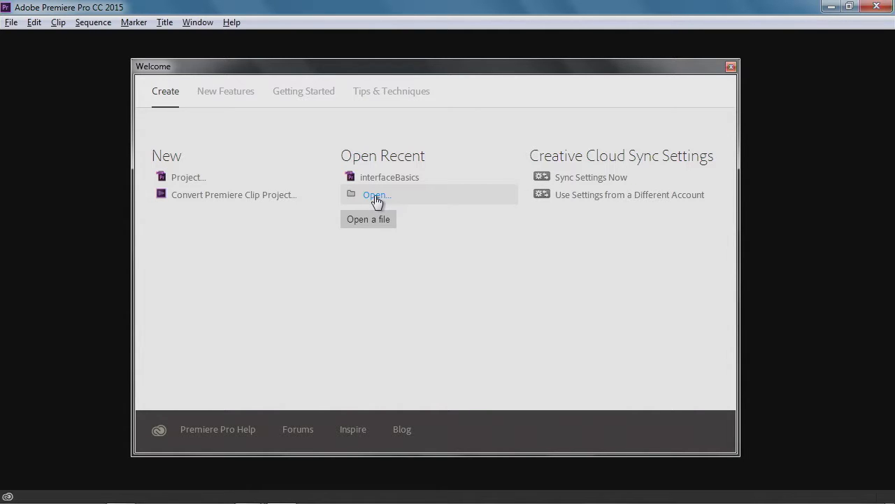
Open the project interfaceBasics.prproj from the Lesson1 folder under Premier_Pro_CC_2015_sprint, Lessons
left_click(375, 196)
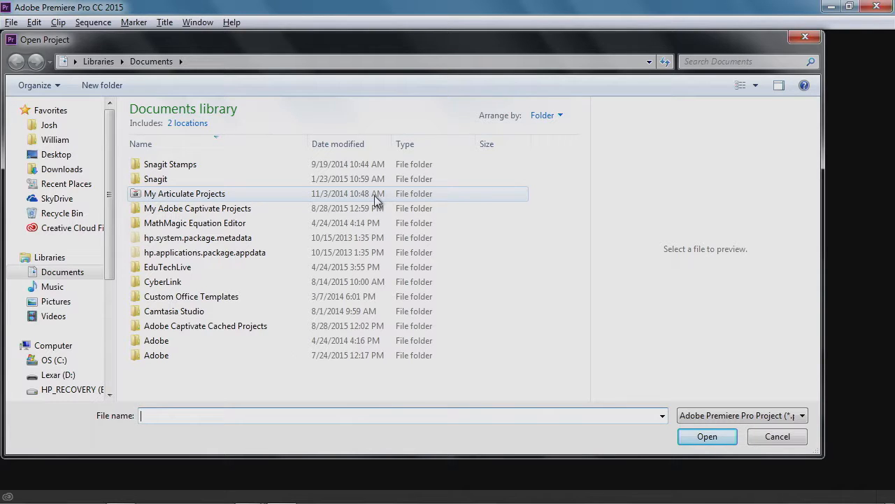
left_click(58, 140)
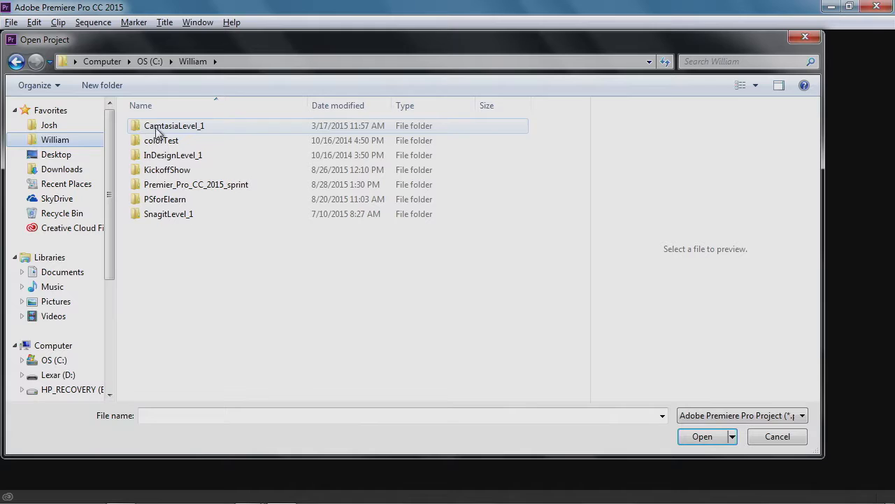
double_click(203, 186)
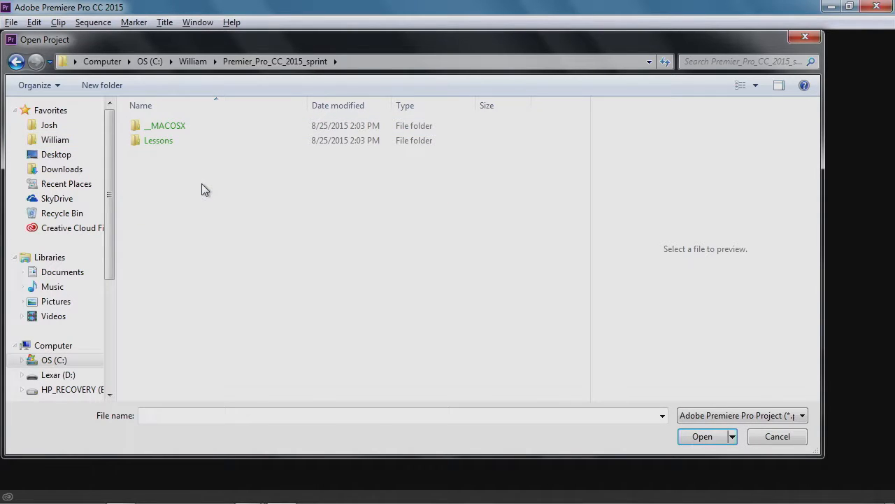
left_click(138, 141)
double_click(138, 140)
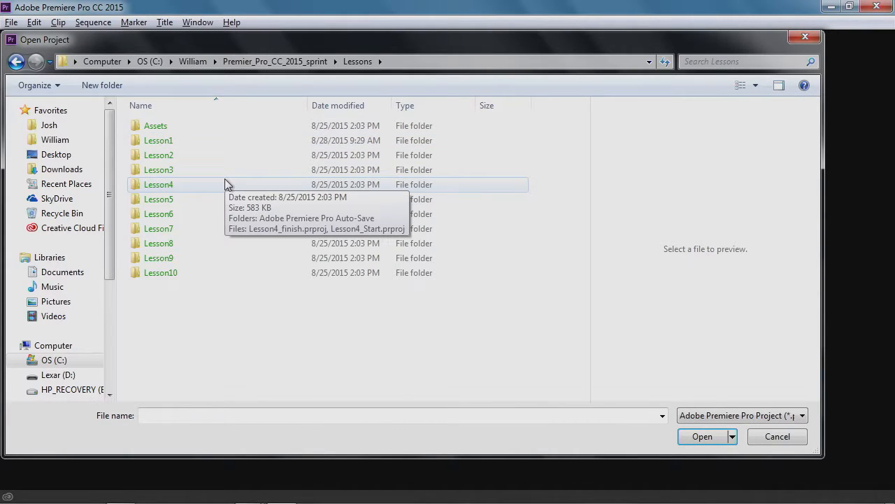
double_click(159, 143)
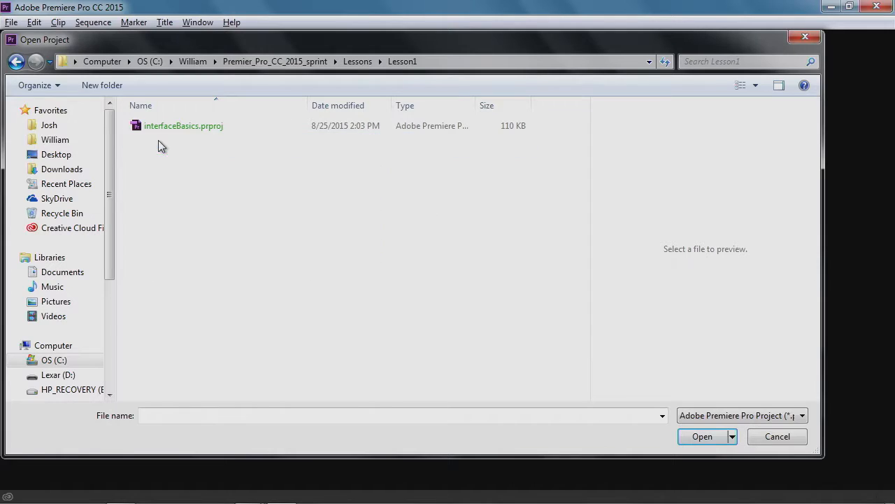
left_click(220, 133)
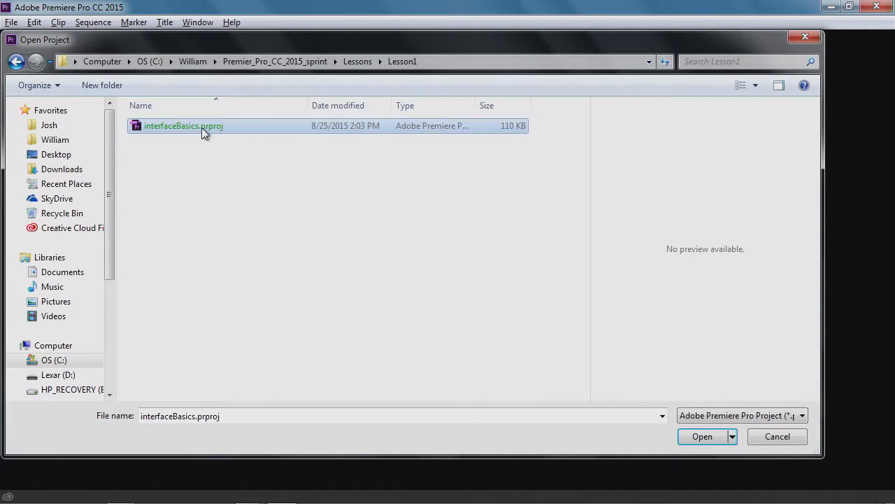
left_click(695, 436)
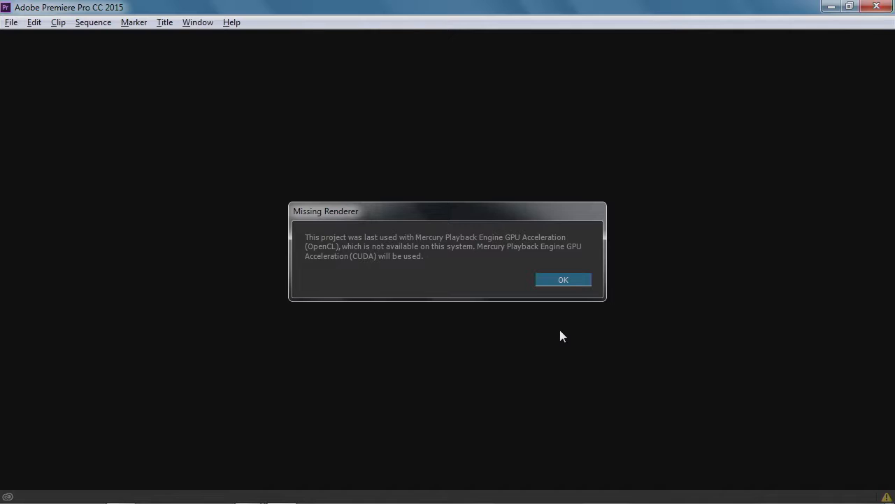
Accept the missing renderer notice and set all clips with missing media offline
left_click(563, 280)
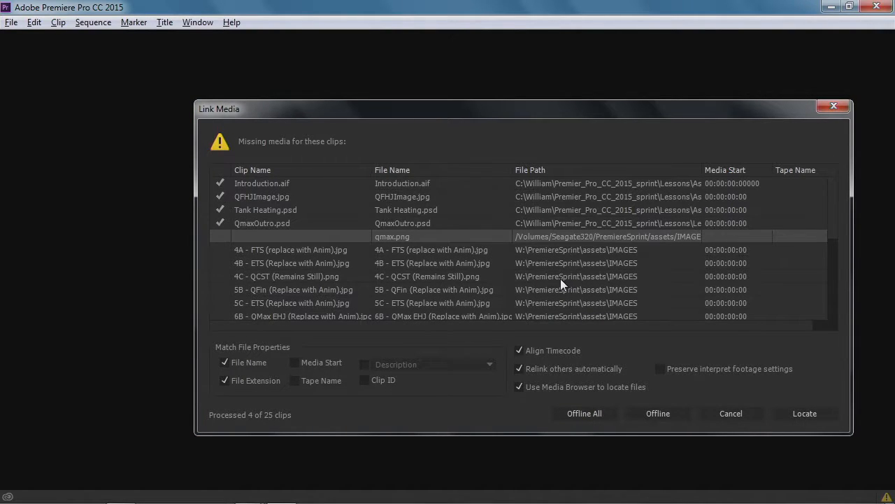
left_click_drag(539, 109, 484, 77)
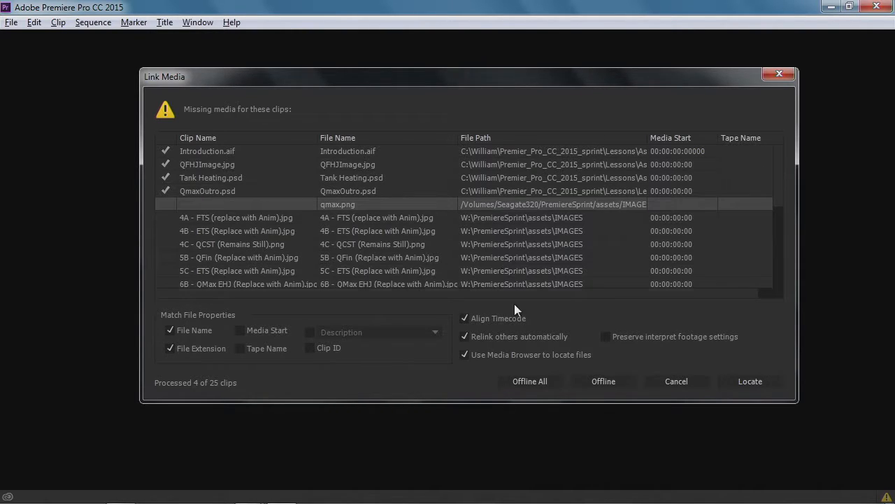
left_click(535, 382)
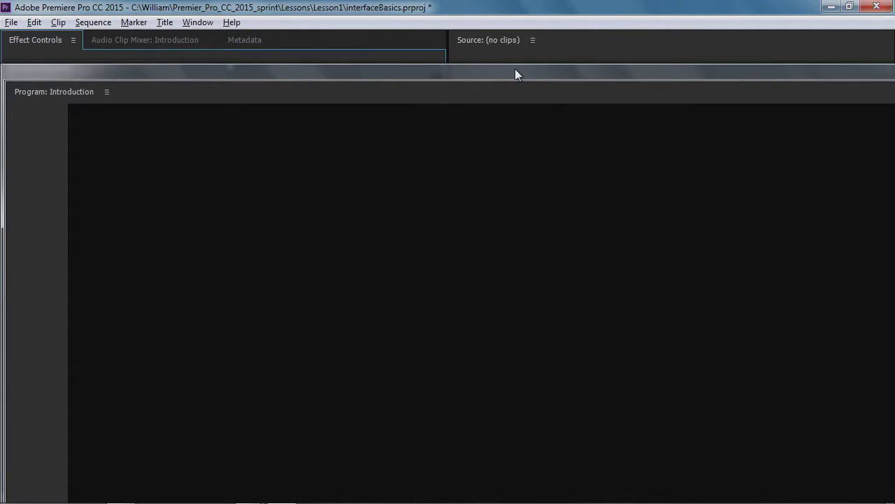
Move the floating Program monitor window until its title bar is reachable, and close the window
left_click_drag(514, 68, 567, 57)
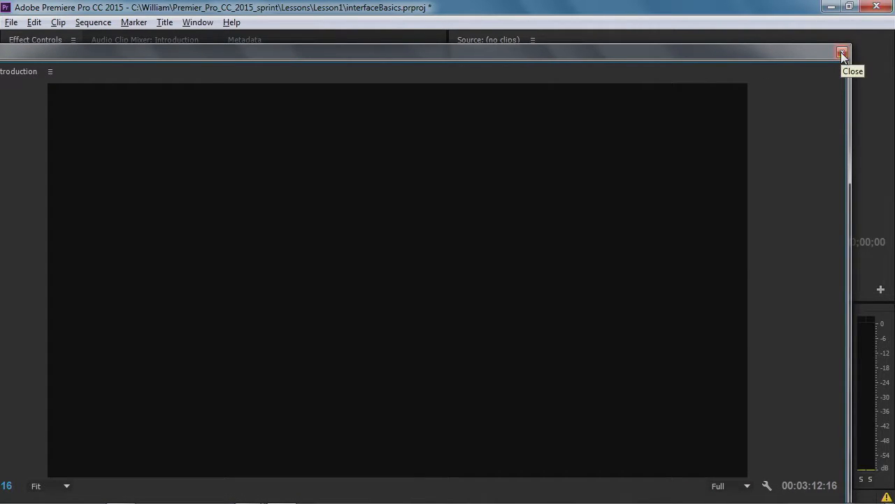
left_click_drag(714, 53, 692, 81)
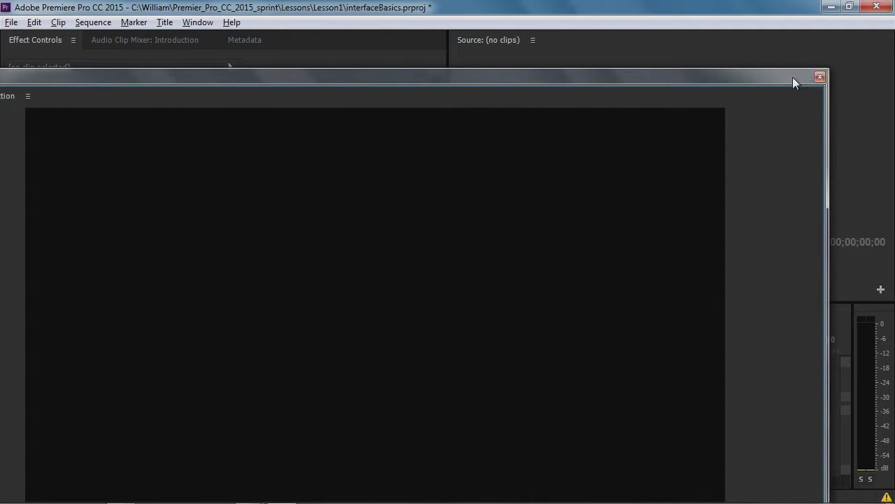
left_click_drag(433, 79, 619, 60)
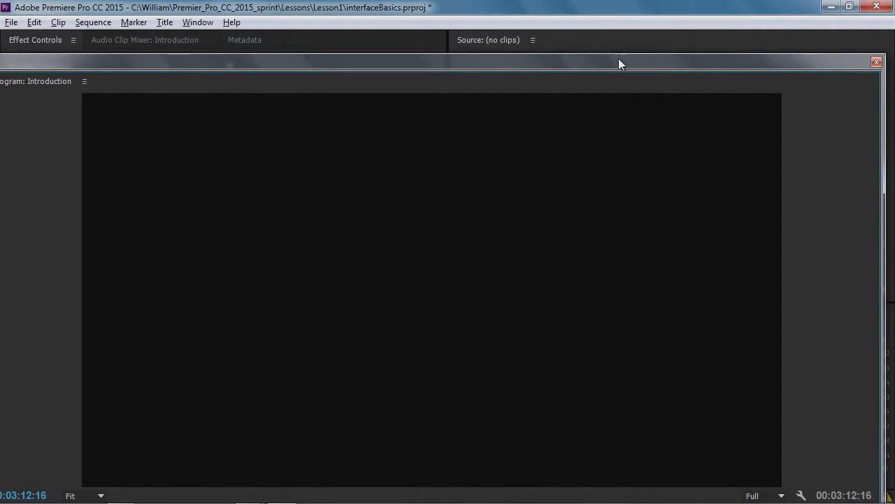
left_click(876, 64)
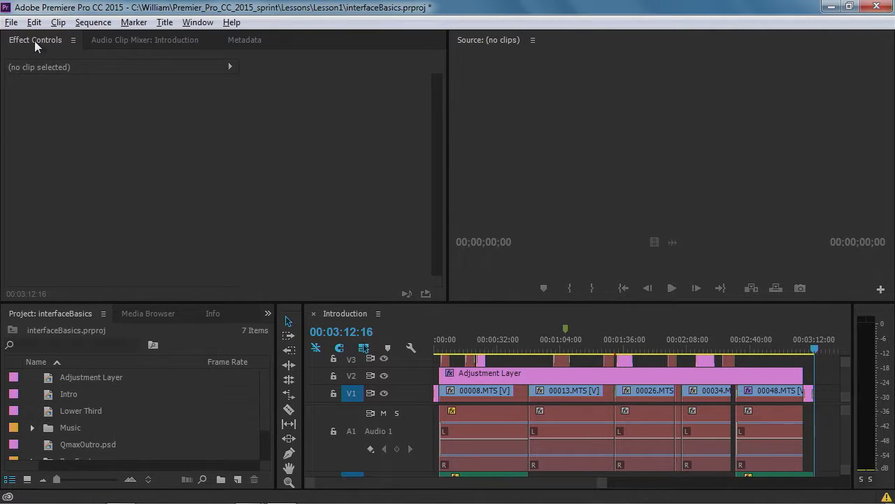
Look through the Audio Clip Mixer and Metadata panels and return to Effect Controls
left_click(102, 42)
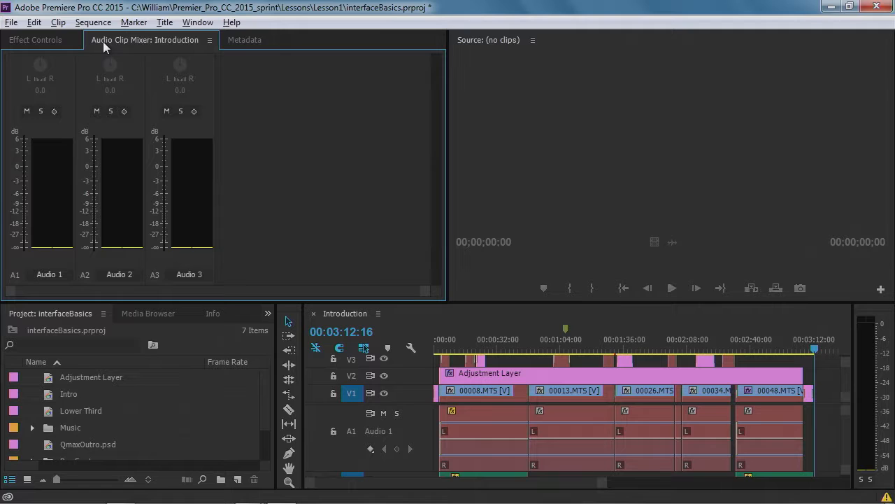
left_click(238, 40)
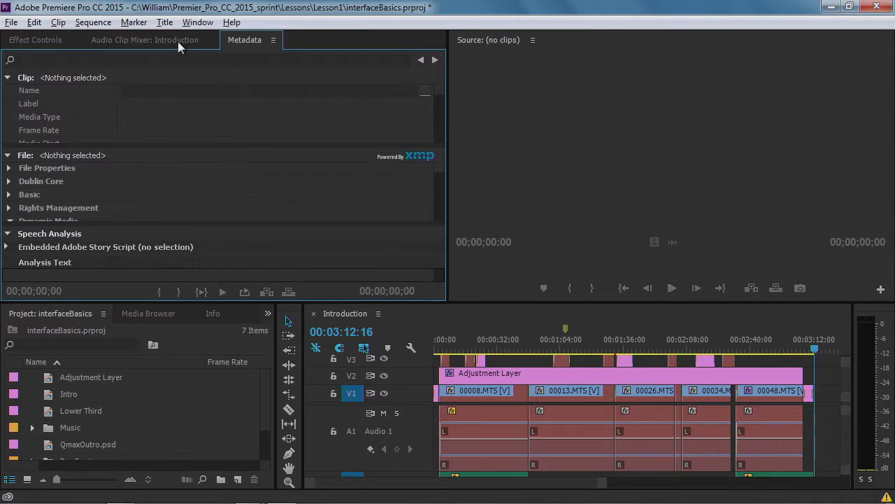
left_click(153, 41)
left_click(52, 42)
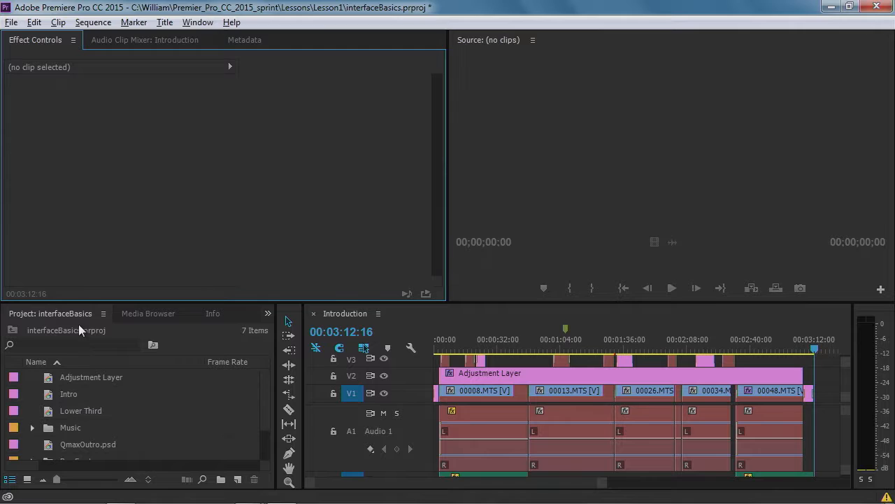
Look through the Media Browser, Info and Project panels, and bring up the hidden Effects panel
left_click(138, 314)
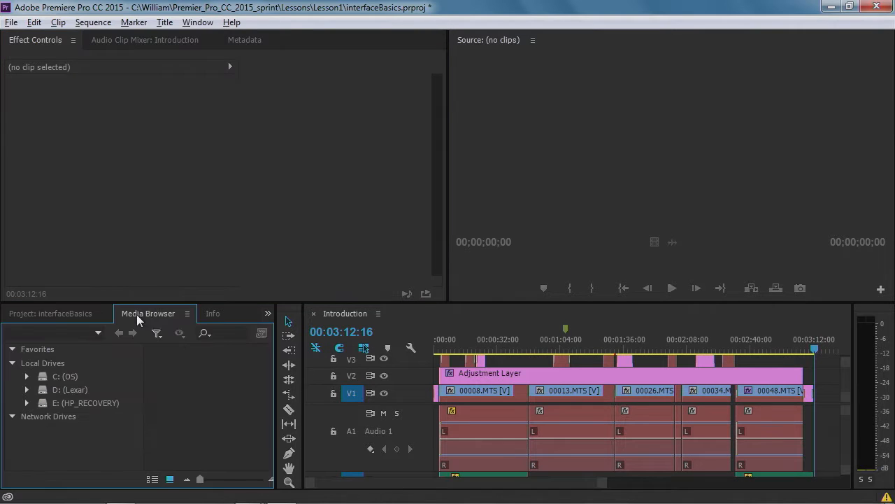
left_click(212, 314)
left_click(75, 313)
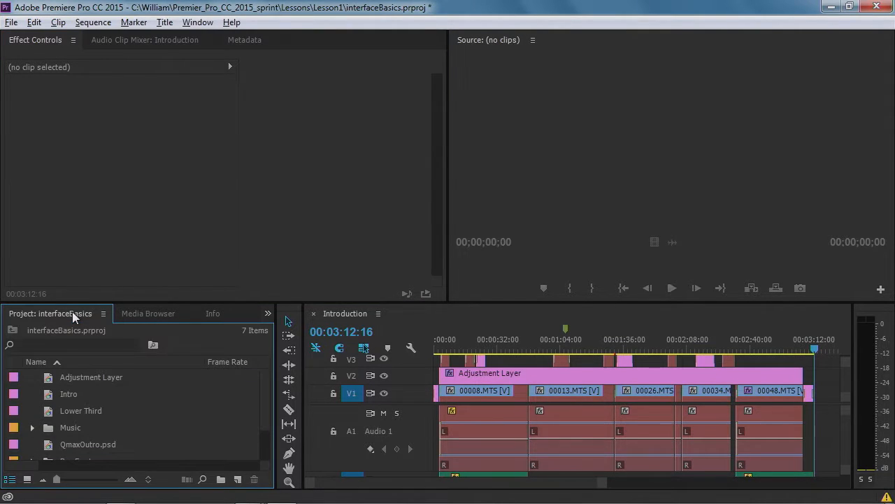
left_click(268, 315)
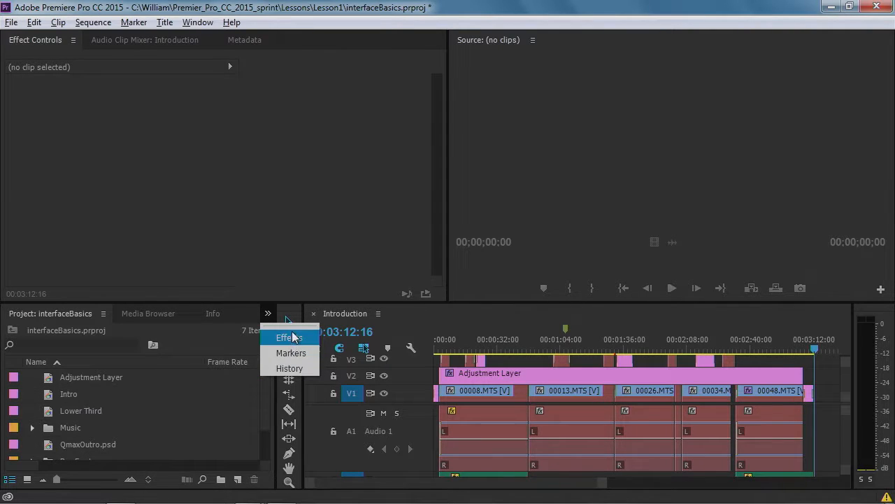
left_click(290, 337)
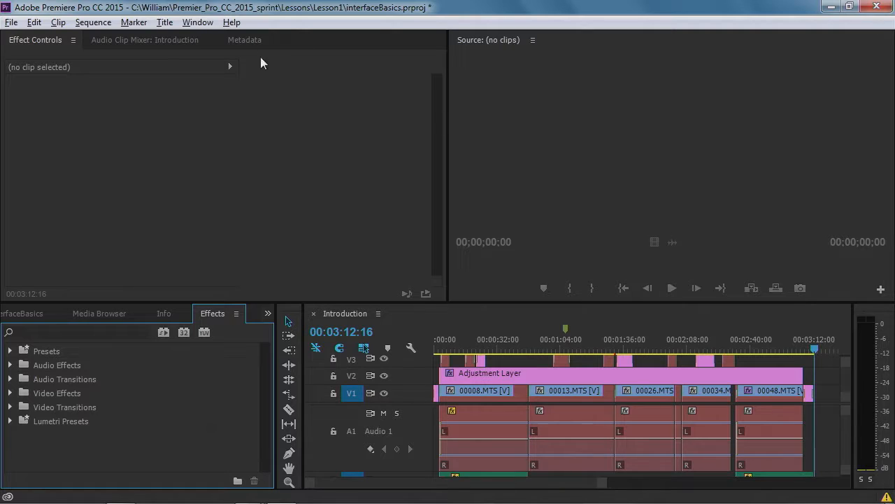
Switch to the Audio workspace to view its layout, and return to the Editing workspace
left_click(198, 22)
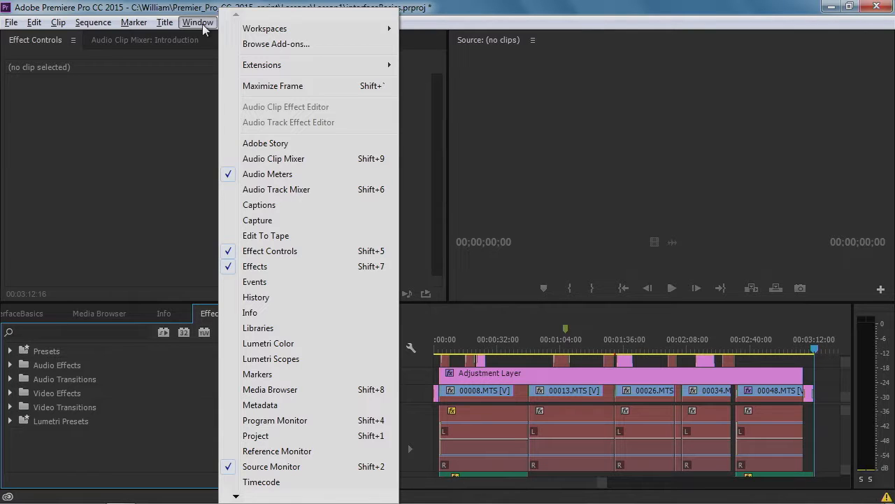
mouse_move(283, 32)
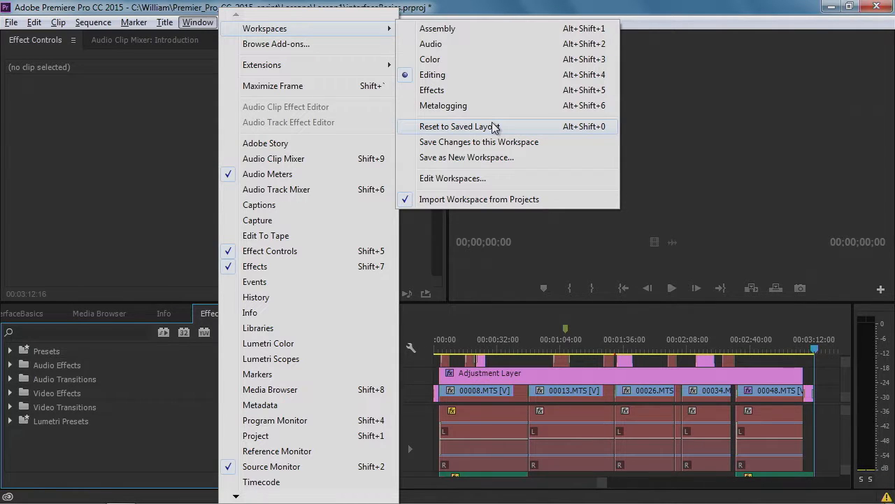
left_click(431, 45)
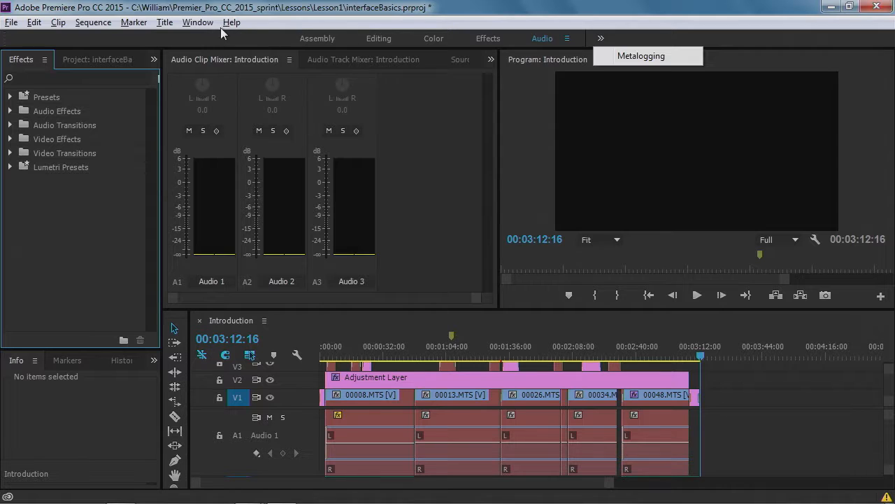
left_click(197, 22)
left_click(198, 22)
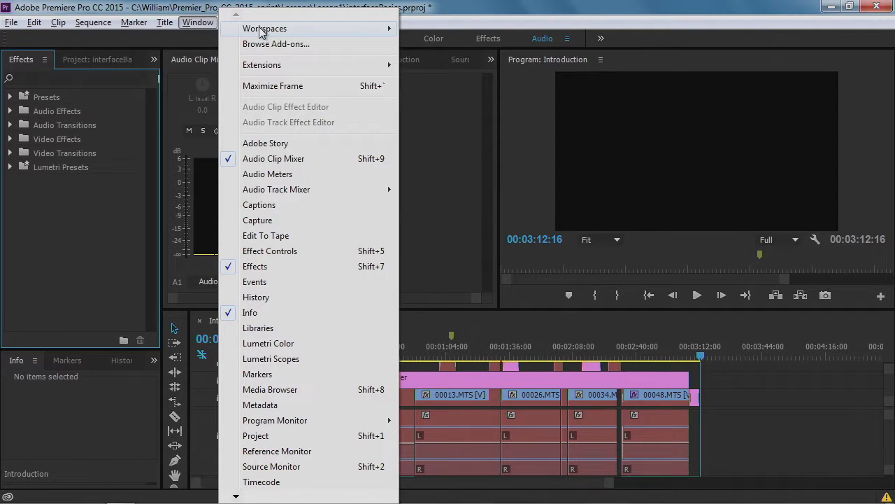
mouse_move(260, 32)
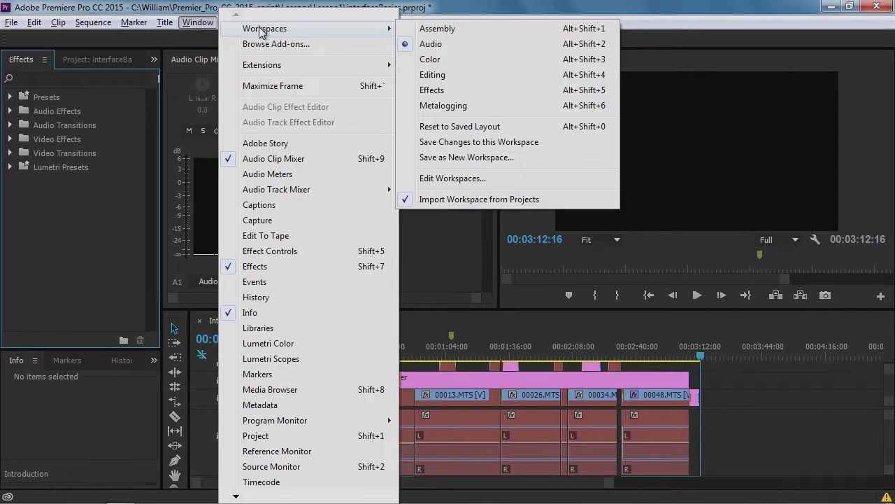
left_click(434, 75)
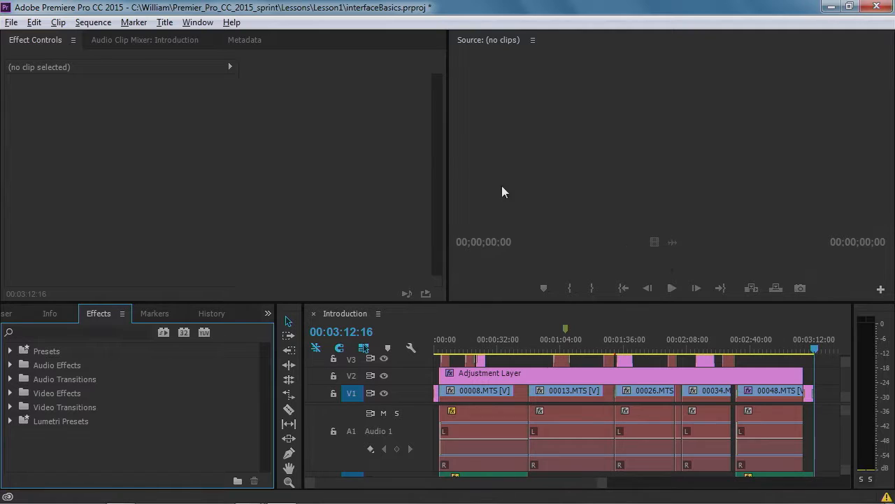
Reset the Editing workspace to its saved layout and turn off Import Workspace from Projects
left_click(188, 23)
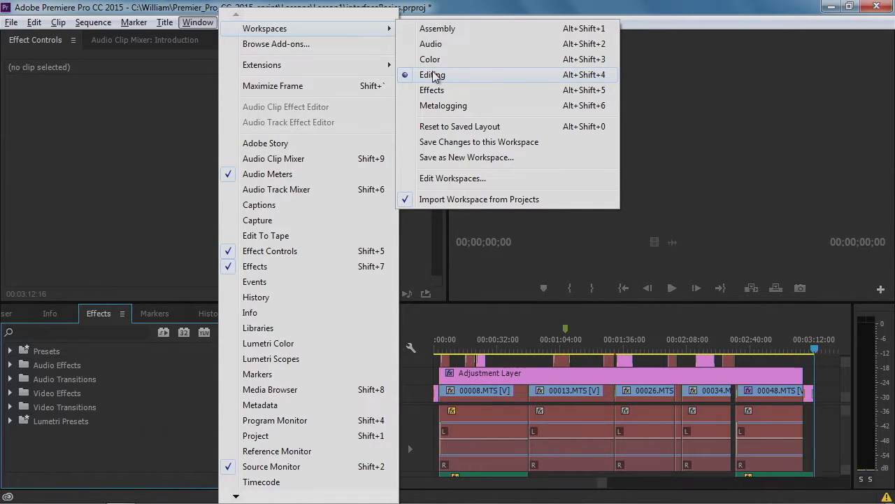
left_click(460, 128)
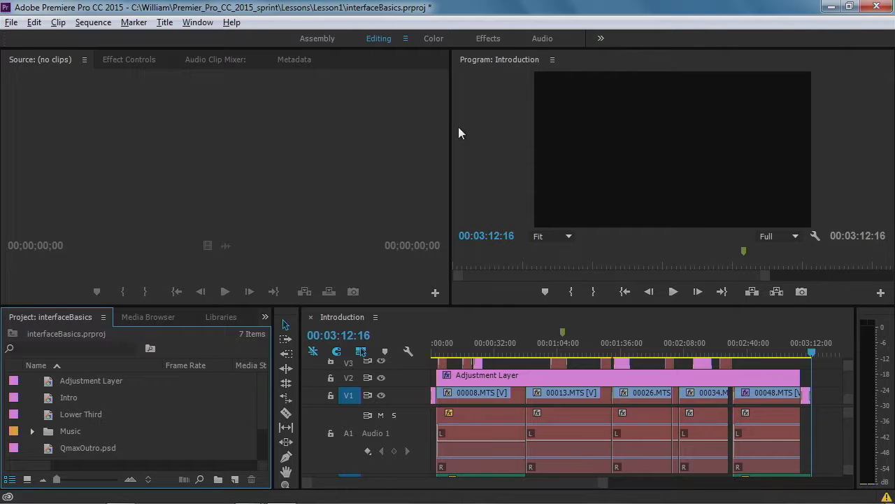
left_click(198, 22)
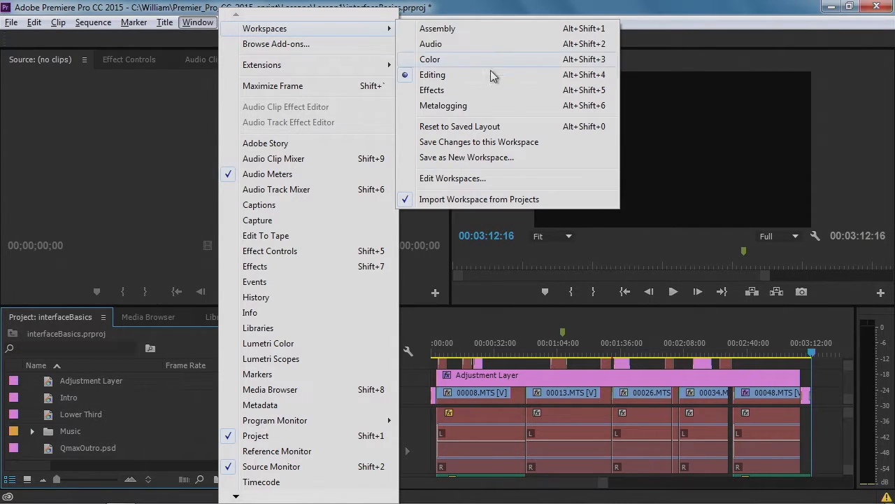
left_click(516, 200)
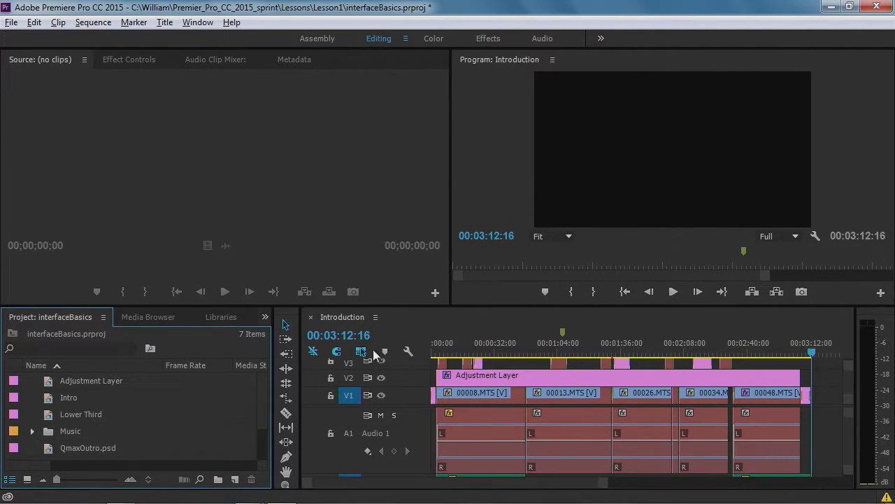
Maximize the Introduction timeline panel to view all its tracks, and restore it to normal size
left_click(425, 329)
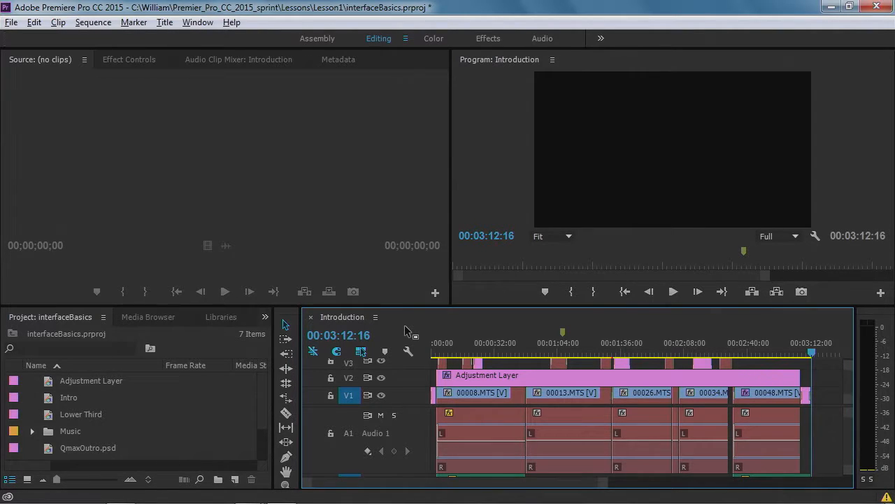
key("grave")
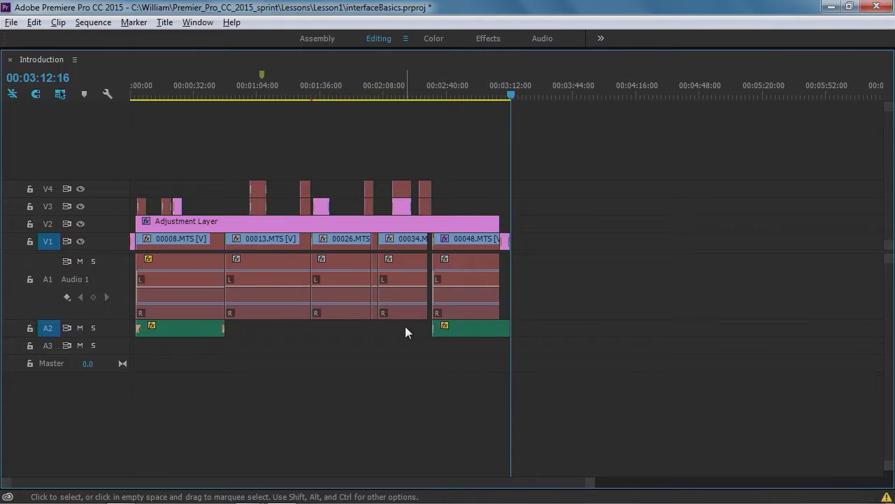
key("grave")
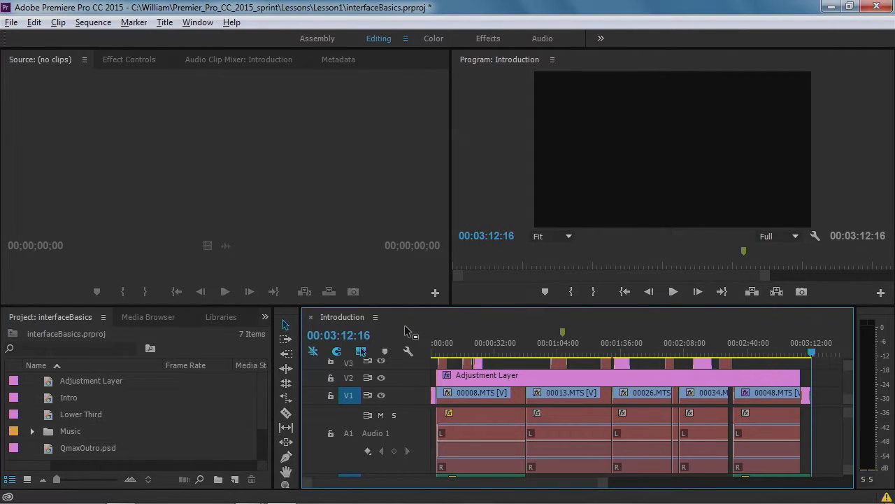
mouse_move(162, 416)
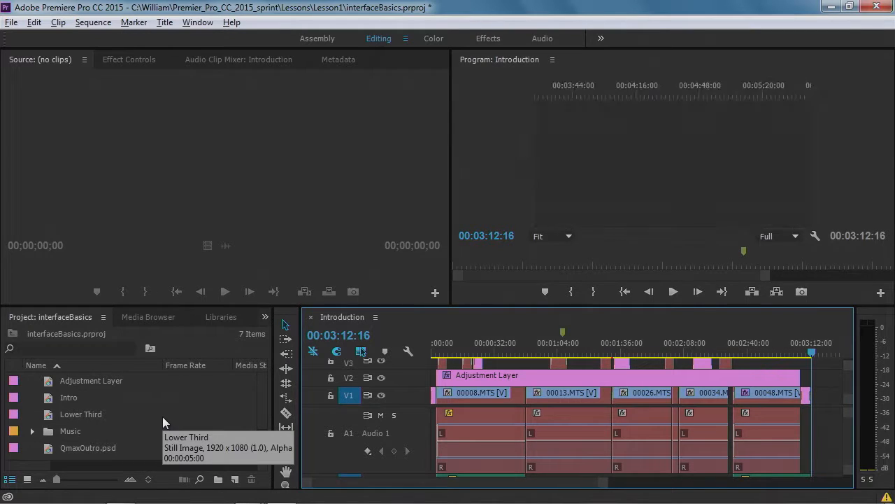
Maximize the Project panel to view its full clip details, and restore it to normal size
key("grave")
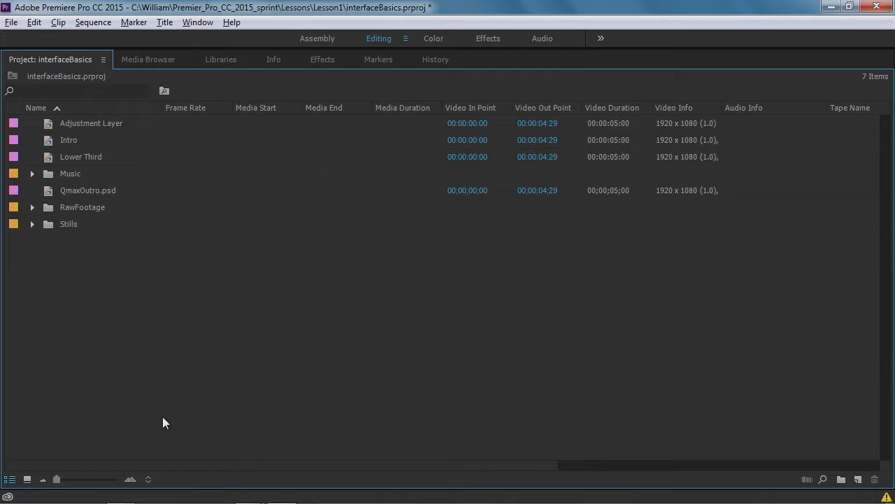
key("grave")
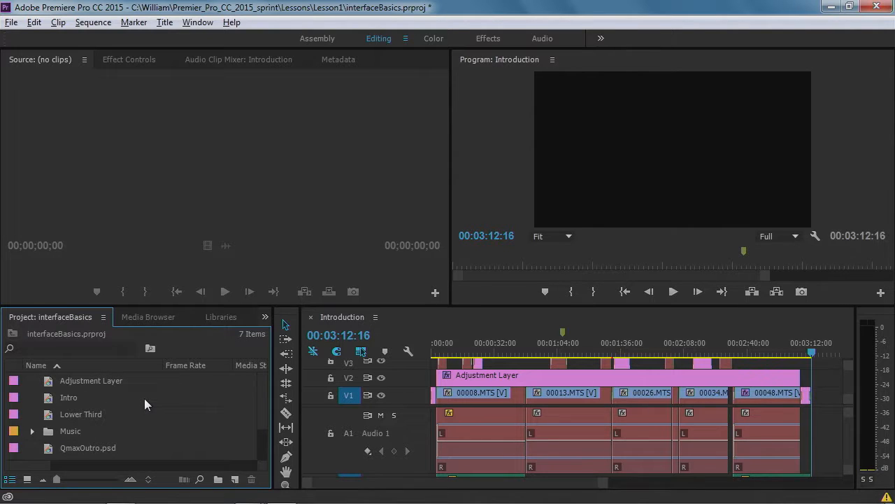
Bring up the Effects panel and dock it as a tab in the Source Monitor's panel group
left_click(198, 22)
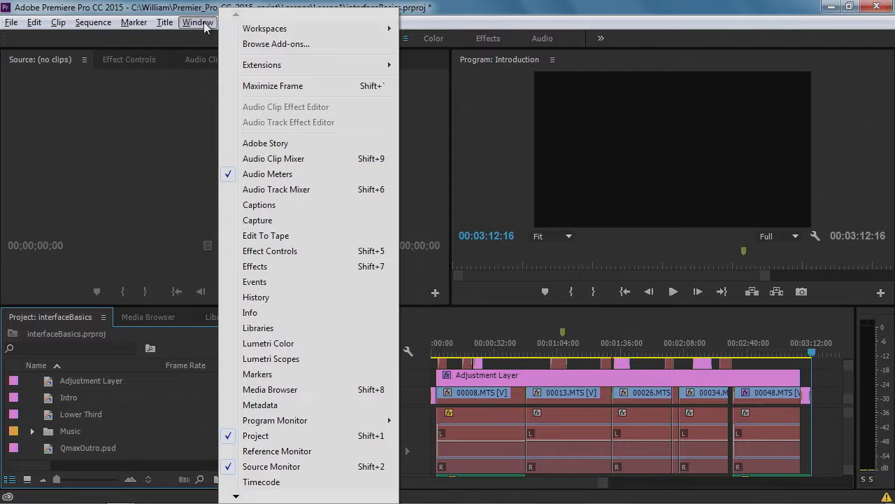
left_click(273, 274)
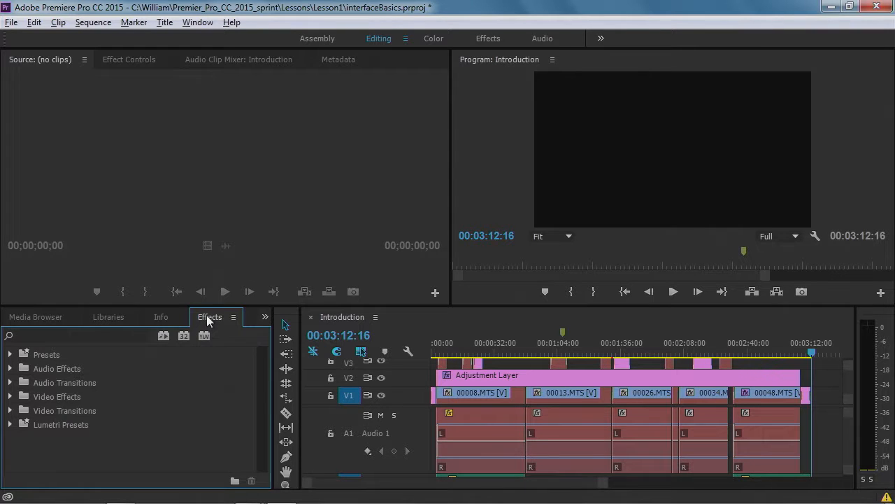
left_click_drag(207, 320, 211, 293)
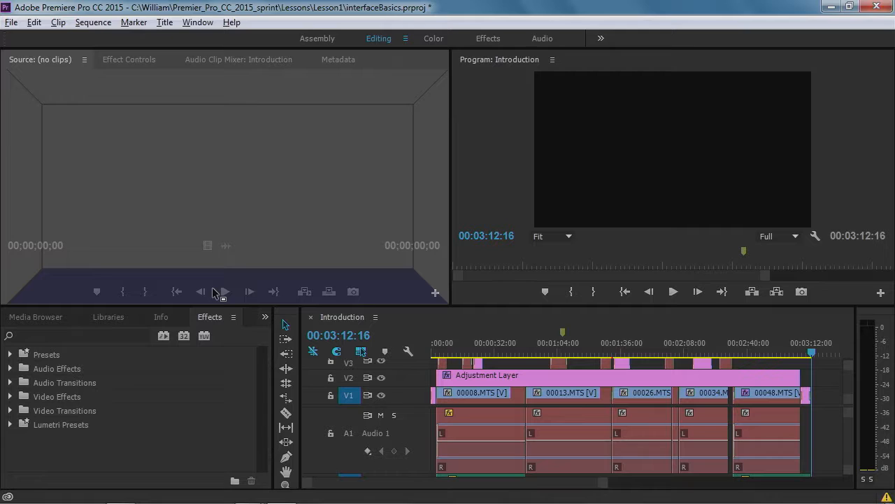
left_click_drag(213, 292, 221, 203)
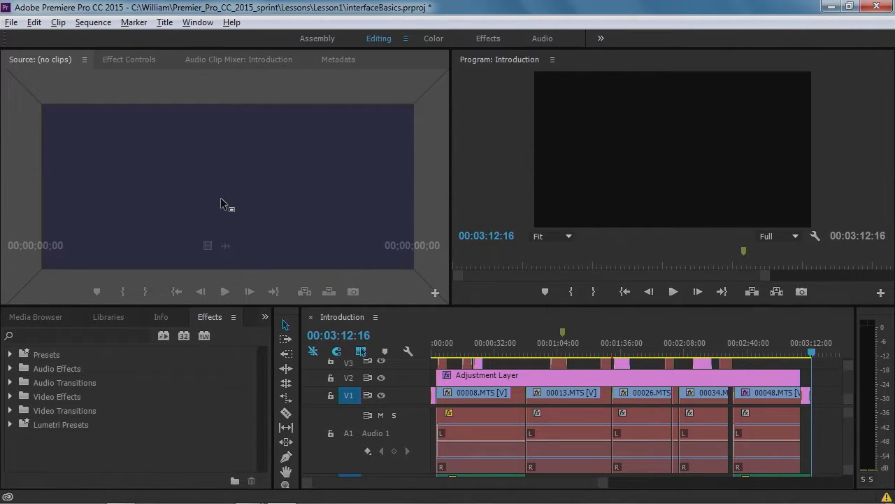
left_click_drag(221, 203, 392, 168)
left_click_drag(359, 169, 187, 145)
left_click_drag(188, 160, 223, 159)
left_click_drag(224, 164, 225, 165)
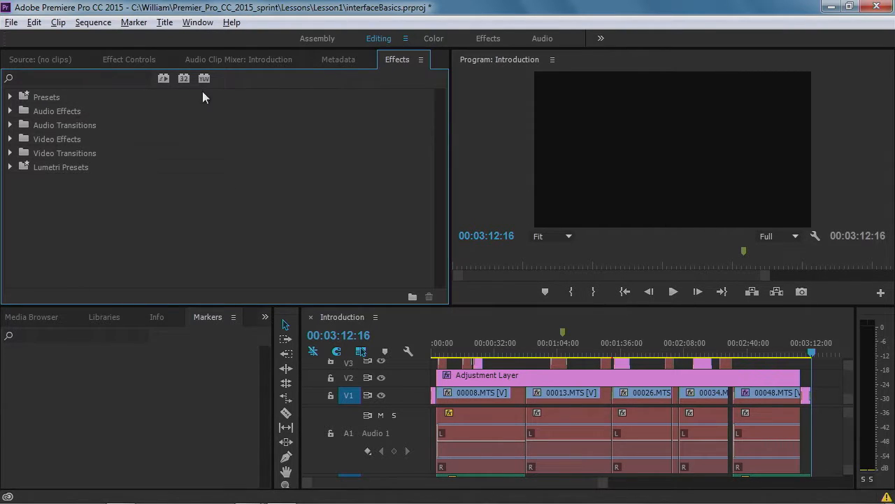
left_click(44, 60)
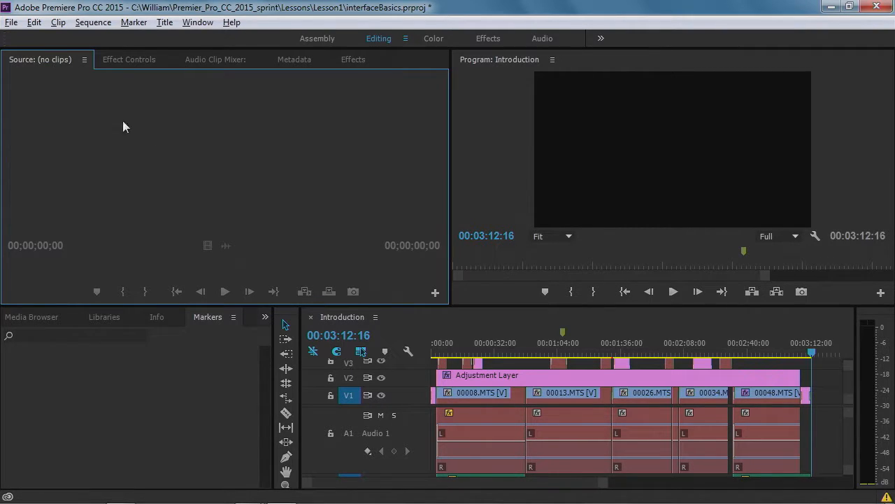
left_click(351, 60)
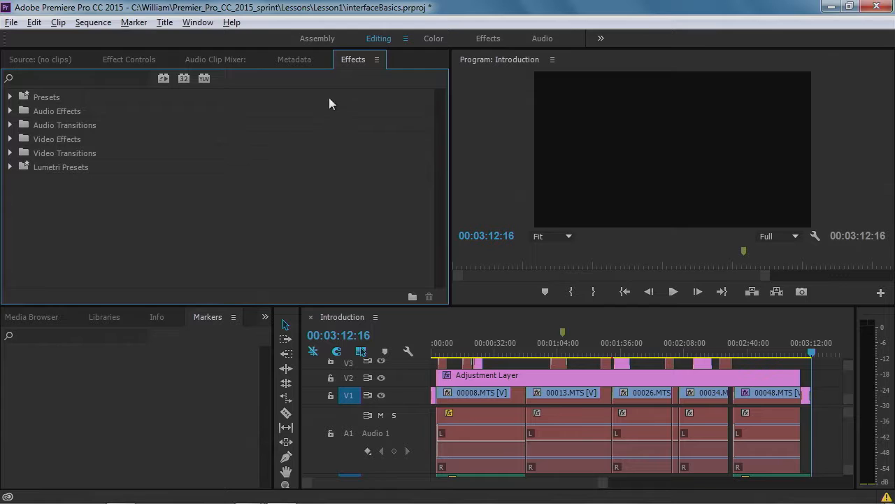
Dock the Effects panel as its own column left of the Source Monitor group, narrow it and make the upper panels taller
left_click_drag(351, 64, 30, 204)
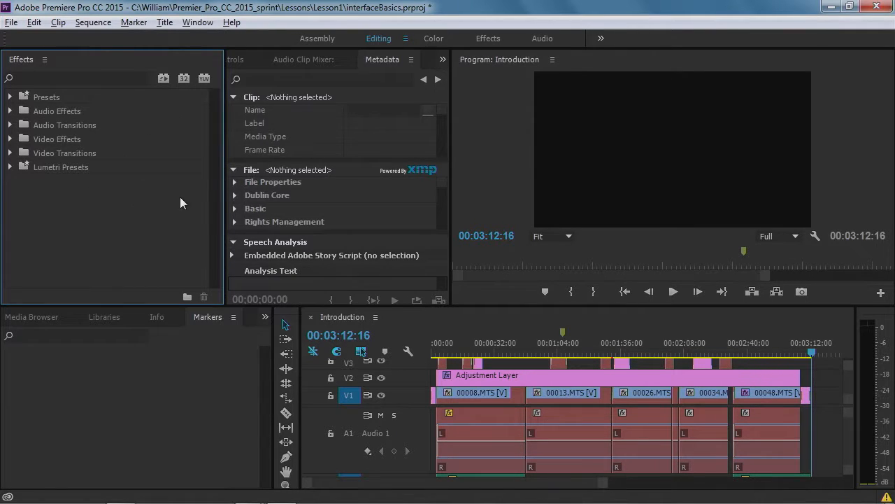
left_click_drag(225, 188, 182, 198)
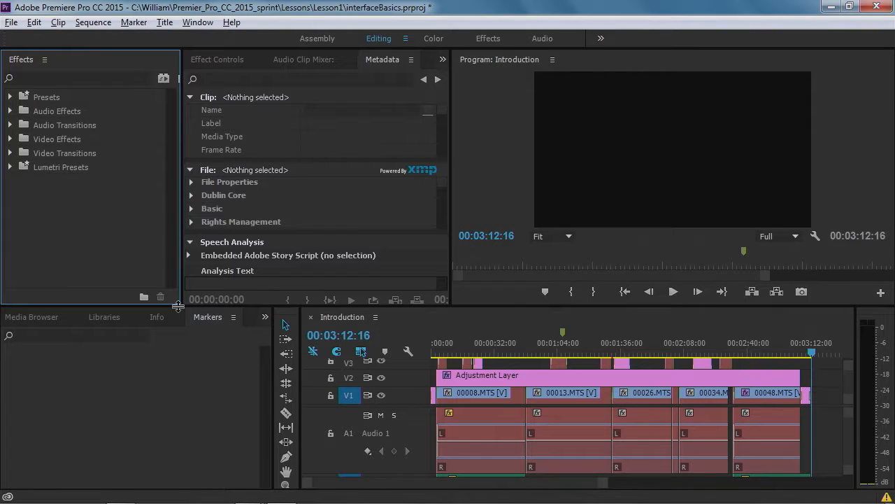
left_click_drag(179, 306, 182, 342)
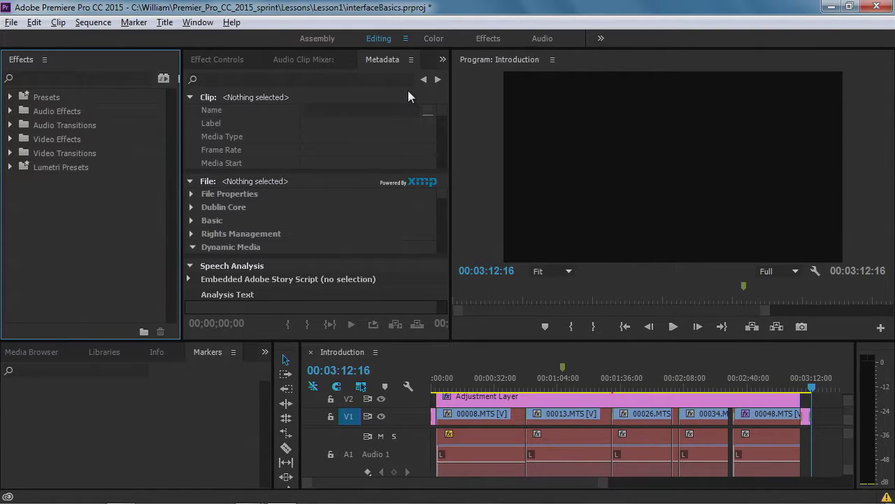
Close the Metadata panel and narrow the Effects panel further so the remaining Source group tabs fit
left_click(385, 61)
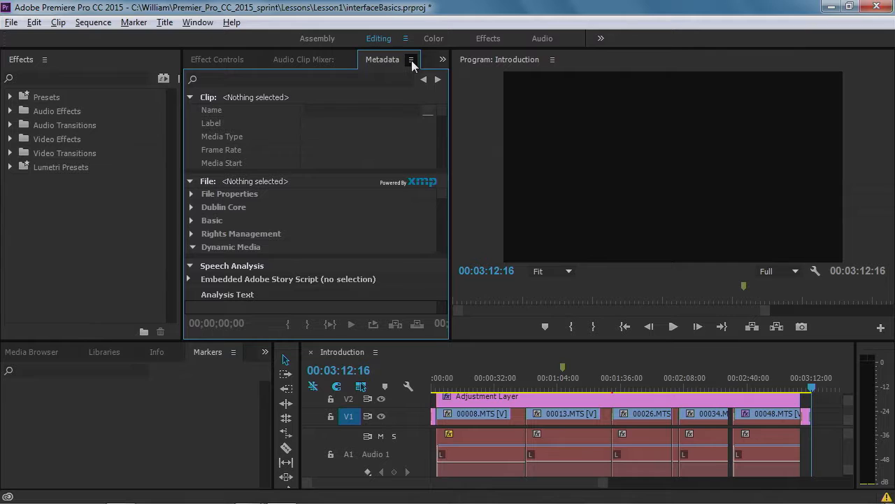
left_click(411, 60)
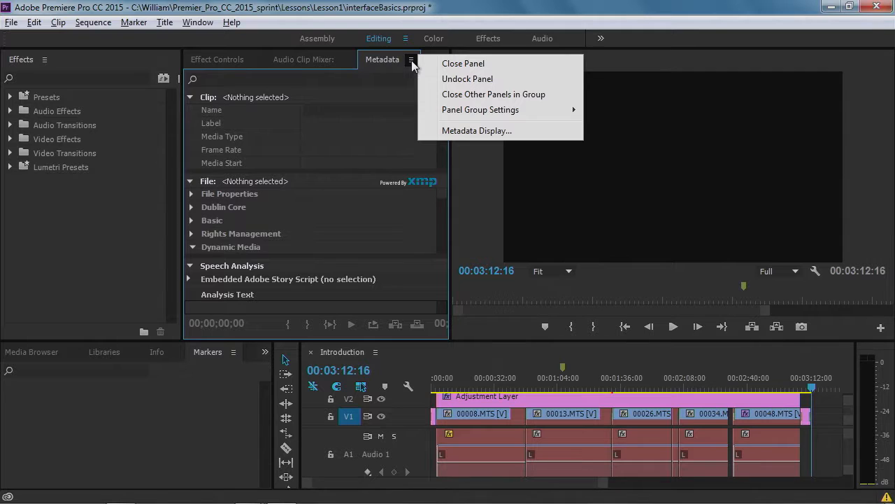
left_click(474, 64)
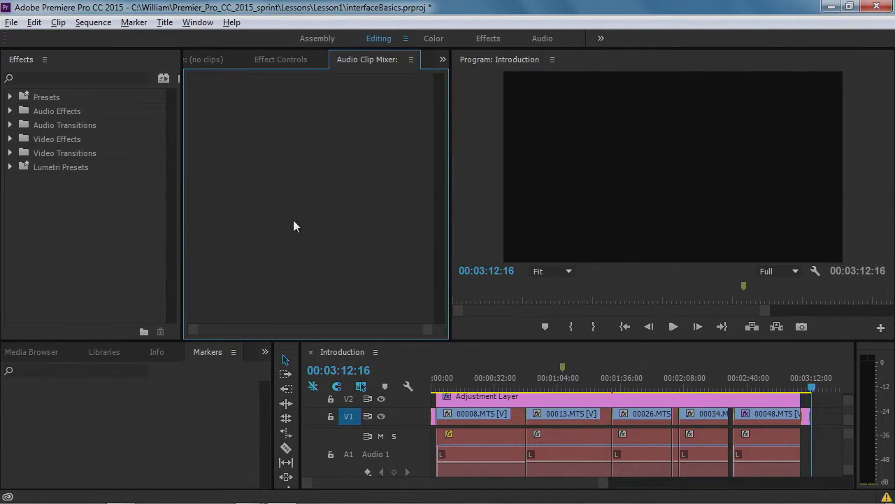
left_click(289, 63)
left_click(213, 61)
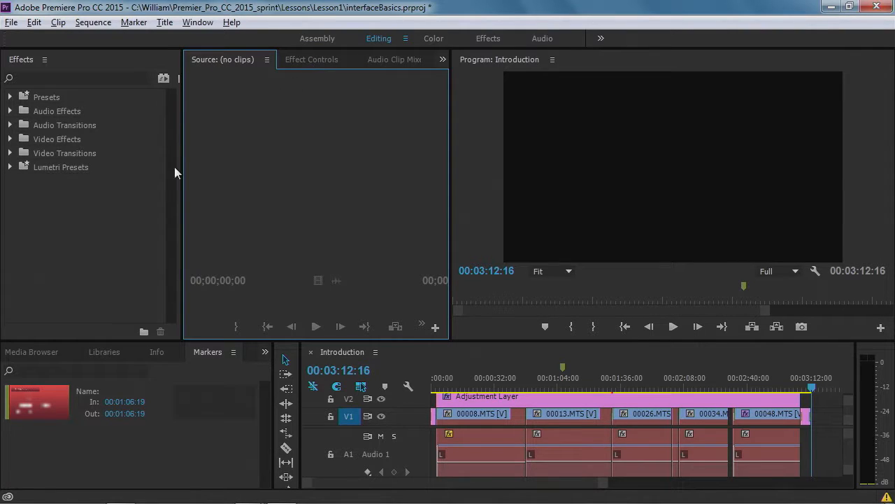
left_click_drag(180, 170, 130, 158)
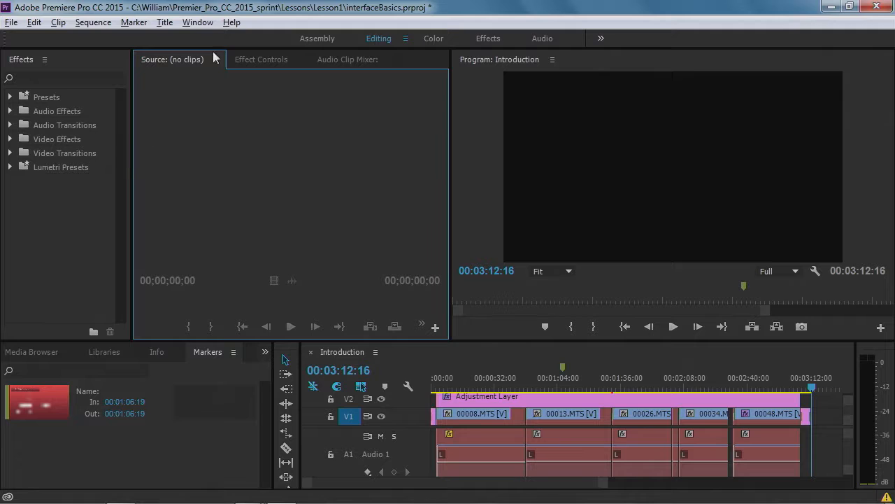
left_click(259, 63)
left_click(334, 60)
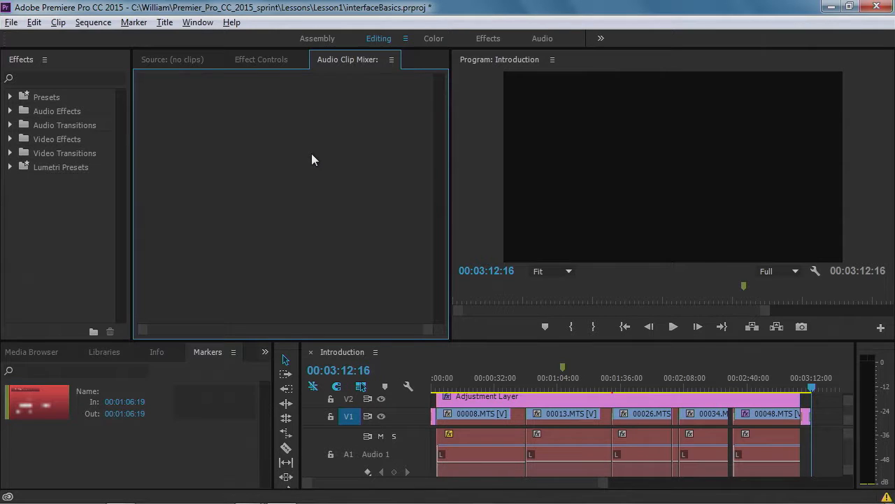
Save the current panel layout as a new workspace named with the owner's first name followed by "_WS"
key("ctrl+s")
left_click(197, 24)
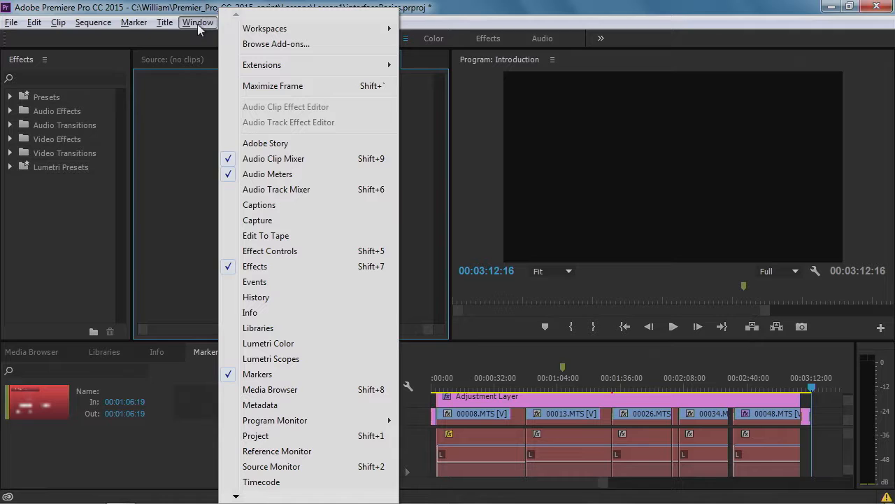
mouse_move(247, 34)
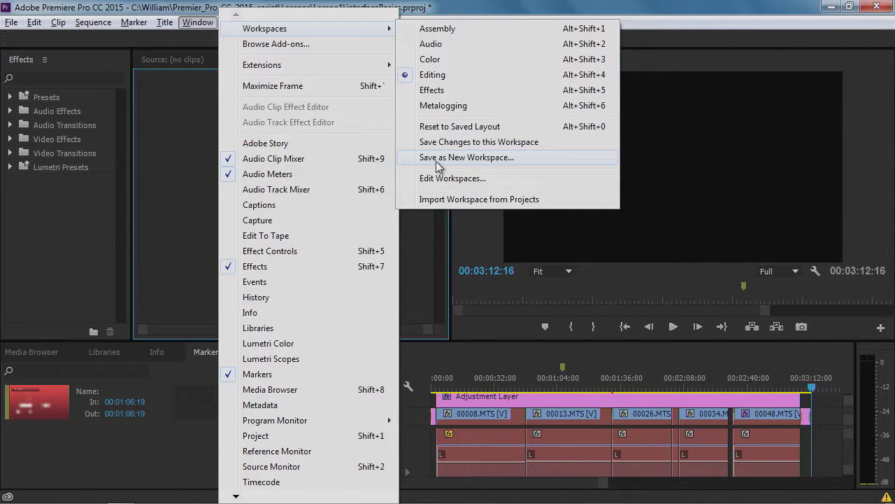
left_click(485, 158)
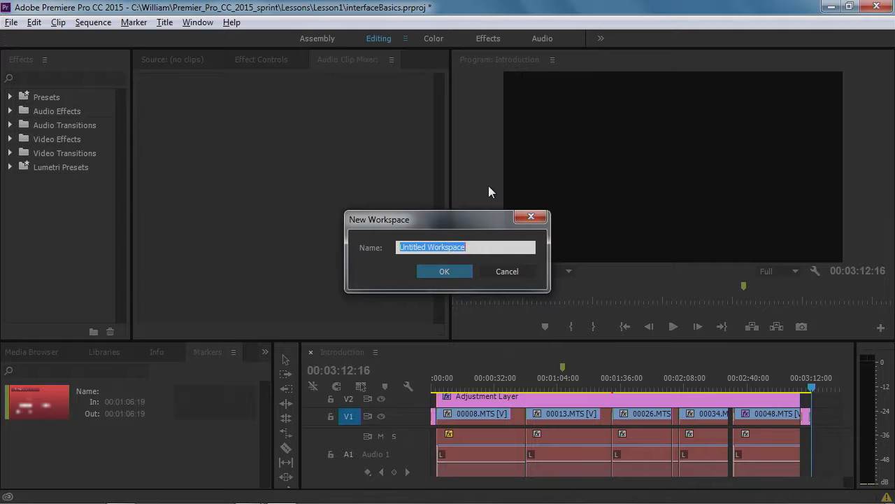
type("Wil")
type("liam")
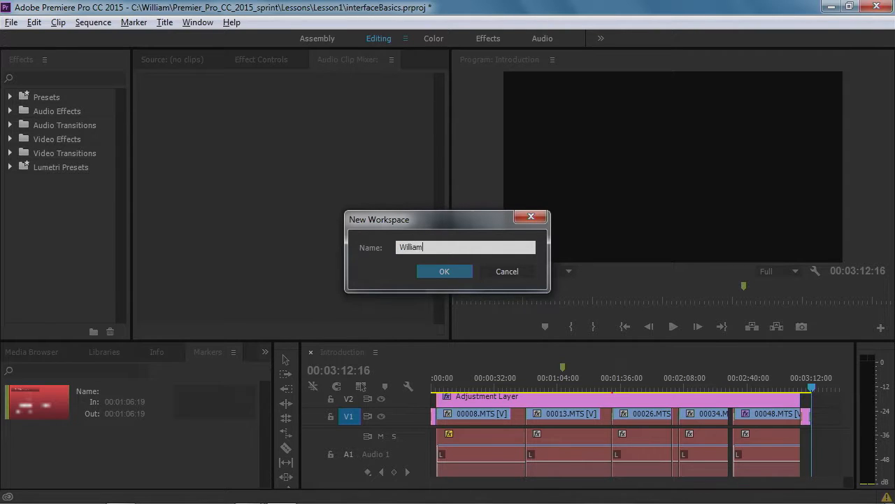
type("_WS")
left_click(451, 273)
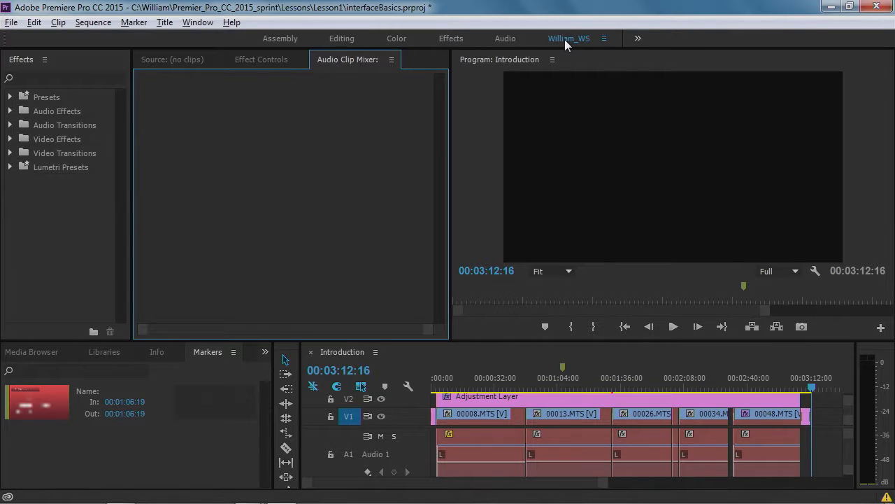
Switch to the Editing workspace and reset it to its saved layout
left_click(339, 39)
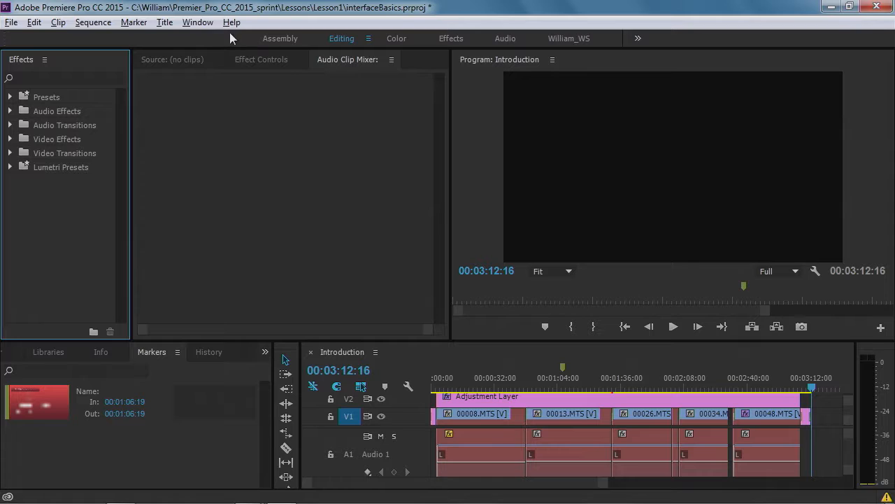
left_click(210, 25)
mouse_move(276, 28)
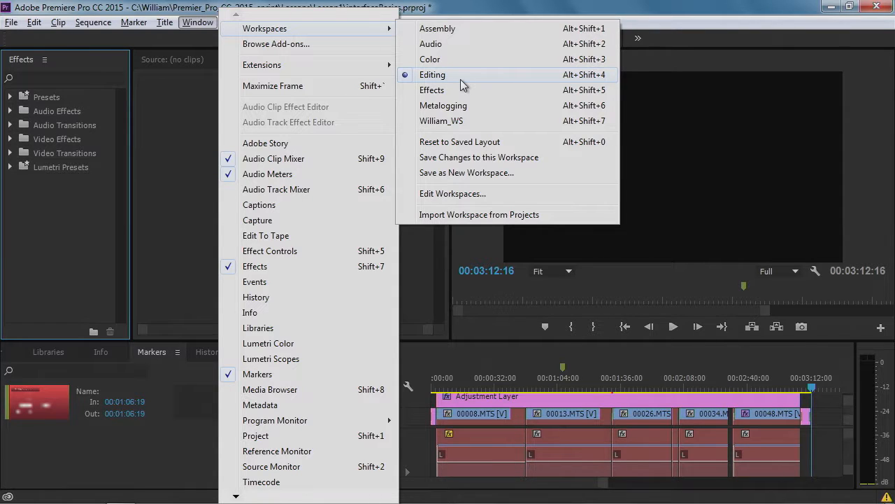
left_click(487, 142)
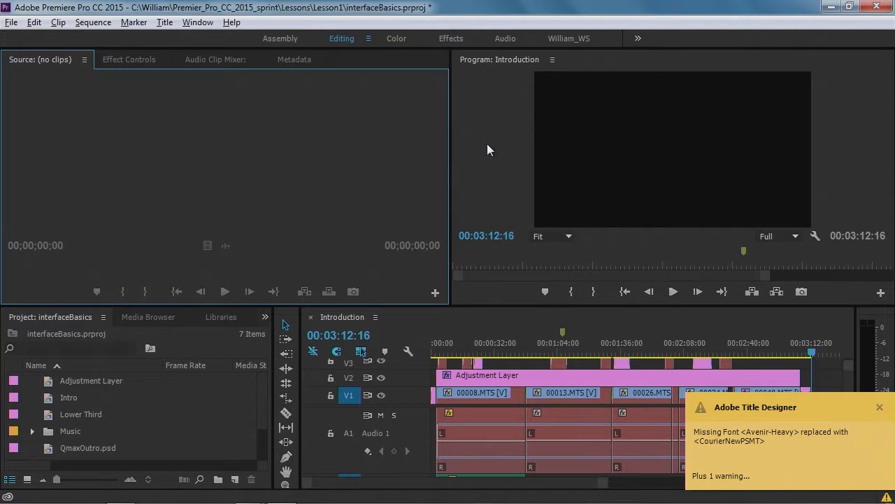
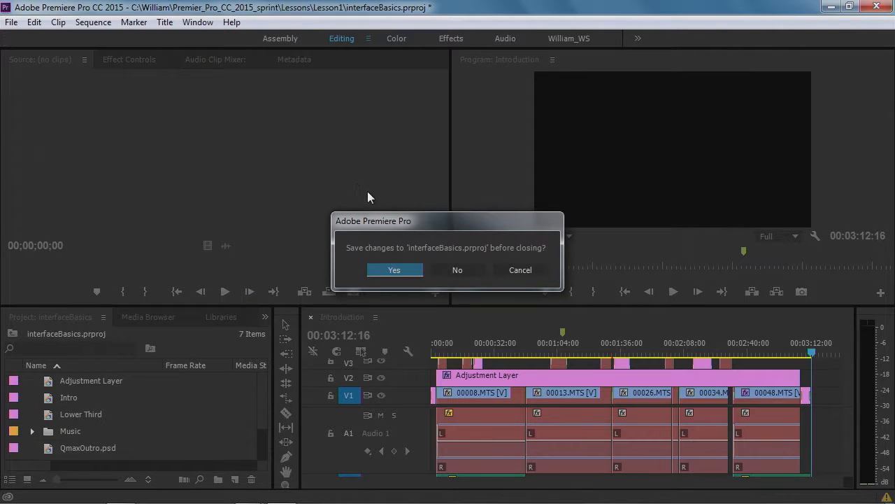
Close the interfaceBasics project without saving its changes and start a new project named Project_2
left_click(455, 270)
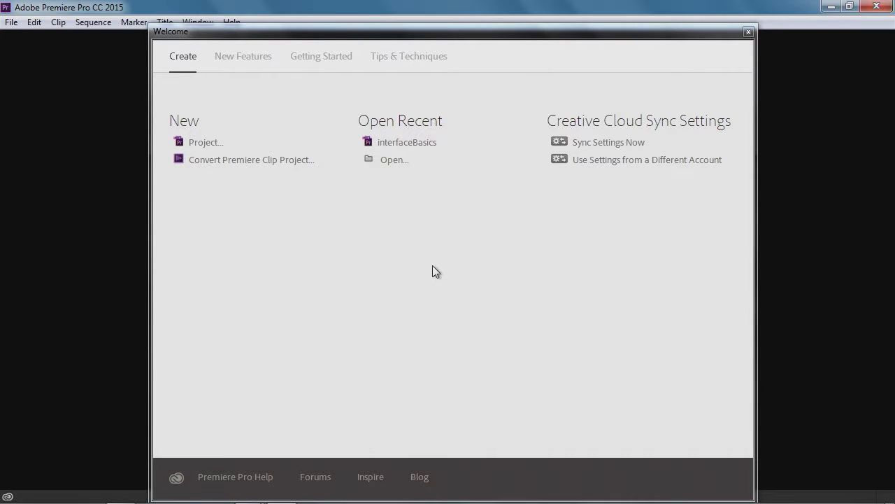
left_click(202, 144)
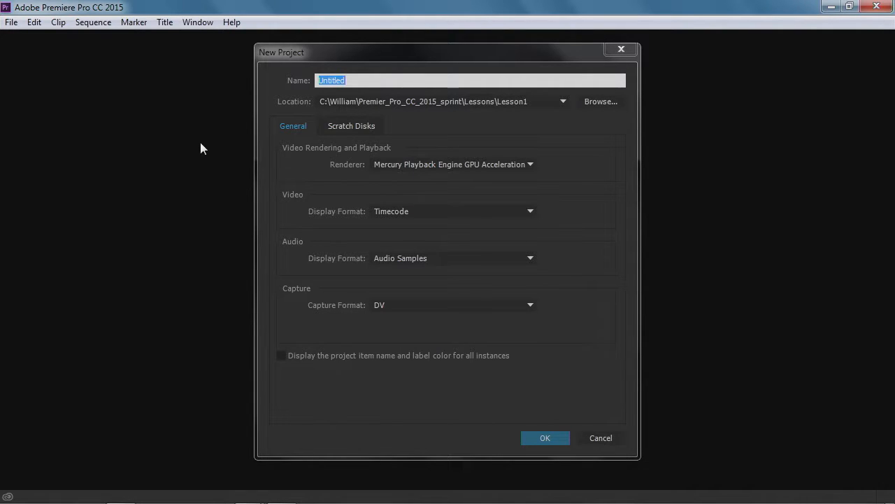
left_click_drag(368, 80, 292, 78)
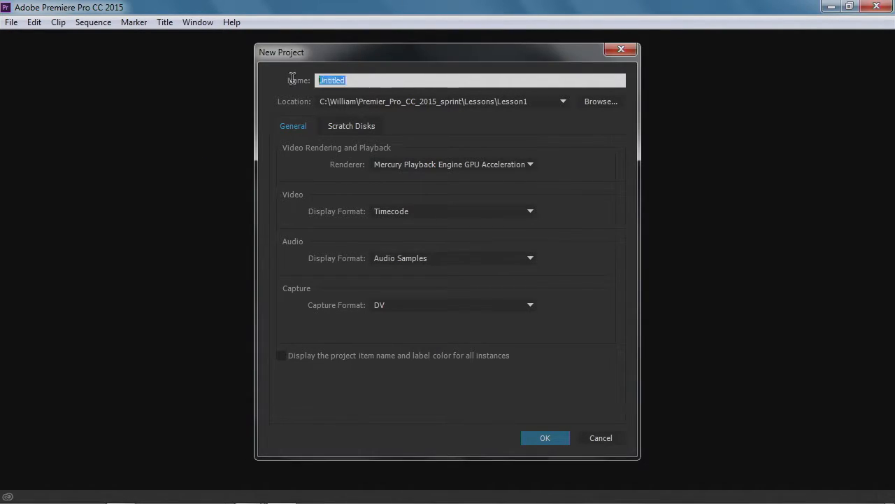
type("Project_2")
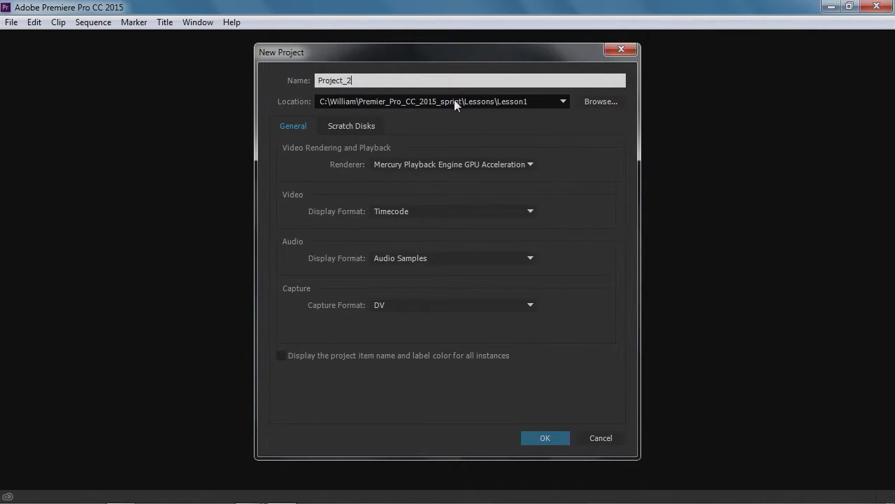
Set the new project's location to the Lesson2 folder inside Lessons
left_click(596, 102)
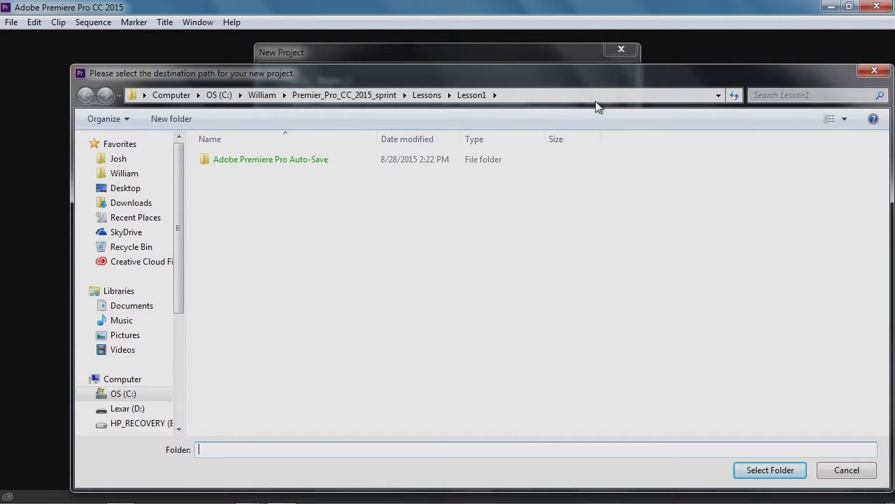
left_click(426, 95)
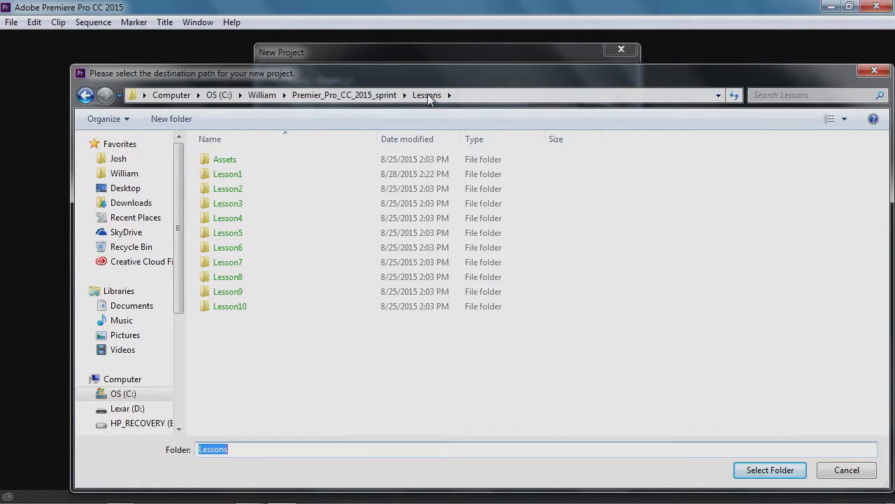
left_click(231, 190)
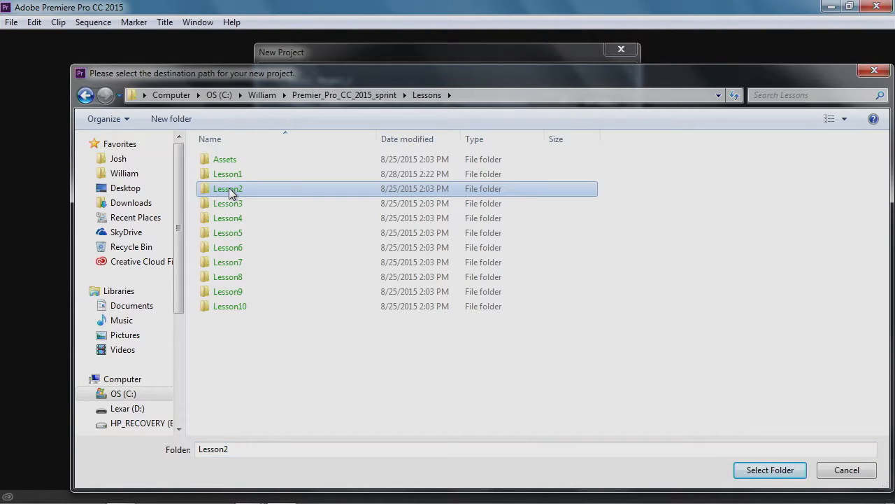
double_click(231, 190)
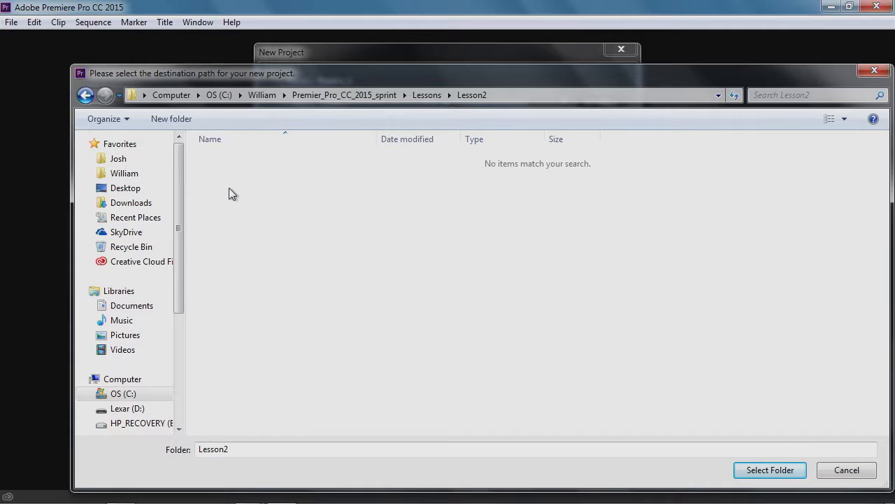
left_click_drag(316, 75, 269, 47)
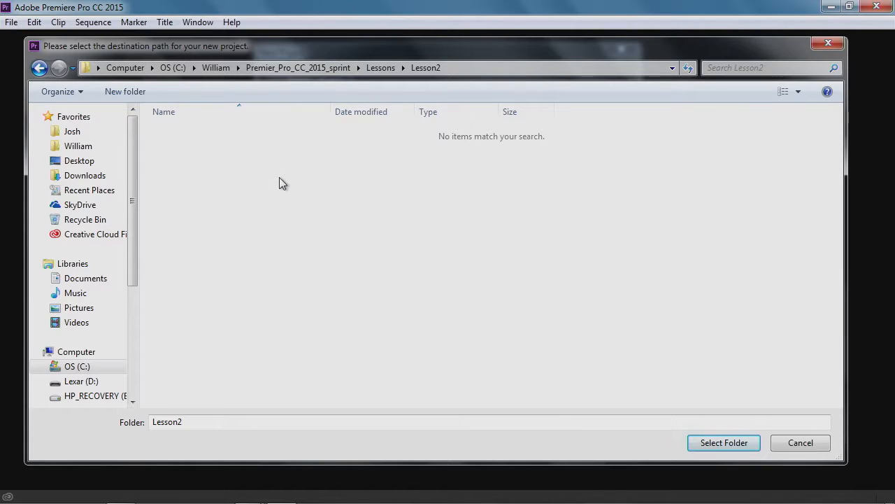
left_click(724, 442)
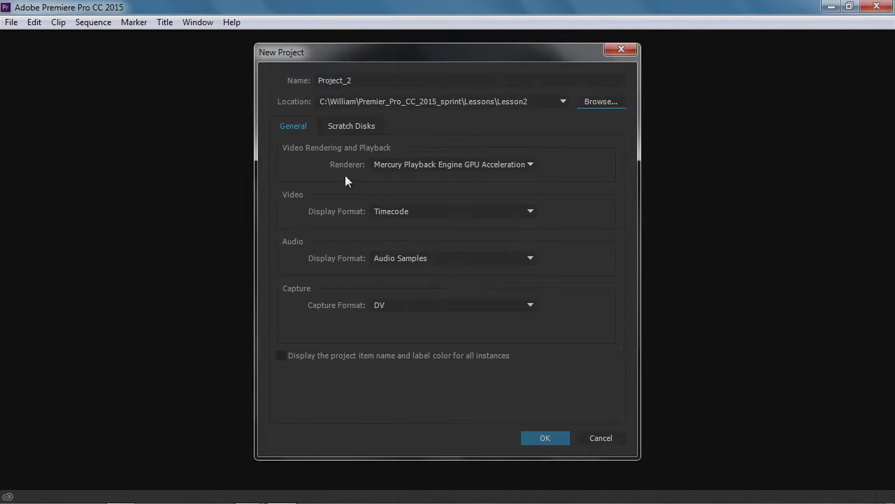
Check the renderer choices and scratch disk locations, and create the project without changing those settings
left_click(531, 164)
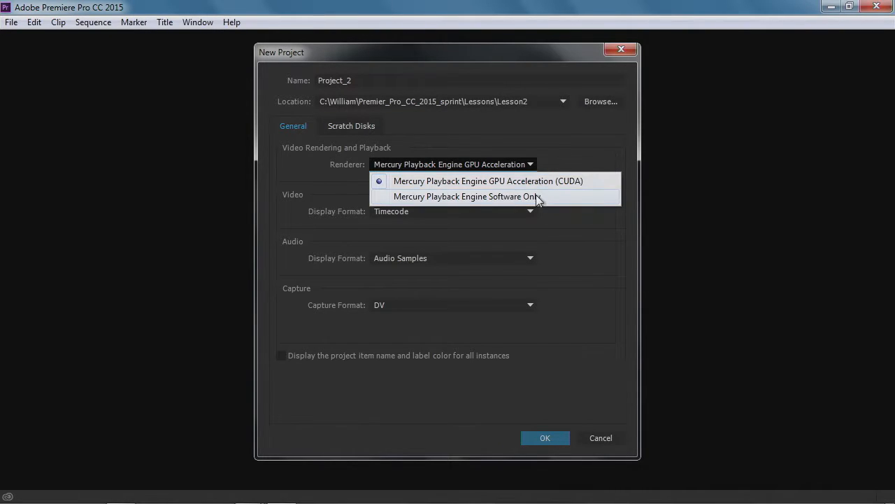
left_click(556, 155)
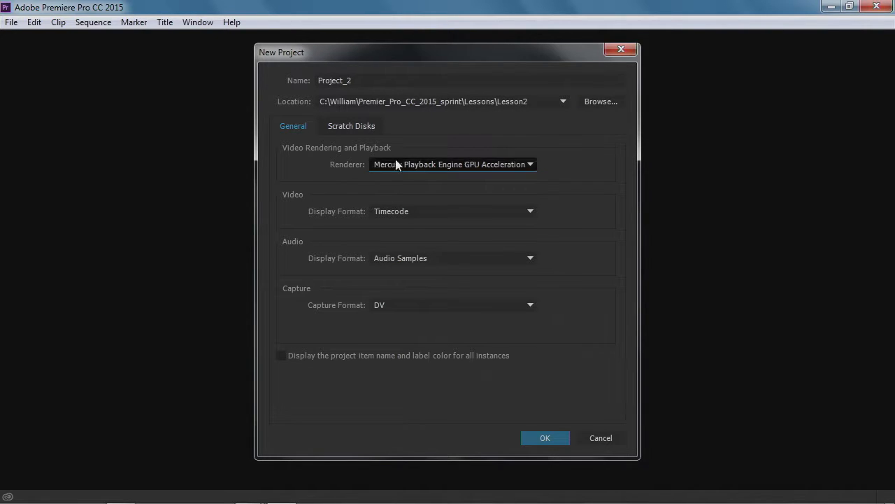
left_click(342, 125)
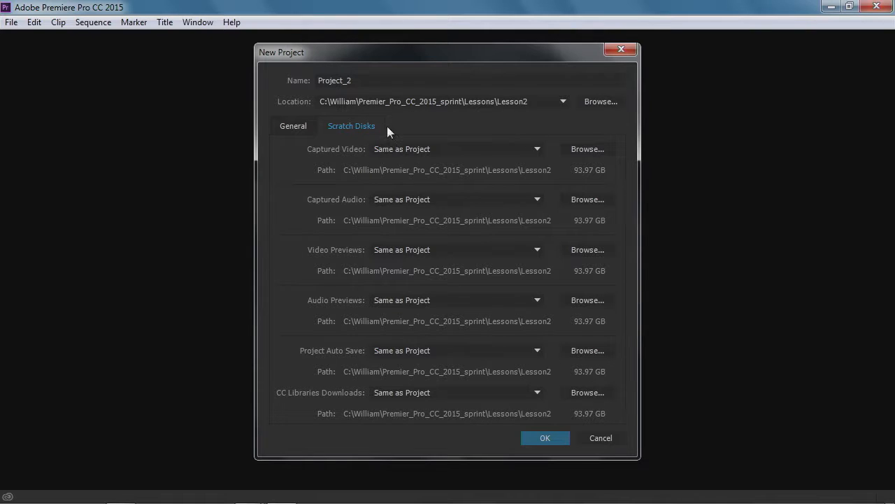
left_click(545, 438)
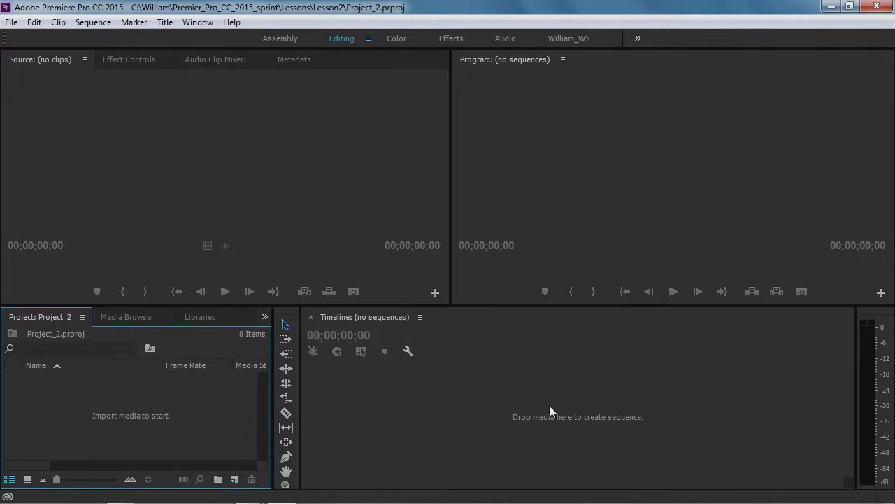
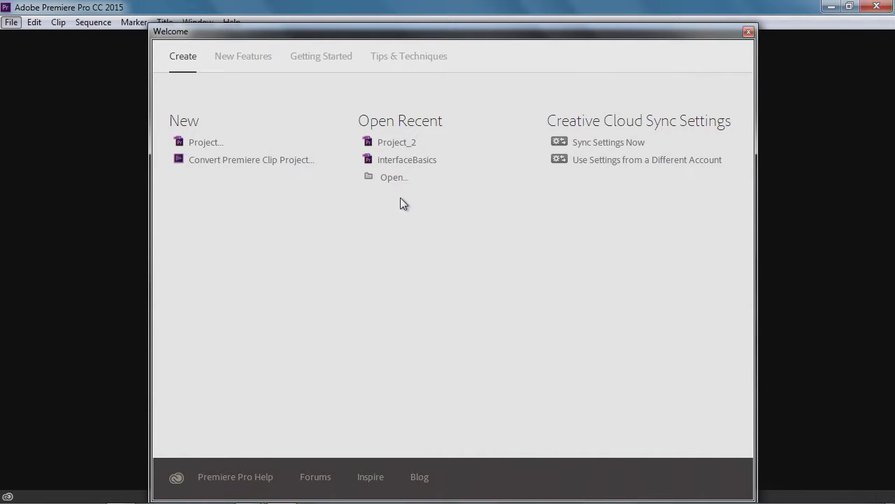
Open Lesson3_Start.prproj from the Lesson3 folder and accept the replacement renderer
left_click(392, 178)
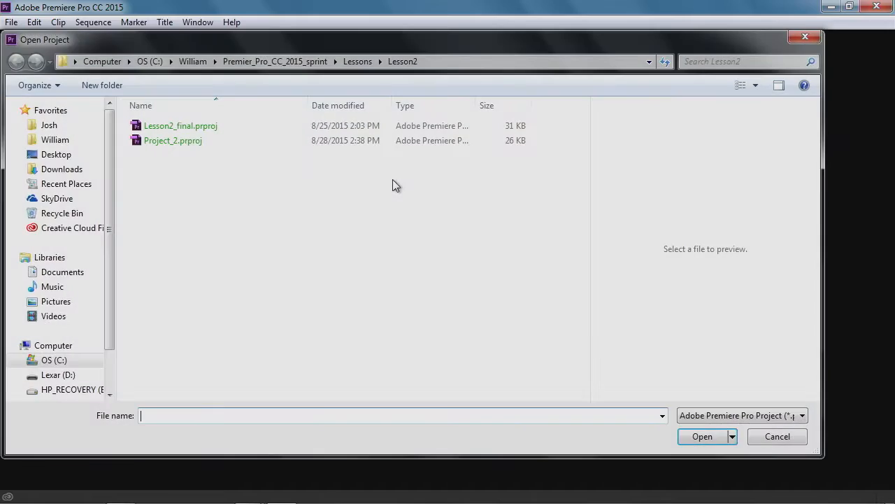
left_click(357, 62)
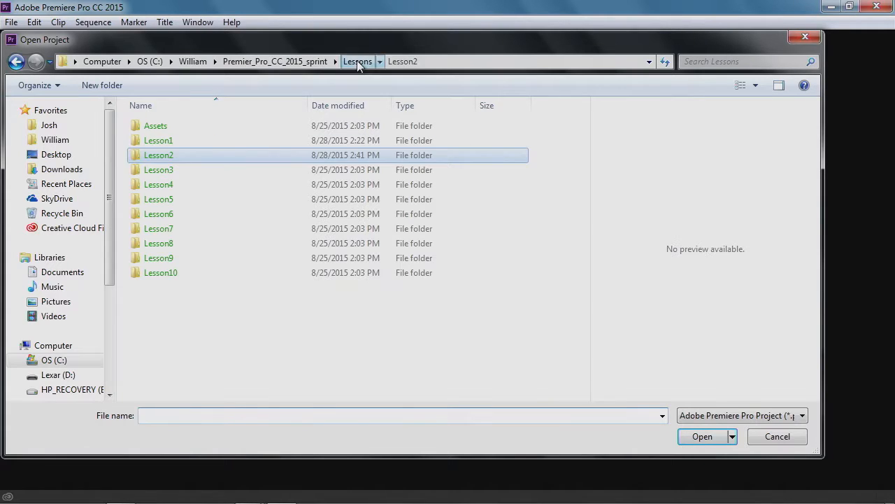
double_click(161, 170)
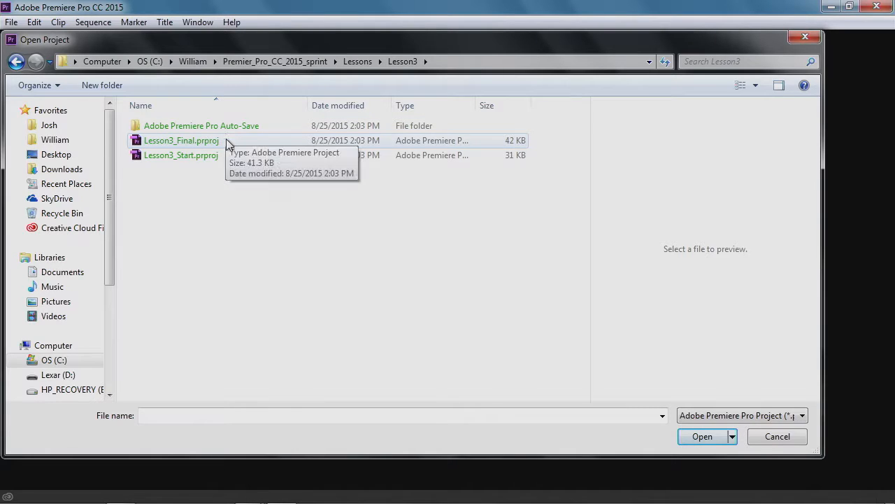
left_click(195, 157)
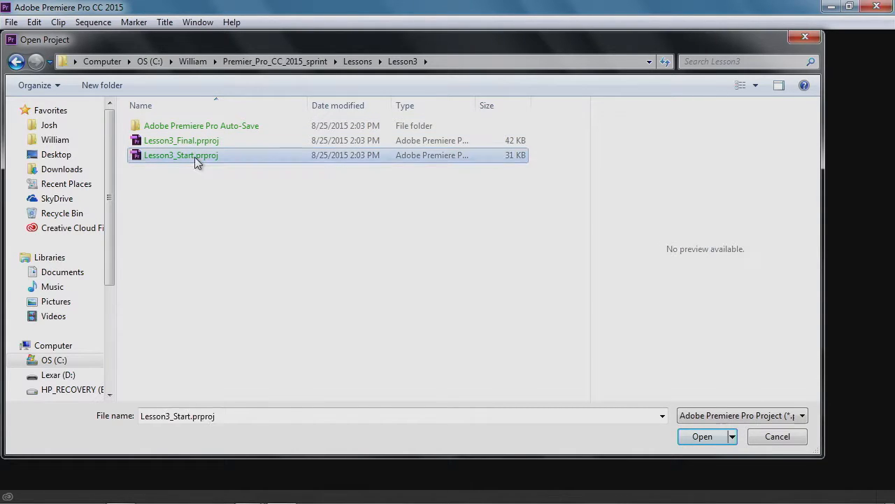
left_click(696, 433)
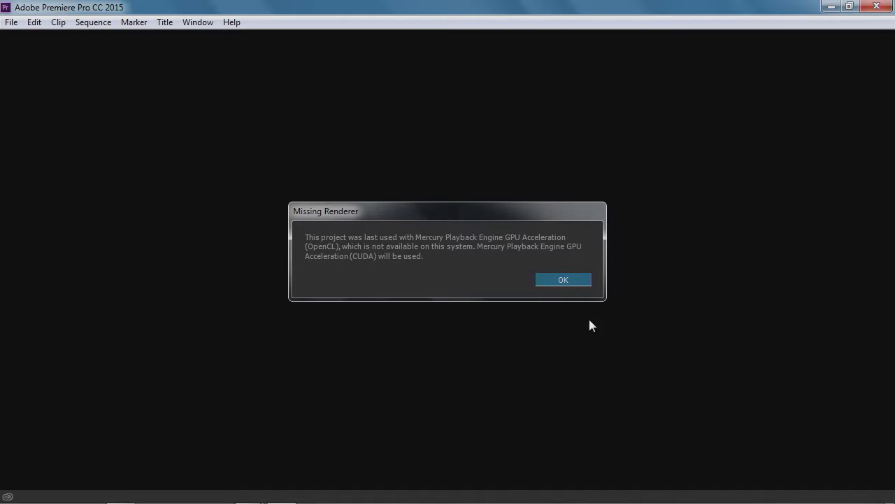
left_click(574, 279)
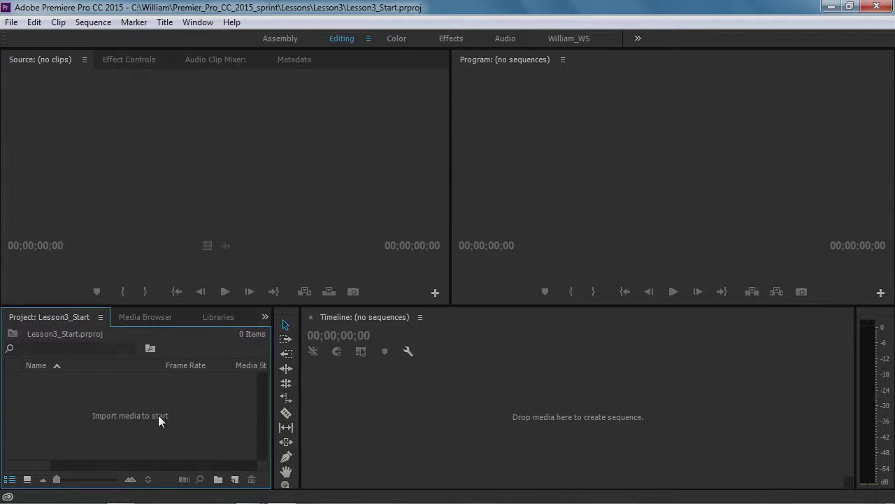
Start a media import and browse through the files in the Assets folder inside Lessons
left_click(14, 23)
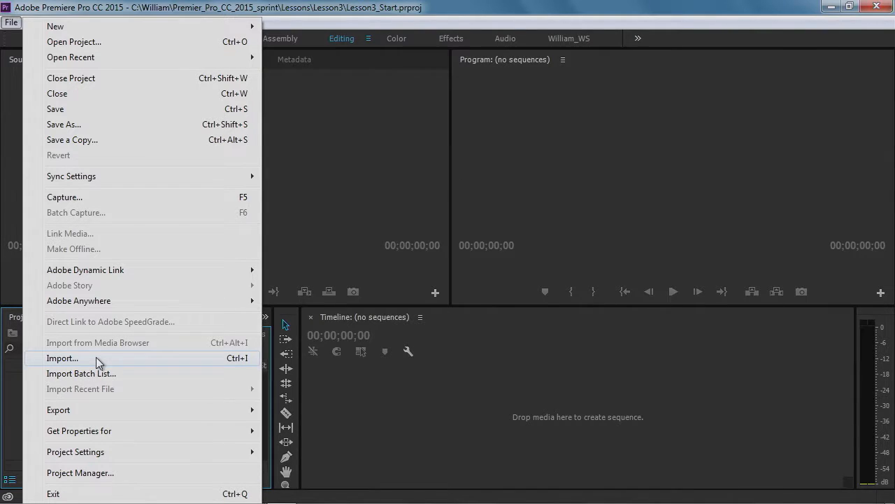
left_click(235, 361)
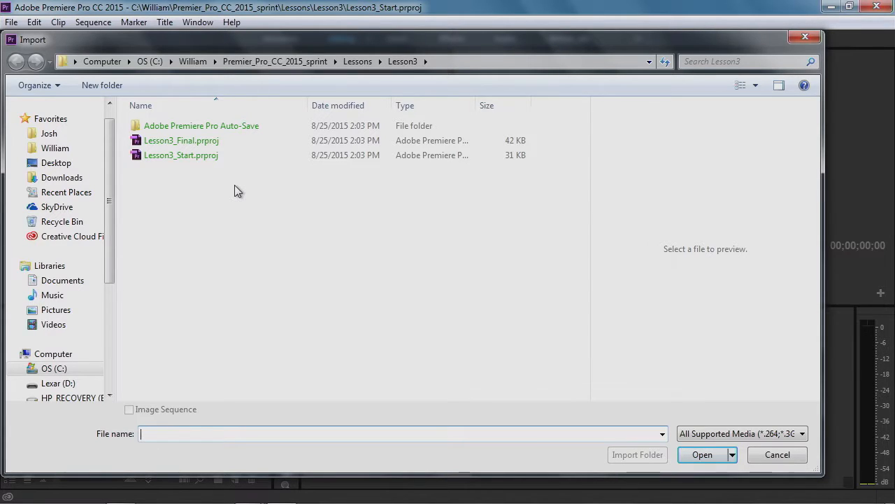
left_click(356, 61)
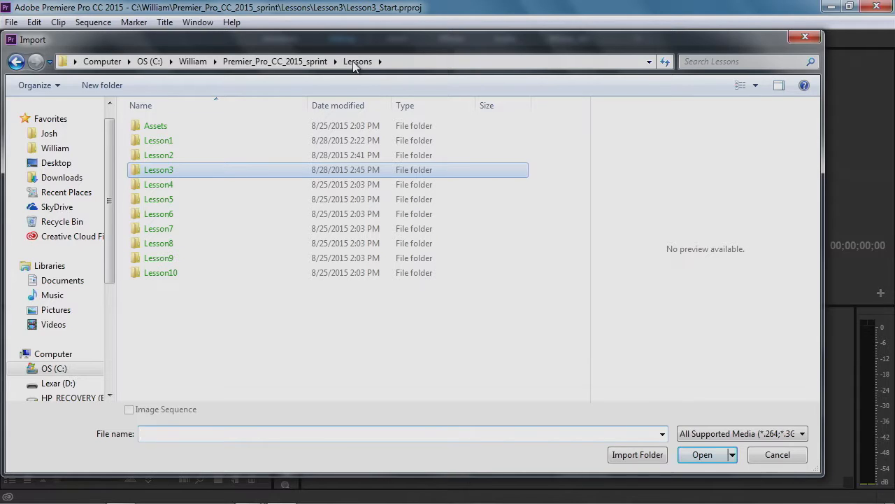
left_click(174, 127)
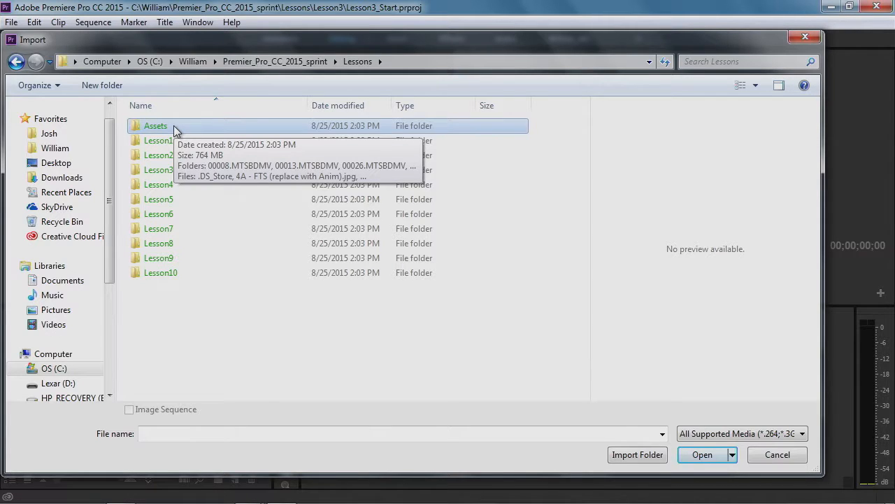
double_click(156, 129)
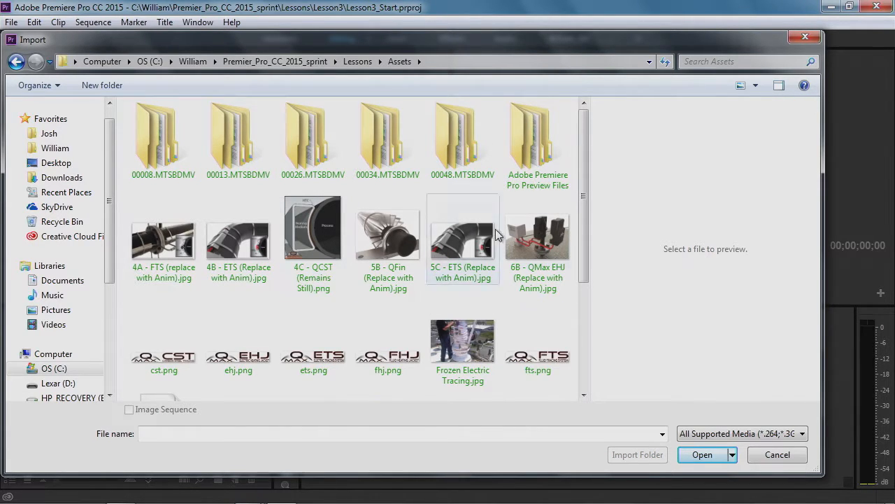
left_click_drag(585, 155, 573, 259)
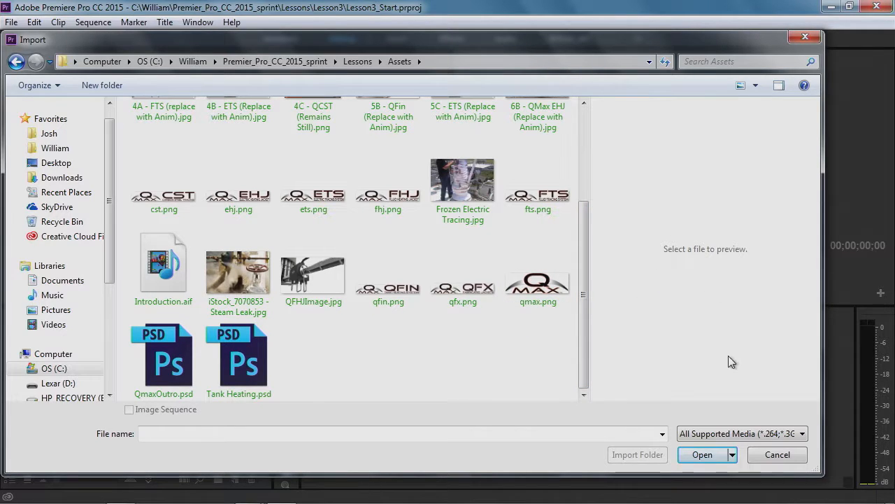
Limit the import file list to JPEG files and return it to all supported media
left_click(744, 435)
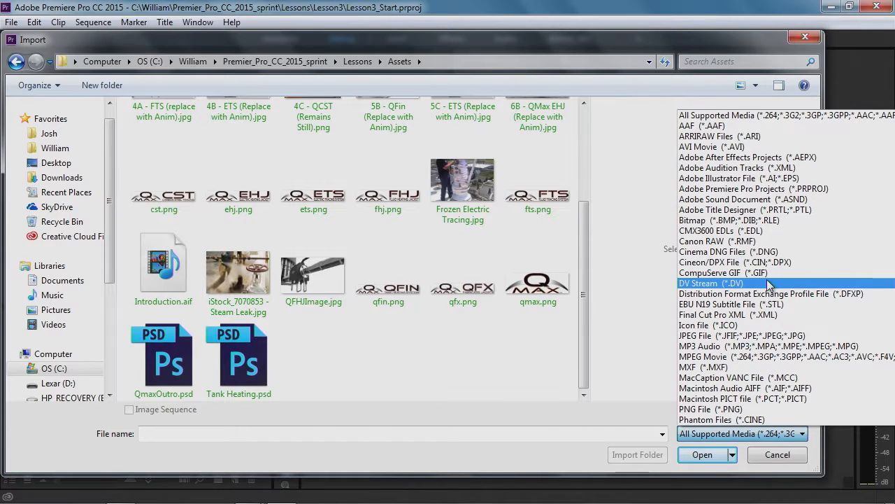
left_click(714, 335)
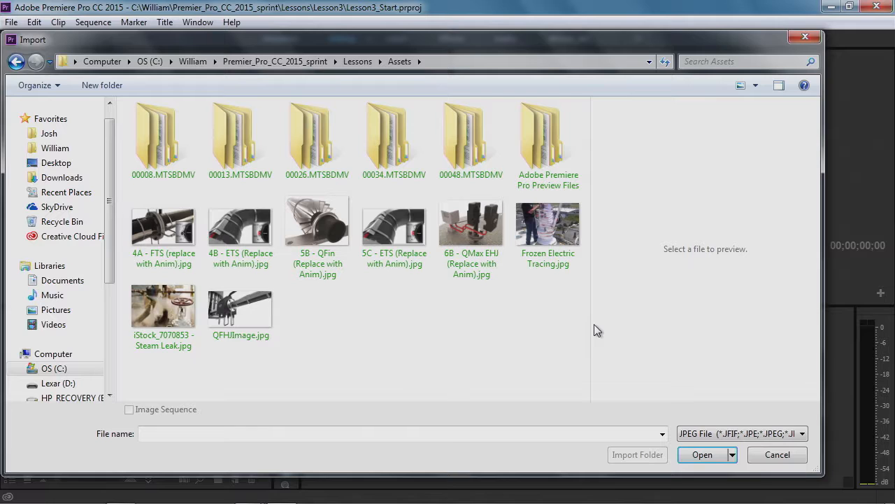
left_click(741, 433)
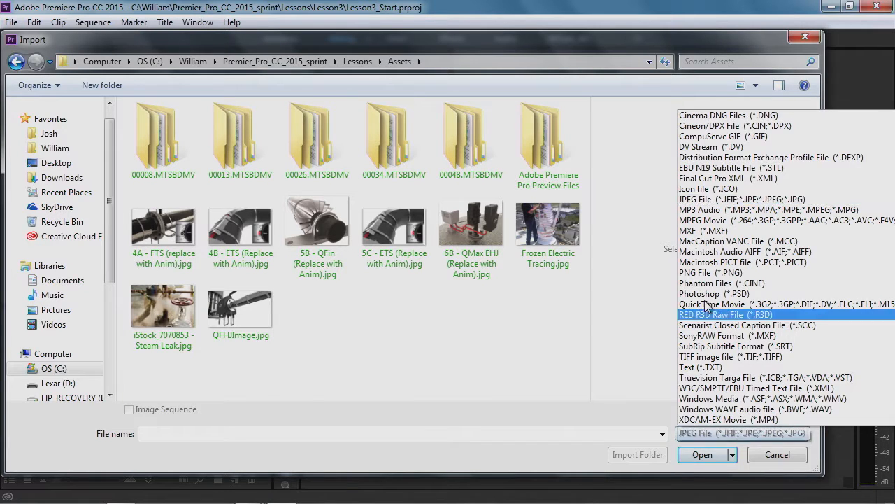
scroll(728, 182, "up", 5)
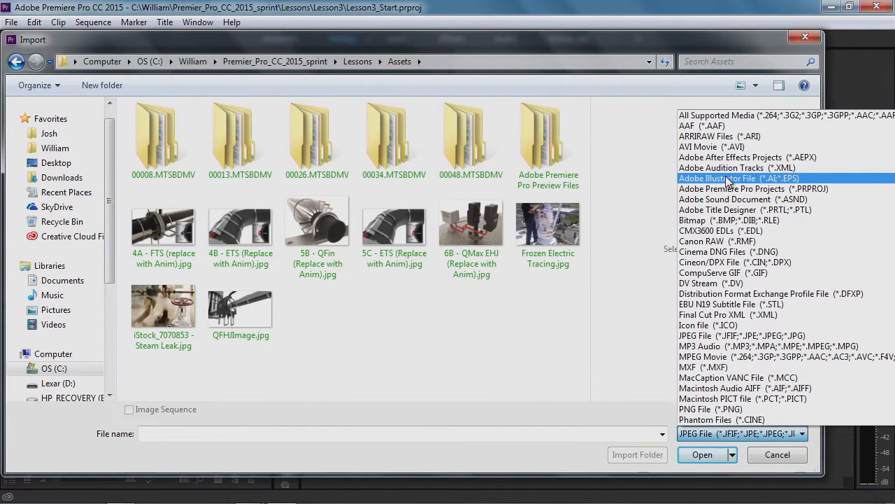
left_click(720, 113)
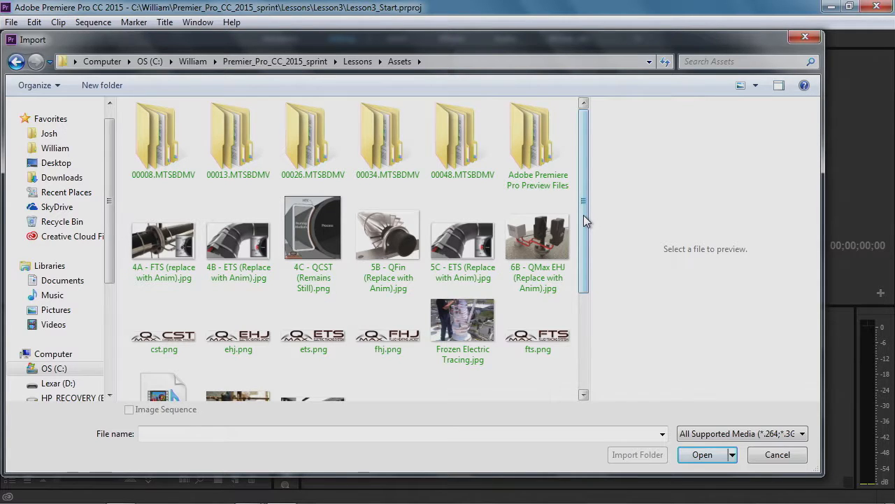
Select the consecutive image files from 4A - FTS (replace with Anim).jpg through fts.png for import
left_click(166, 238)
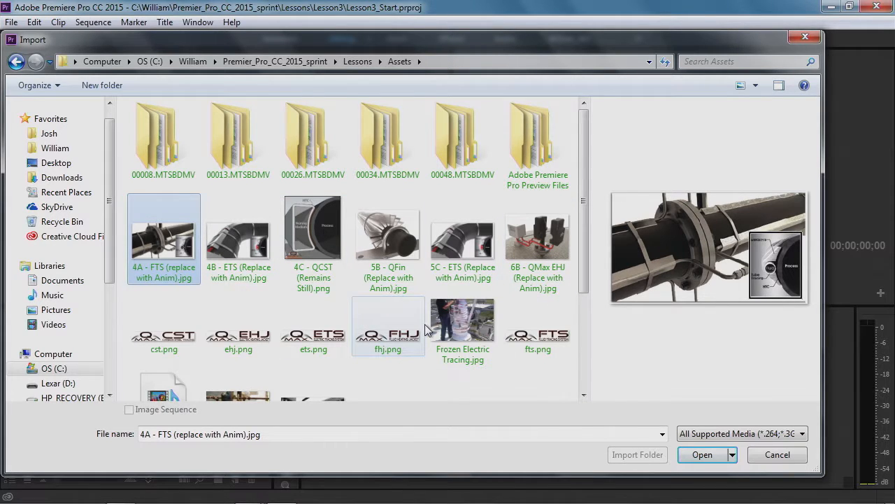
scroll(427, 321, "down", 2)
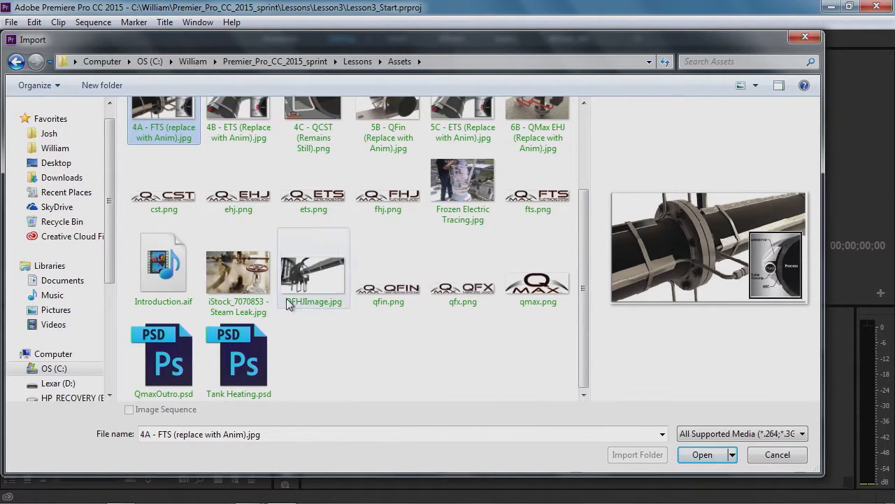
scroll(300, 233, "up", 2)
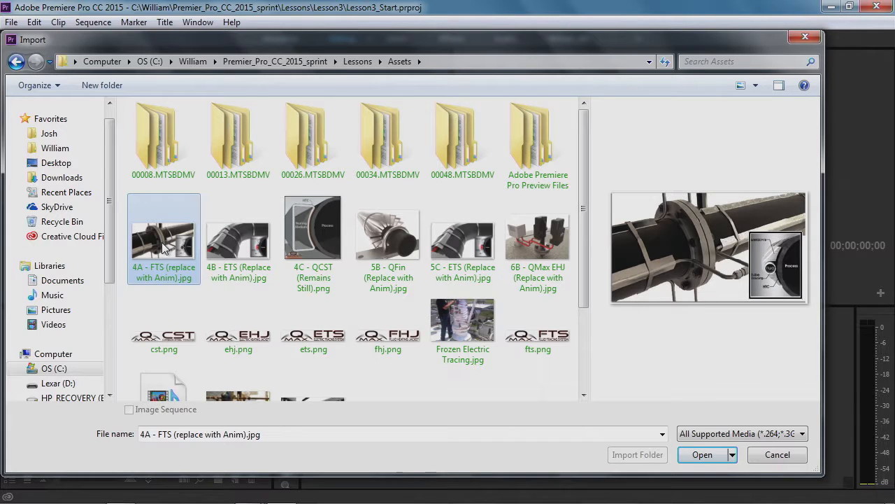
left_click(552, 337, "shift")
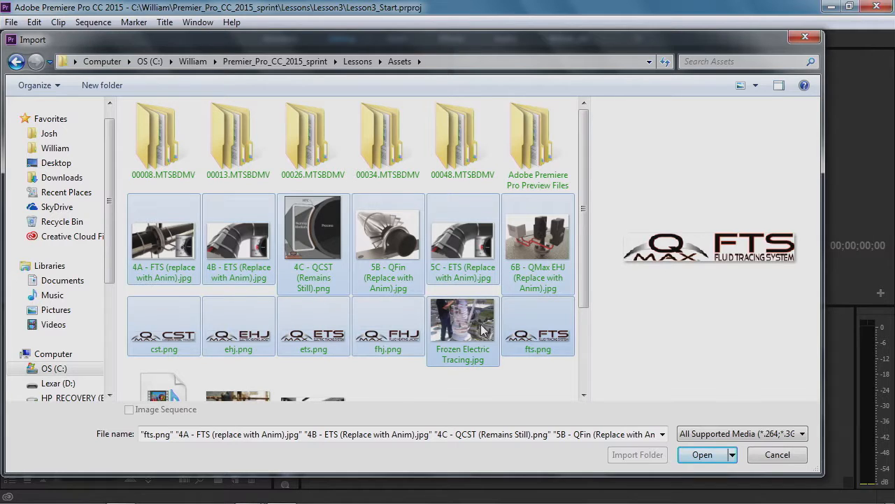
Add the Steam Leak and QFHJImage JPEGs plus qfin.png, qfx.png and qmax.png to the selection and import all selected files
left_click_drag(585, 288, 584, 372)
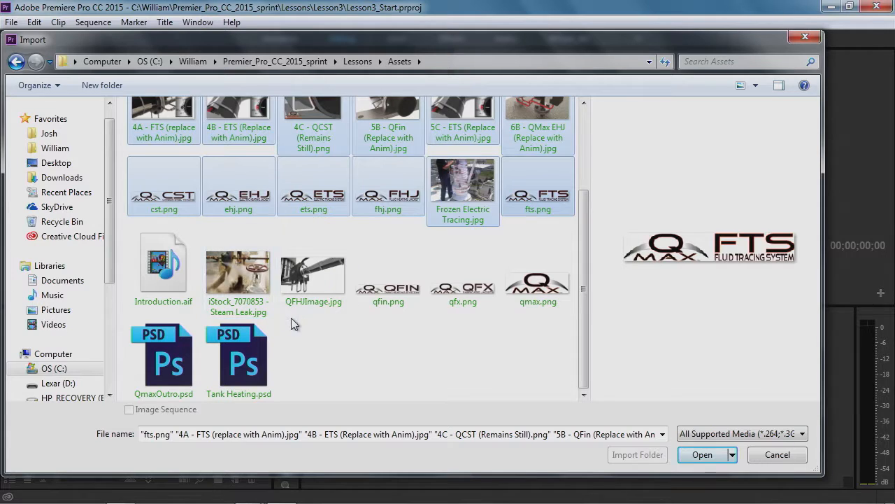
left_click(251, 289, "ctrl")
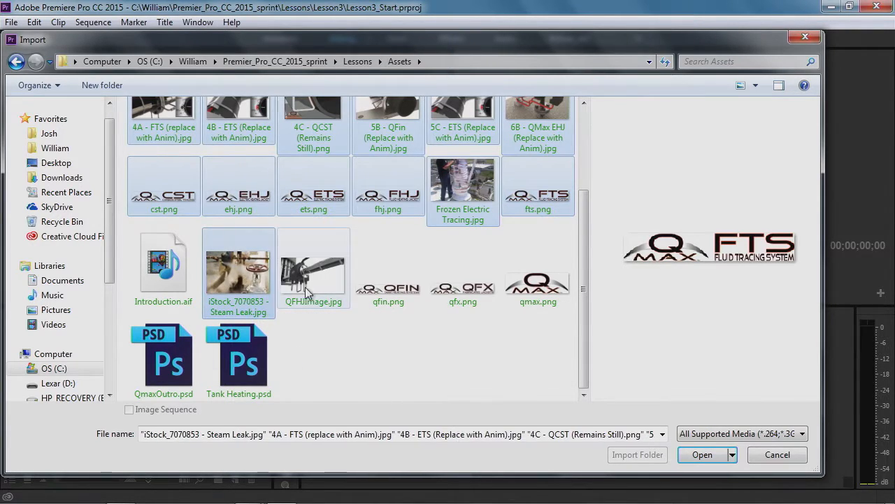
left_click(315, 280, "ctrl")
left_click(387, 292, "ctrl")
left_click(467, 292, "ctrl")
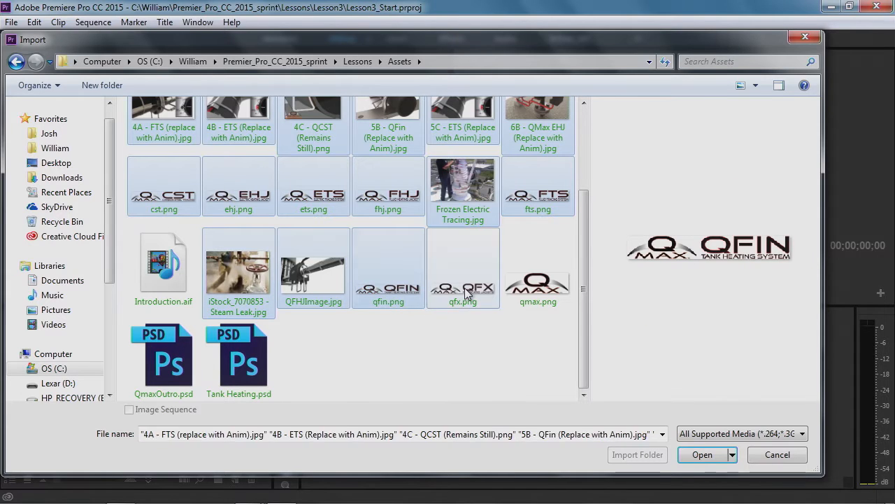
left_click(538, 280, "ctrl")
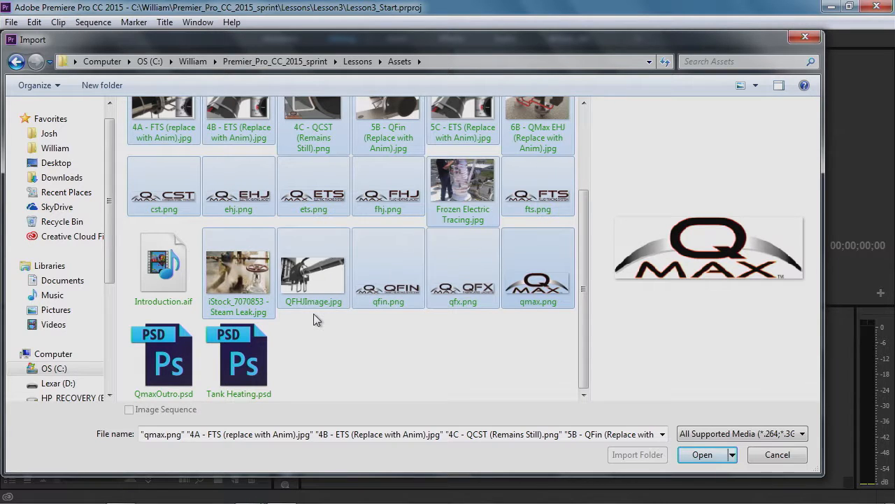
left_click(702, 455)
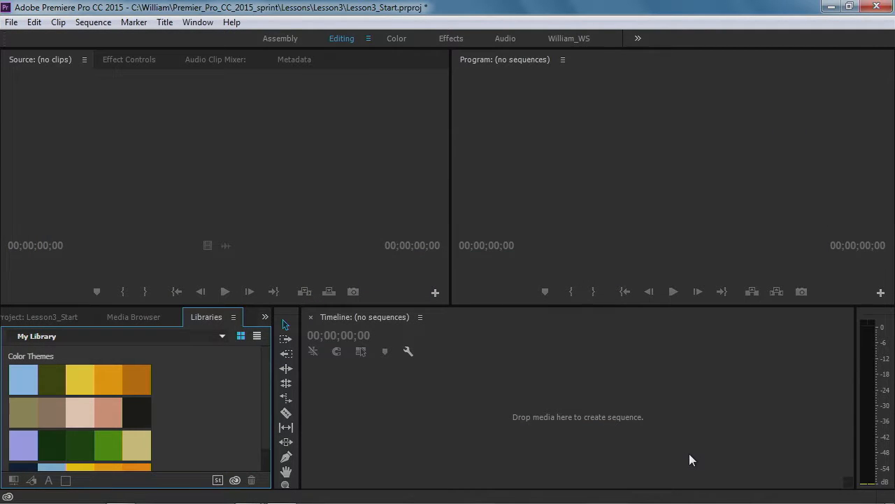
Show the project's contents at full size and create a new bin named Stills
left_click(63, 318)
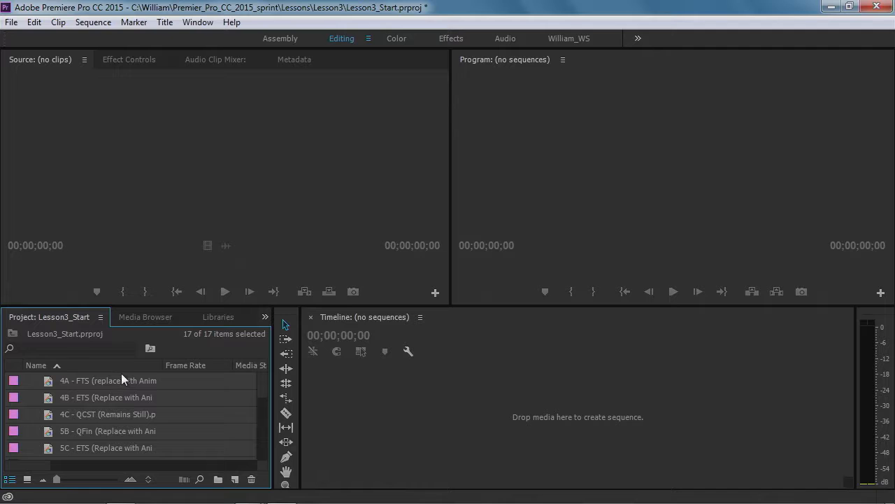
key("grave")
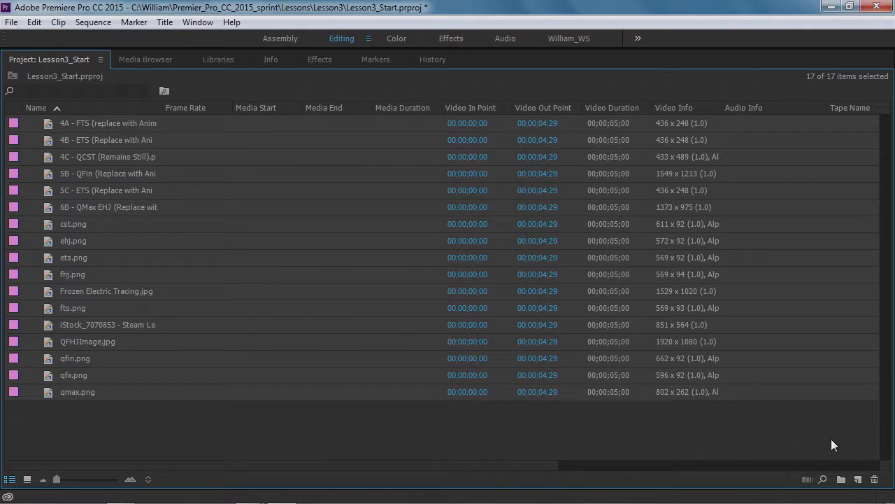
left_click(842, 480)
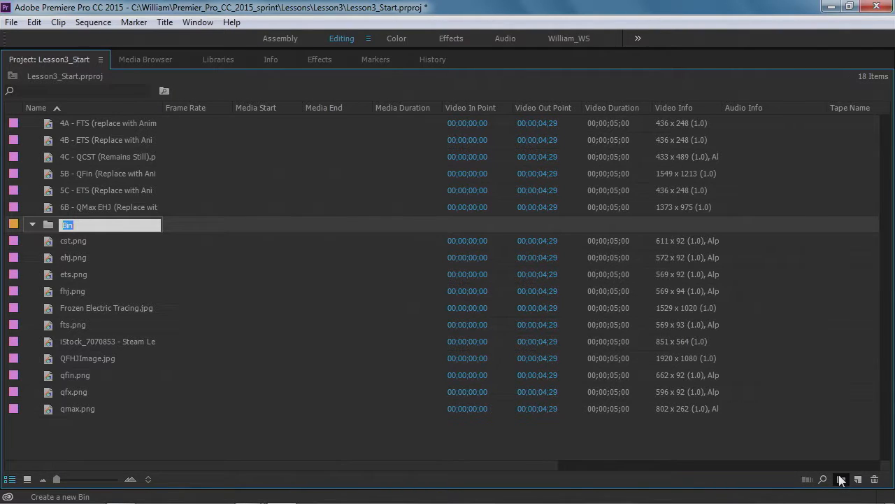
type("Stills")
key("Tab")
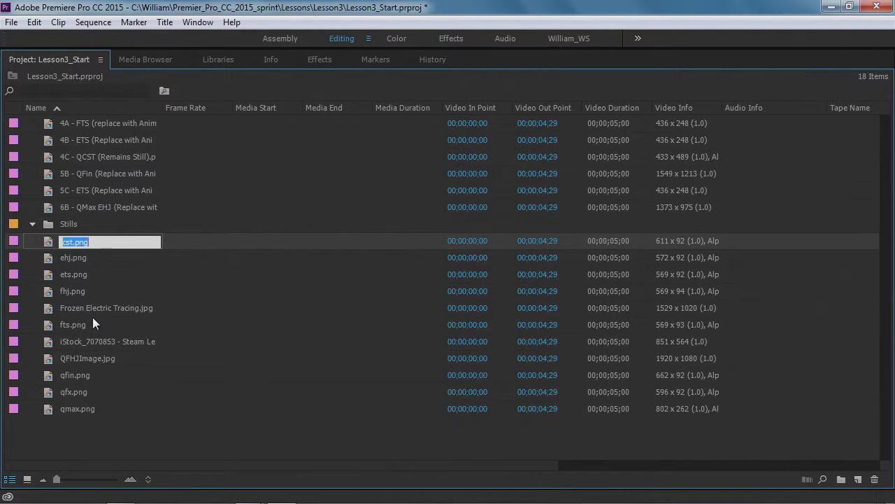
Move all the imported images into the Stills bin and collapse the bin
left_click(48, 240)
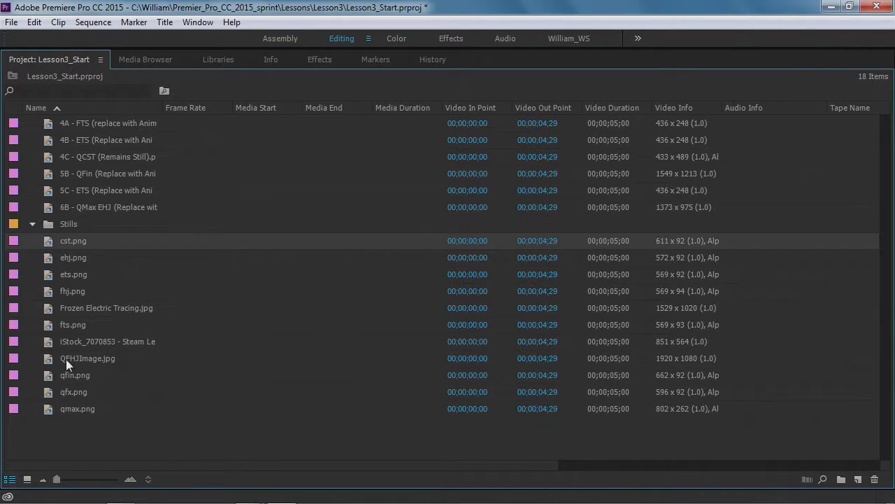
left_click(66, 410, "shift")
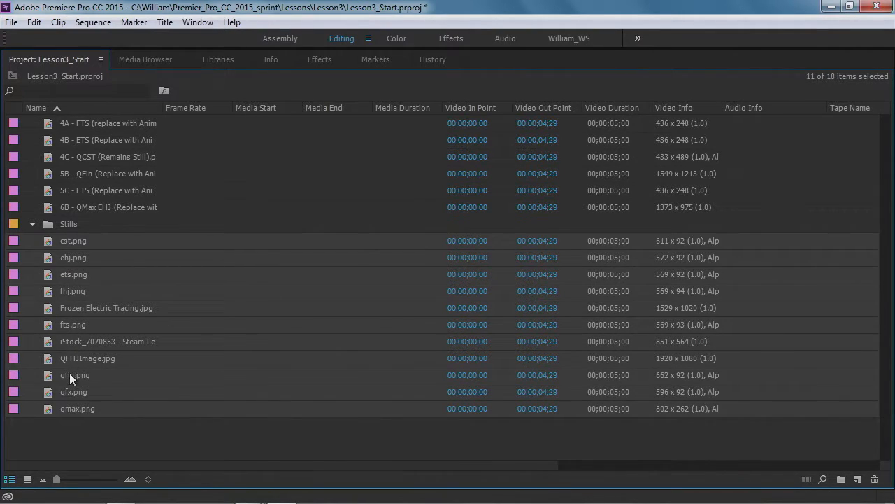
left_click_drag(51, 242, 49, 224)
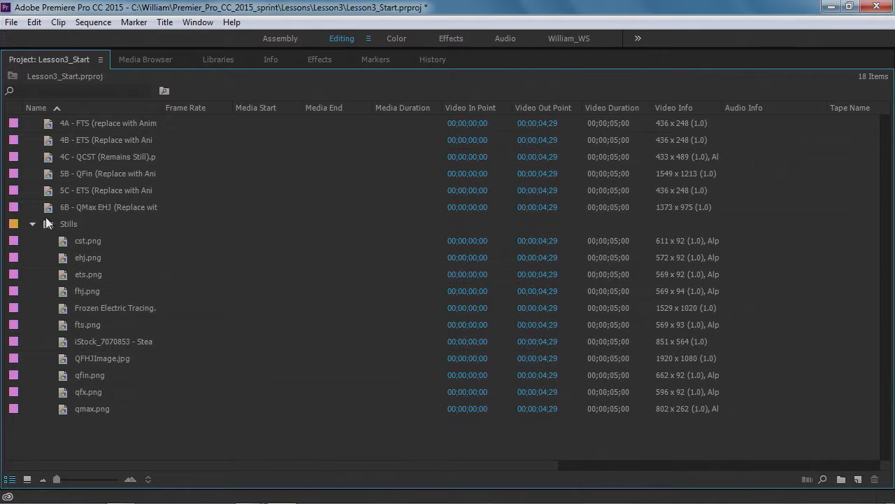
left_click(65, 124)
left_click(67, 206, "shift")
left_click_drag(47, 214, 47, 224)
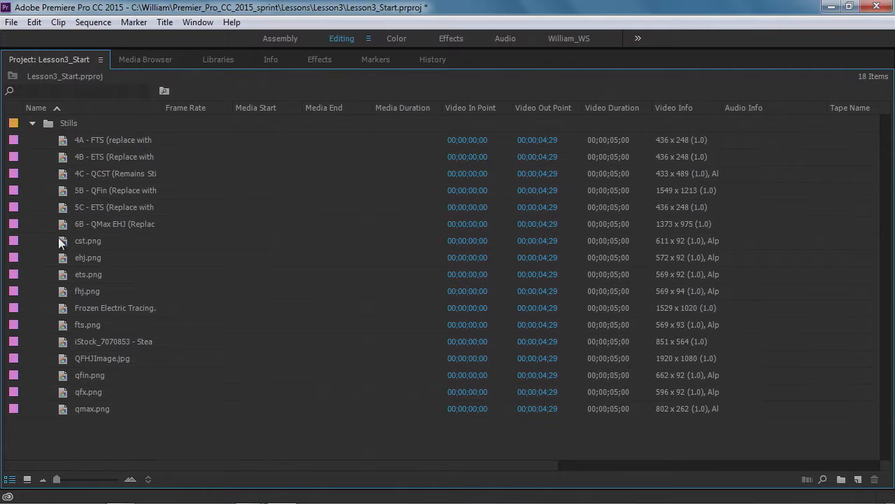
left_click(32, 123)
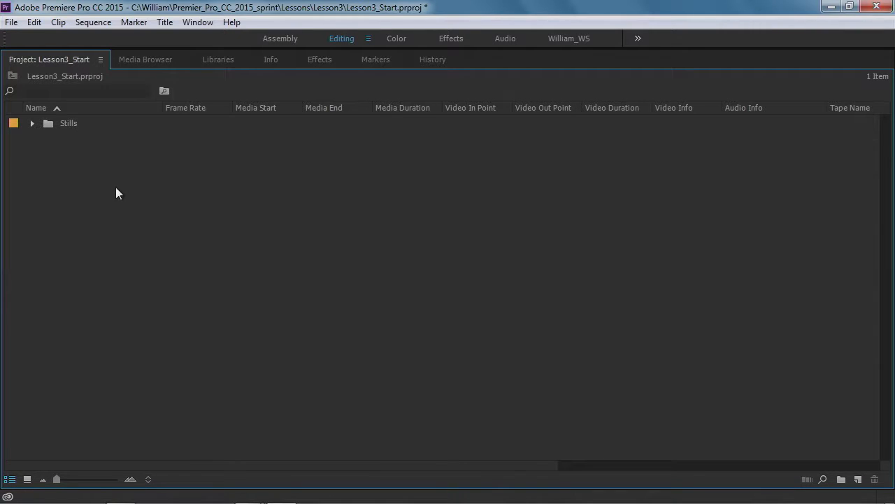
Restore the normal panel layout and create a bin named RawVideo at the project's root level
key("grave")
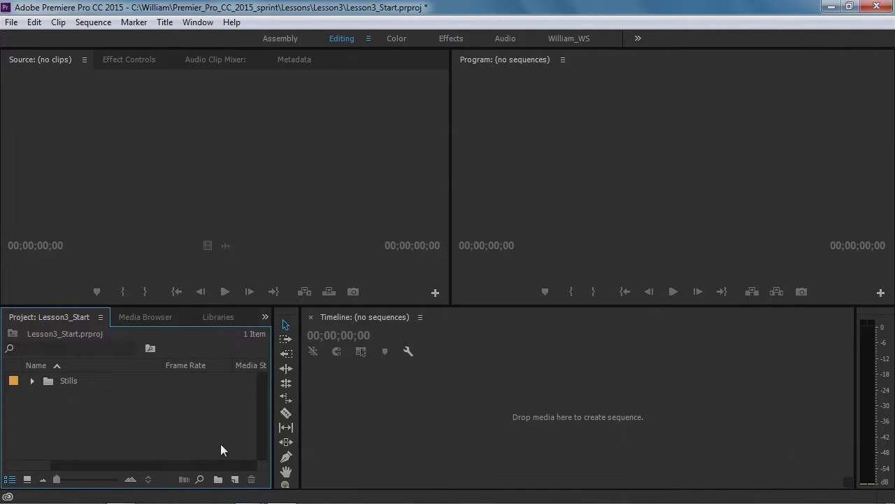
left_click(218, 480)
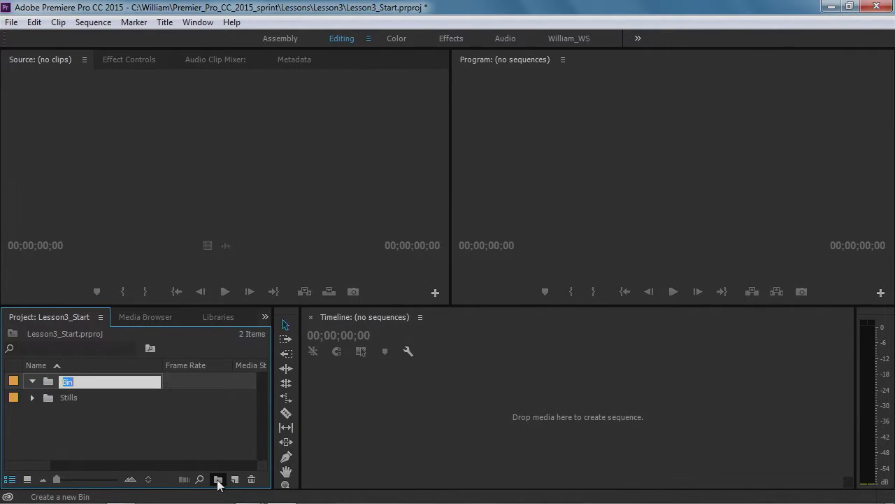
type("RawVideo")
key("Tab")
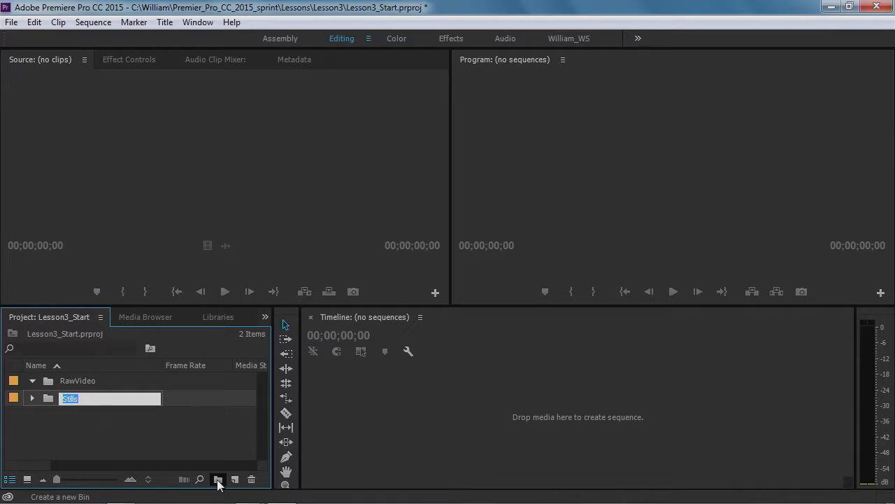
left_click(194, 430)
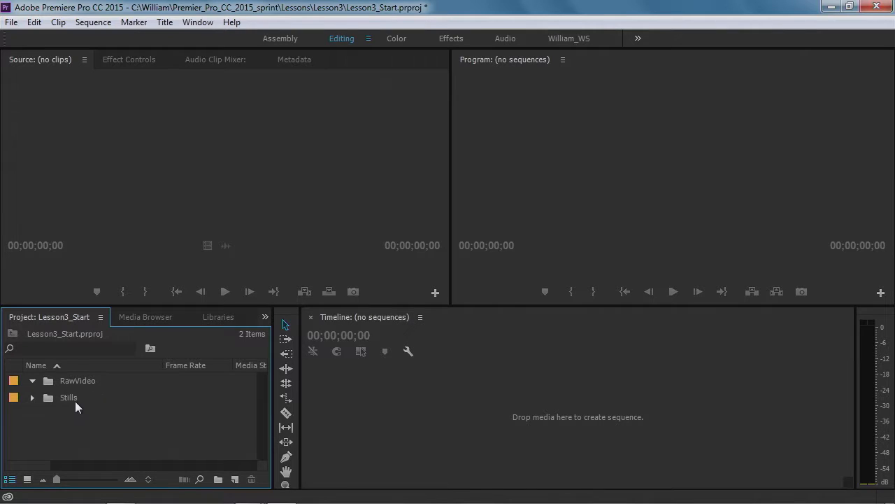
left_click(50, 395)
left_click(51, 380)
left_click(49, 398)
left_click(50, 382)
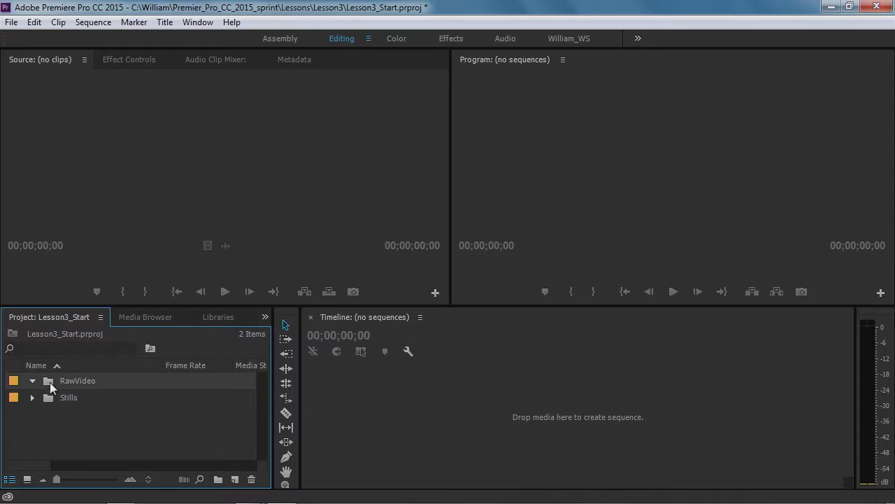
left_click(55, 420)
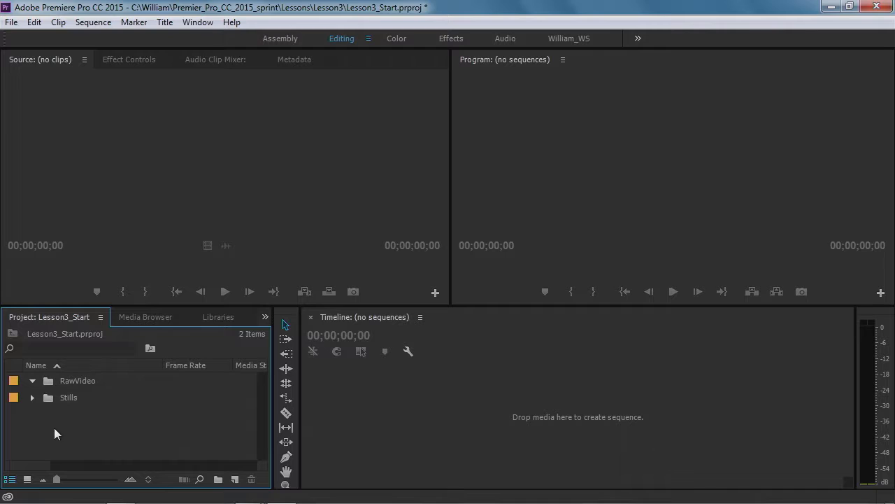
Create a bin named Music at the project's root level
left_click(219, 480)
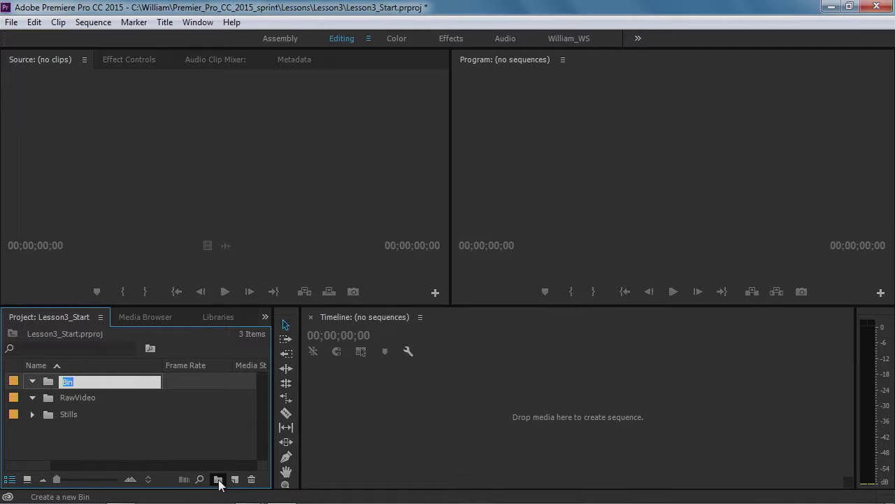
type("Music")
key("Tab")
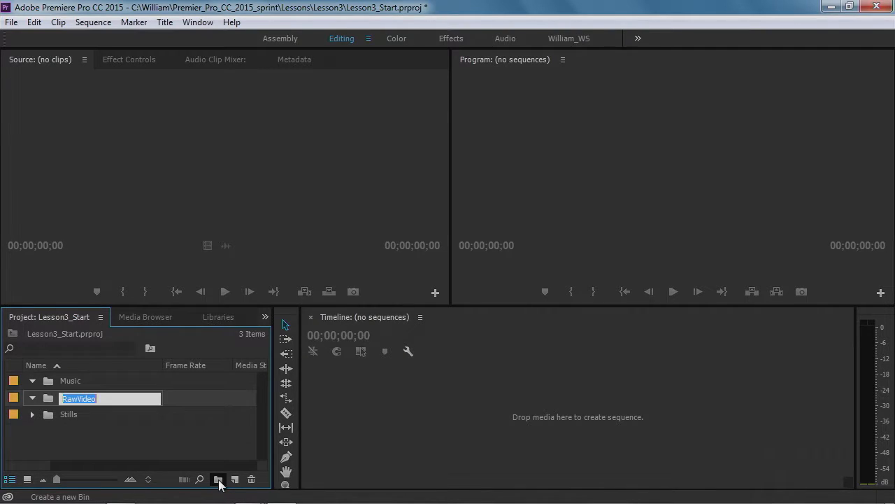
left_click(174, 442)
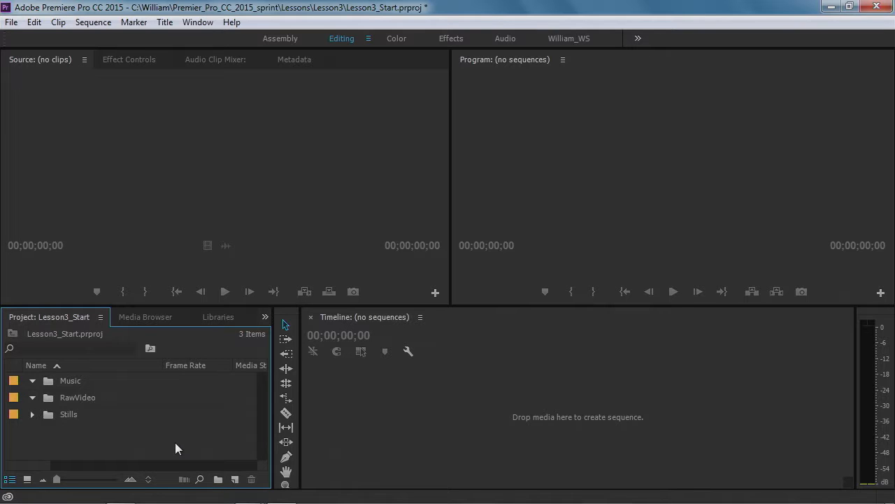
key("ctrl+i")
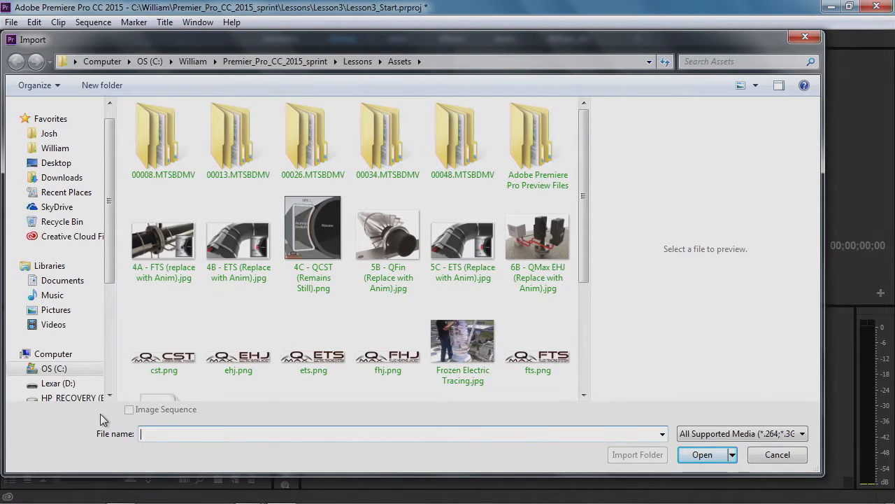
left_click_drag(83, 43, 153, 64)
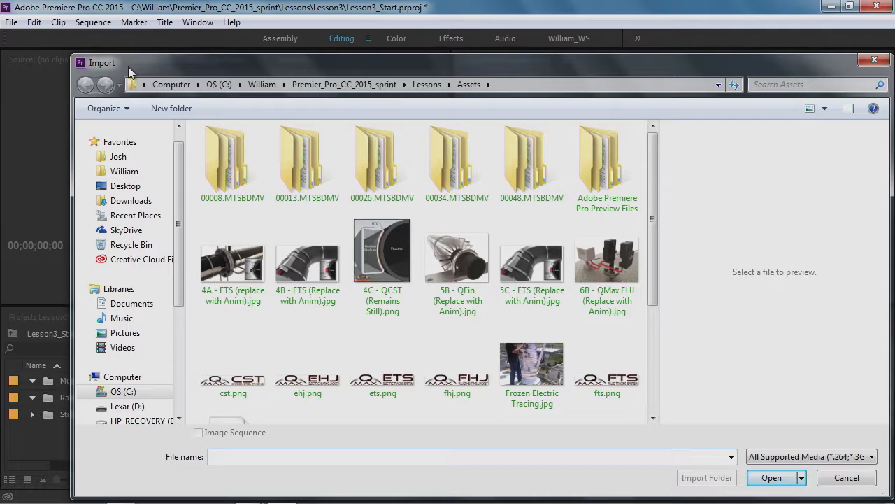
left_click_drag(128, 66, 199, 60)
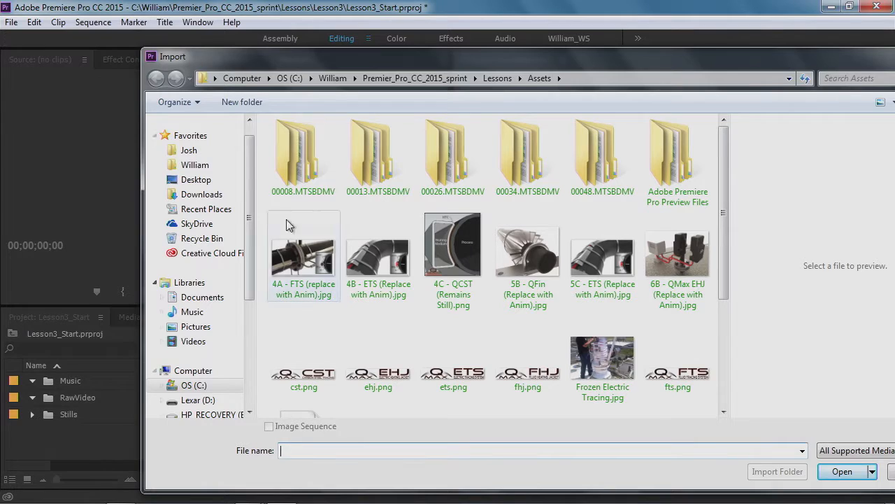
left_click_drag(750, 64, 680, 65)
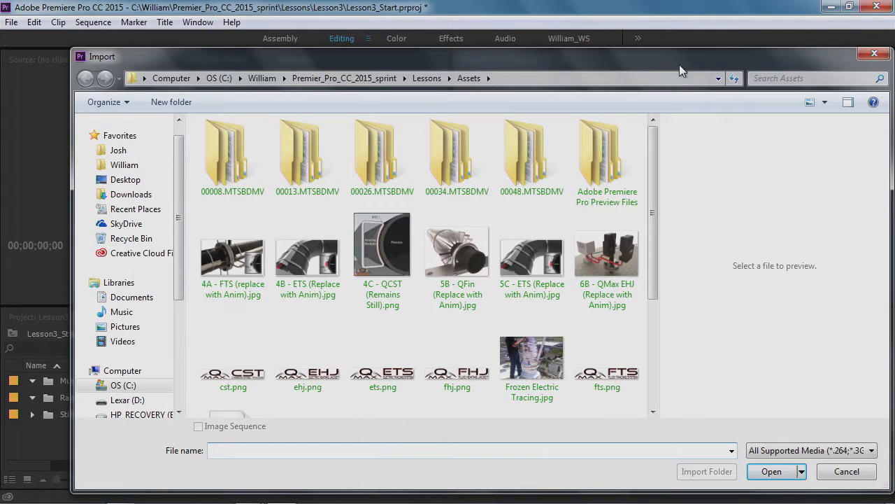
left_click(872, 55)
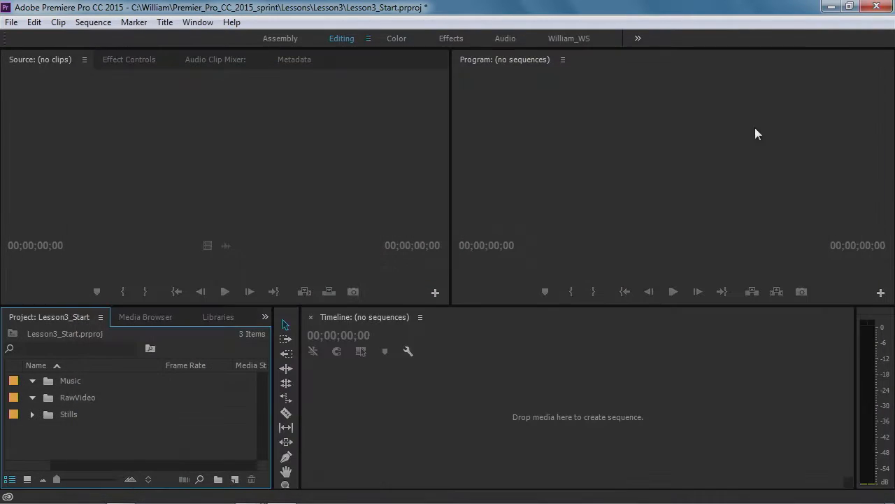
Open the Stills bin in its own floating window to view its contents, then close it, twice
double_click(69, 414)
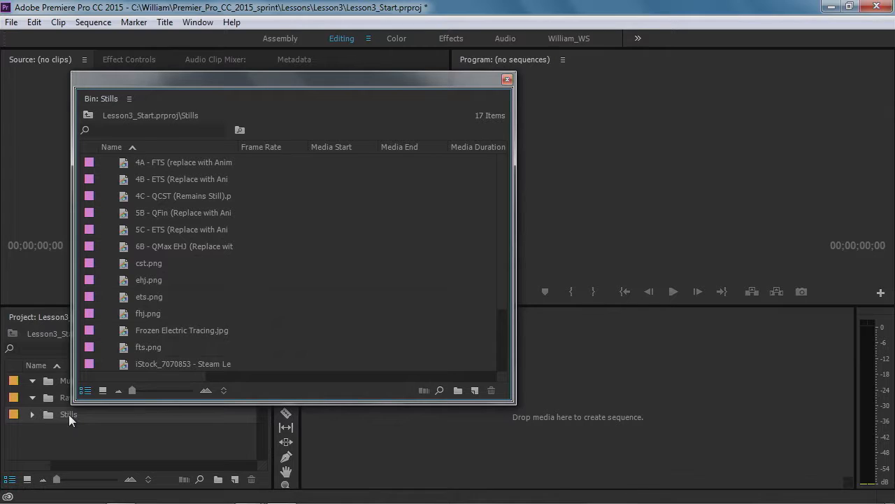
left_click_drag(287, 76, 411, 101)
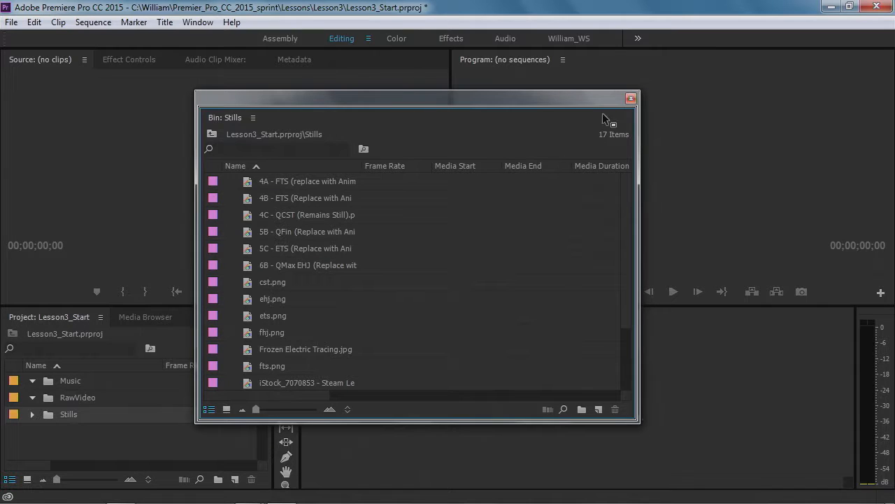
left_click(630, 98)
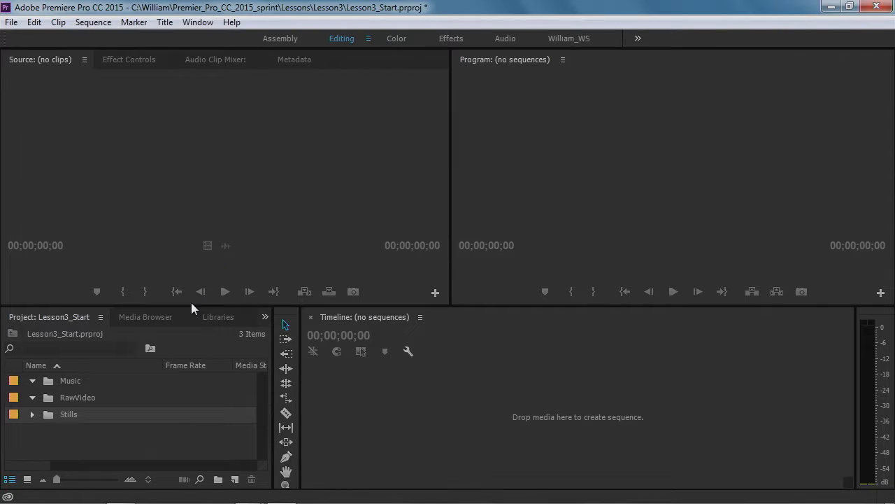
double_click(46, 414)
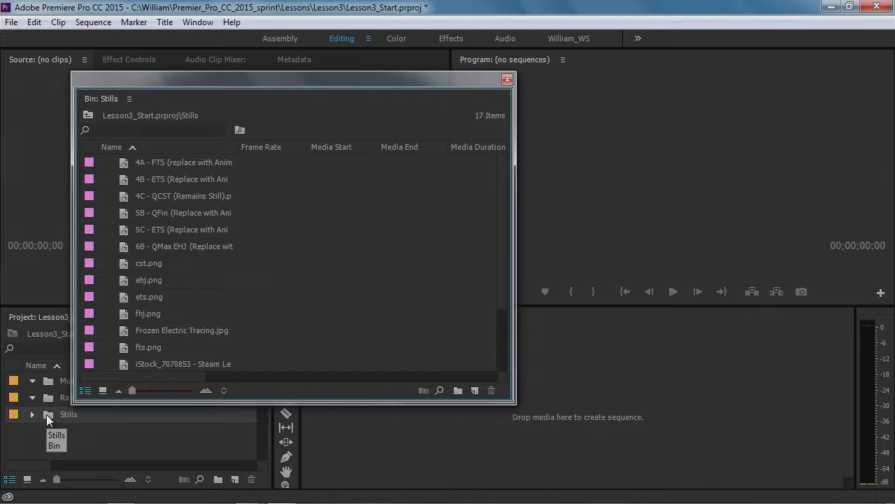
left_click(507, 78)
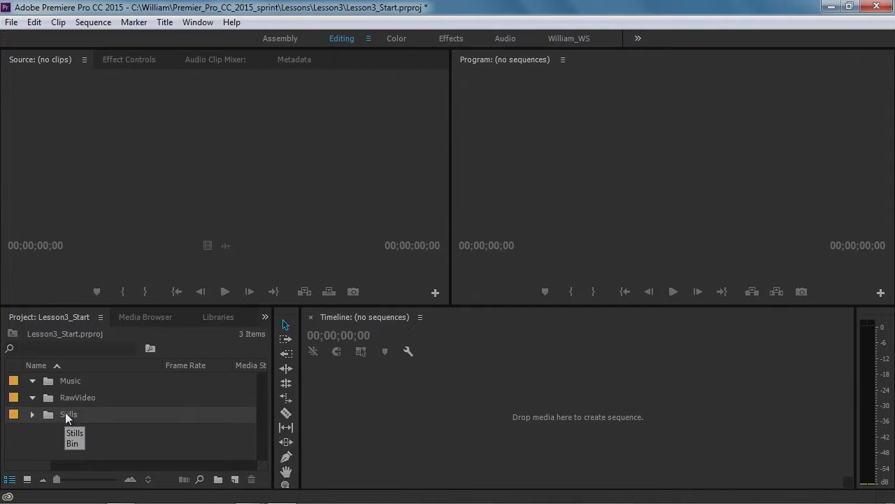
Expand the Stills bin within the project list and look through its images
left_click(31, 414)
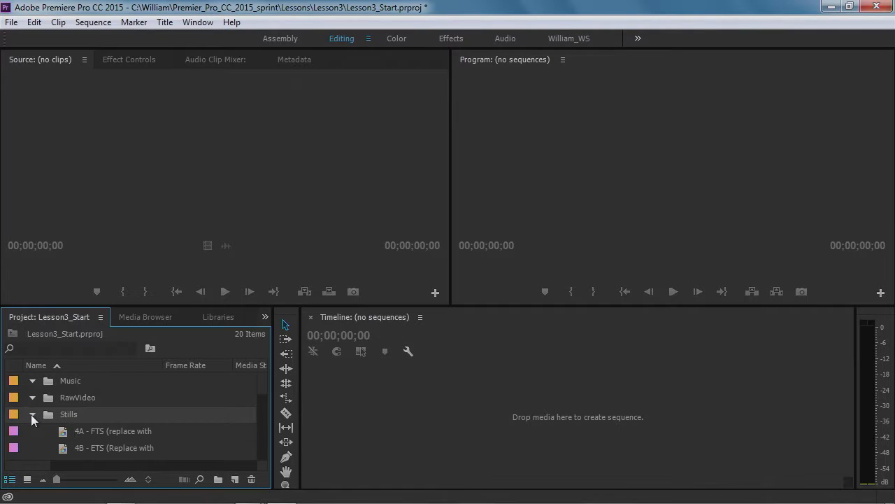
scroll(60, 412, "down", 3)
scroll(62, 414, "down", 5)
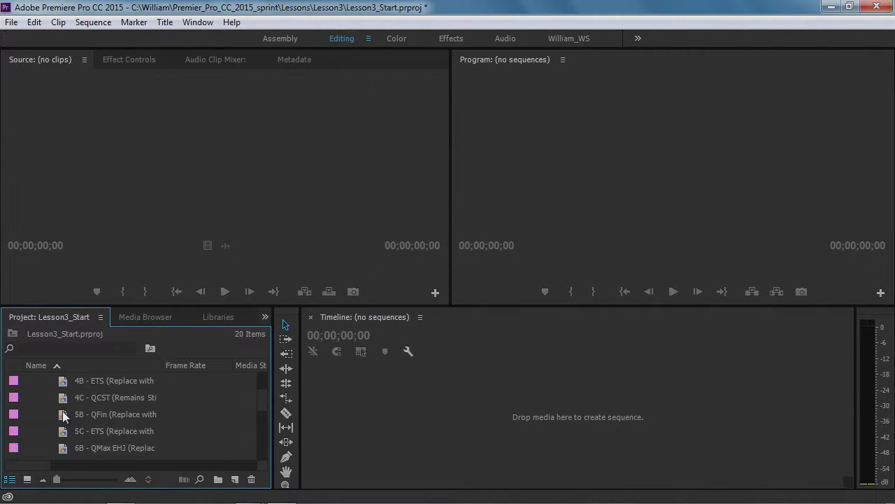
Collapse the Stills bin and import the clip 00008.MTS from the STREAM folder inside Assets' 00008.MTSBDMV folder
scroll(63, 415, "up", 8)
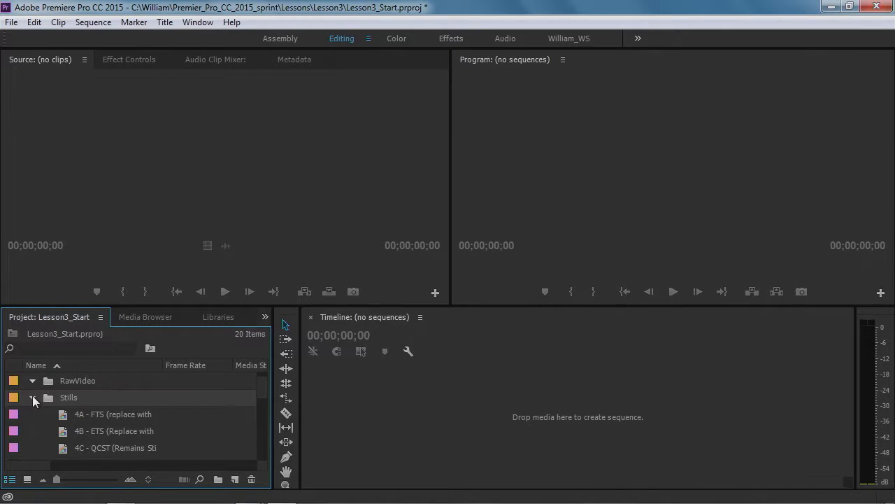
left_click(32, 397)
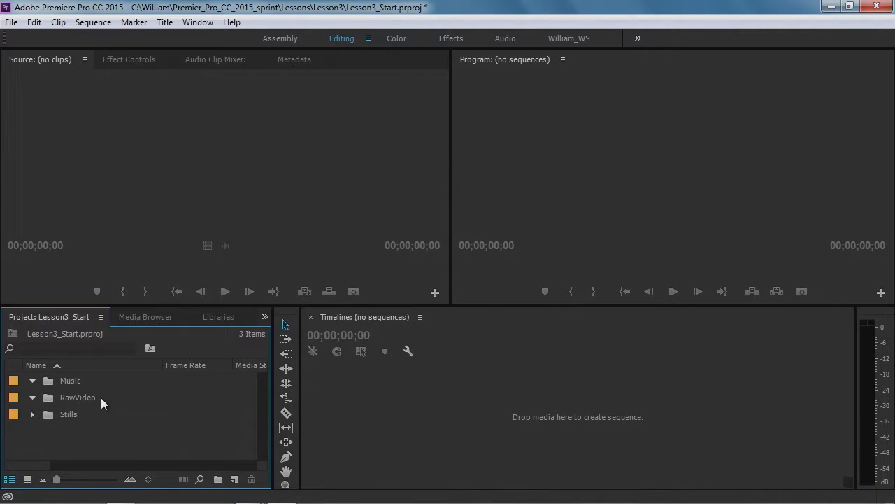
key("ctrl+i")
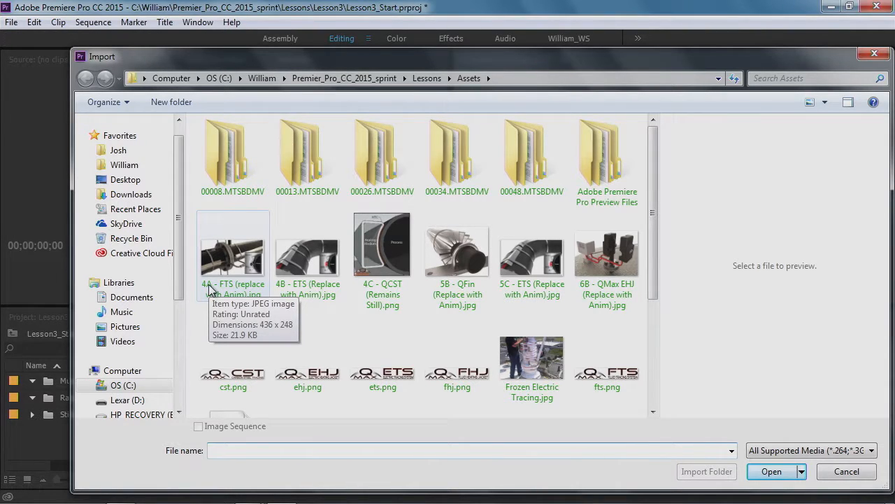
left_click(233, 168)
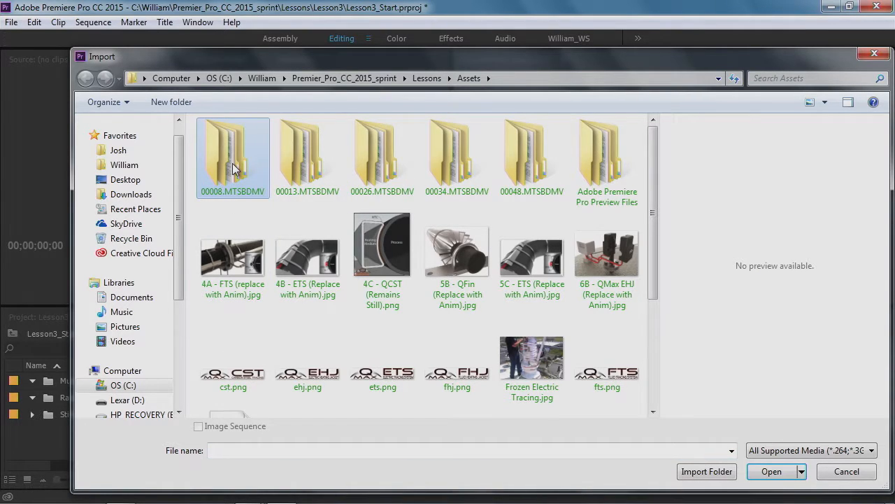
double_click(234, 165)
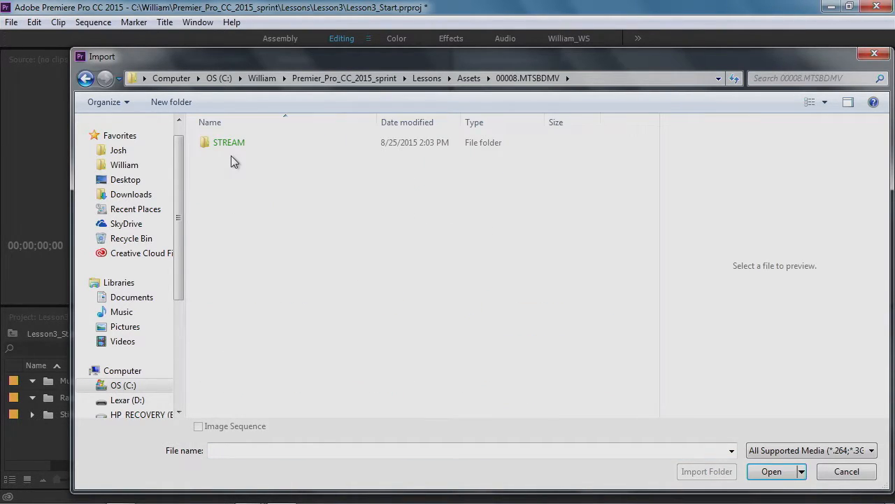
double_click(228, 143)
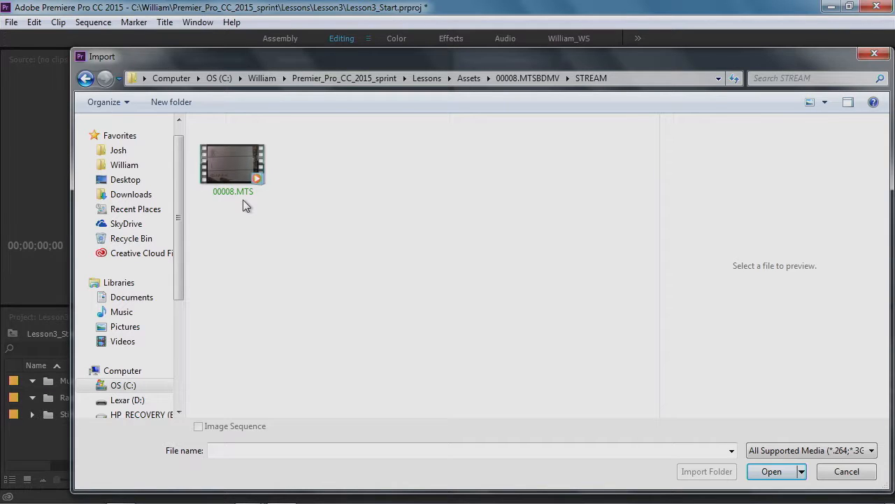
left_click(231, 167)
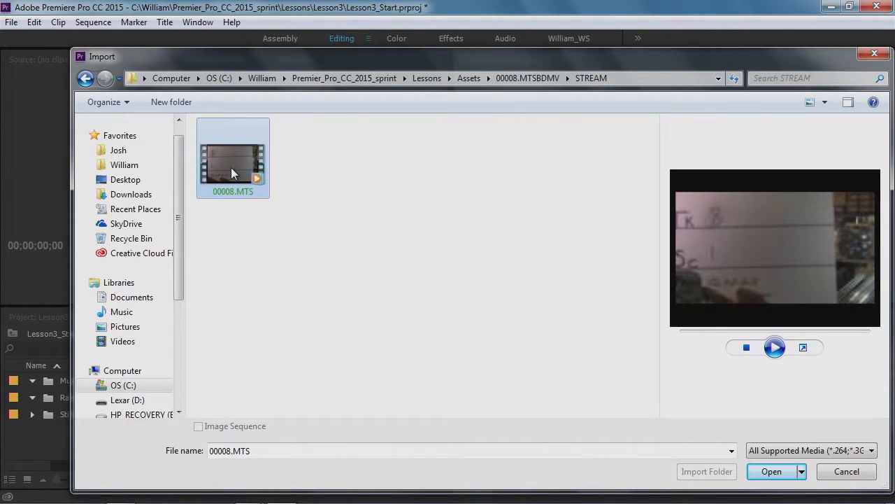
left_click(769, 471)
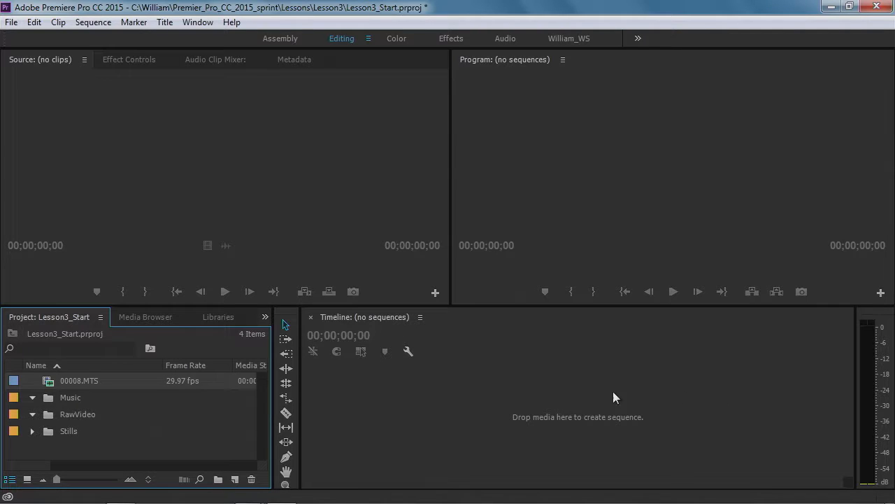
Move the imported clip 00008.MTS into the RawVideo bin
left_click(116, 418)
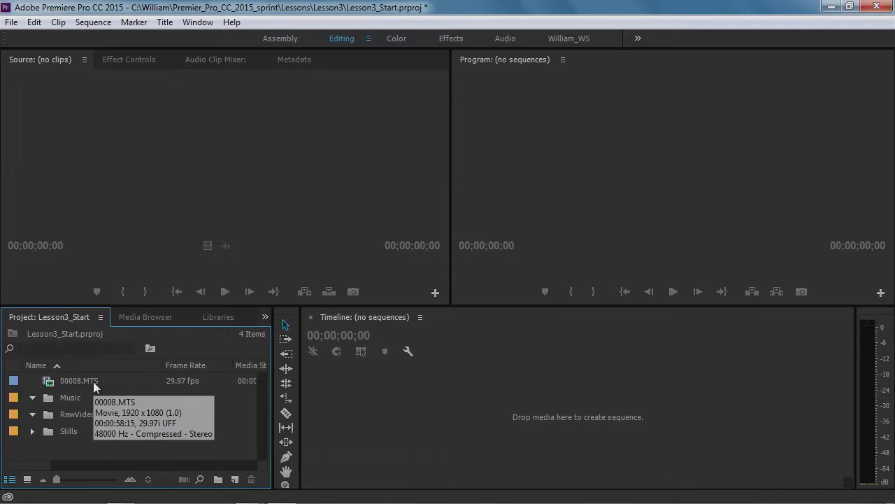
left_click_drag(48, 381, 73, 416)
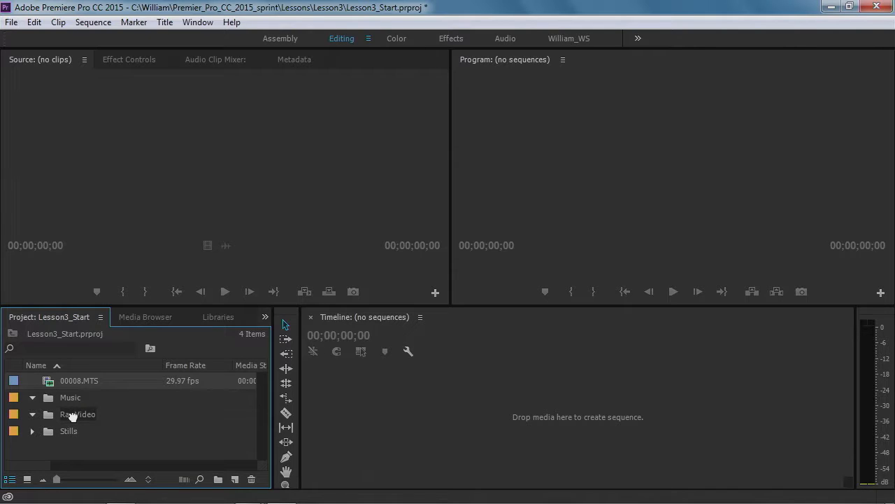
left_click_drag(73, 416, 74, 417)
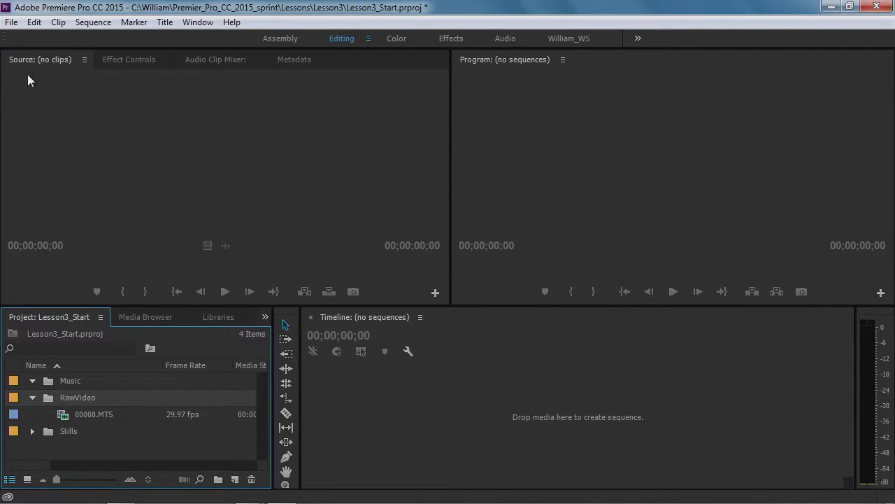
Import 00013.MTS from the STREAM folder of Assets' 00013.MTSBDMV folder directly into the RawVideo bin
left_click(12, 24)
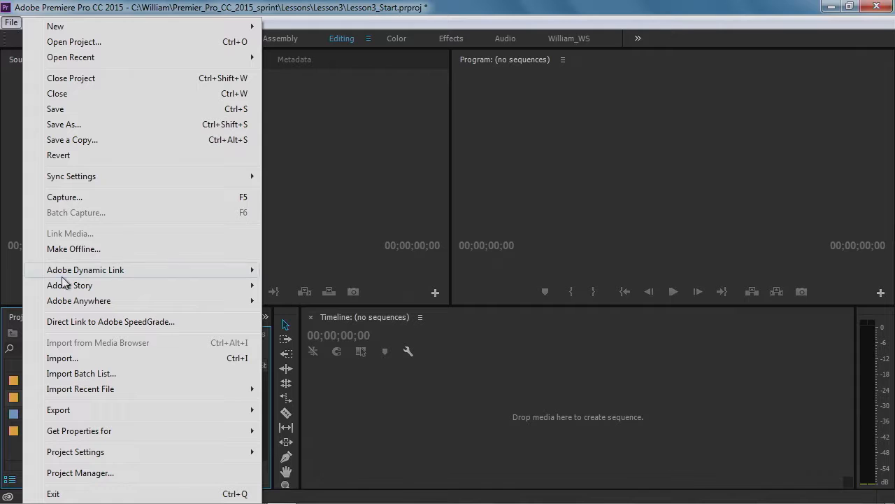
left_click(75, 357)
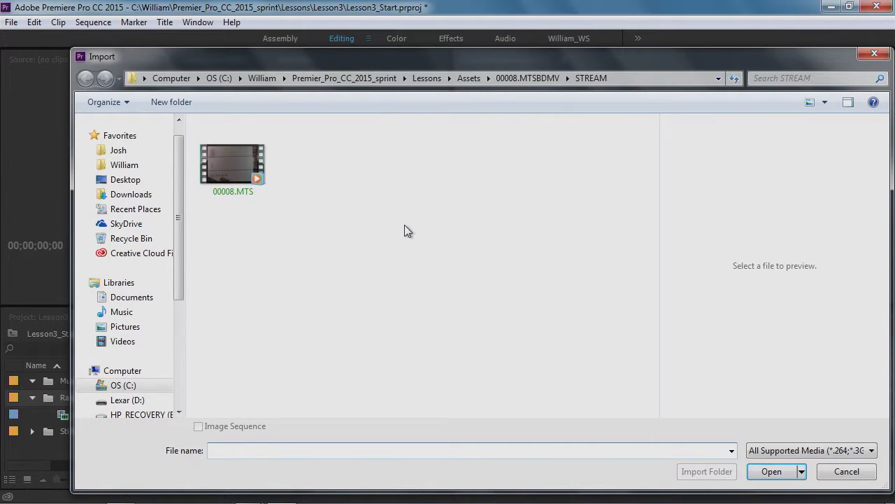
left_click(469, 78)
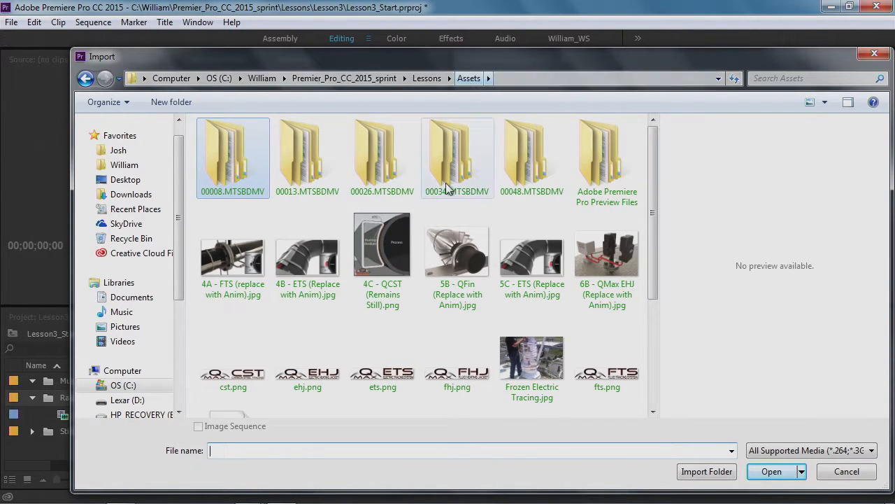
left_click(308, 175)
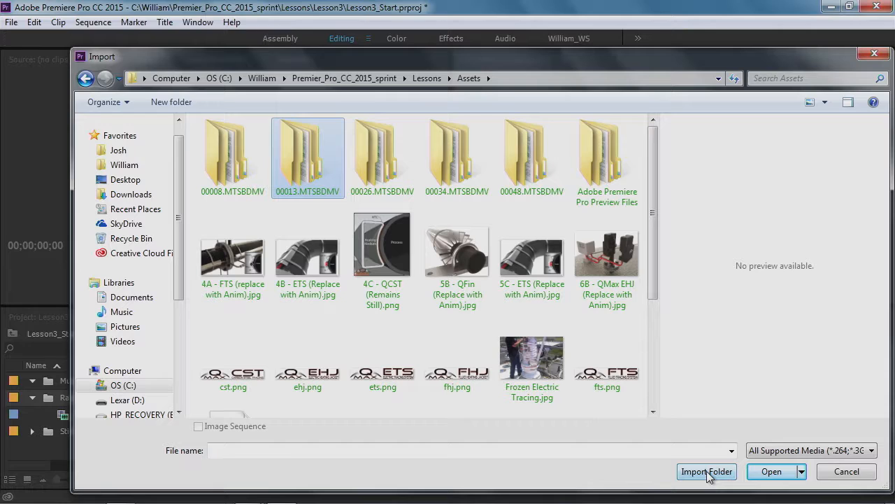
double_click(305, 167)
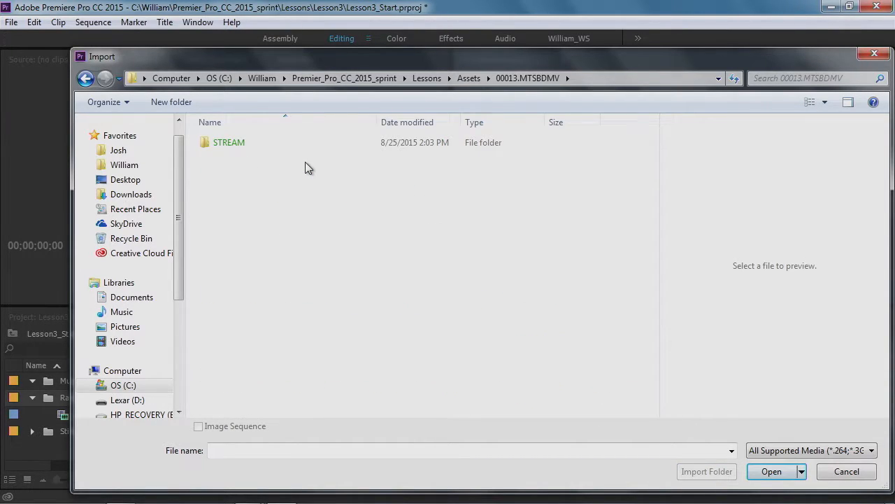
double_click(229, 144)
left_click(229, 150)
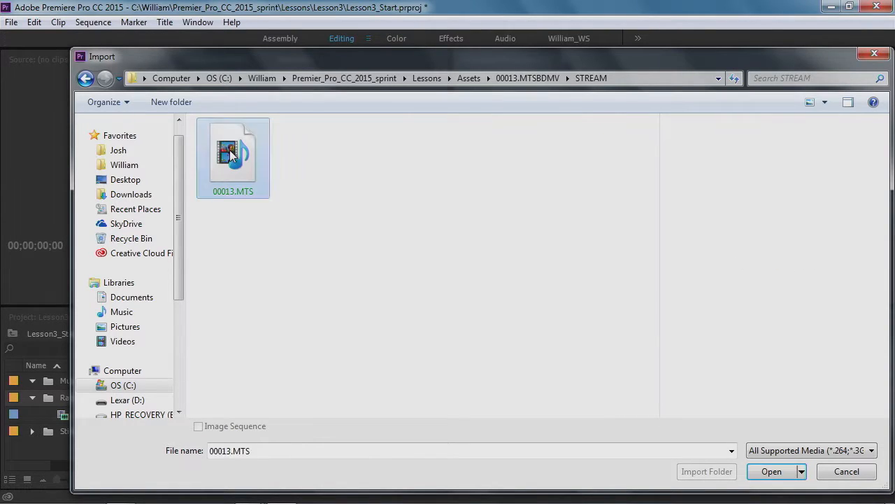
left_click(769, 471)
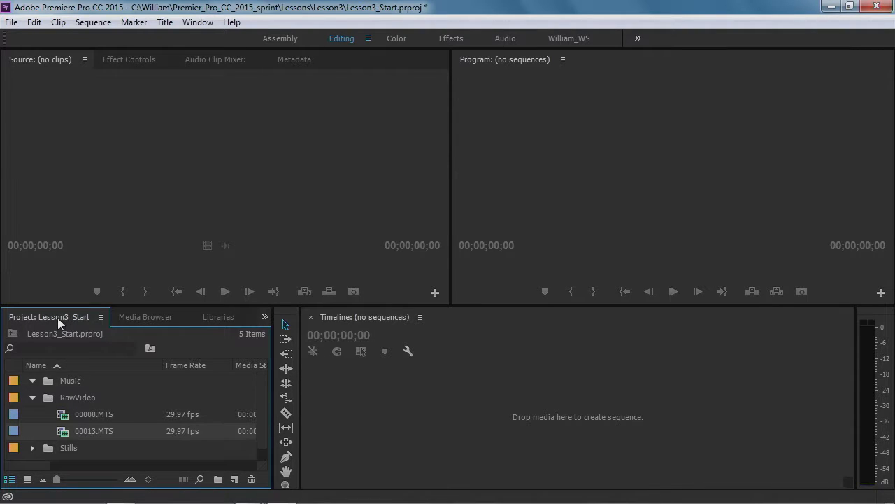
Browse drive C: in the Media Browser to the Premier_Pro_CC_2015_sprint folder and expand it
left_click(140, 318)
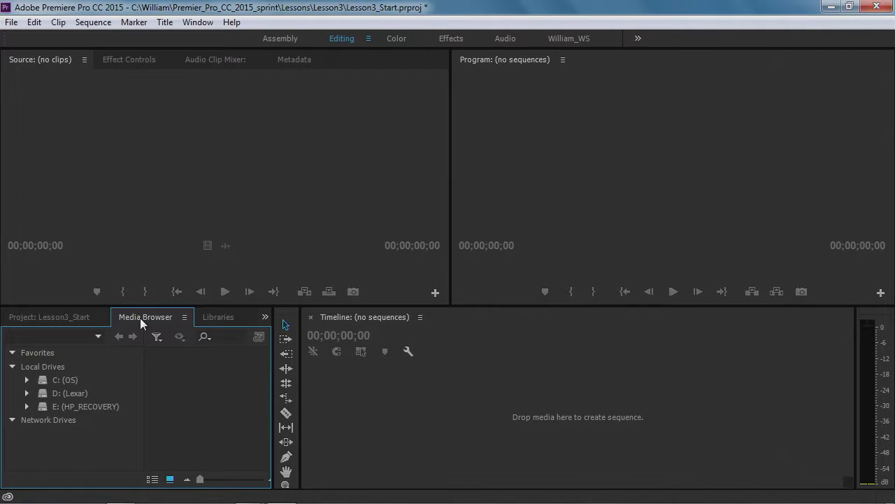
left_click(44, 378)
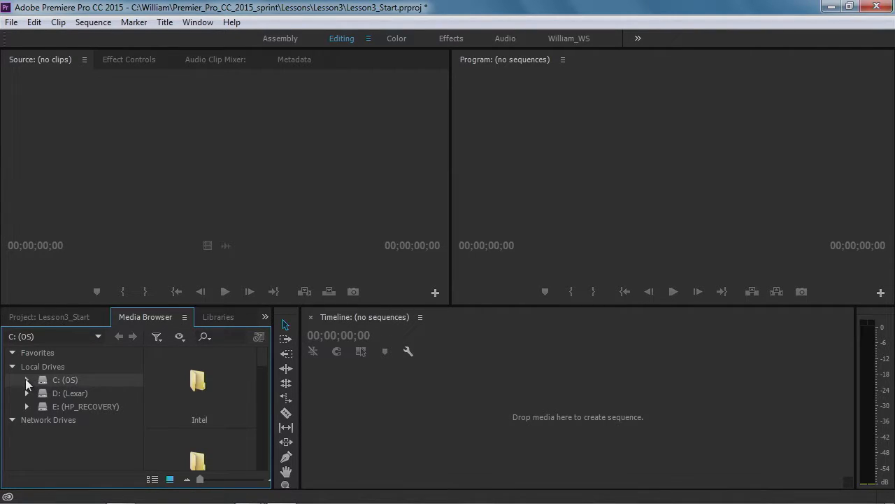
left_click(27, 380)
scroll(138, 396, "down", 3)
scroll(135, 418, "down", 3)
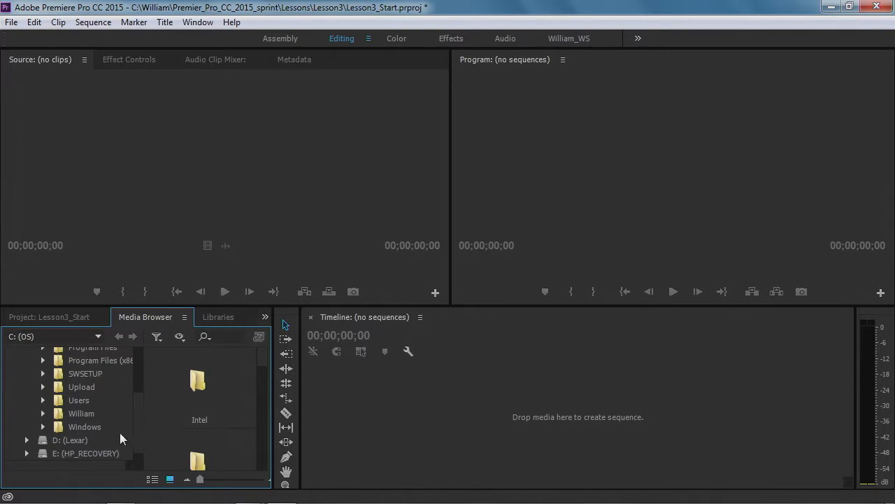
left_click(43, 413)
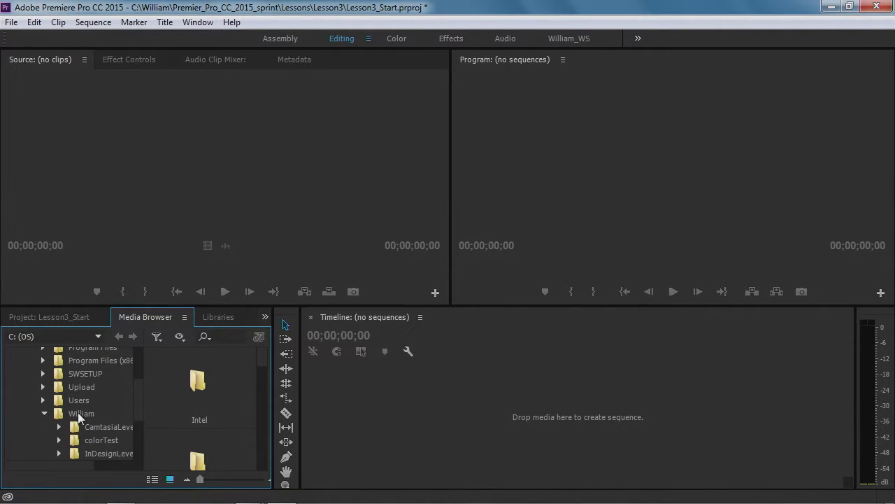
left_click_drag(140, 393, 139, 416)
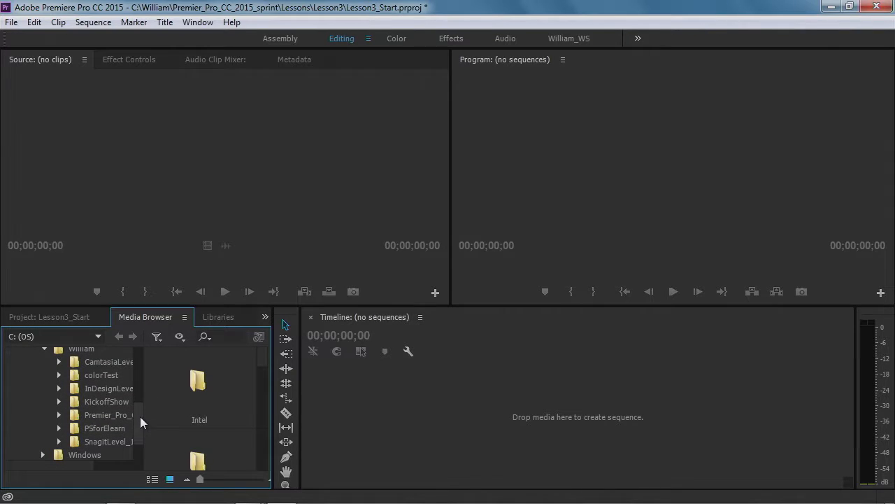
left_click(76, 411)
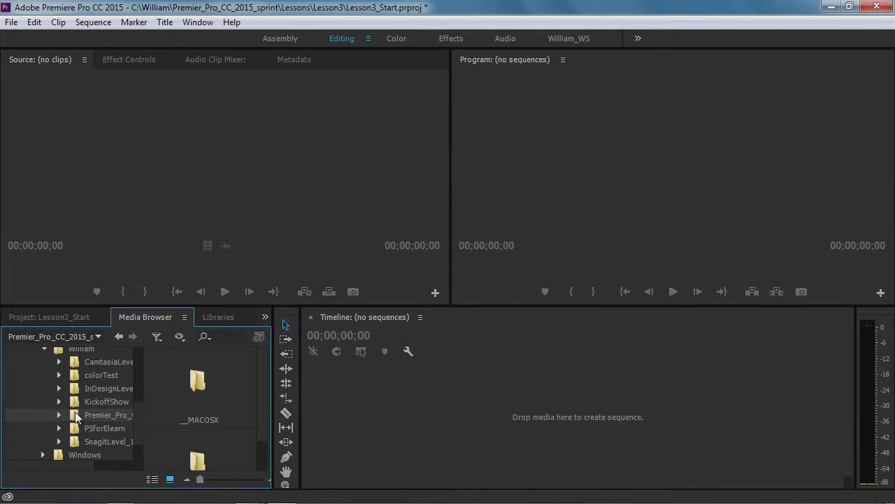
left_click(59, 414)
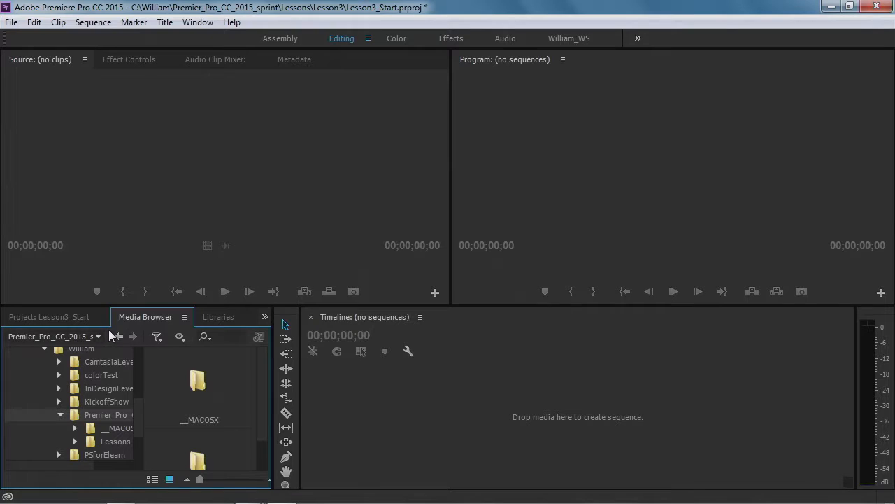
Maximize the Media Browser with a wider folder tree, and open the Assets folder inside Lessons
key("grave")
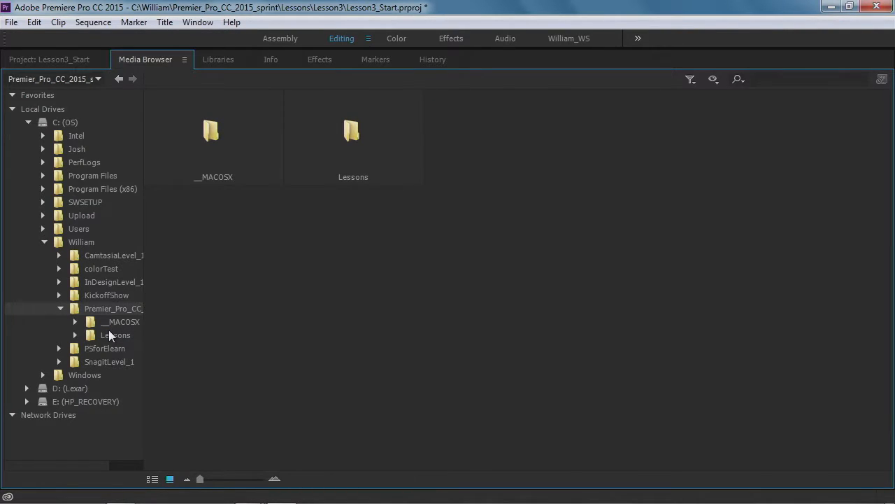
left_click_drag(147, 335, 224, 336)
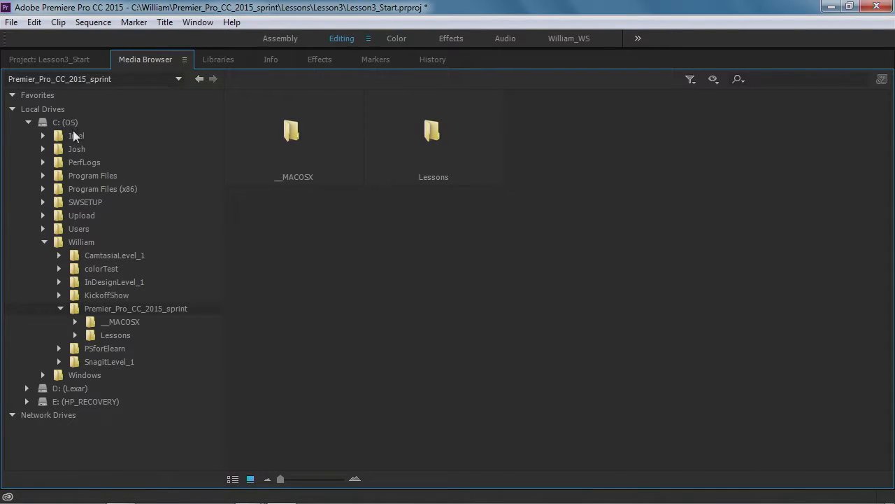
left_click(87, 332)
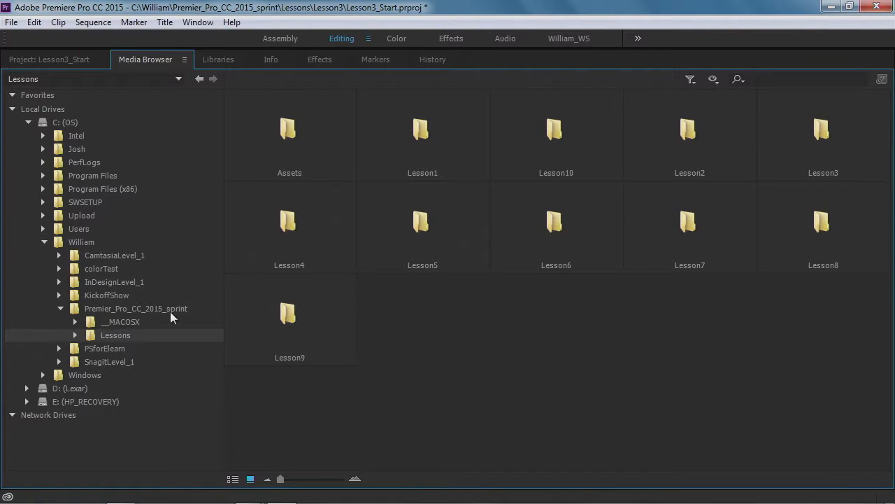
left_click(307, 154)
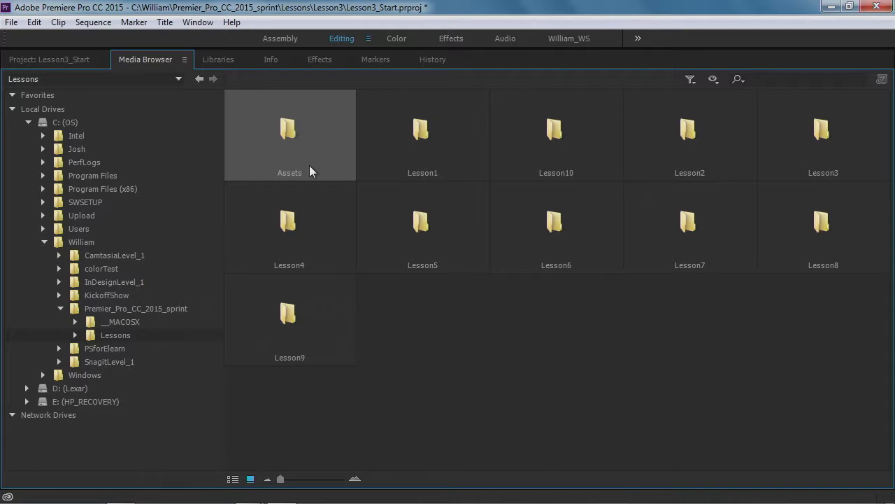
double_click(290, 137)
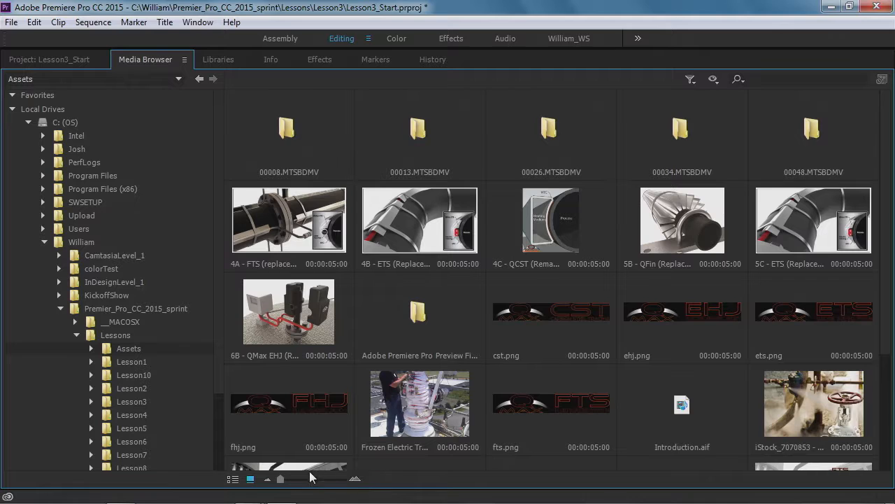
Enlarge the Assets thumbnails, and switch briefly to list view before returning to thumbnail view
left_click_drag(280, 479, 301, 480)
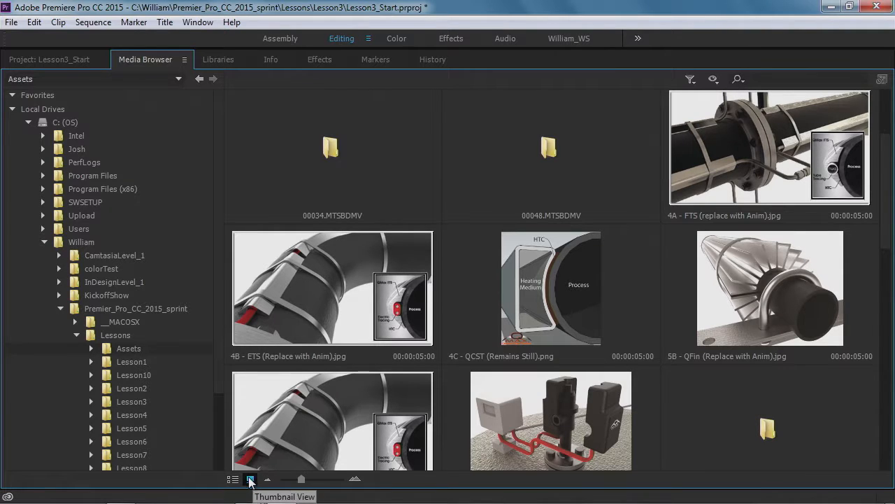
left_click(233, 480)
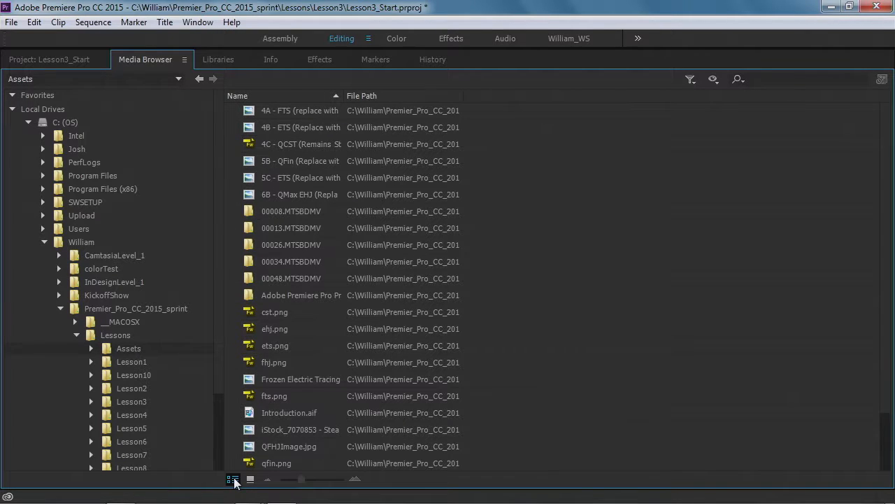
left_click(250, 479)
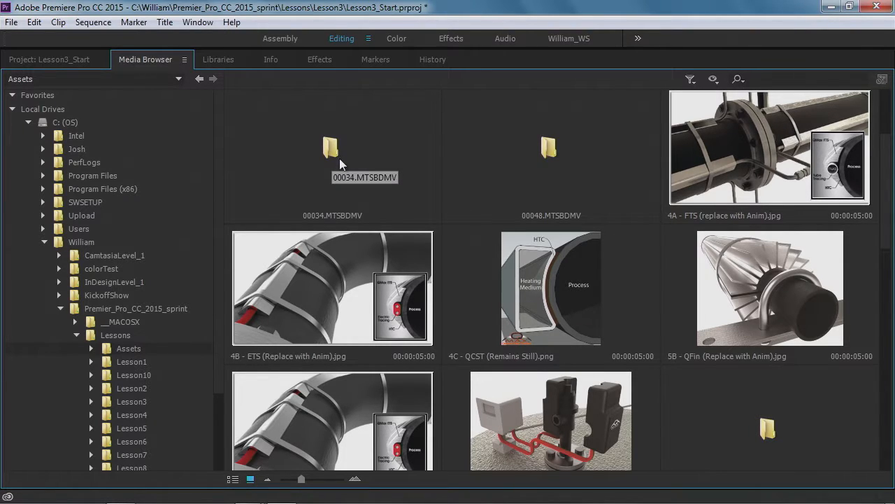
Preview 00026.MTS from the STREAM folder inside Assets' 00026.MTSBDMV folder, and open it in the Source Monitor
scroll(339, 164, "up", 2)
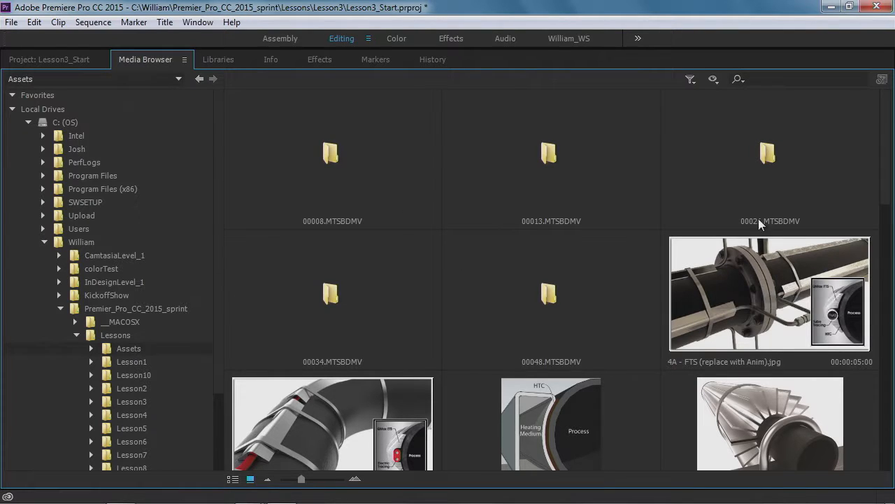
double_click(770, 153)
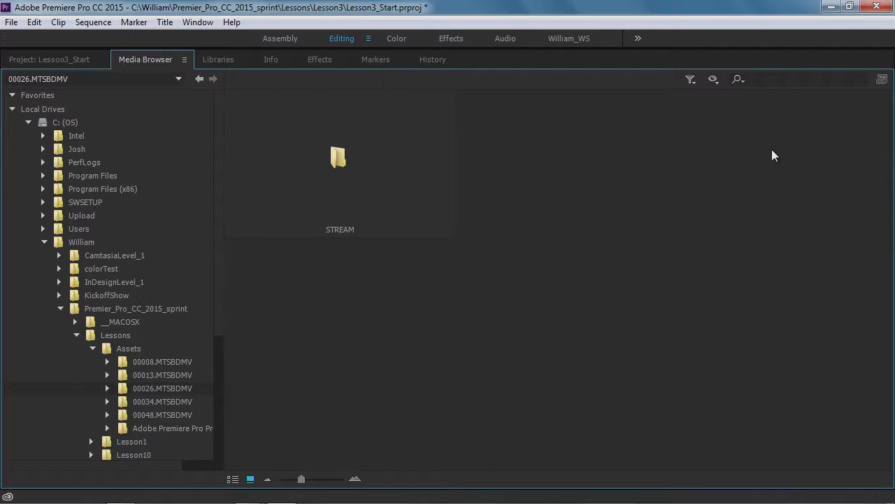
double_click(340, 161)
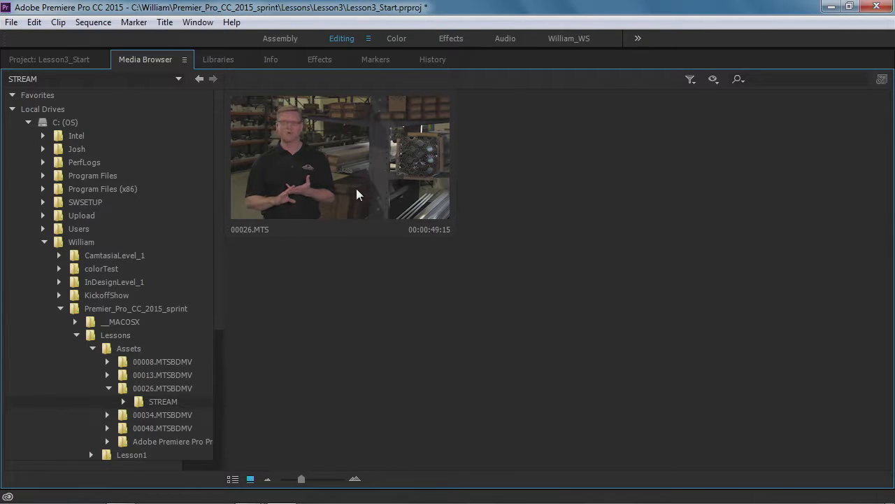
left_click(416, 194)
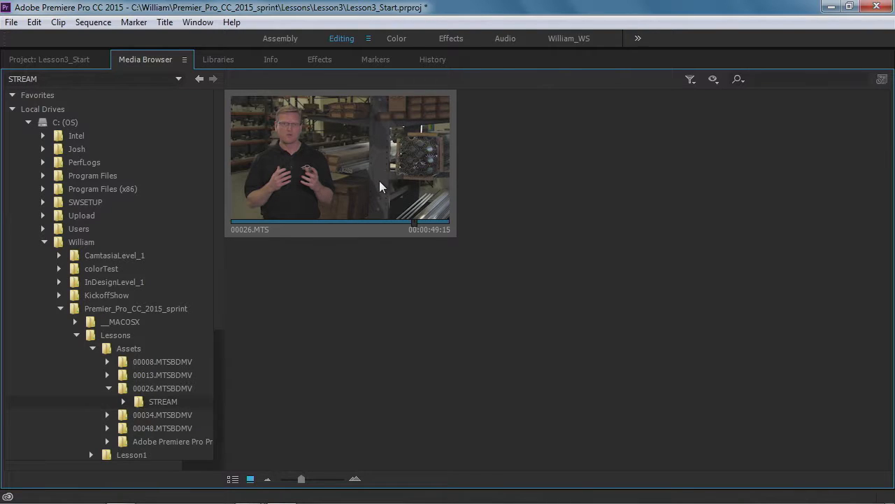
double_click(285, 176)
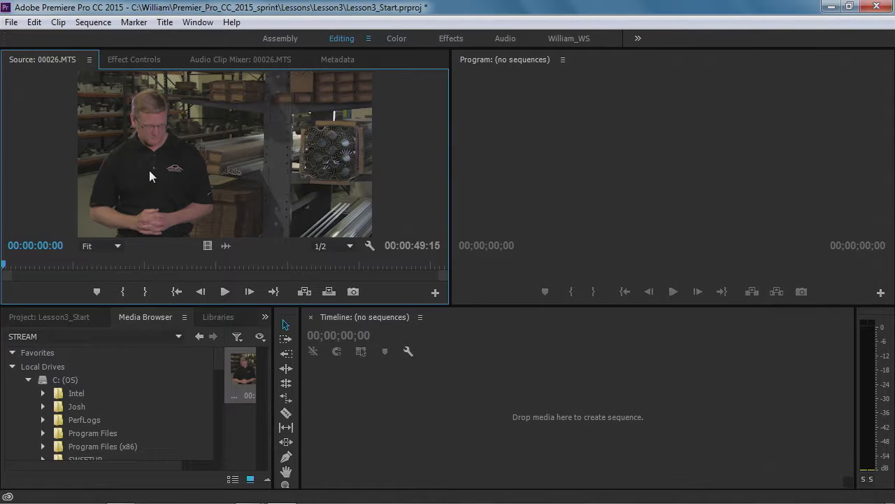
Open Lesson3_Final.prproj from the Lesson3 folder without saving the current project's changes, and accept the replacement renderer
left_click(73, 317)
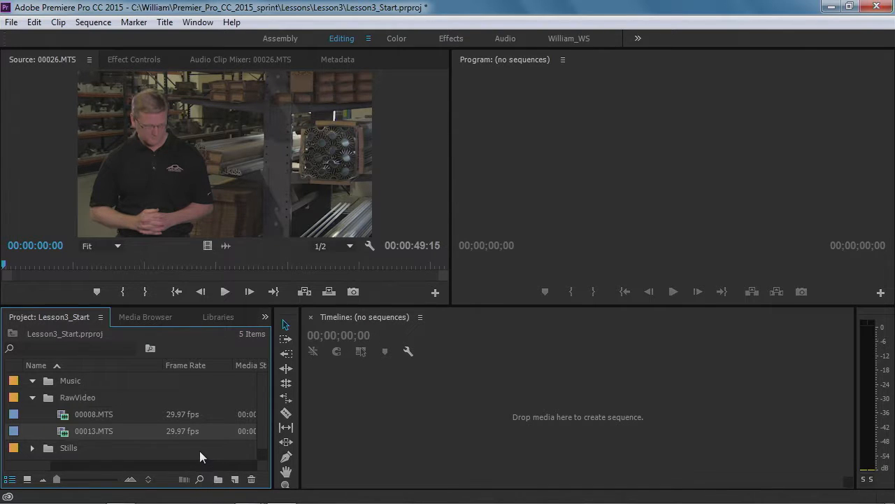
left_click(13, 23)
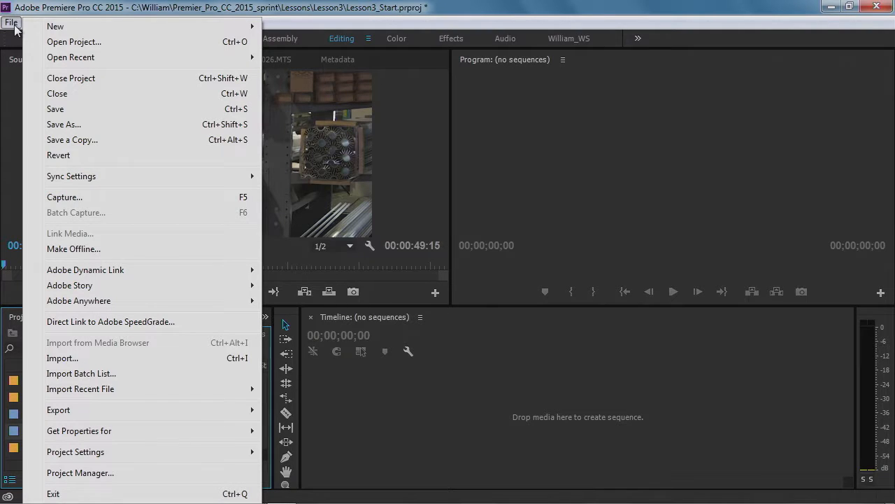
left_click(67, 43)
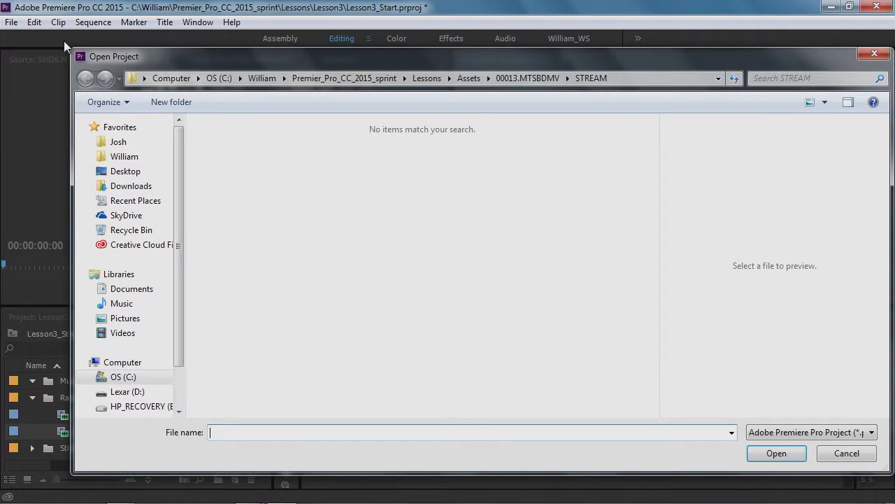
left_click(428, 80)
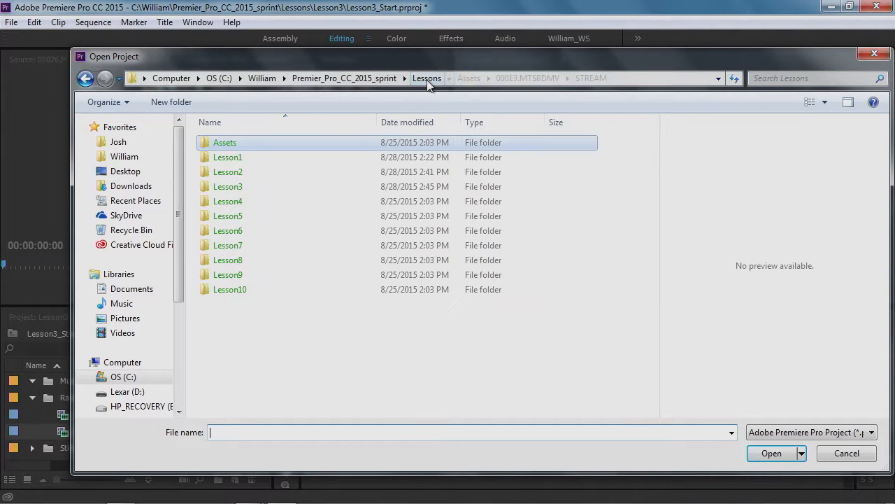
double_click(233, 187)
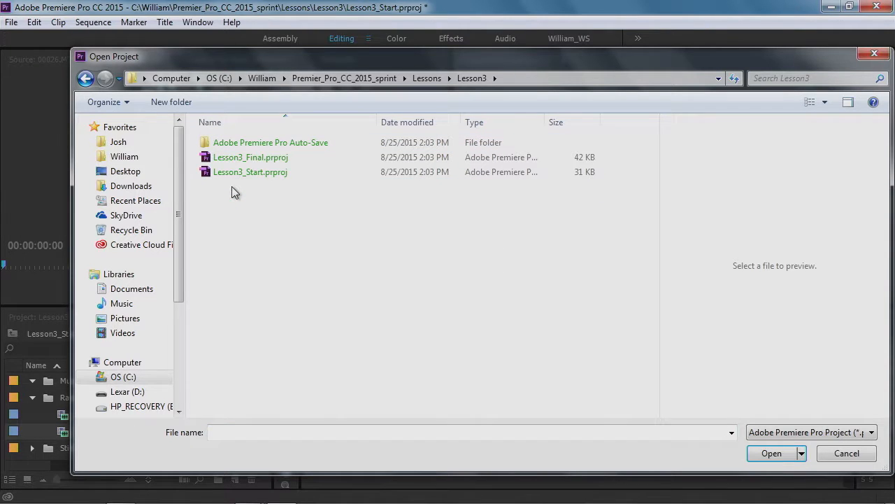
left_click(250, 160)
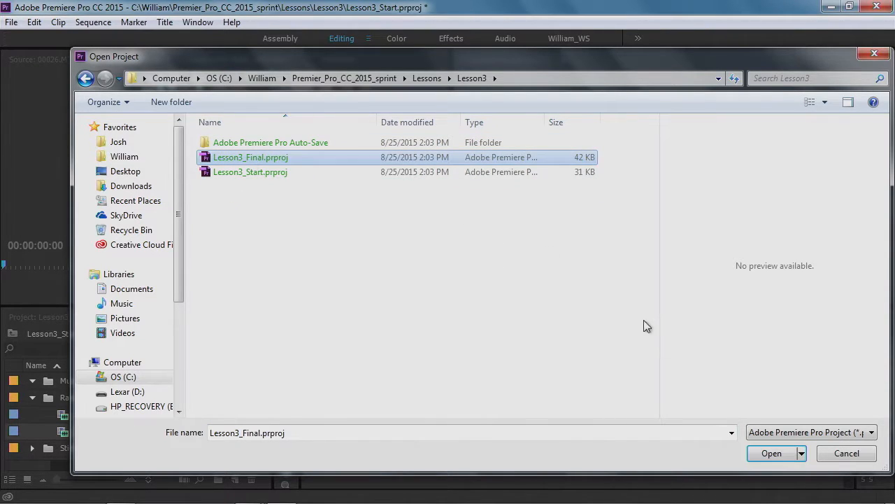
left_click(772, 453)
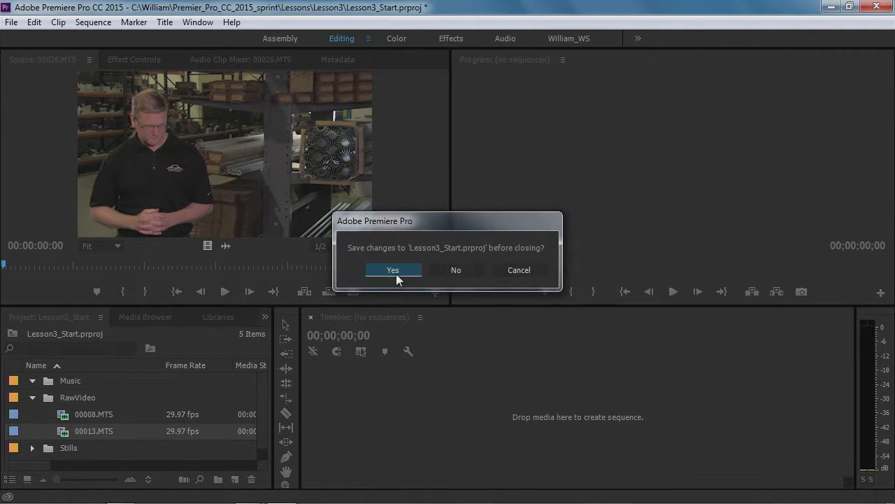
left_click(449, 269)
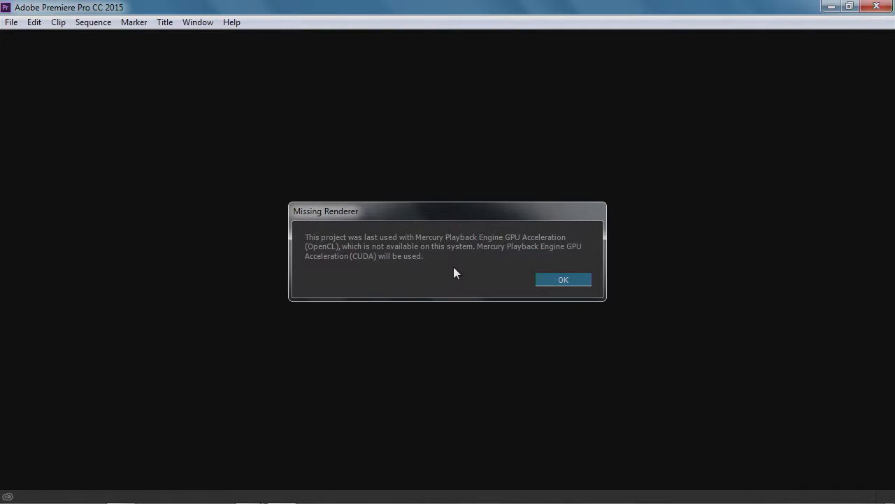
left_click(584, 280)
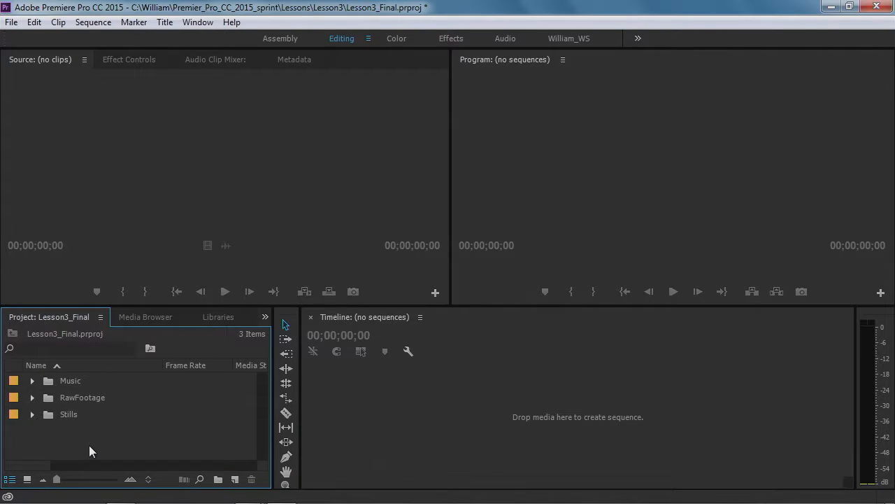
Maximize the Project panel, expand the Stills, RawFootage and Music bins, and examine their contents and the 00026.MTS clip details
key("grave")
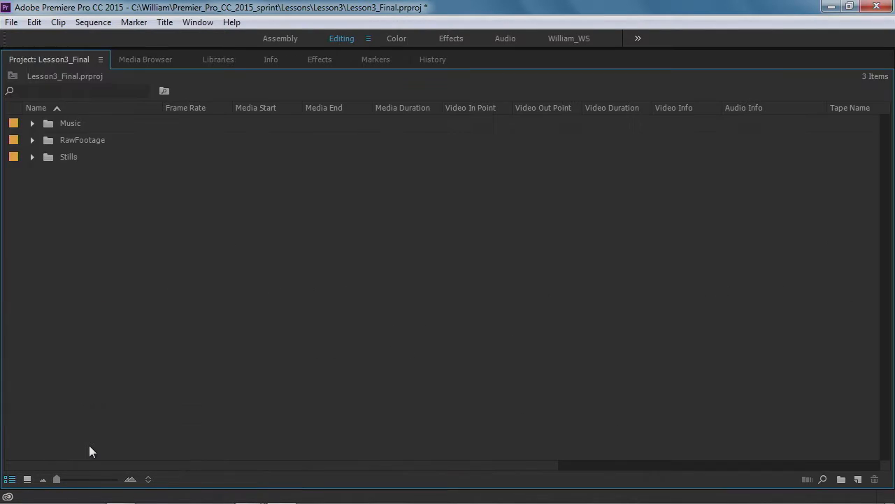
left_click(31, 156)
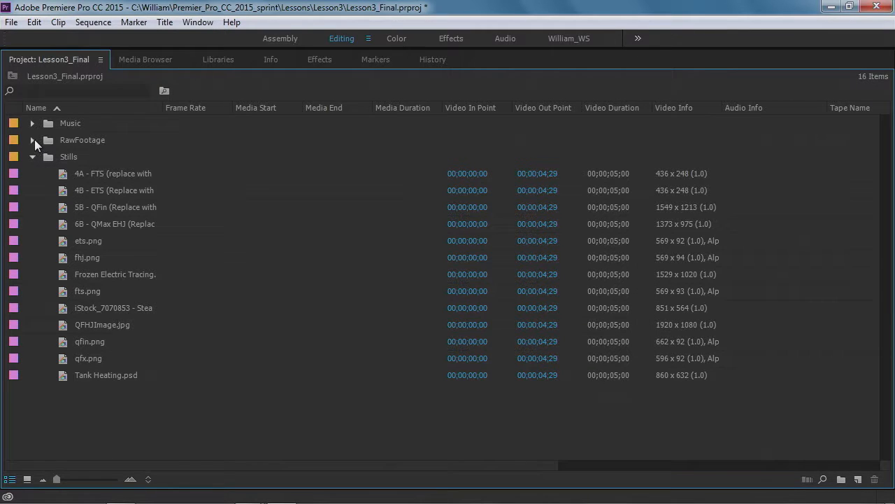
left_click(32, 139)
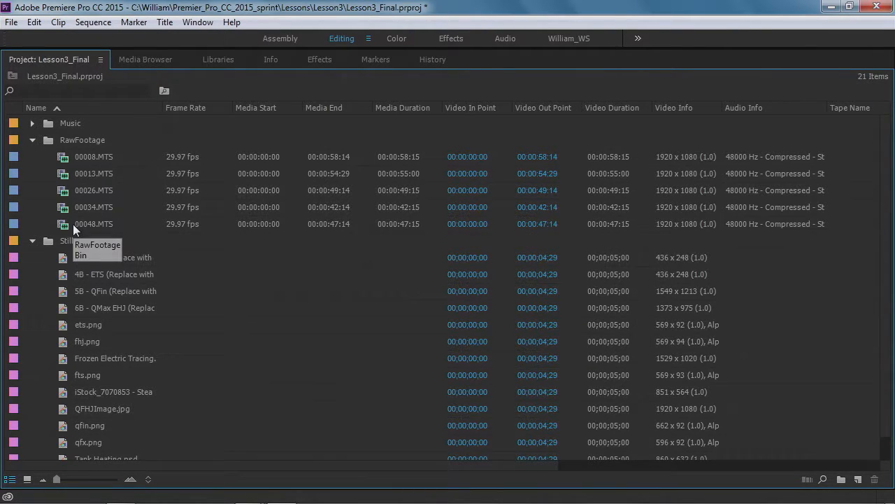
left_click(32, 123)
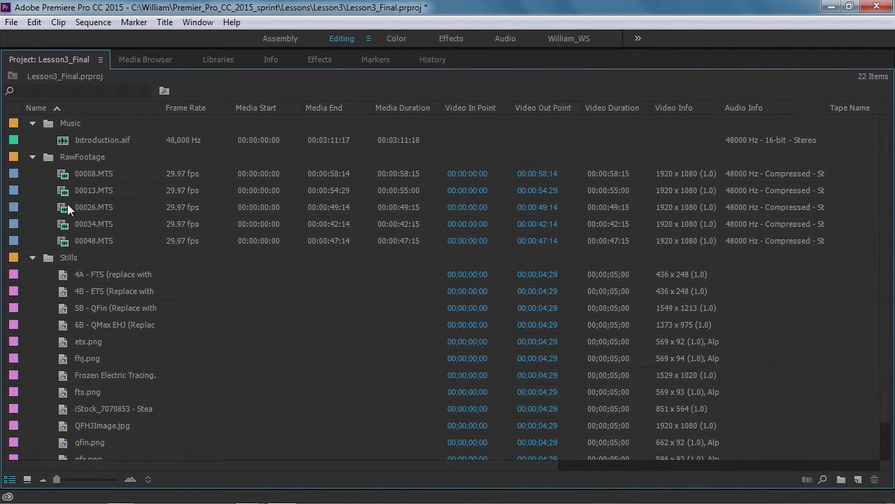
mouse_move(68, 222)
mouse_move(80, 203)
mouse_move(143, 203)
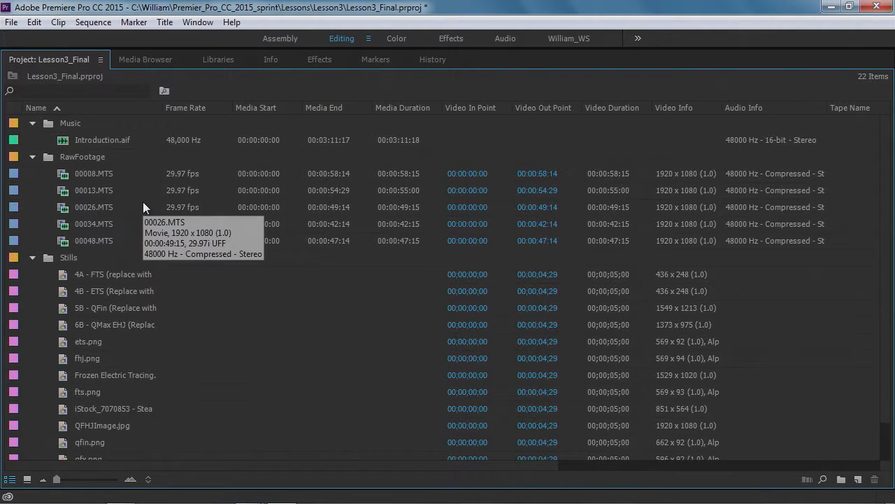
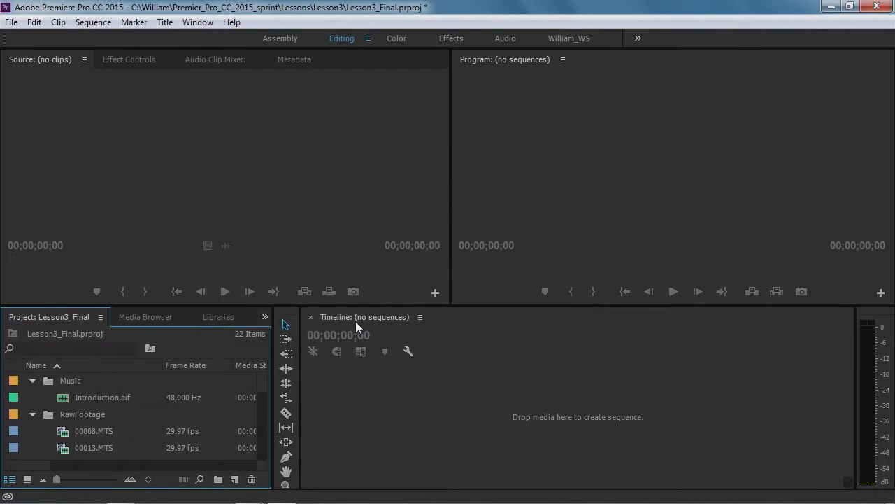
Open Lesson4_Start.prproj from the Lesson4 folder, discarding changes to the current project and accepting the replacement renderer
left_click(11, 21)
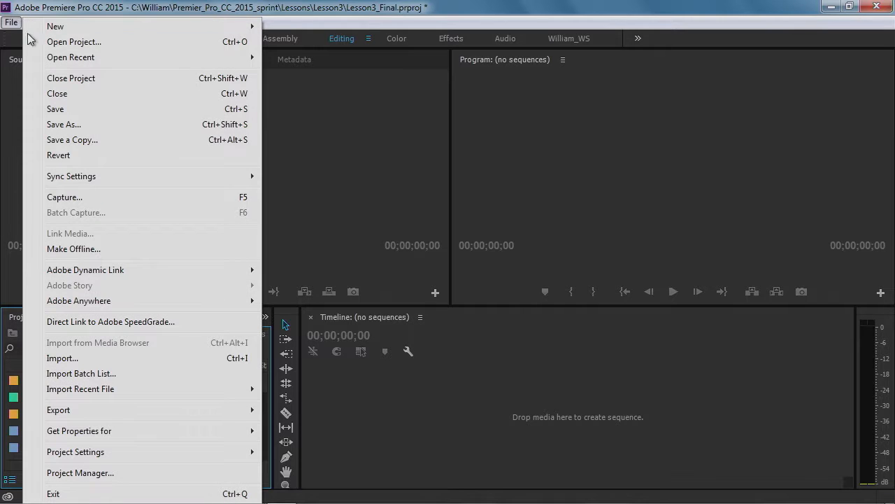
left_click(44, 44)
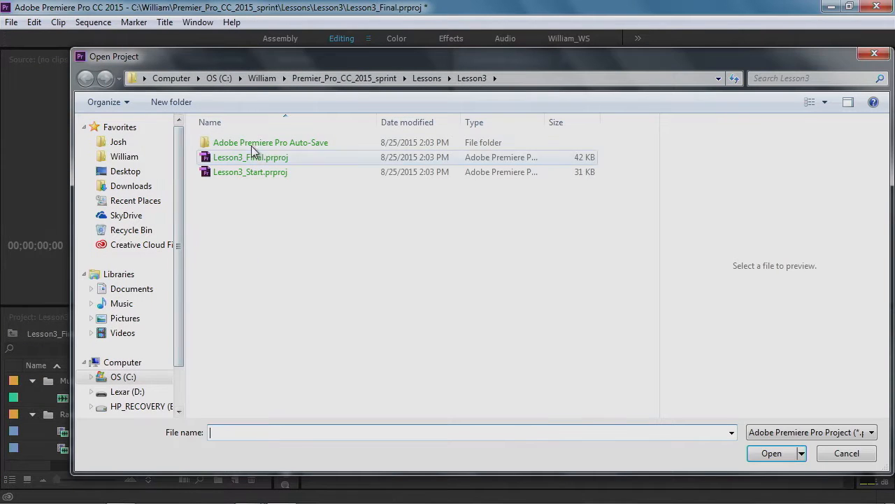
left_click(424, 79)
double_click(219, 202)
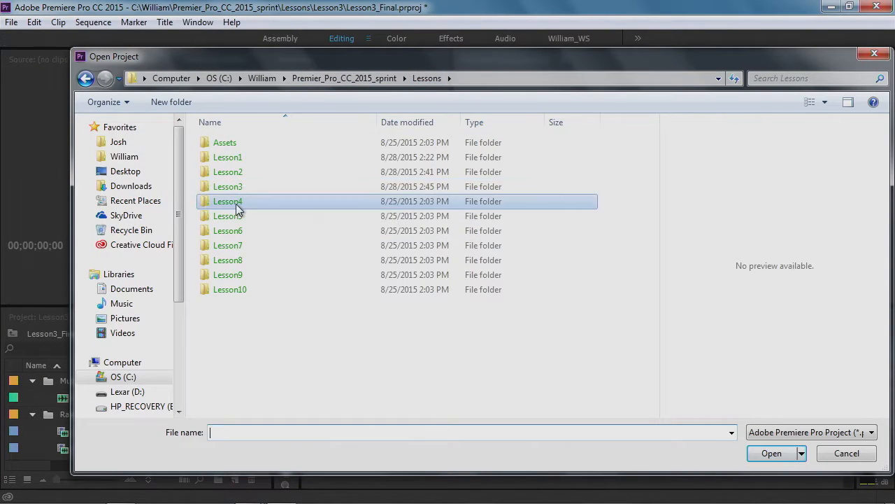
left_click(252, 172)
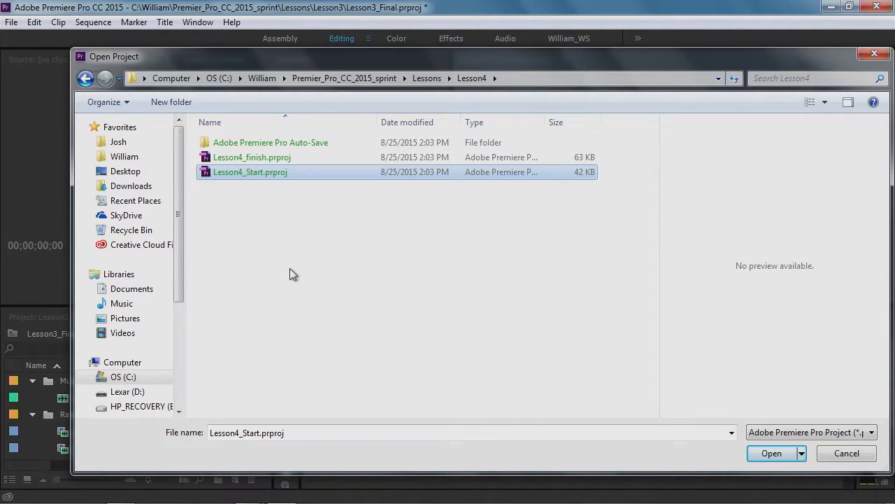
left_click(768, 454)
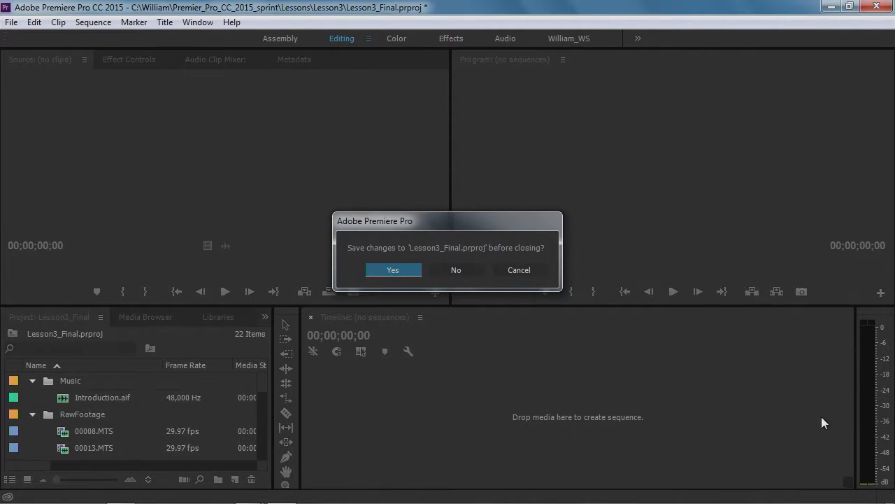
left_click(456, 269)
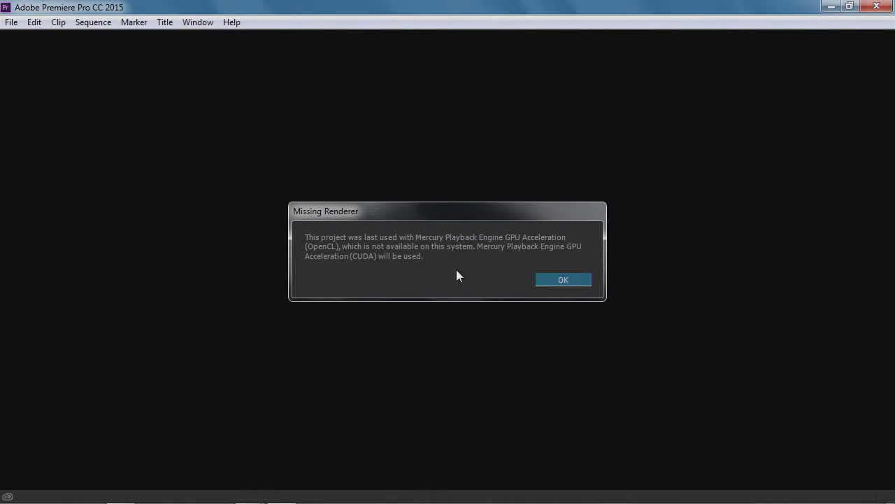
left_click(560, 283)
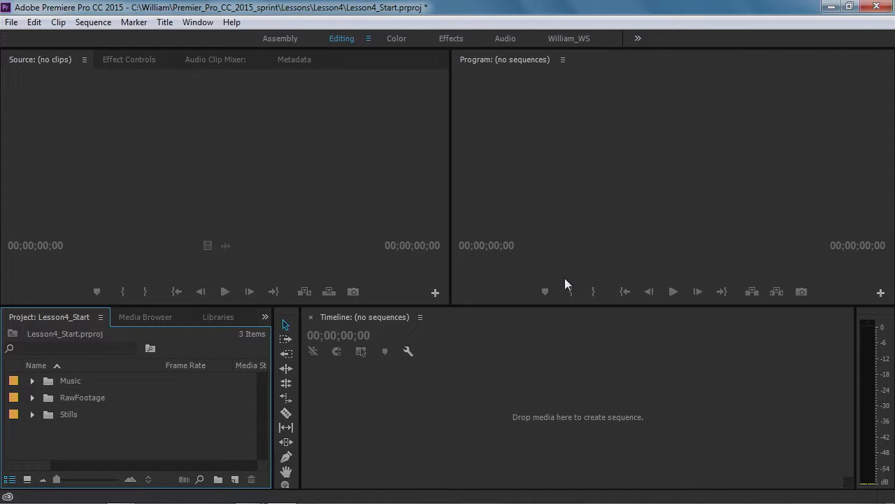
Preview the 4A - FTS and 4B - ETS images from the Stills bin in the Source Monitor, and collapse the bin
left_click(32, 414)
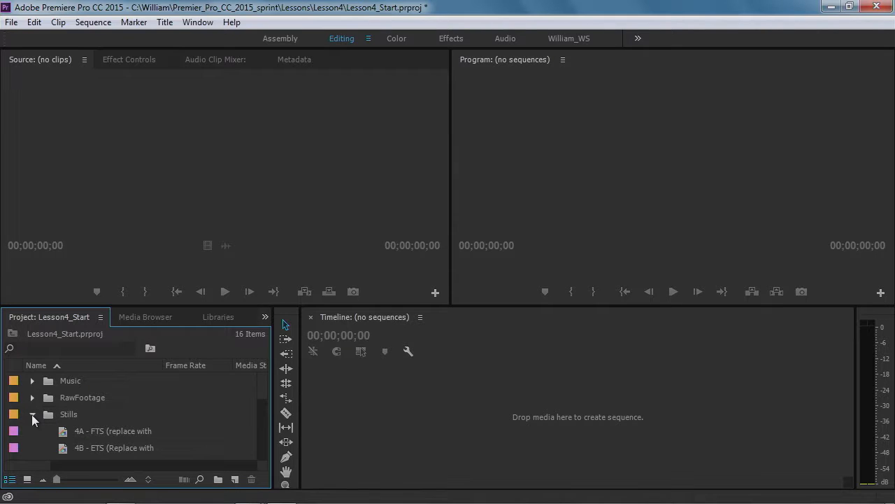
double_click(64, 432)
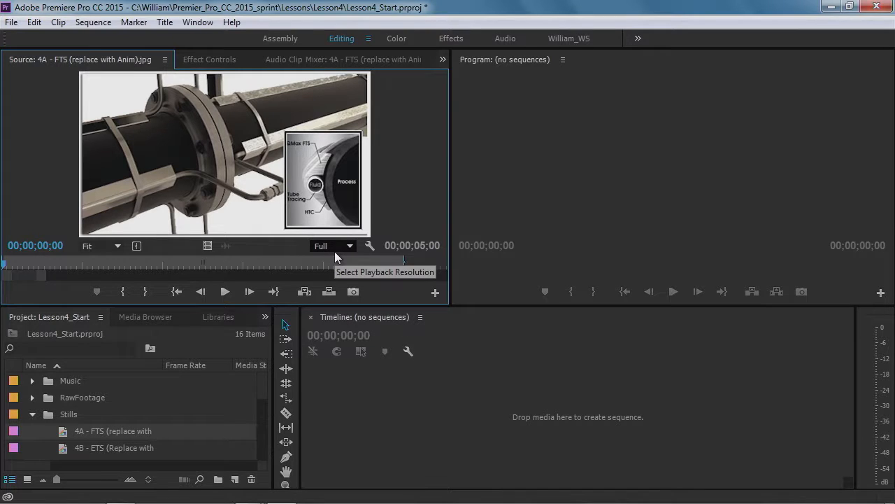
double_click(61, 450)
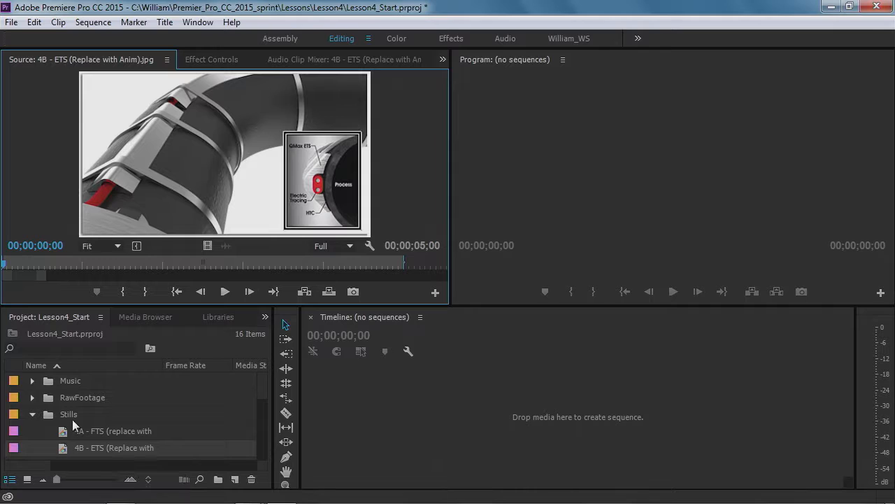
scroll(72, 419, "down", 1)
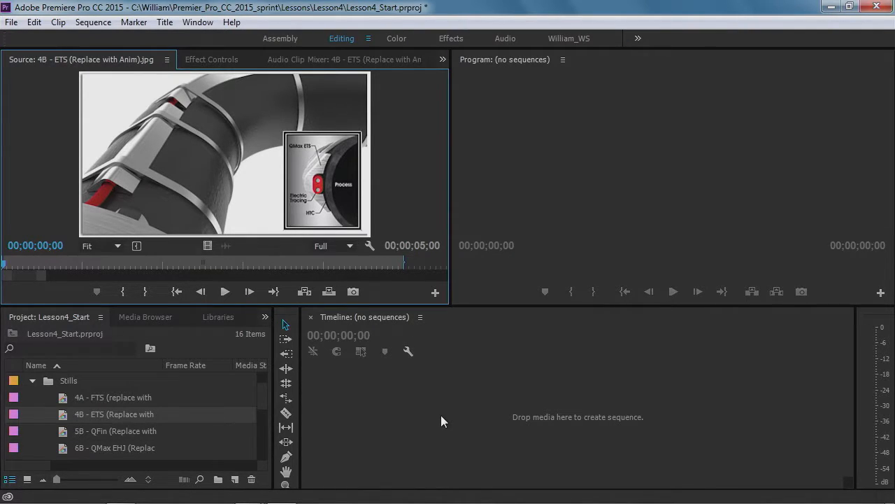
left_click(31, 380)
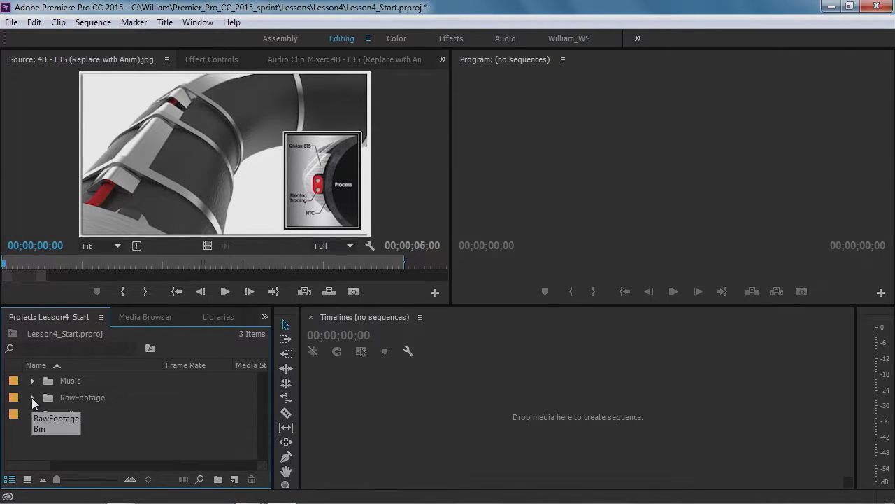
Expand the RawFootage bin and play 00008.MTS in the Source Monitor
left_click(31, 397)
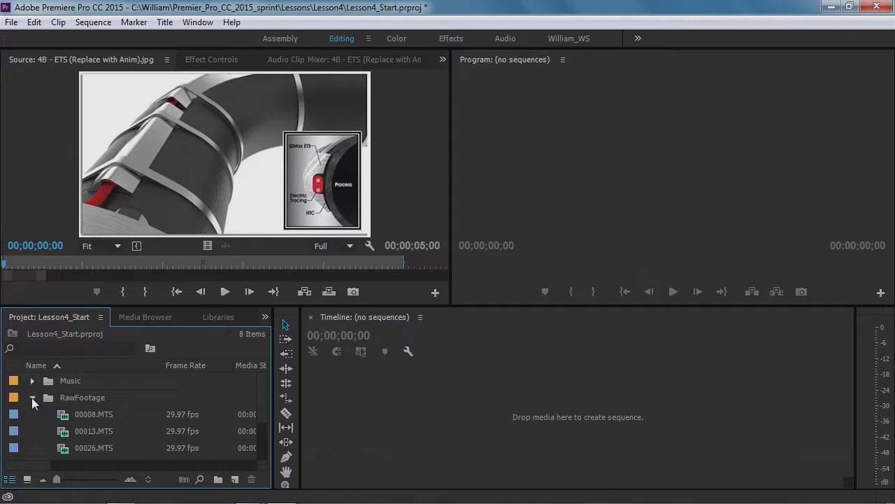
double_click(63, 419)
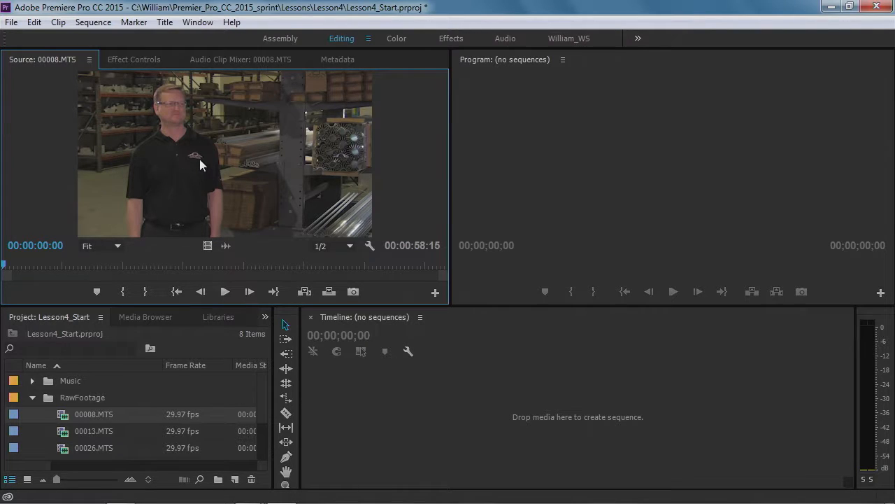
left_click(224, 292)
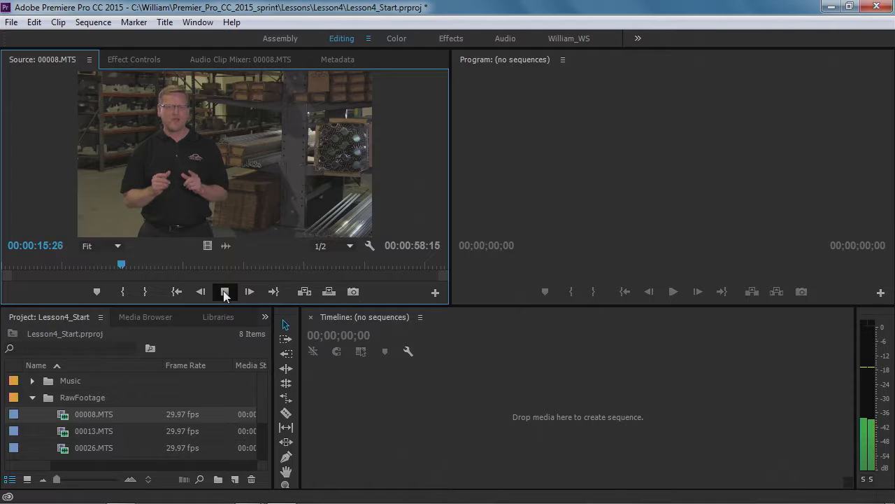
Stop playback of 00008.MTS, scrub through its opening to 00:00:10:22 and play a short stretch from there
left_click(225, 292)
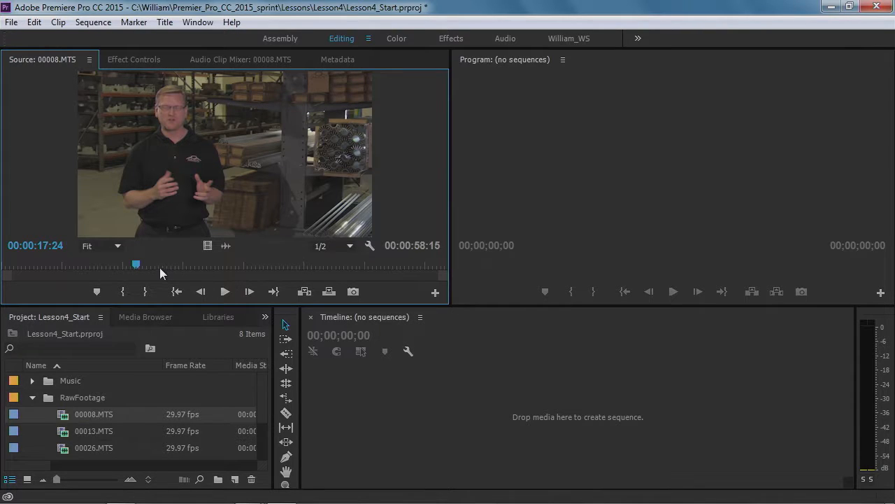
left_click_drag(137, 266, 30, 266)
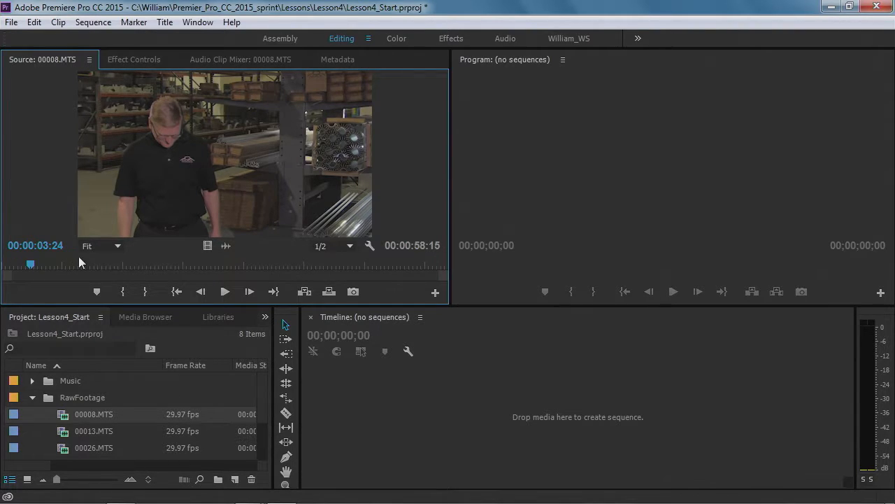
left_click_drag(31, 262, 75, 265)
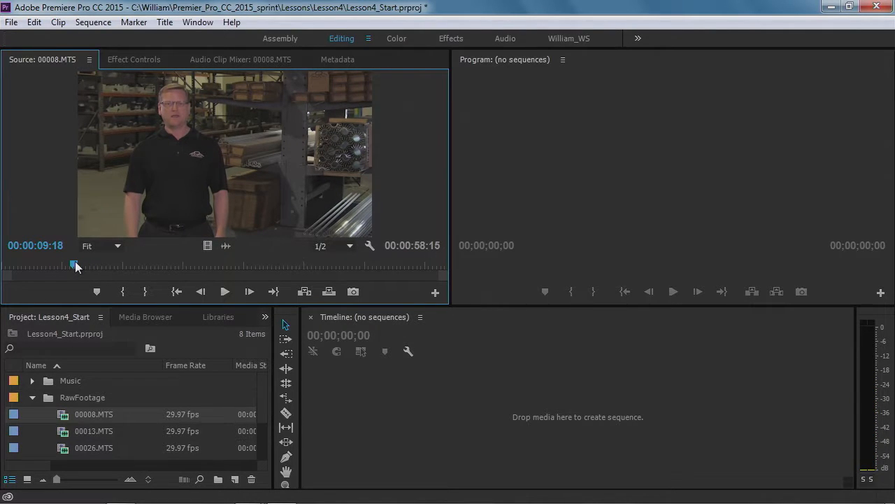
mouse_move(75, 264)
left_mouse_down()
mouse_move(65, 267)
mouse_move(119, 264)
mouse_move(83, 264)
left_mouse_up()
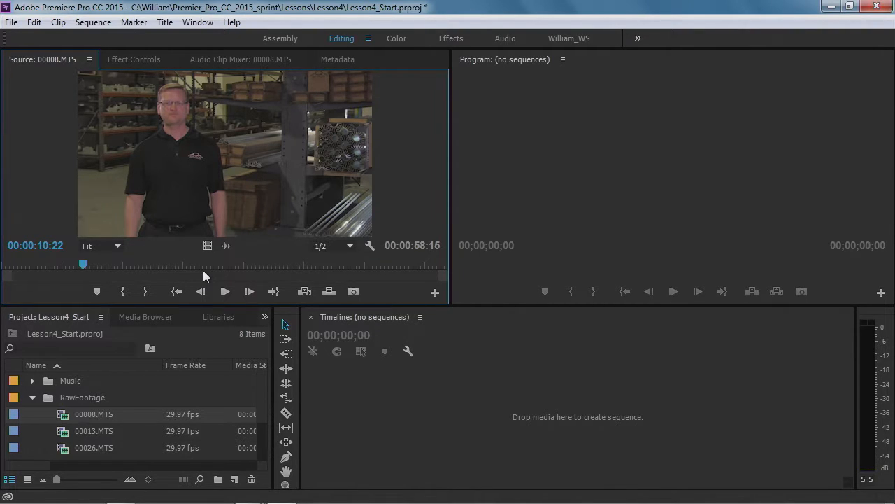
key("space")
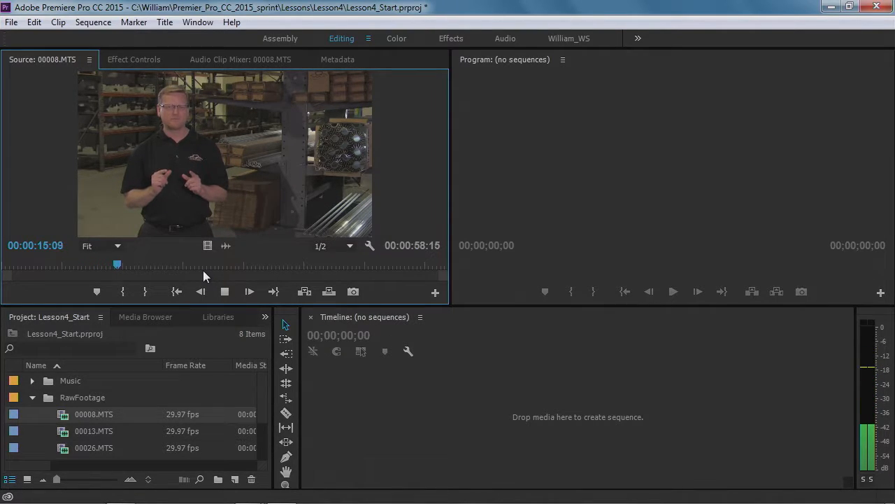
key("space")
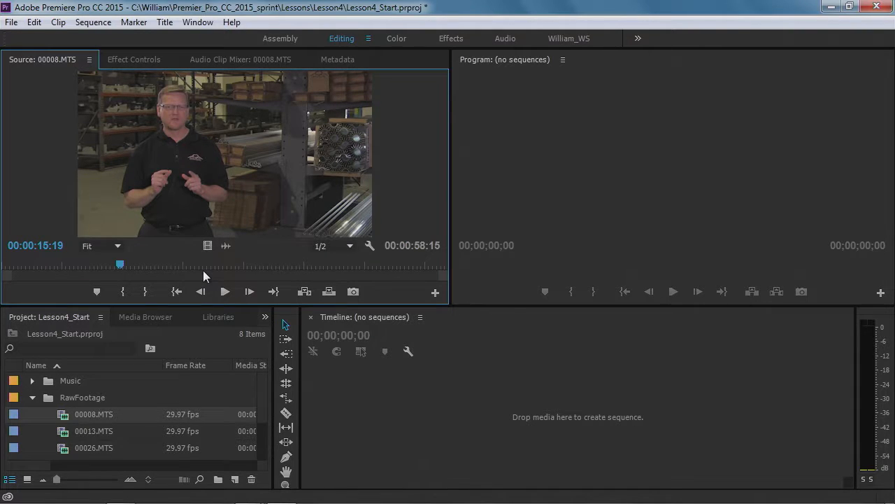
Shuttle 00008.MTS backward and forward at normal and faster speeds, stopping just after the 12-second mark
key("j")
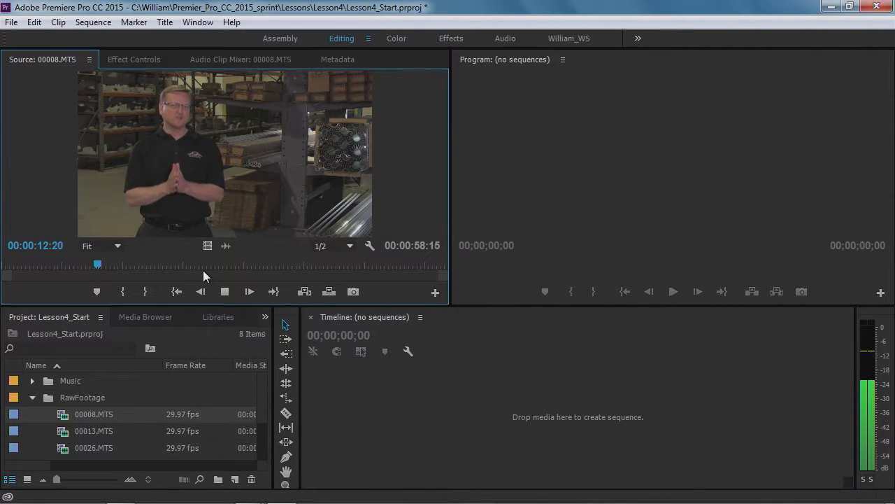
key("k")
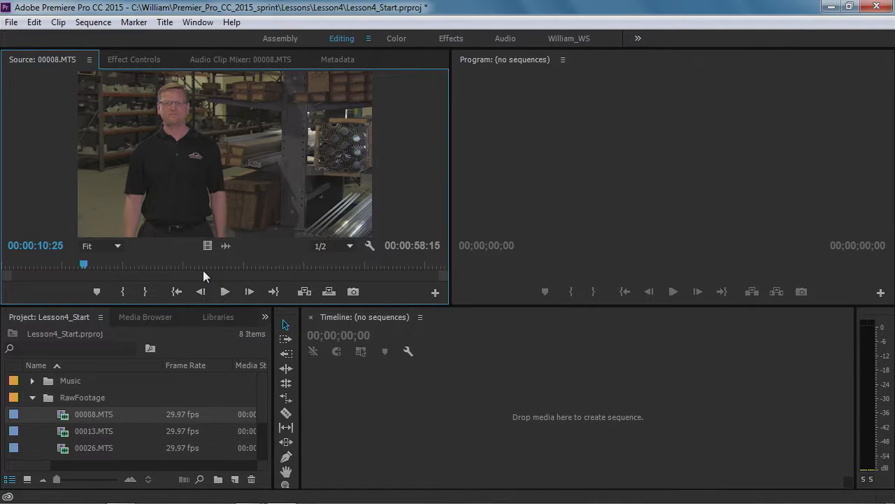
key("l")
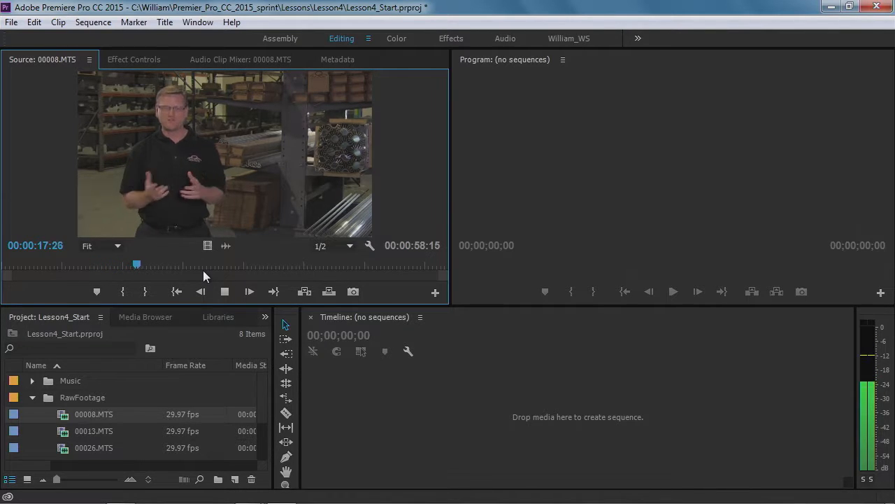
key("l")
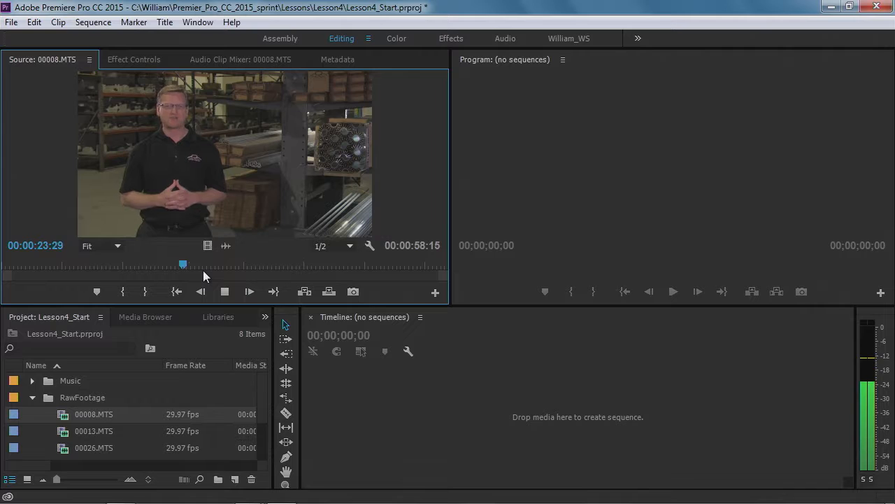
key("k")
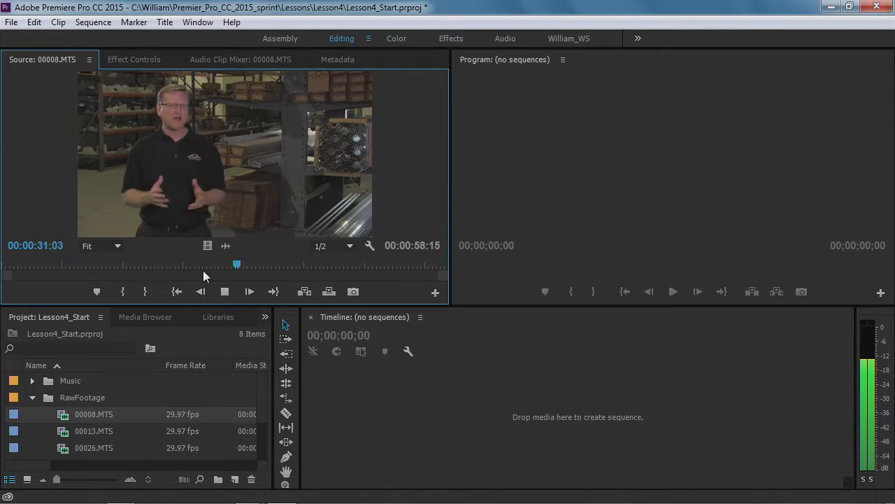
key("j")
key("j")
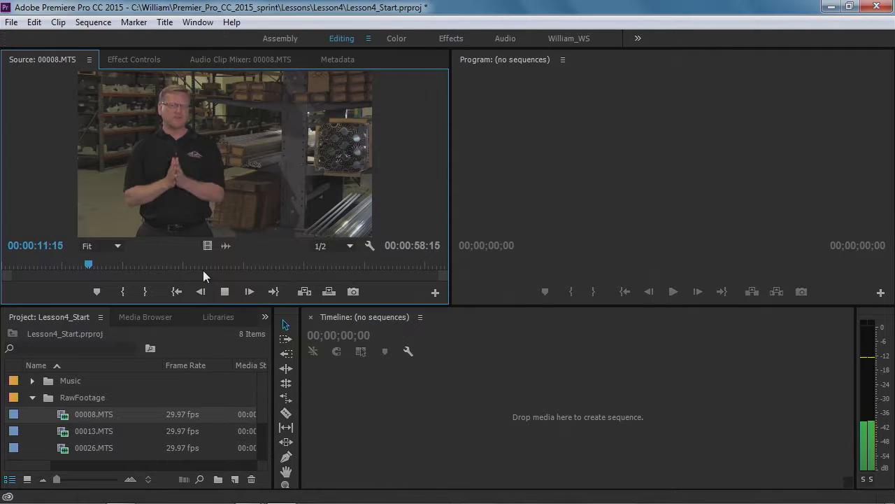
key("l")
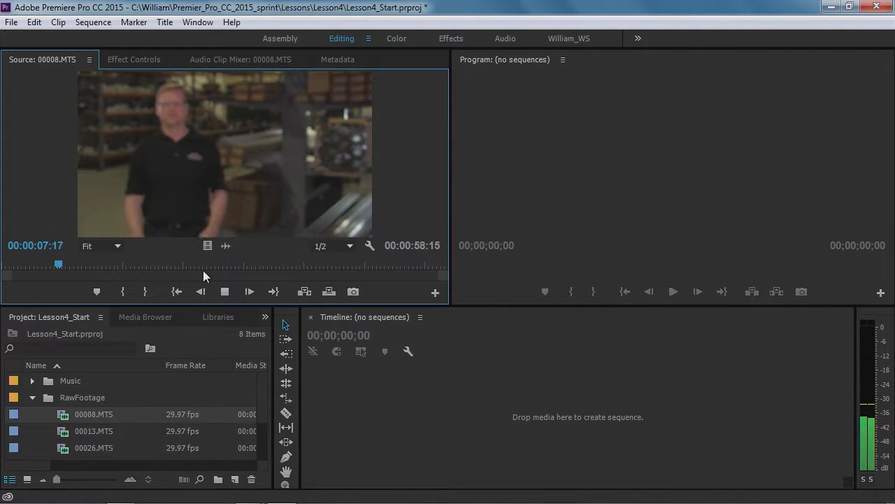
key("l")
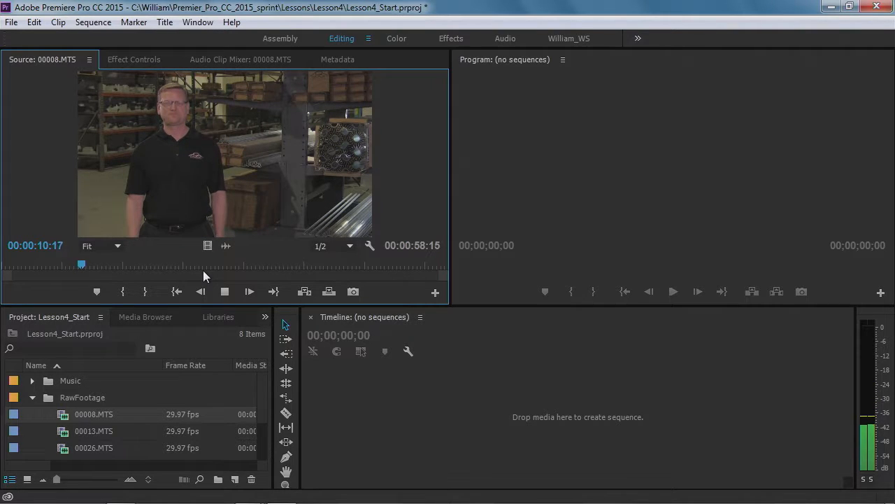
key("k")
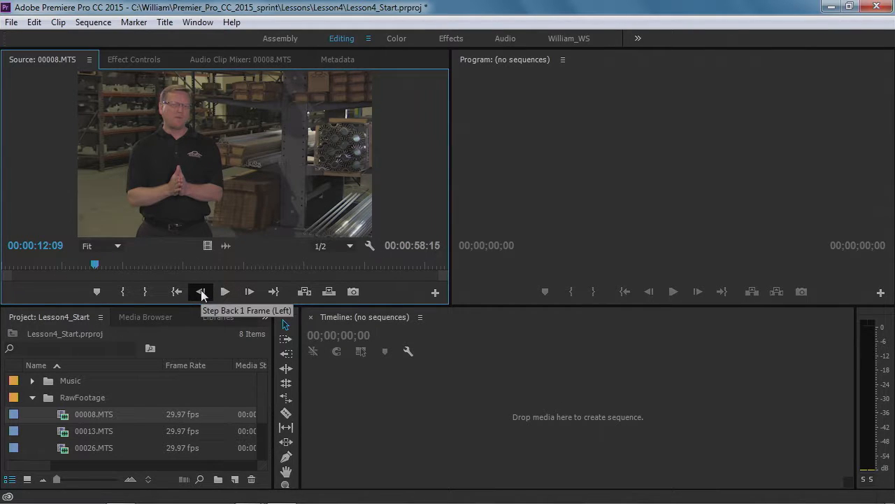
Step 00008.MTS back frame by frame to mark an In point at 00:00:11:12, and mark an Out point near the clip's end
left_click(201, 294)
left_click(202, 294)
left_click(201, 294)
left_click(201, 294)
left_click(201, 294)
left_click(201, 293)
left_click(201, 292)
left_click(201, 292)
left_click(201, 292)
left_click(202, 292)
left_click(201, 292)
left_click(201, 293)
left_click(201, 292)
left_click(201, 292)
left_click(202, 293)
left_click(201, 293)
left_click(201, 292)
left_click(201, 293)
left_click(201, 293)
left_click(201, 293)
left_click(202, 293)
left_click(201, 292)
left_click(201, 293)
left_click(201, 292)
left_click(201, 293)
left_click(201, 292)
left_click(202, 292)
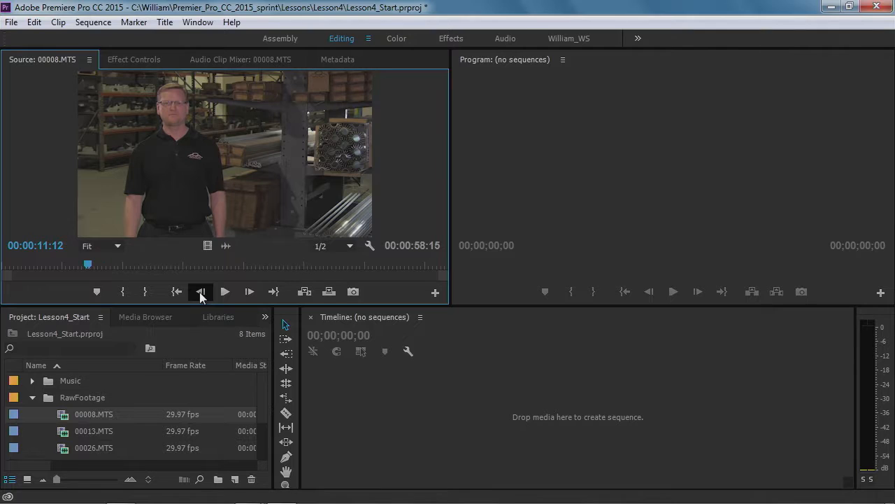
left_click(123, 293)
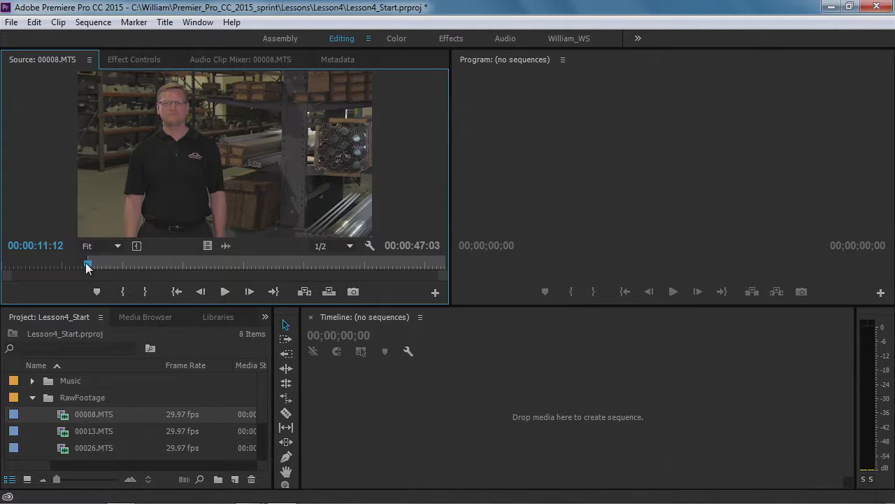
left_click_drag(88, 267, 412, 266)
key("space")
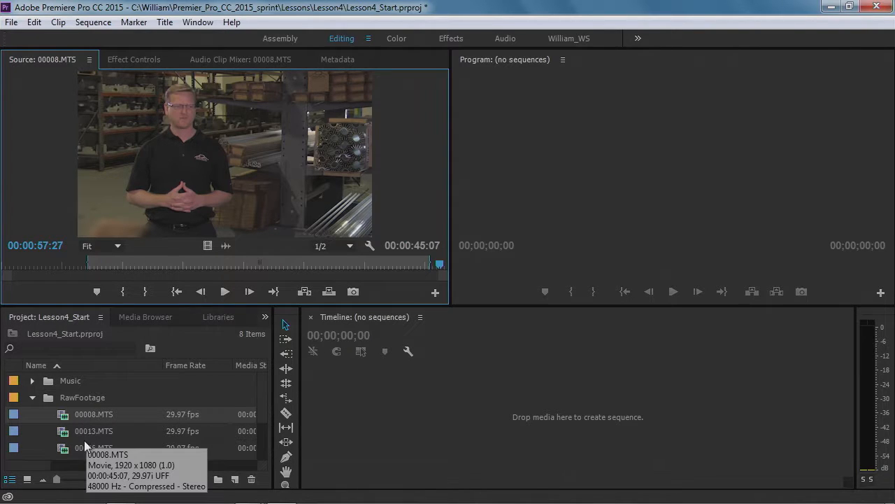
Load 00013.MTS in the Source Monitor and mark its In point near the start and Out point near the end during playback
double_click(63, 433)
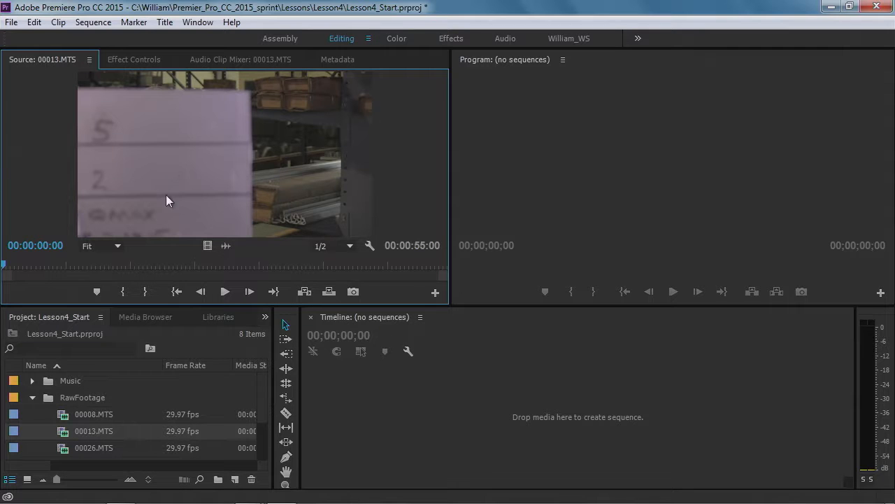
key("space")
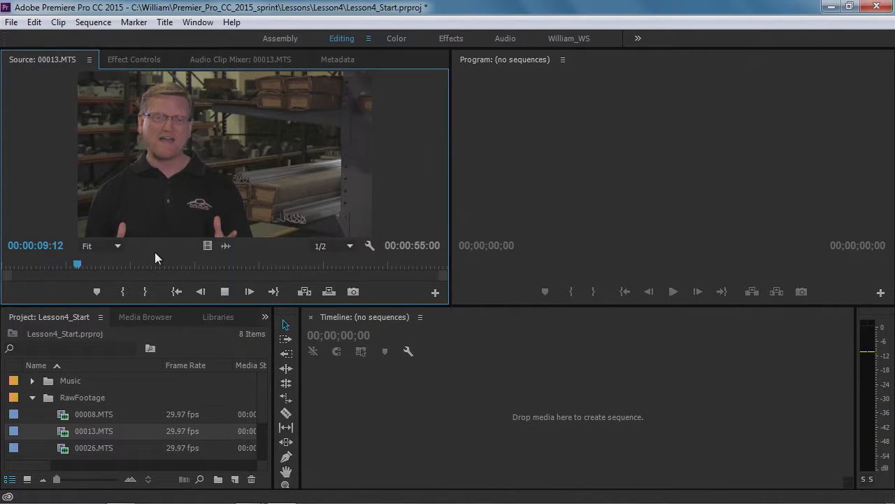
key("j")
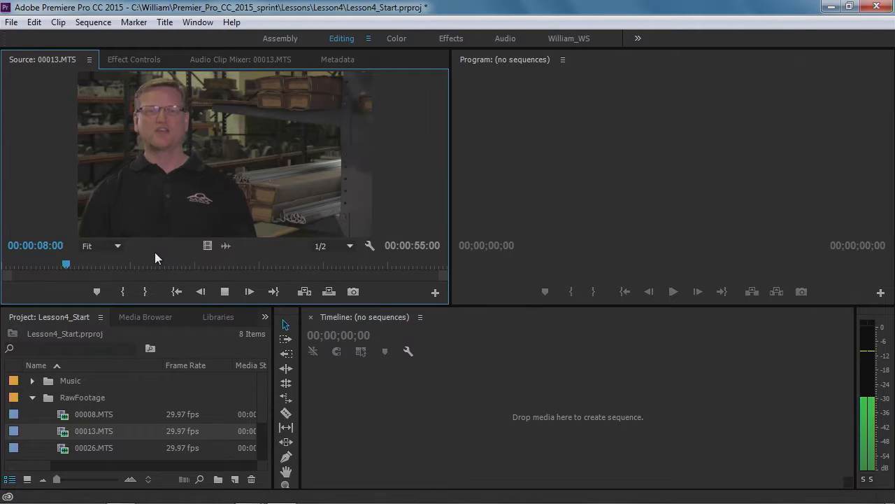
key("i")
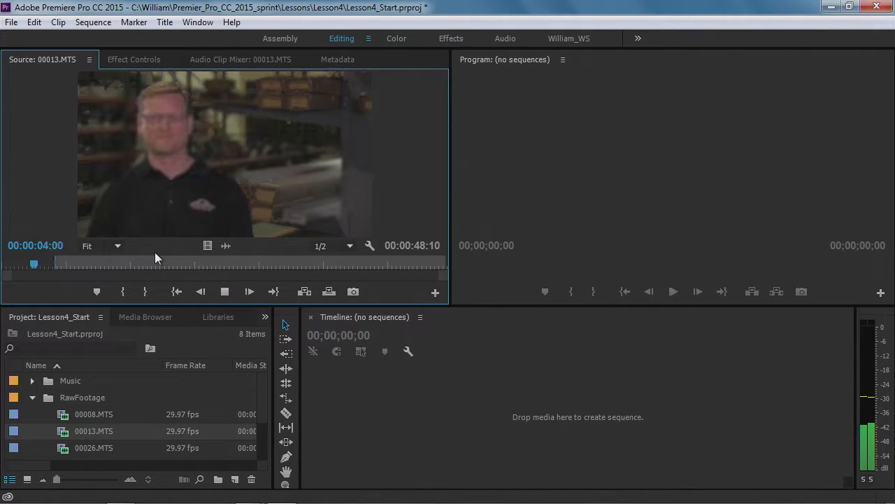
key("k")
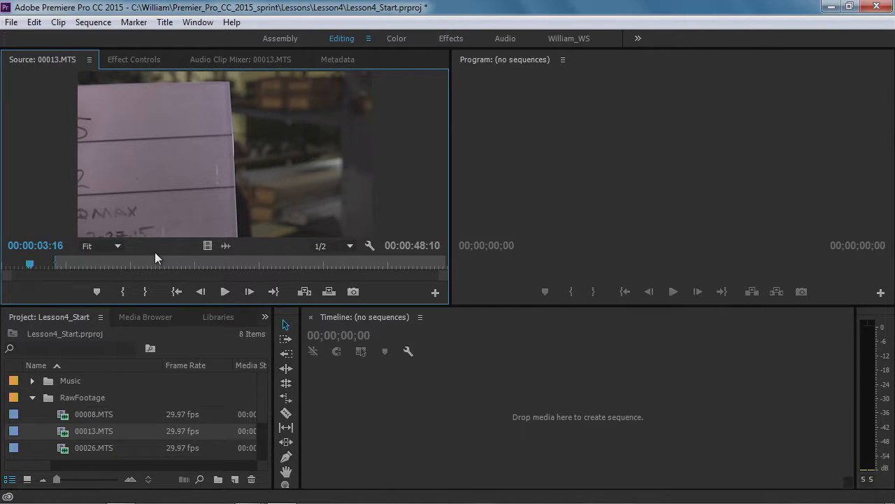
key("l")
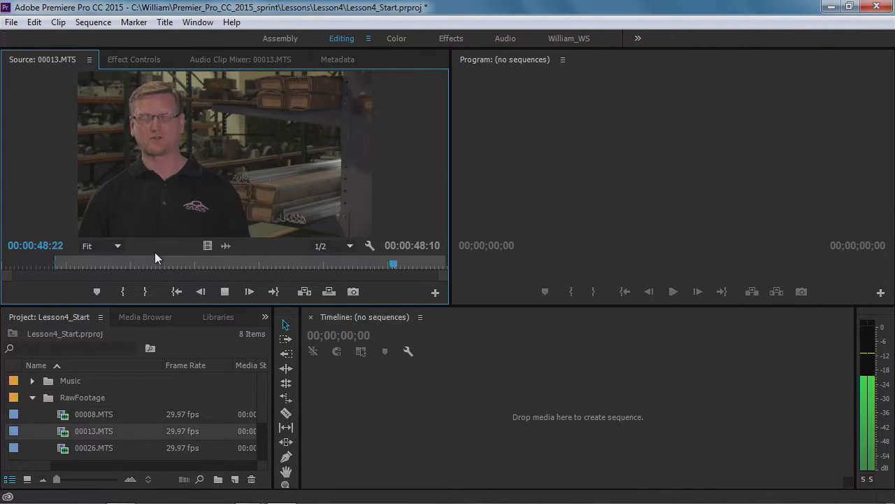
key("o")
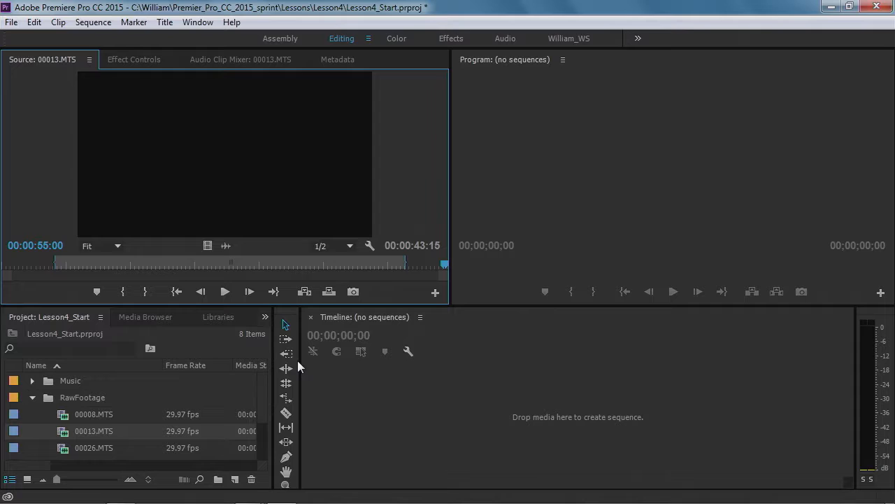
Review the middle of 00013.MTS and add a clip marker at 00:00:29:21
left_click_drag(444, 265, 241, 265)
key("space")
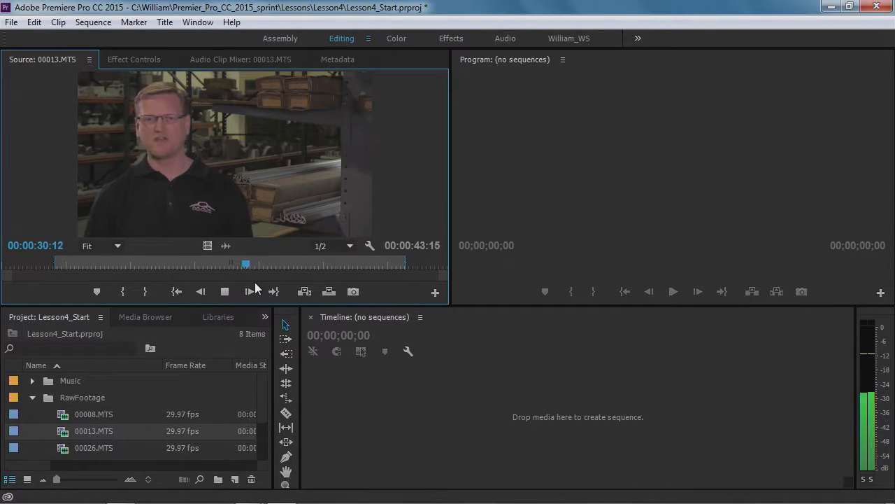
key("space")
left_click_drag(254, 266, 240, 266)
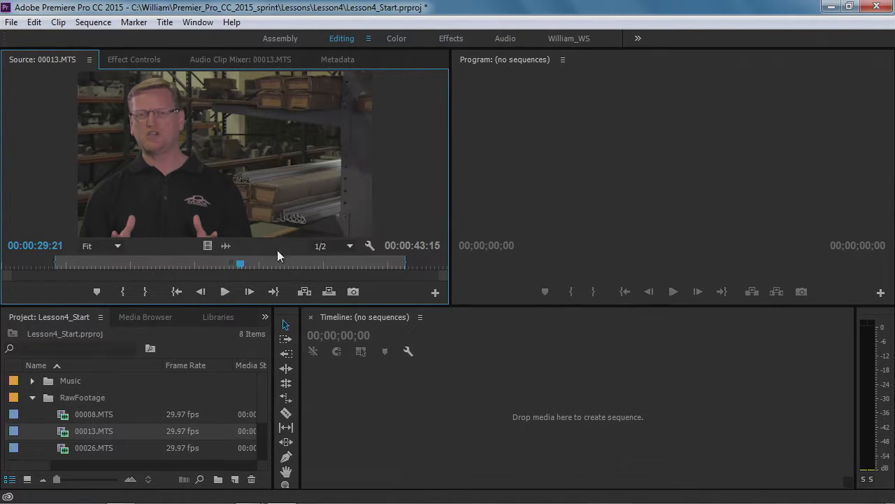
left_click(95, 295)
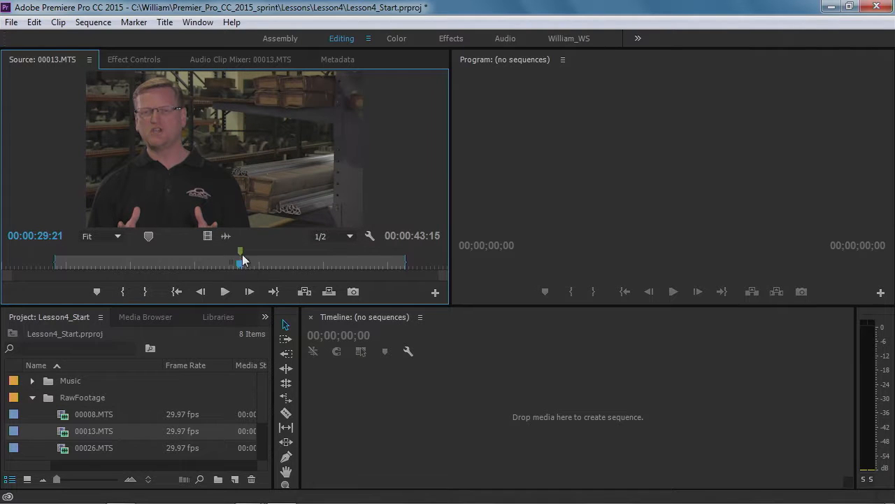
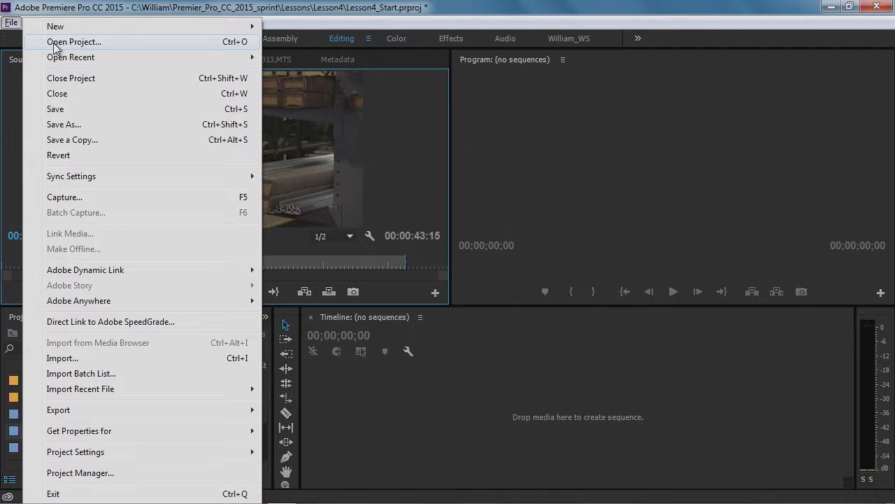
Open Lesson5_start.prproj from the Lesson5 folder, saving the changes to Lesson4_Start.prproj and accepting the CUDA renderer
left_click(68, 44)
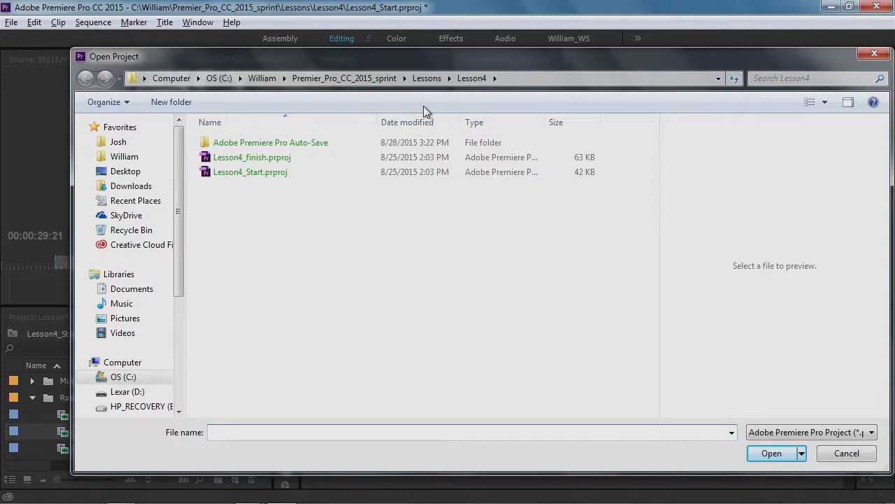
left_click(426, 79)
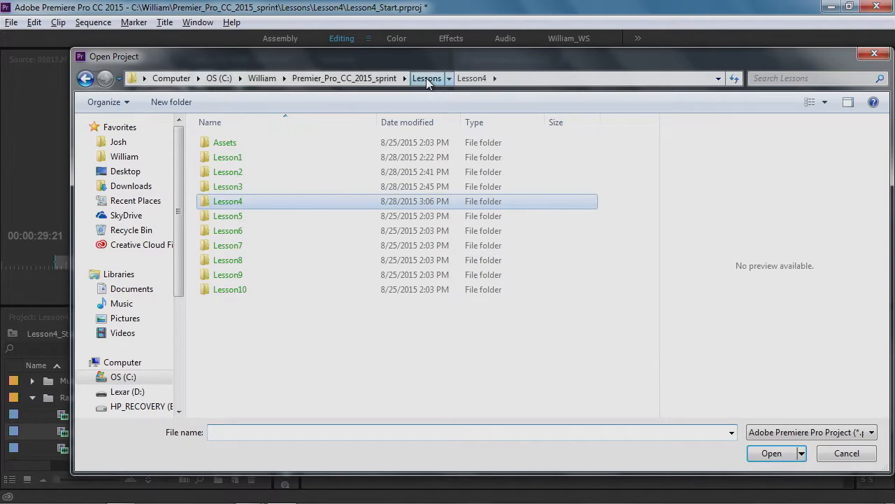
left_click(244, 220)
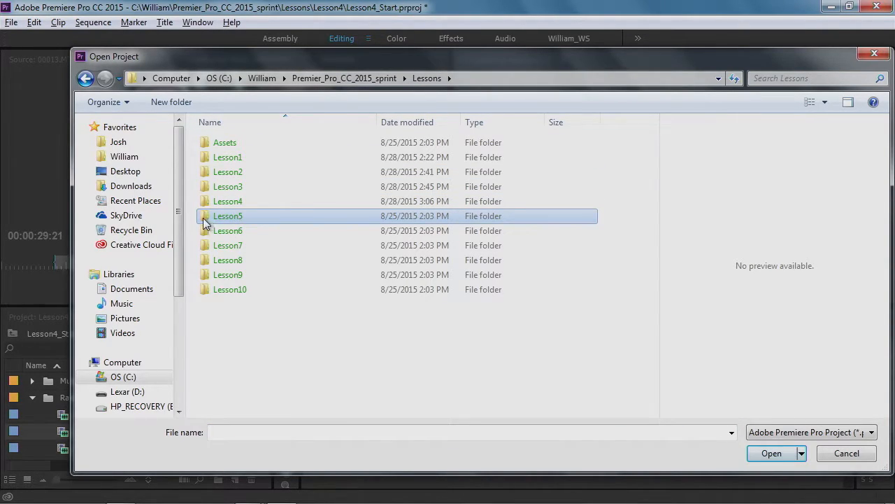
double_click(203, 219)
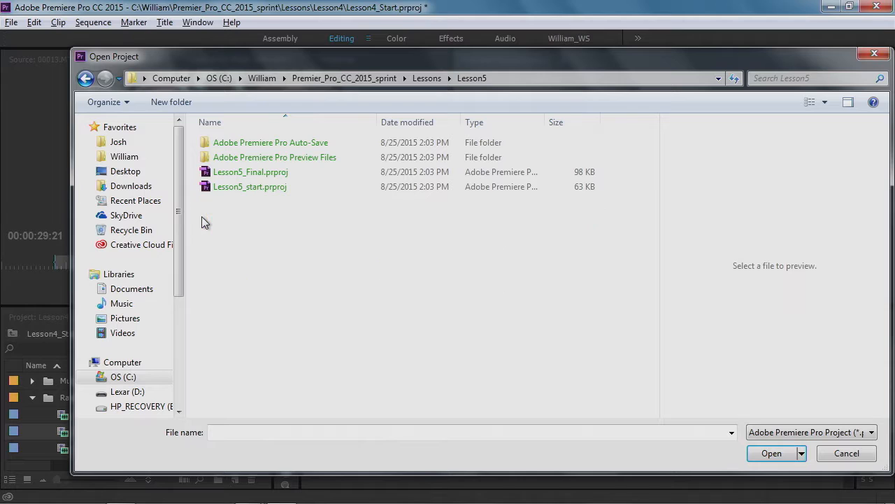
left_click(258, 187)
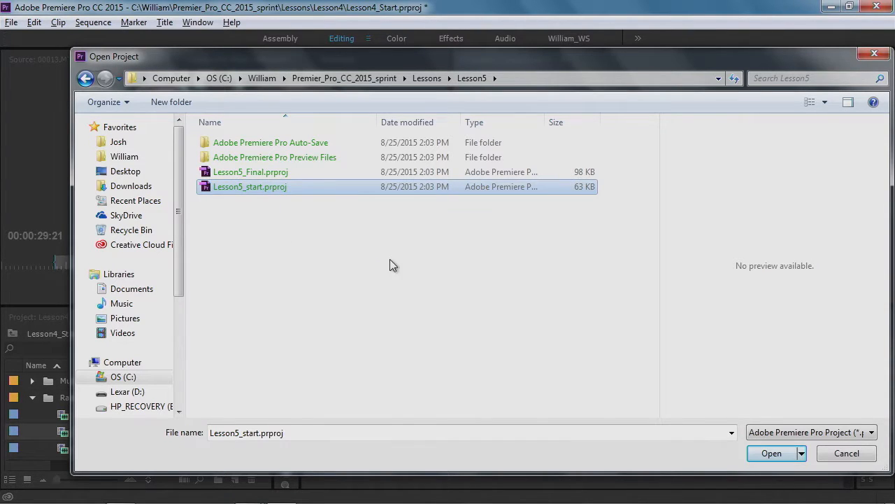
left_click(770, 454)
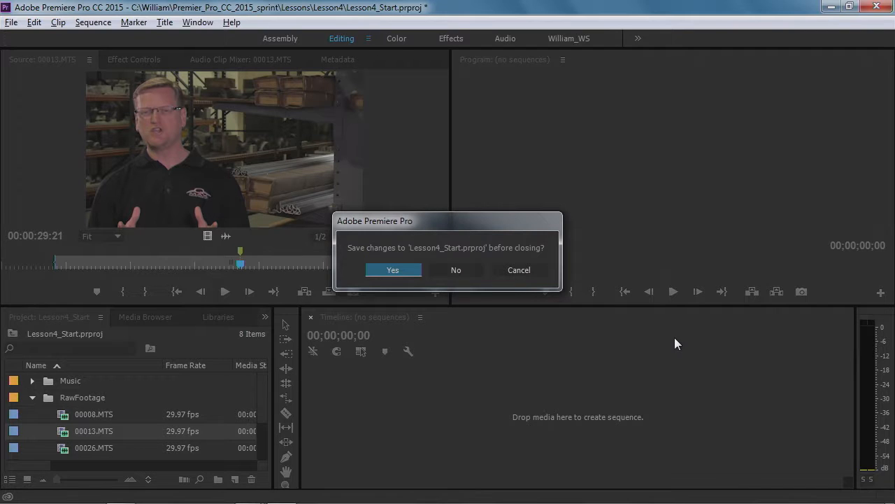
left_click(403, 270)
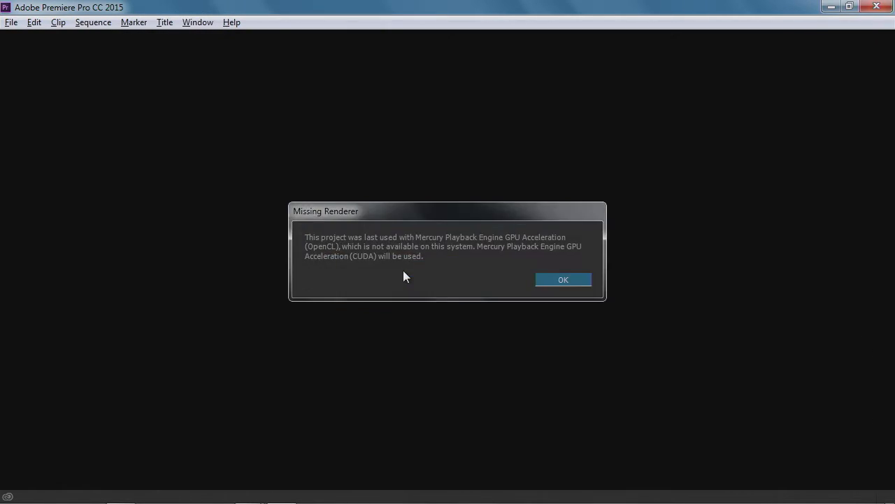
left_click(562, 282)
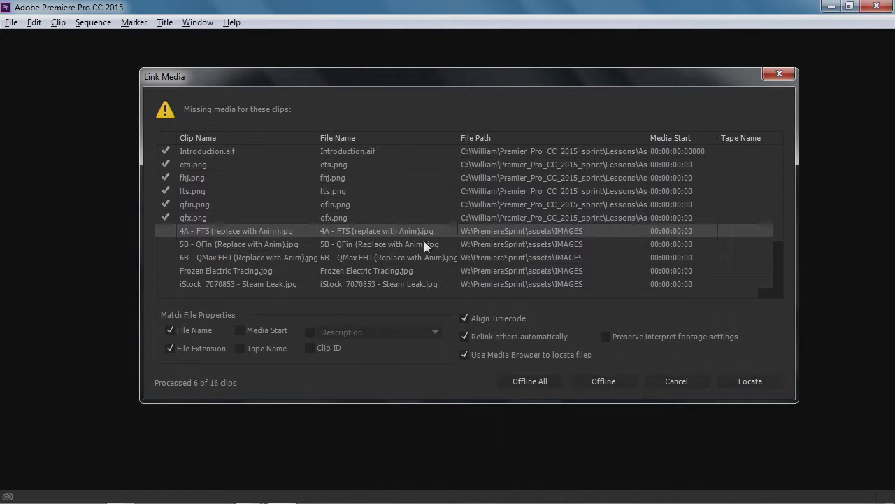
Start locating the missing clip 4A - FTS (replace with Anim).jpg and browse to the Assets folder inside Lessons
scroll(424, 241, "down", 2)
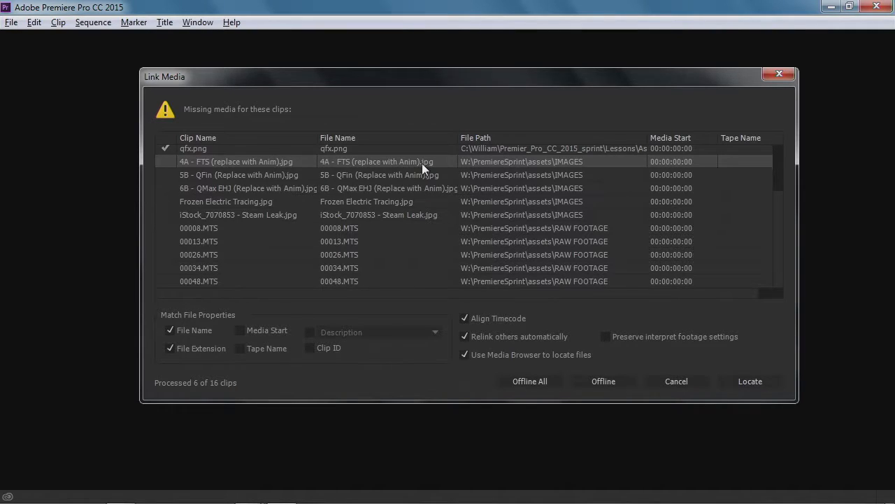
left_click(758, 387)
left_click_drag(714, 331, 458, 58)
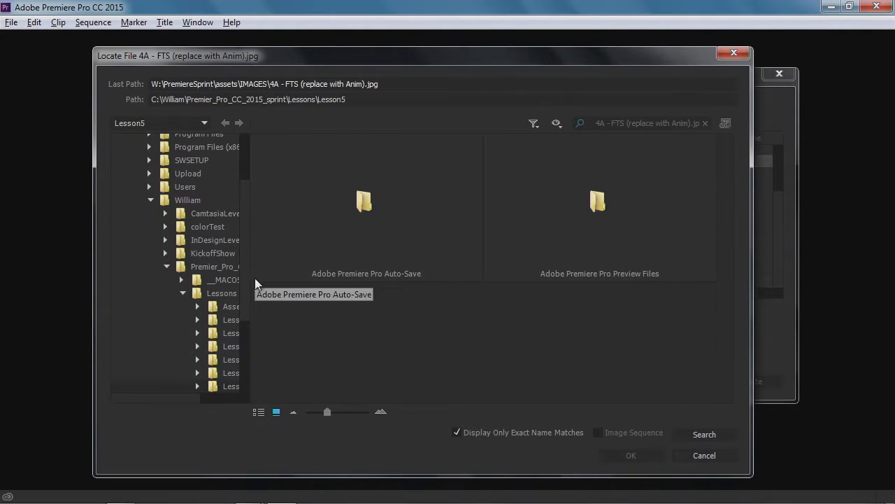
left_click_drag(245, 273, 302, 271)
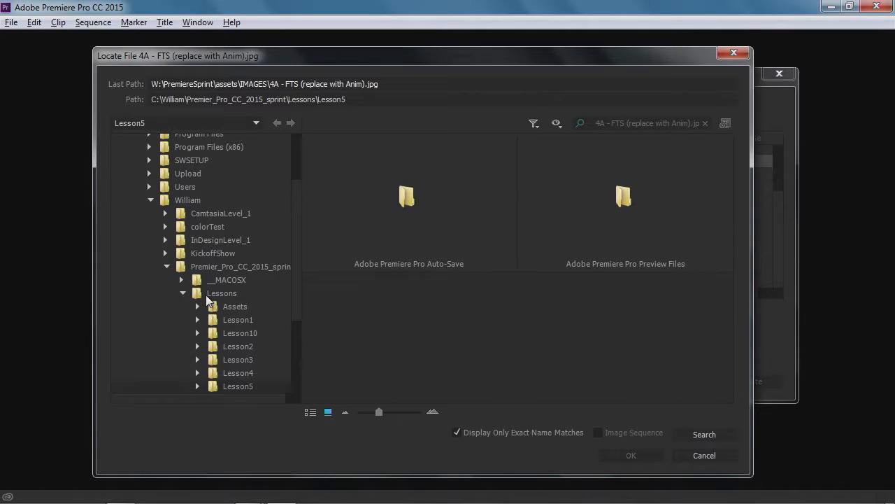
left_click(202, 266)
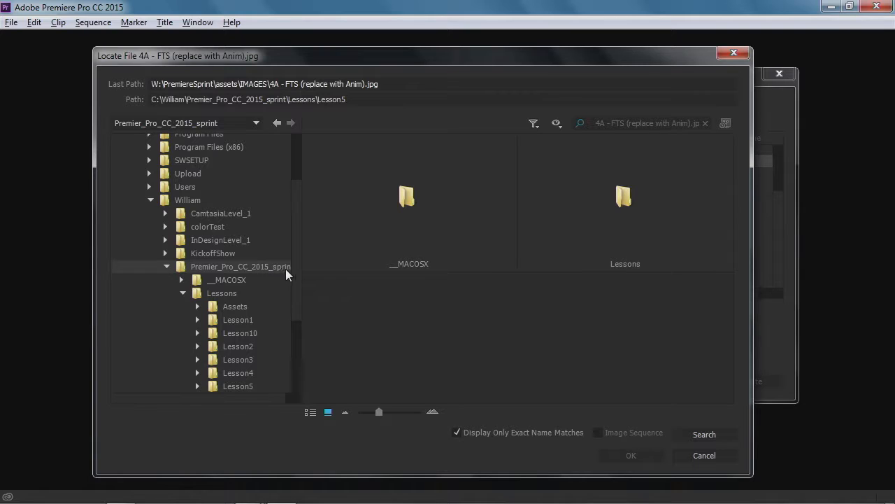
left_click(228, 293)
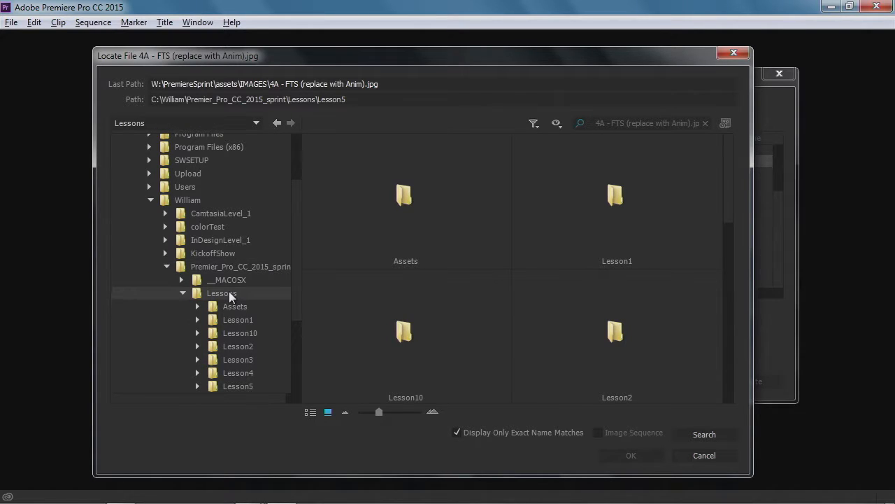
left_click(215, 306)
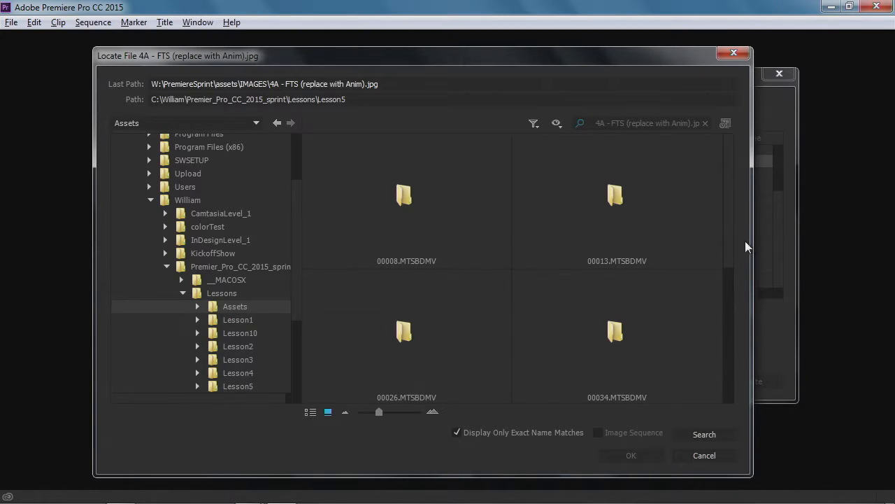
Browse the Assets folder with the exact-name-match filter turned off, and turn the filter back on
left_click_drag(731, 226, 730, 340)
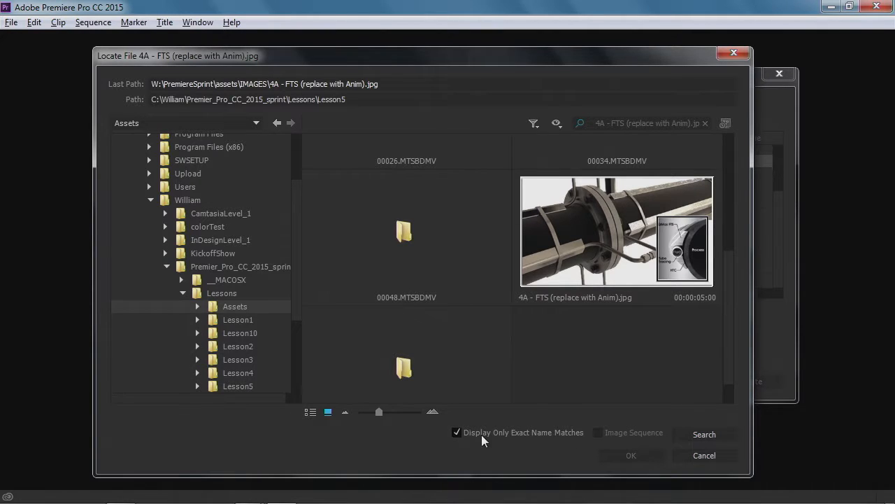
left_click(457, 432)
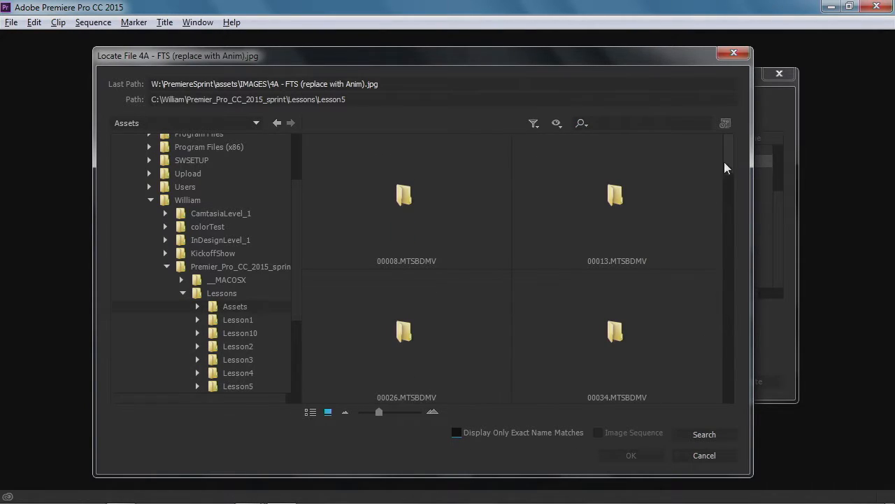
left_click_drag(728, 152, 733, 317)
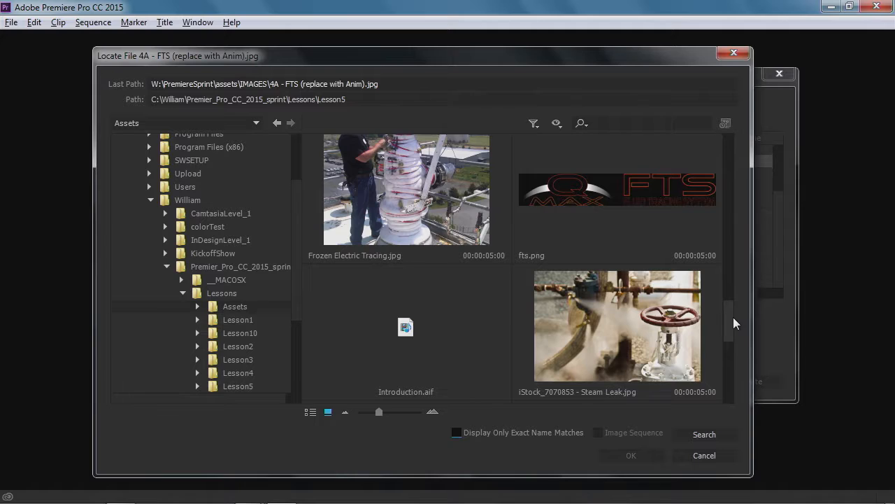
left_click(457, 433)
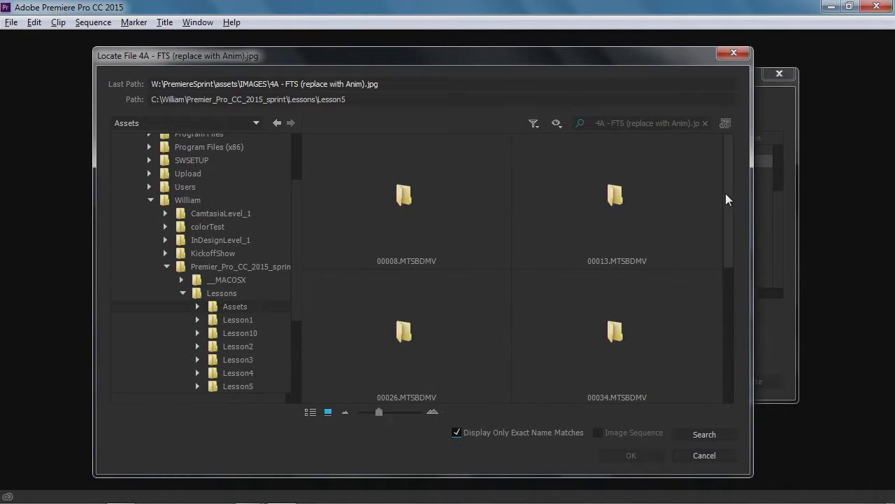
Relink the missing media by choosing 4A - FTS (replace with Anim).jpg in the Assets folder
left_click_drag(728, 180, 730, 284)
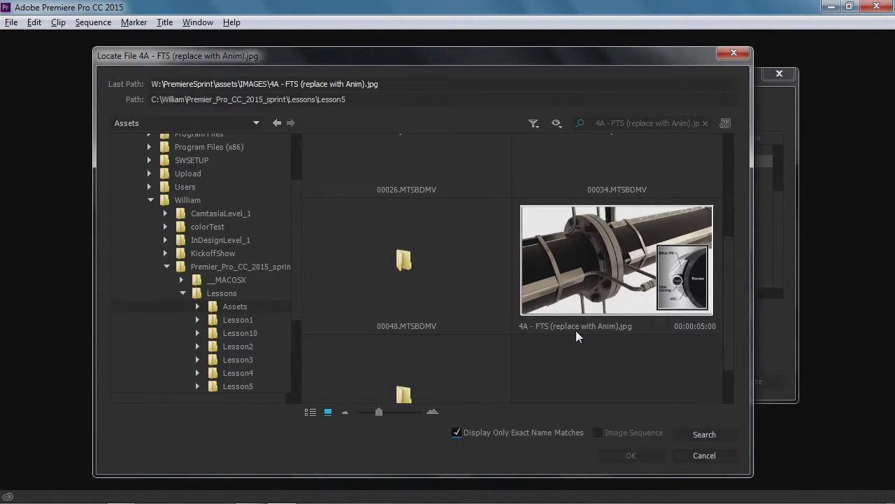
left_click(586, 275)
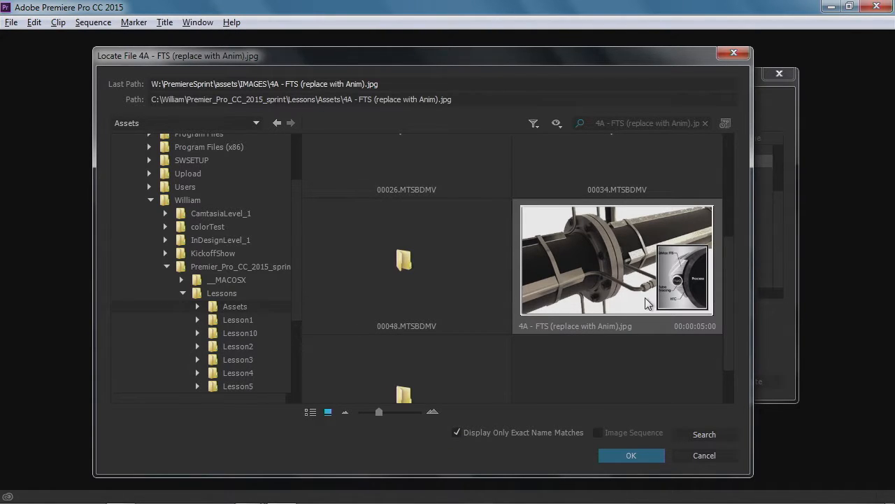
left_click(636, 456)
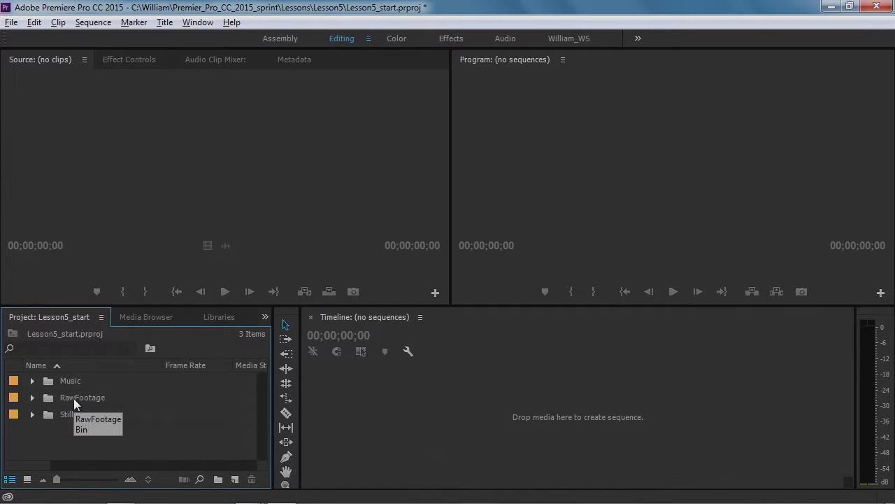
Expand the RawFootage bin in the project, and view it briefly in its own floating window
left_click(32, 398)
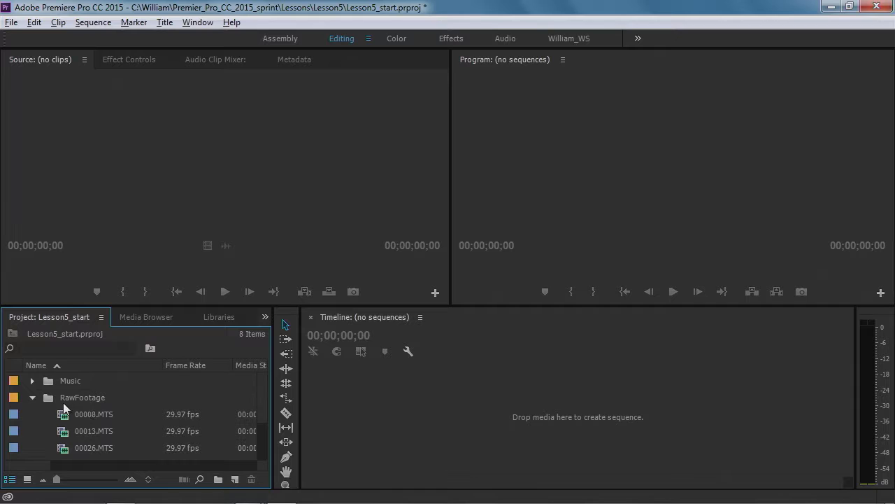
double_click(49, 398)
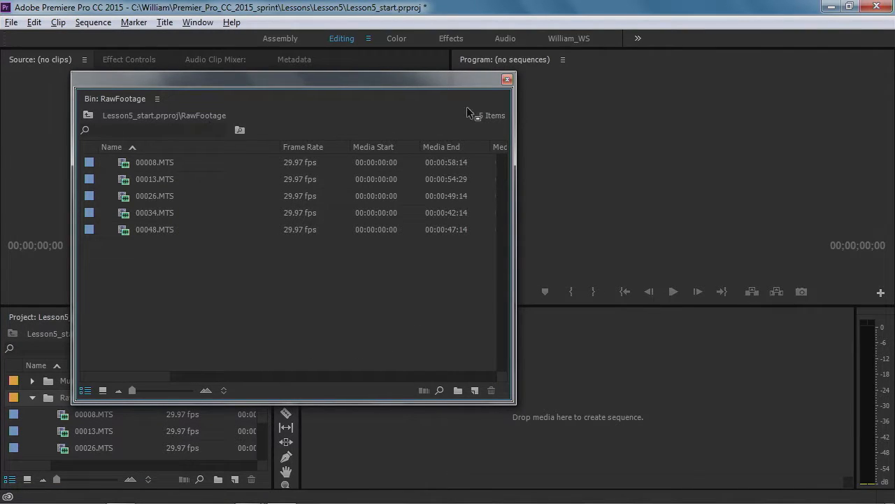
left_click(507, 79)
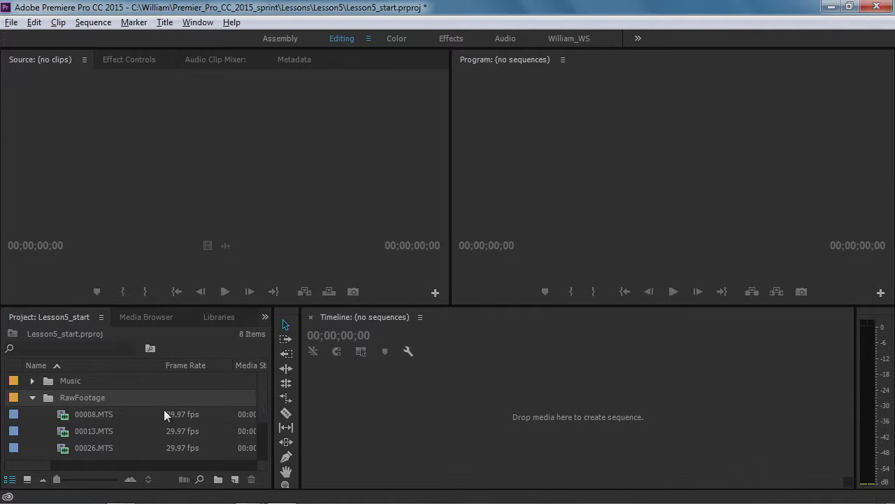
Load 00034.MTS from the RawFootage bin in the Source Monitor
scroll(83, 423, "down", 2)
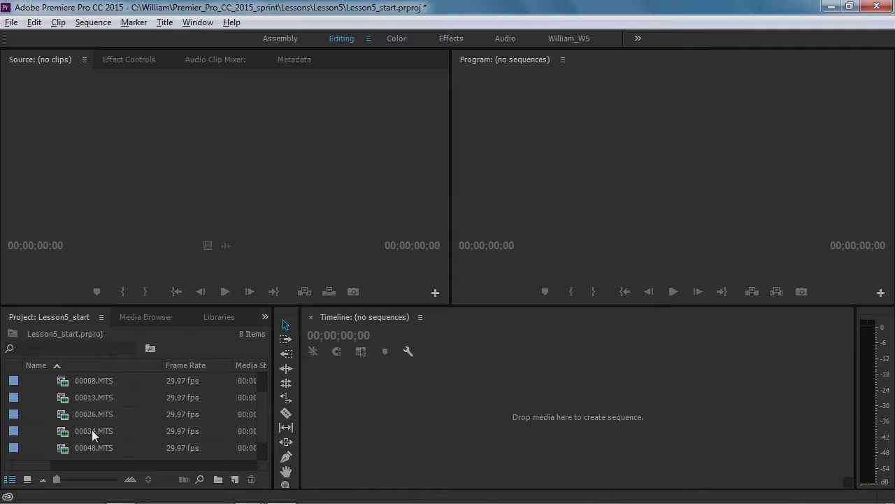
double_click(63, 433)
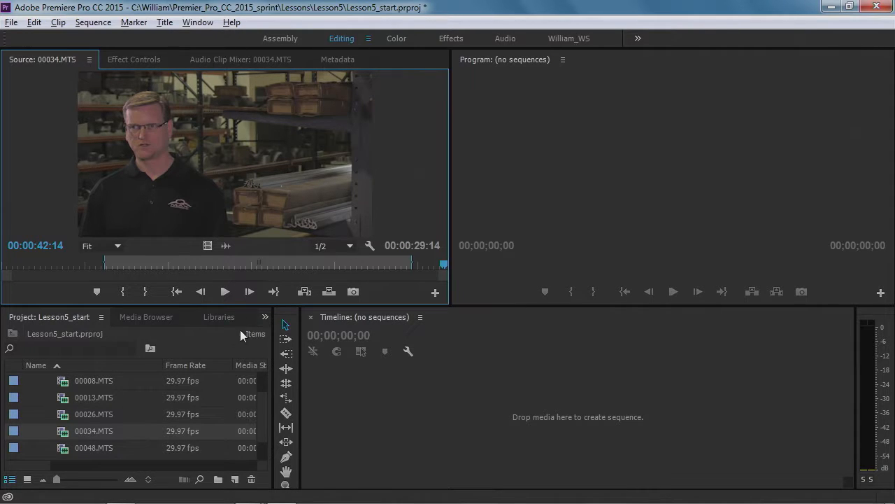
Rename the clip 00008.MTS in the RawFootage bin as "ClipA_ intro" and load it in the Source Monitor
mouse_move(258, 413)
left_mouse_down()
mouse_move(260, 391)
mouse_move(262, 416)
left_mouse_up()
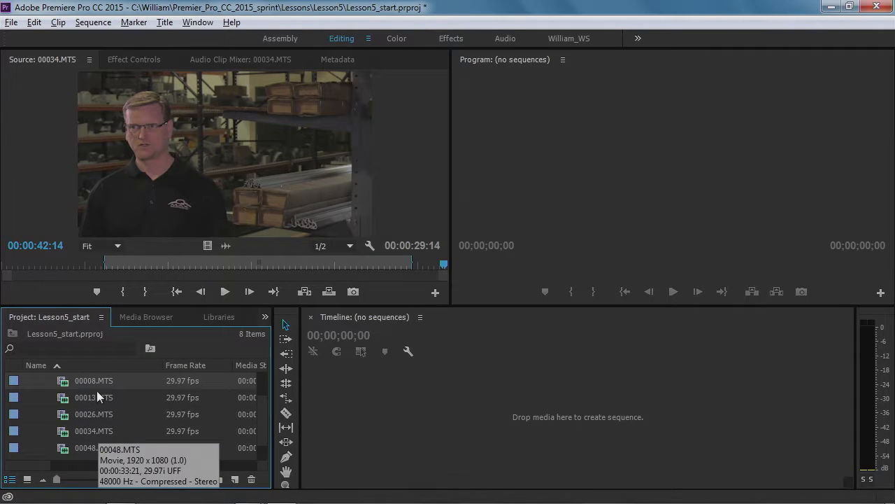
left_click_drag(260, 426, 261, 389)
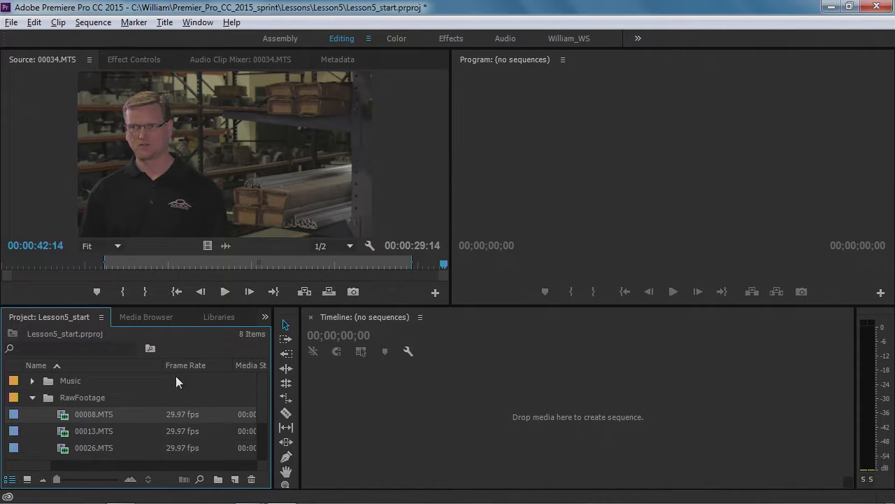
left_click(112, 416)
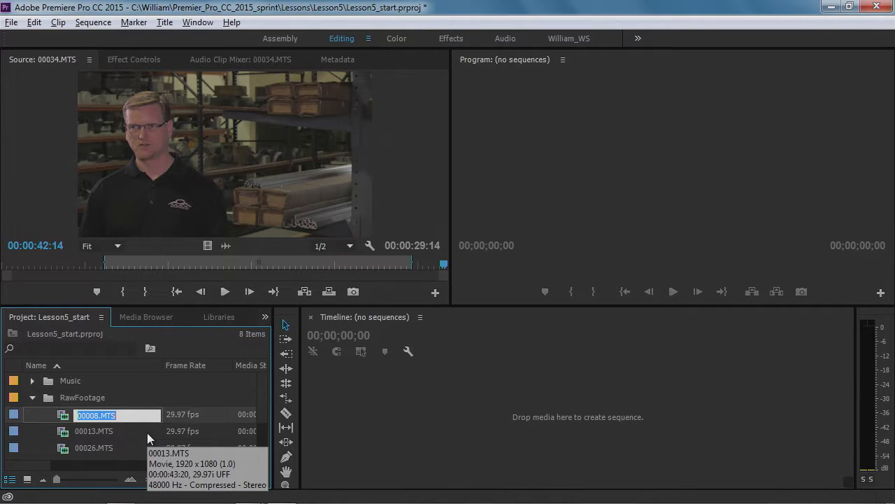
type("ClipA_intro")
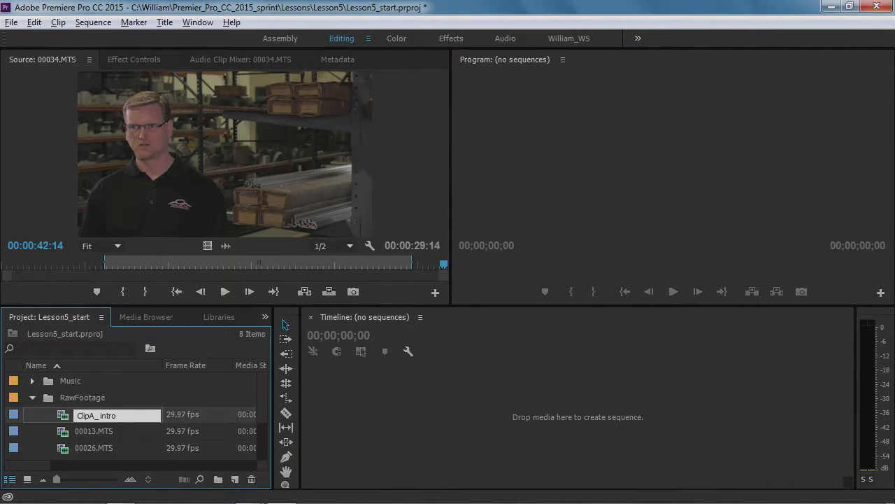
left_click(88, 434)
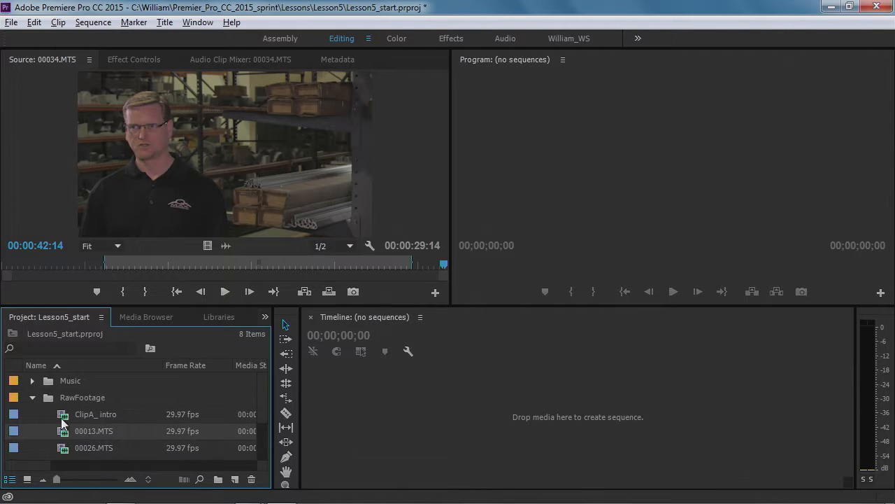
left_click(63, 418)
double_click(63, 417)
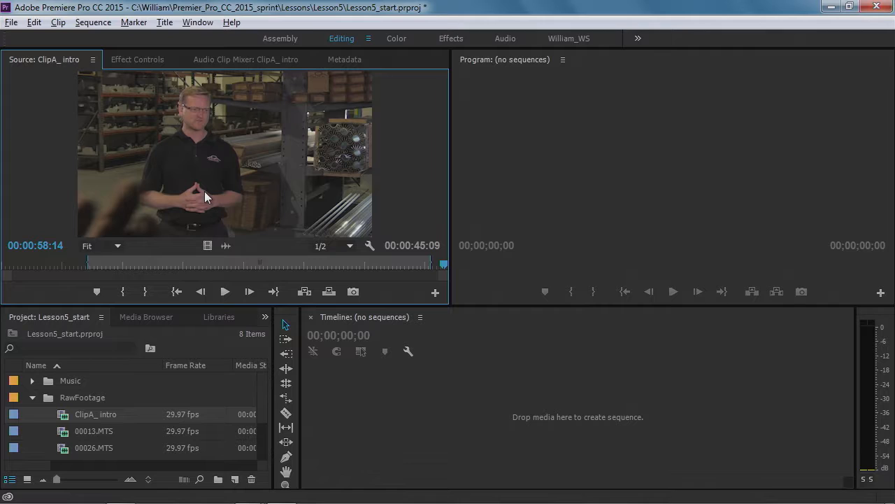
left_click(93, 22)
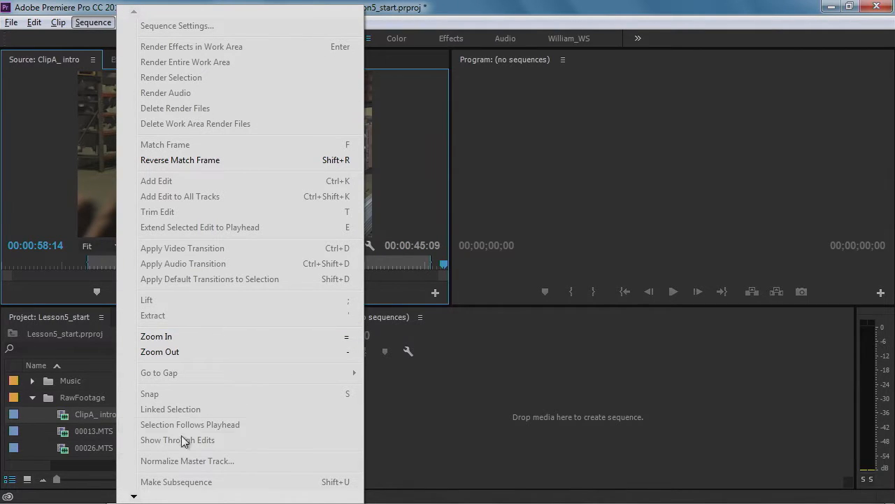
mouse_move(135, 497)
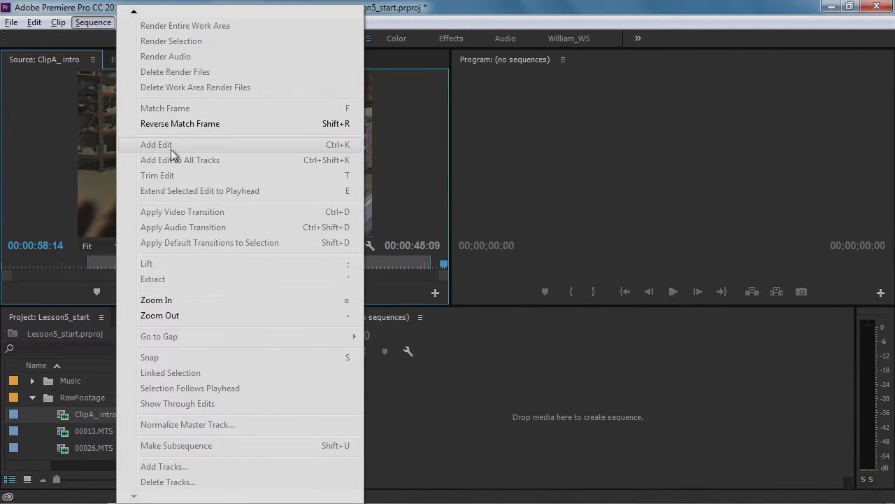
left_click(96, 23)
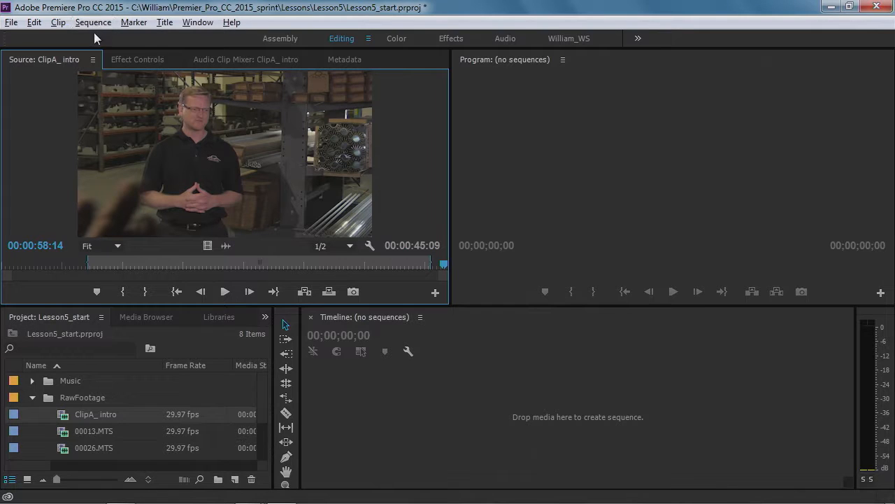
Create a new sequence with the DV - NTSC Standard 48kHz preset
left_click(12, 23)
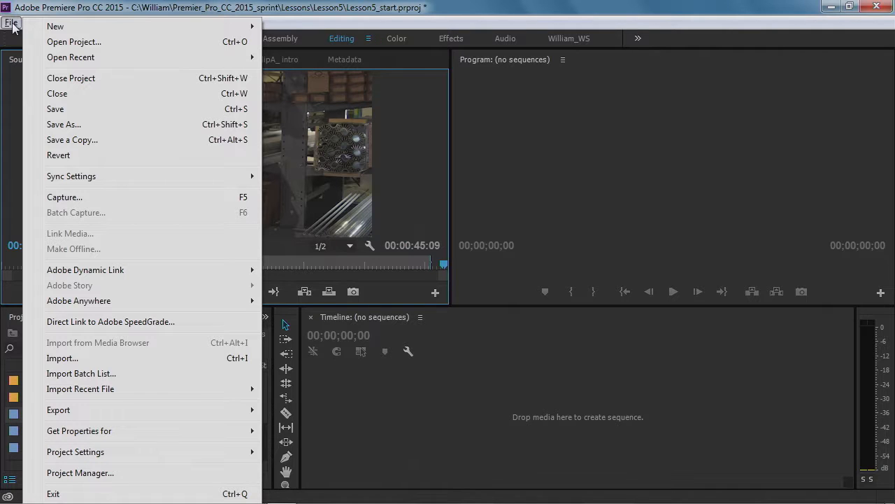
mouse_move(56, 27)
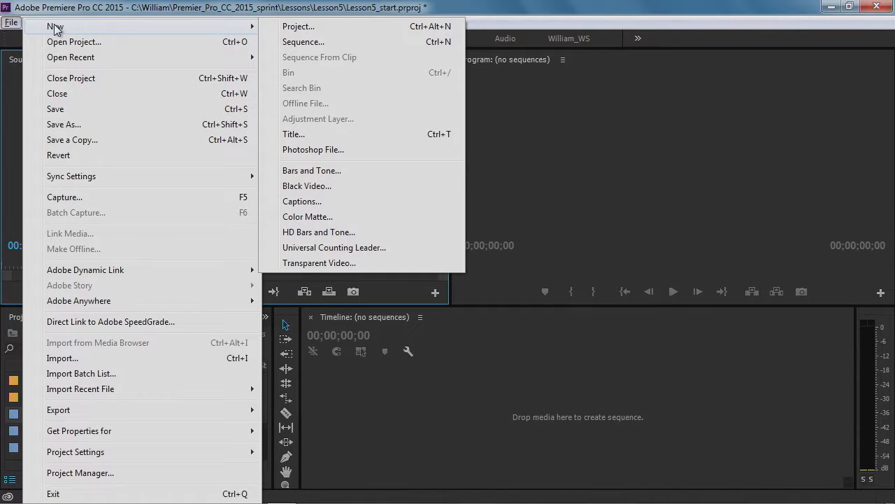
left_click(307, 43)
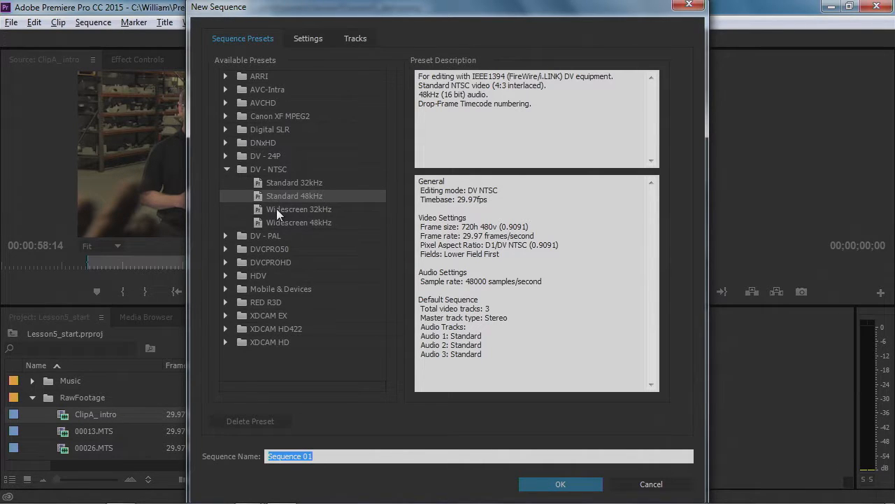
left_click(261, 196)
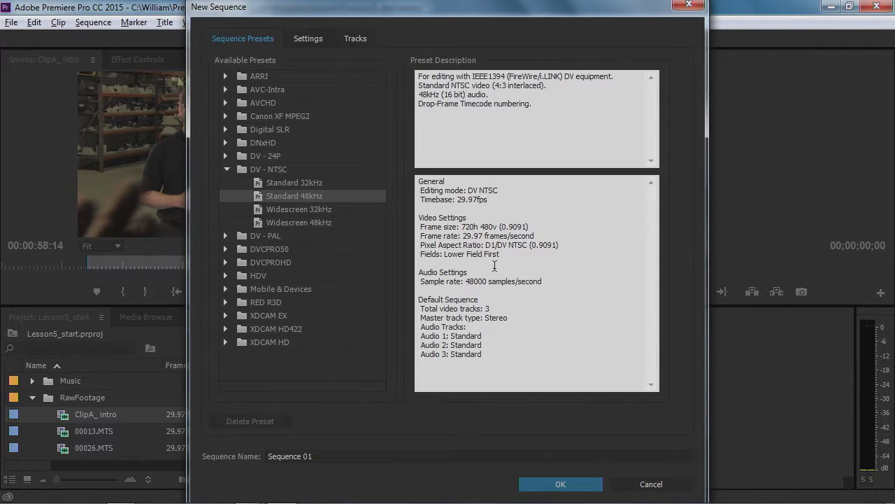
left_click(558, 485)
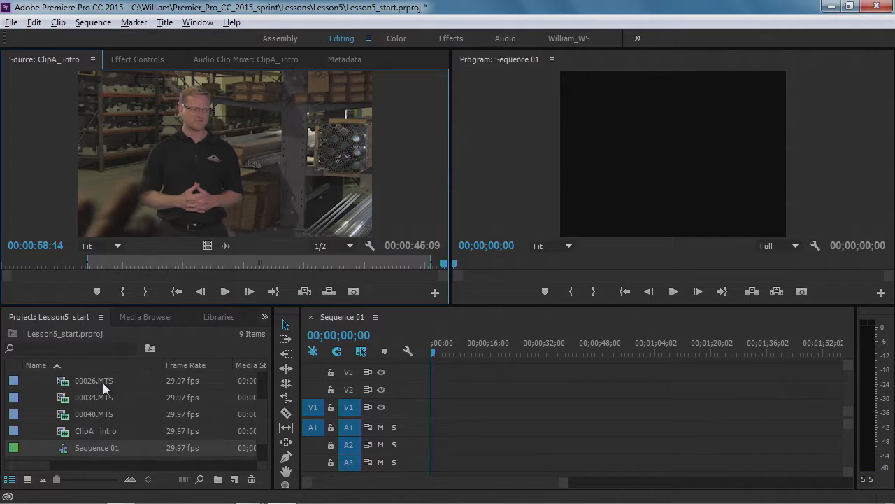
Rename the new sequence in the RawFootage bin as "QmaxIntro"
mouse_move(103, 382)
mouse_move(90, 454)
left_click(89, 449)
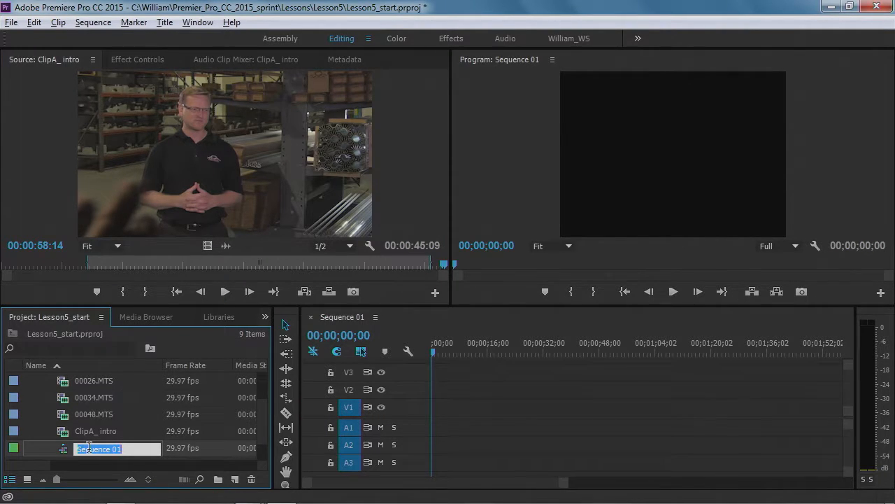
type("QmaxIntro")
key("Tab")
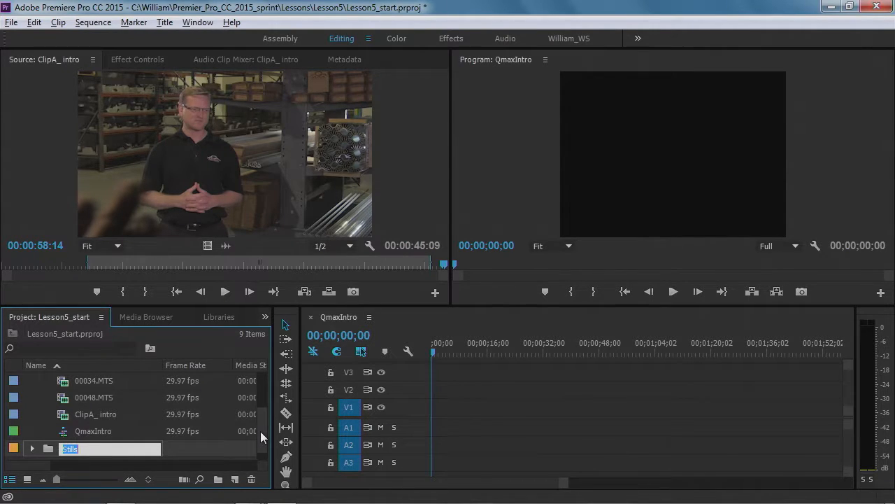
key("Return")
Create a new bin inside the Stills bin and delete the extra bin nested within it
left_click_drag(260, 435, 260, 405)
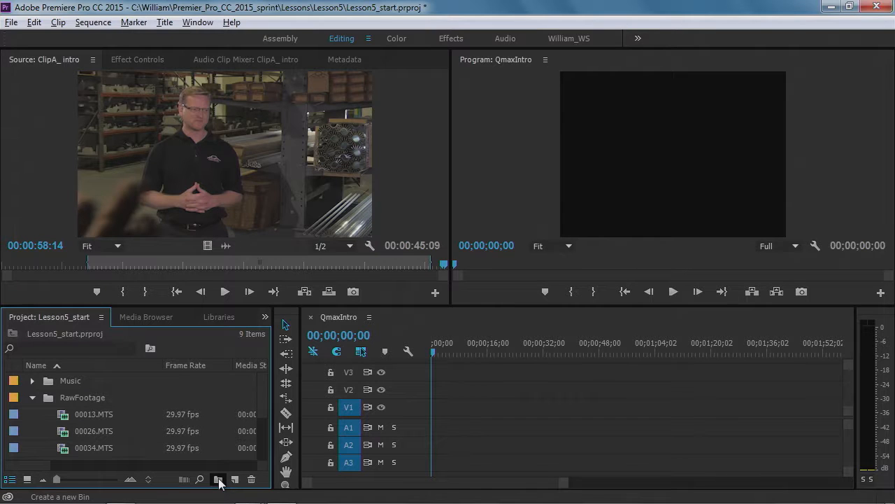
left_click_drag(260, 402, 258, 436)
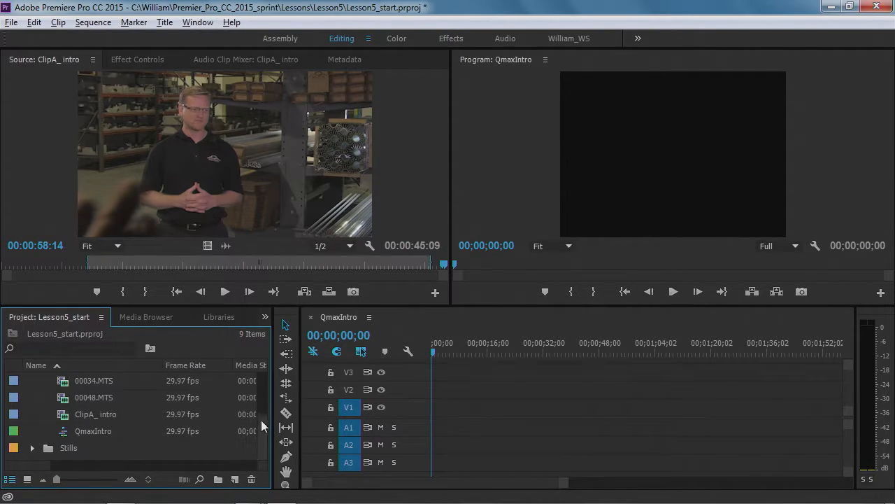
mouse_move(260, 428)
left_mouse_down()
mouse_move(261, 378)
mouse_move(262, 427)
left_mouse_up()
left_click(218, 479)
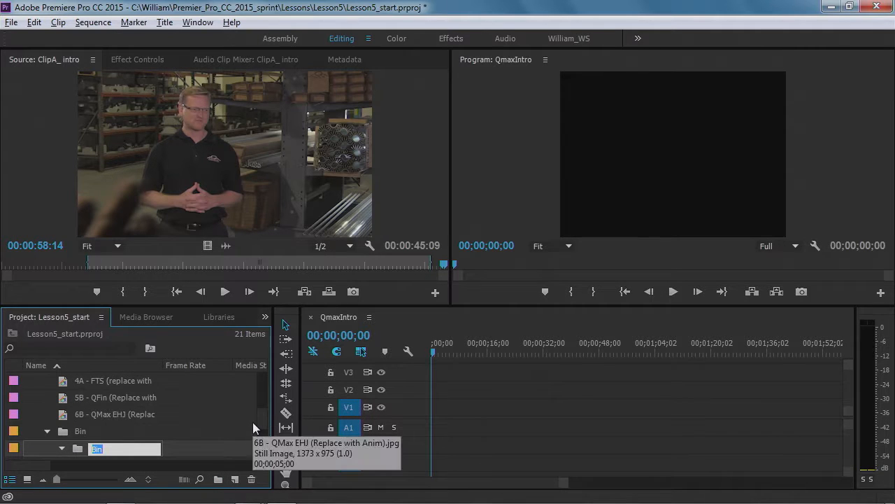
left_click(94, 437)
left_click(62, 445)
left_click(252, 479)
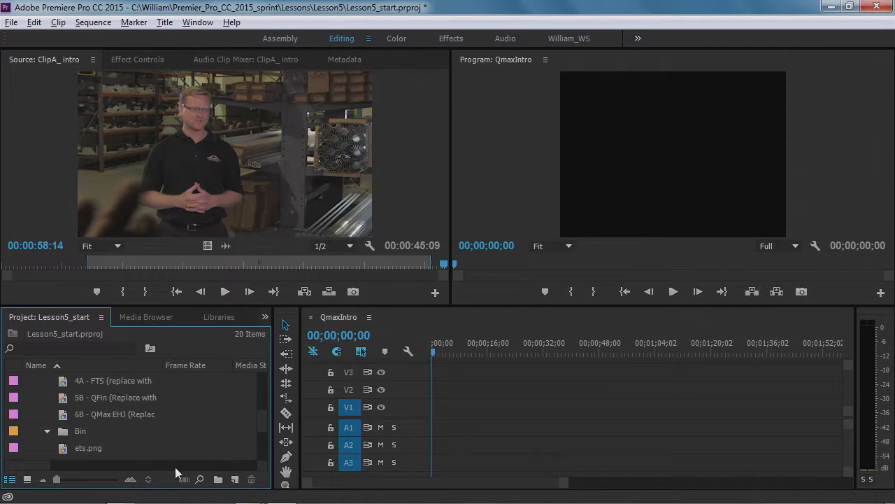
Rename the new bin inside Stills as "Sequences"
left_click(67, 435)
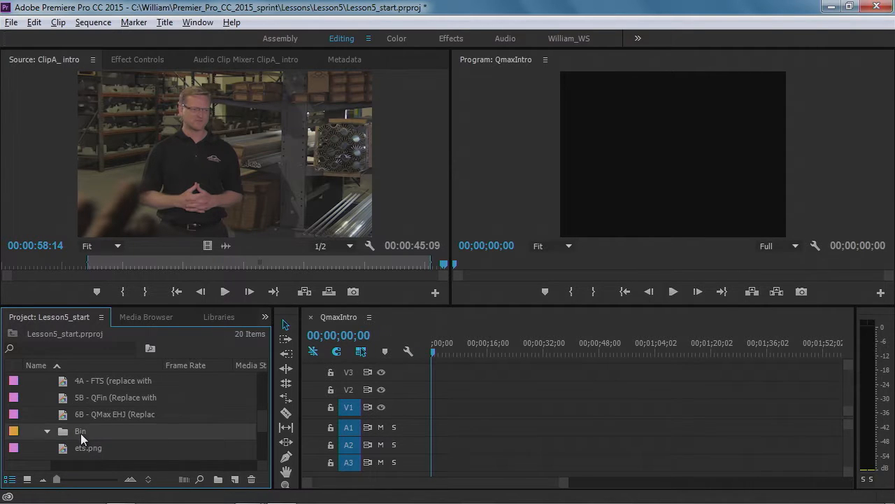
left_click(81, 432)
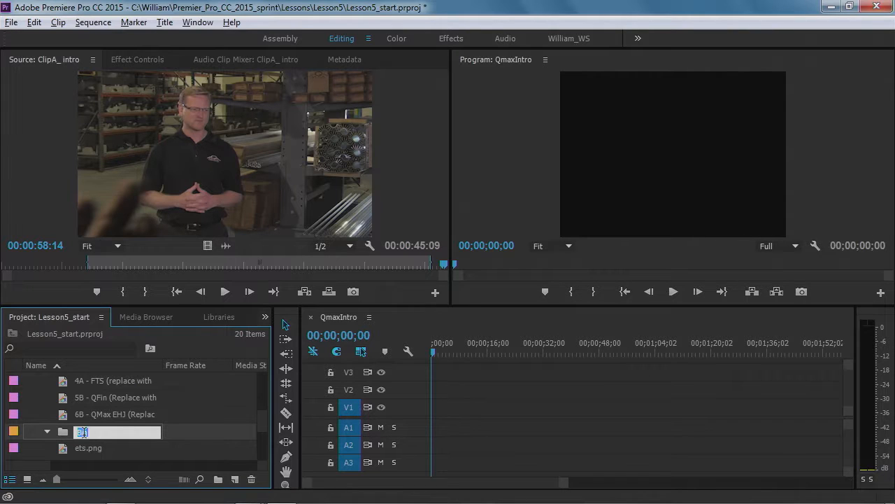
type("Sequences")
left_click(155, 449)
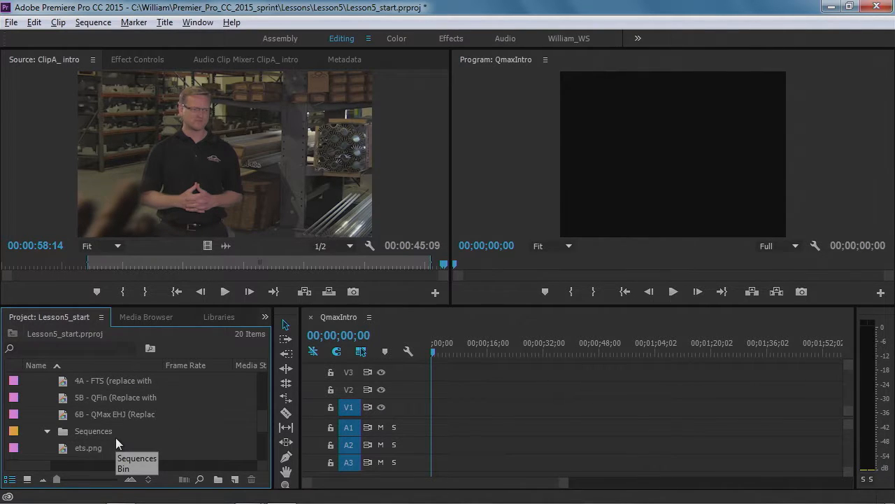
Maximize the project panel and move the Sequences bin out of Stills to the project's top level, taking it back out of Music
key("grave")
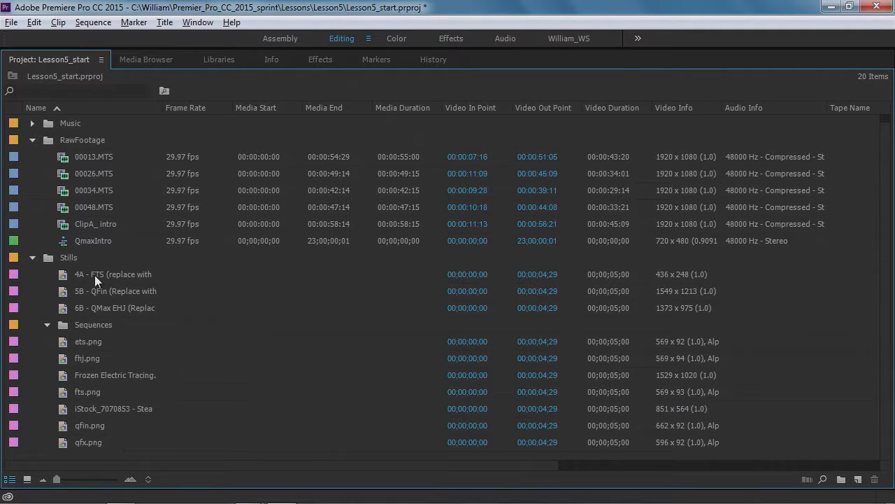
left_click(33, 140)
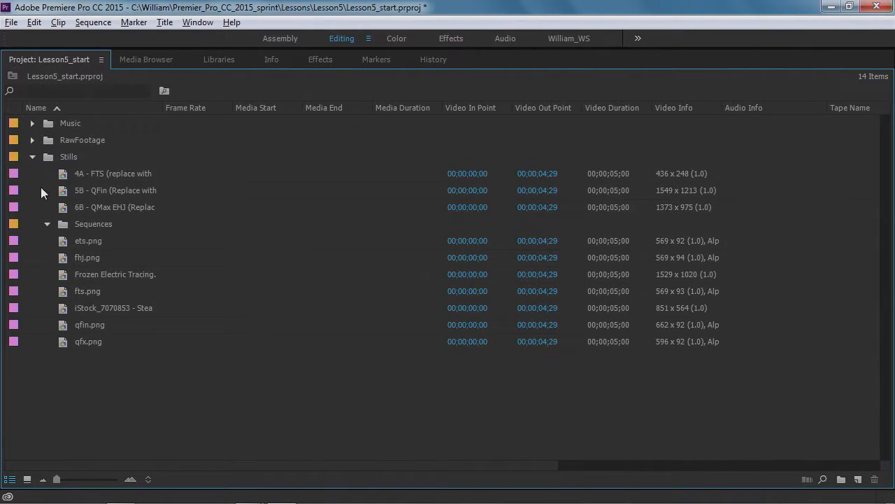
left_click(62, 224)
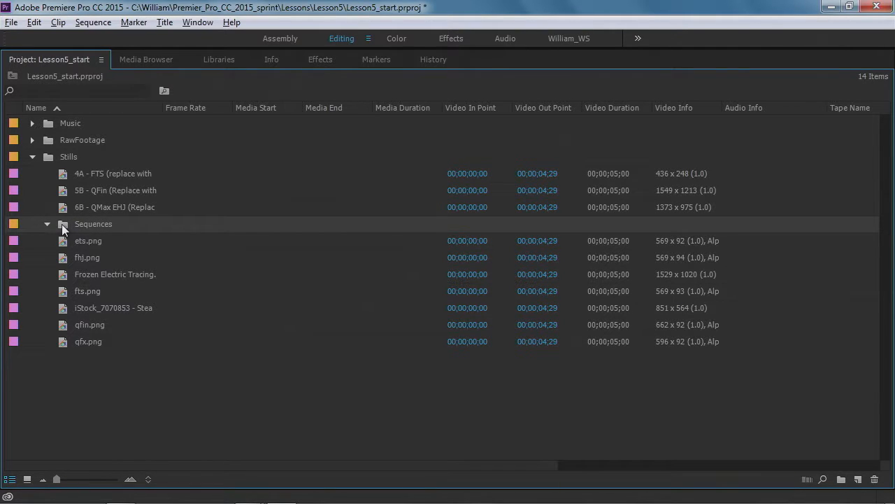
left_click_drag(61, 224, 99, 122)
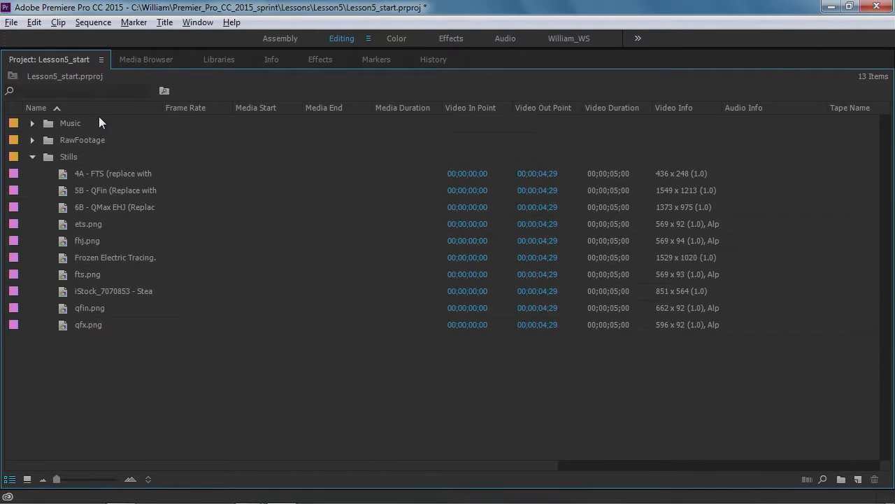
left_click(32, 157)
left_click(33, 123)
left_click(46, 157)
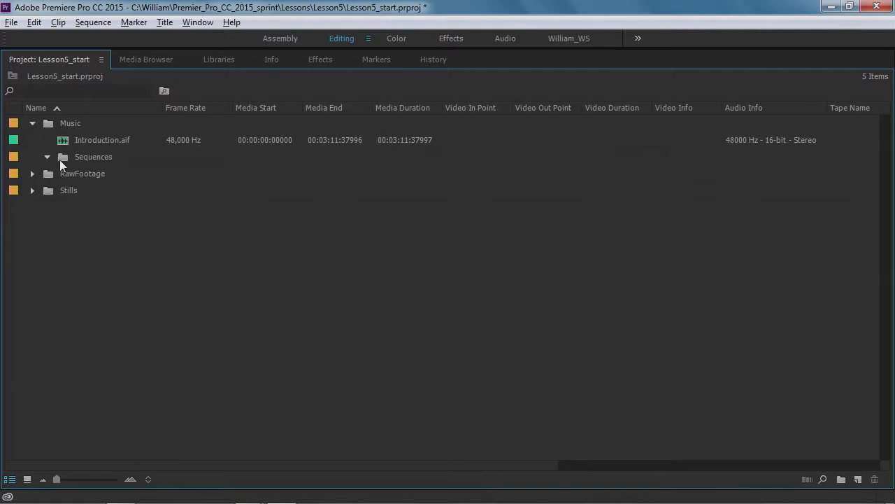
left_click_drag(59, 158, 67, 216)
left_click(32, 123)
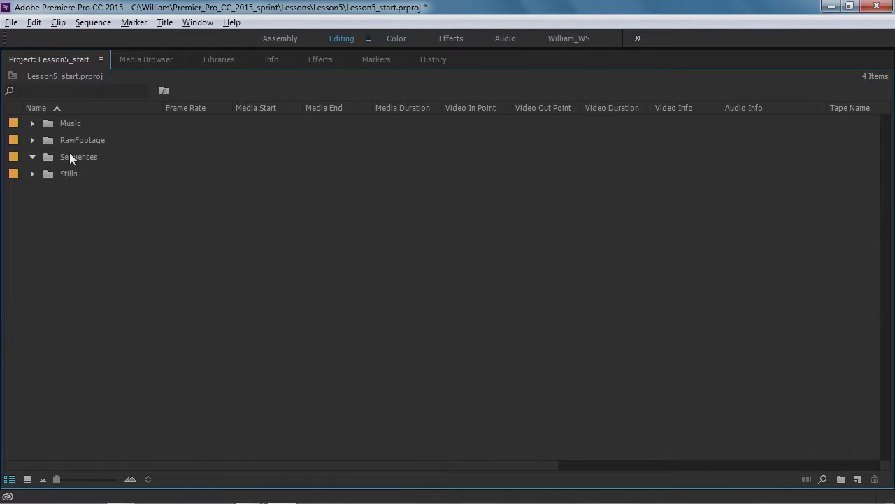
Move the QmaxIntro sequence from RawFootage into the Sequences bin and restore the normal panel layout
left_click(33, 139)
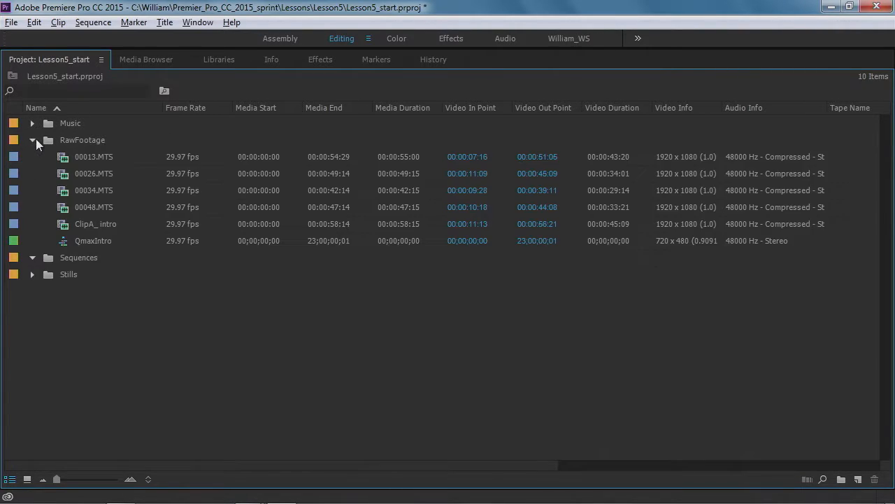
left_click(65, 240)
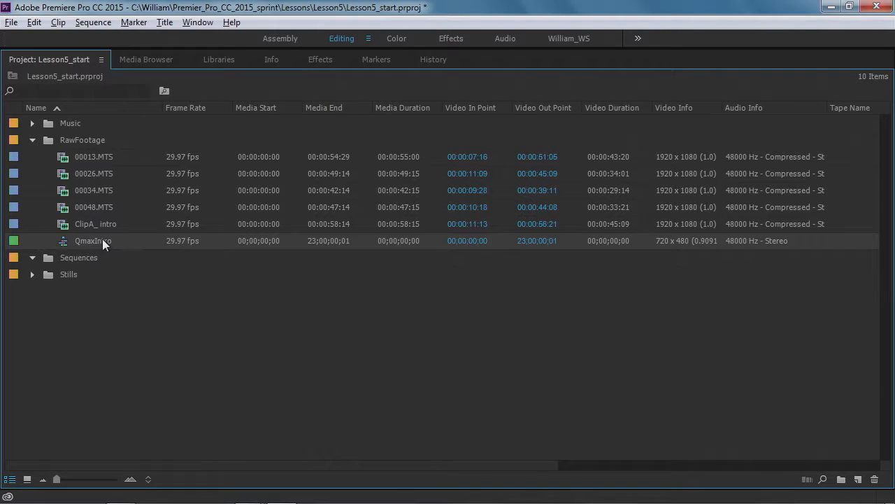
left_click_drag(92, 245, 86, 262)
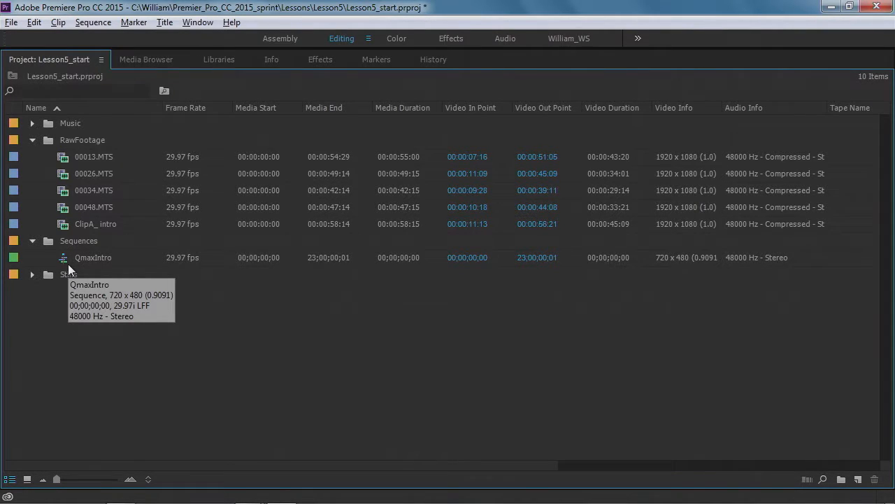
key("grave")
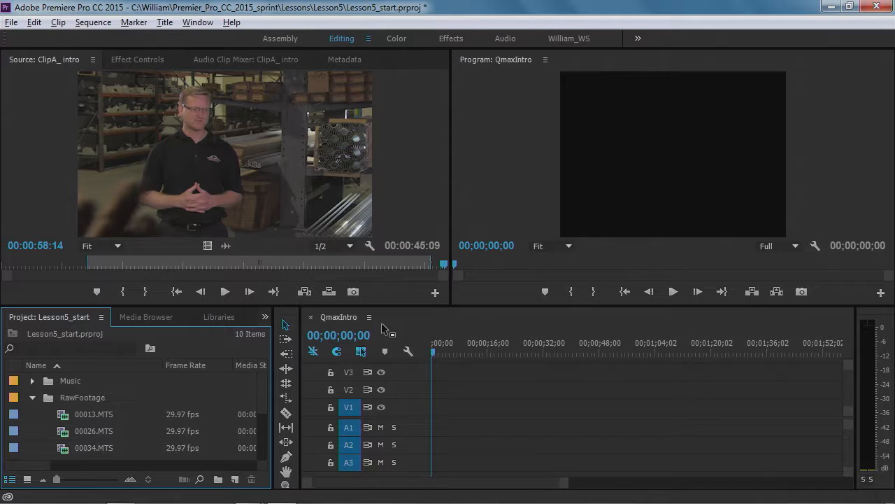
Place the marked ClipA_ intro source clip at the start of V1 and A1 in QmaxIntro, changing the sequence settings to match the clip
left_click(228, 124)
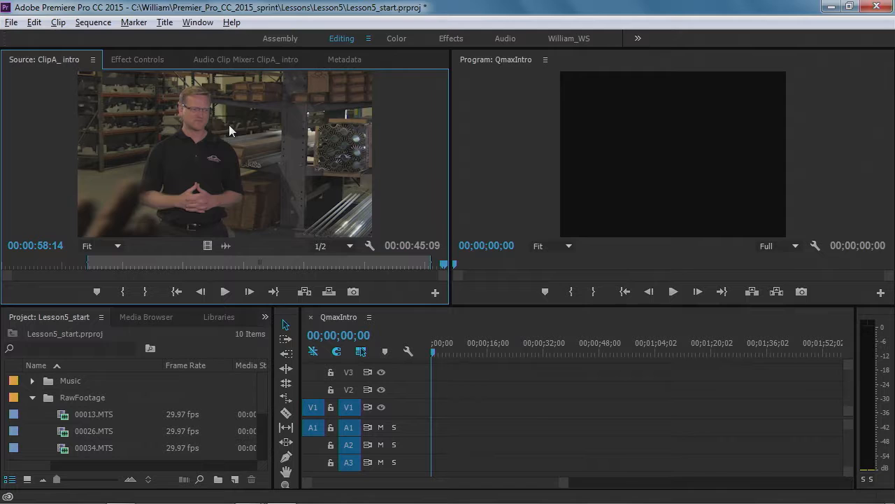
mouse_move(266, 400)
left_mouse_down()
mouse_move(262, 432)
mouse_move(262, 391)
left_mouse_up()
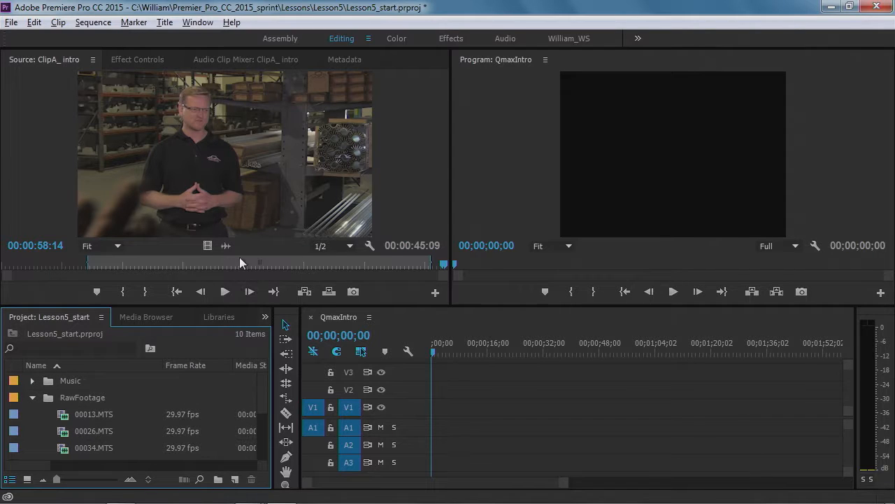
left_click(247, 153)
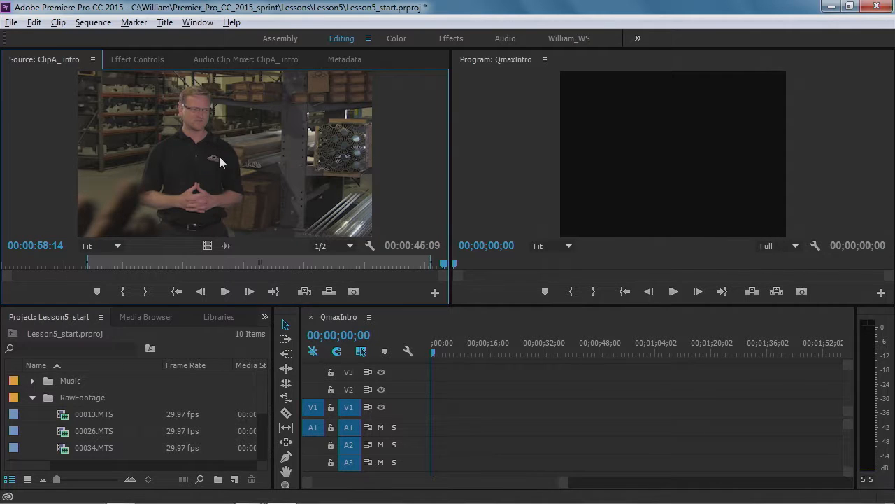
left_click_drag(233, 156, 557, 419)
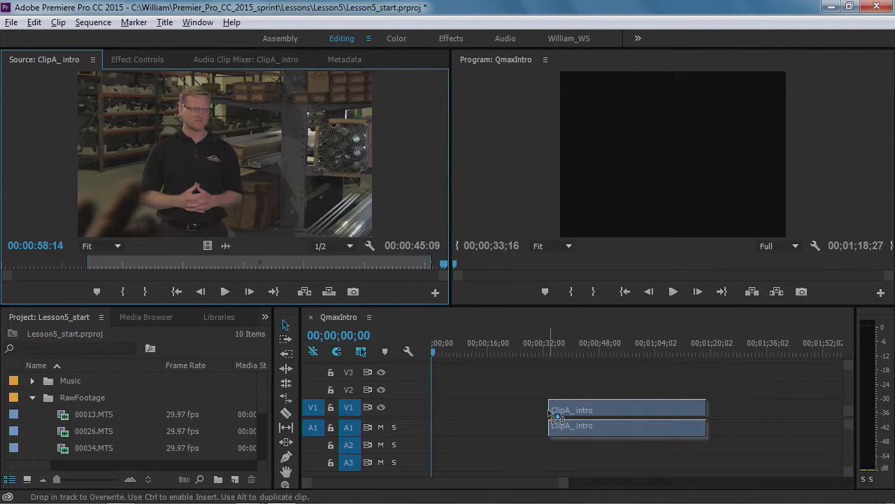
left_click_drag(549, 412, 458, 404)
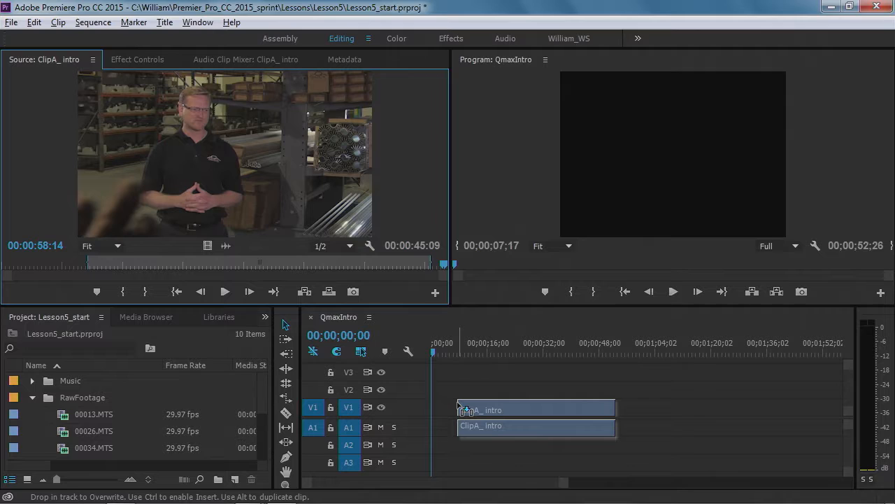
left_click_drag(458, 404, 435, 409)
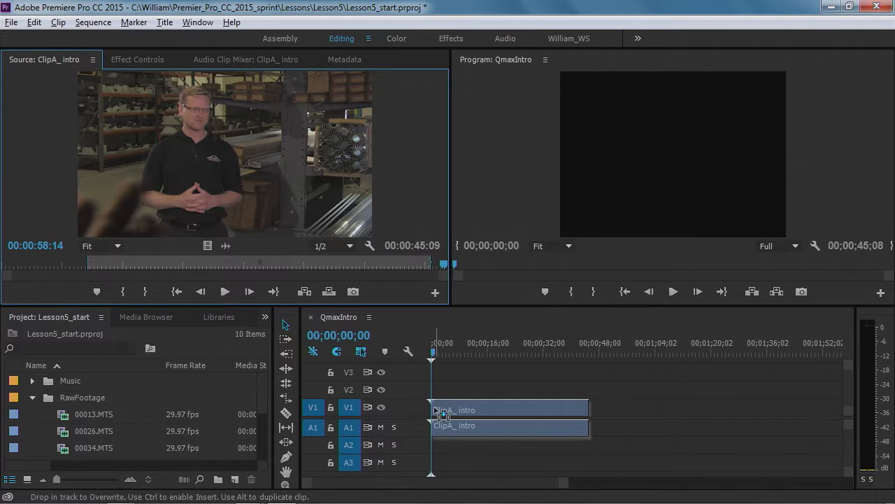
mouse_move(435, 409)
left_mouse_down()
mouse_move(455, 409)
mouse_move(437, 409)
left_mouse_up()
left_click_drag(438, 410, 438, 412)
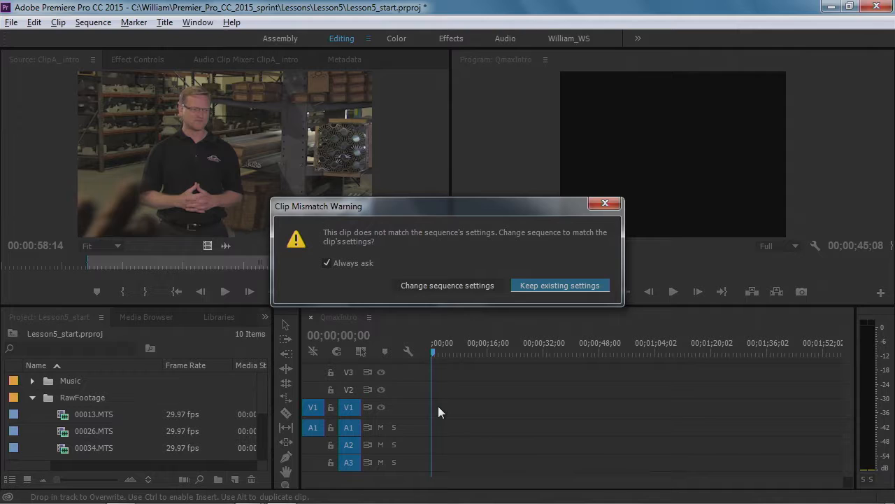
left_click(446, 287)
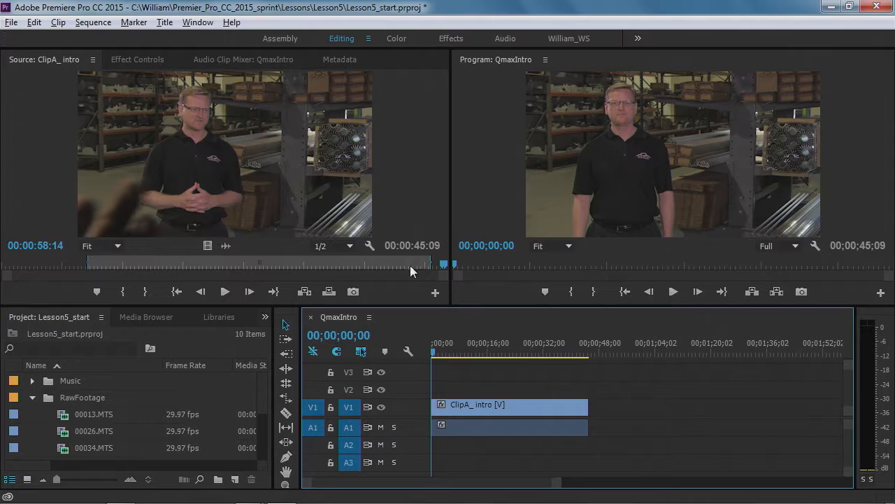
Close the QmaxIntro sequence and create a new sequence from the ClipA_ intro source clip in the empty timeline
left_click(311, 317)
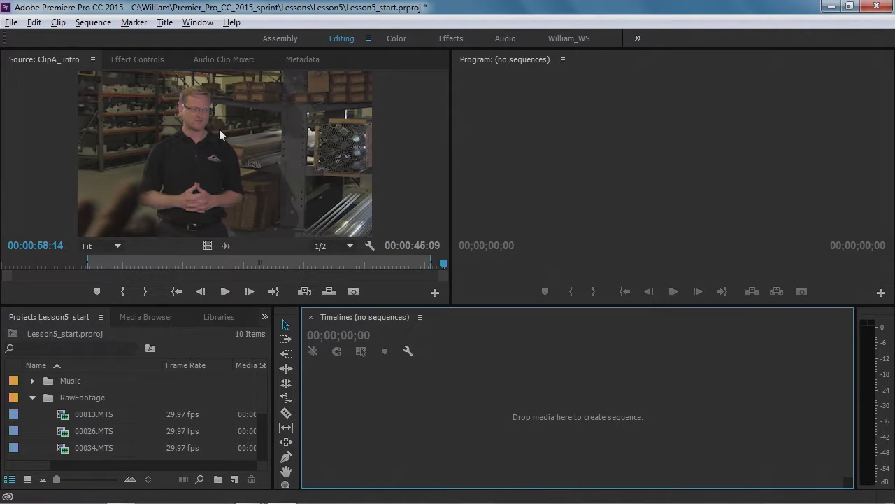
left_click_drag(201, 149, 464, 418)
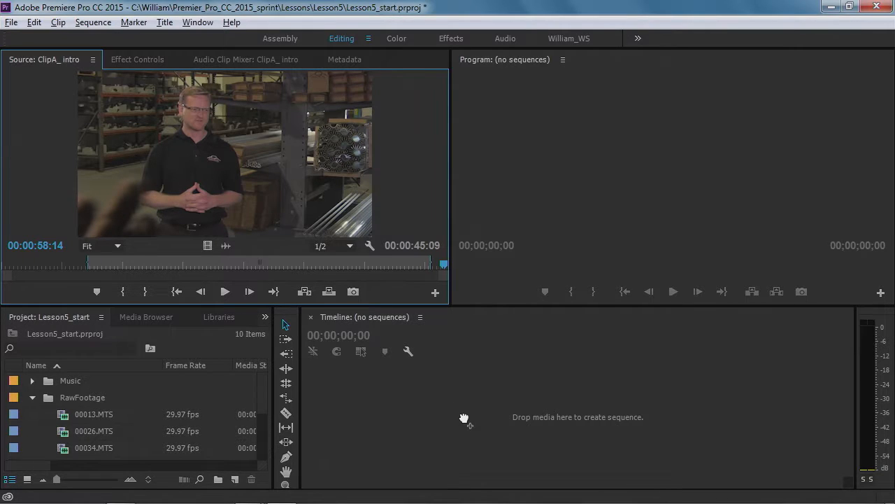
left_click_drag(464, 418, 465, 419)
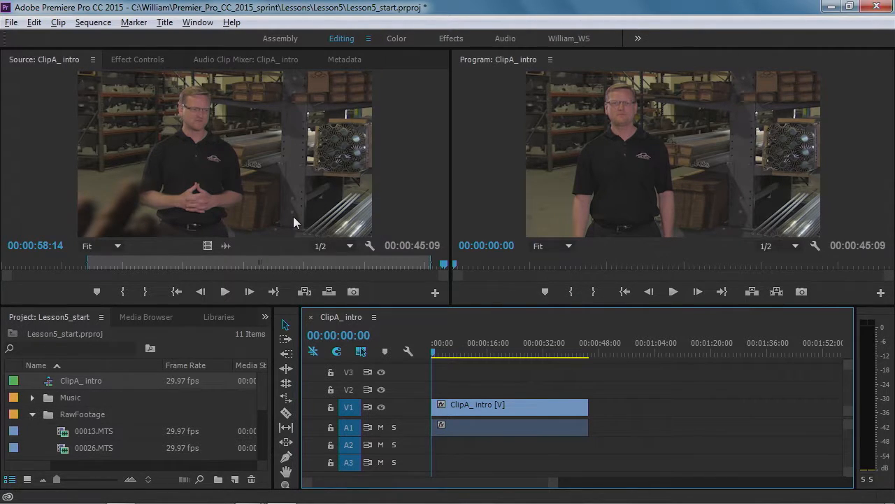
Select the 00013.MTS clip in the RawFootage bin as the next clip for the sequence
left_click_drag(263, 394, 263, 418)
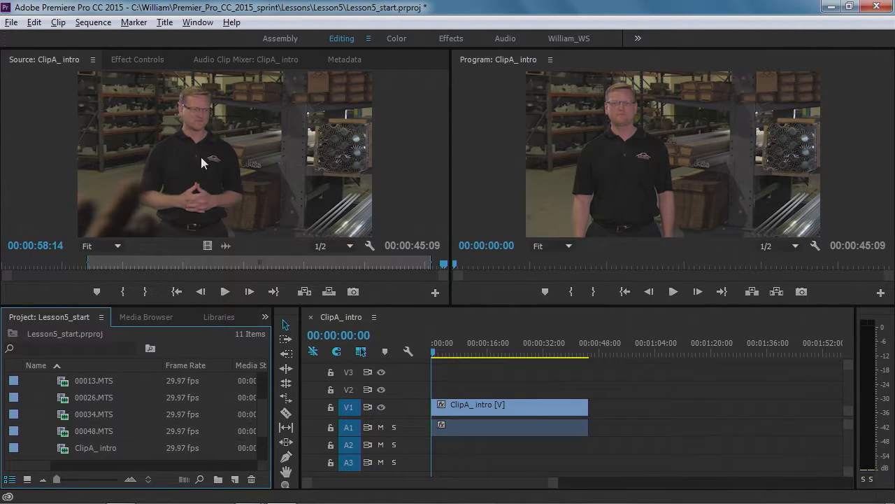
left_click(96, 380)
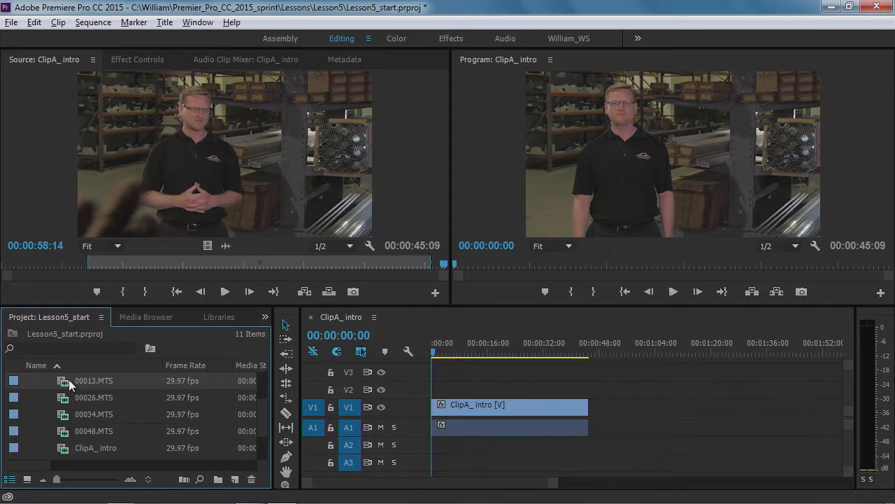
mouse_move(69, 383)
Play the start of the ClipA_ intro sequence, and compare it with the source clip's opening before its In point
left_click(673, 293)
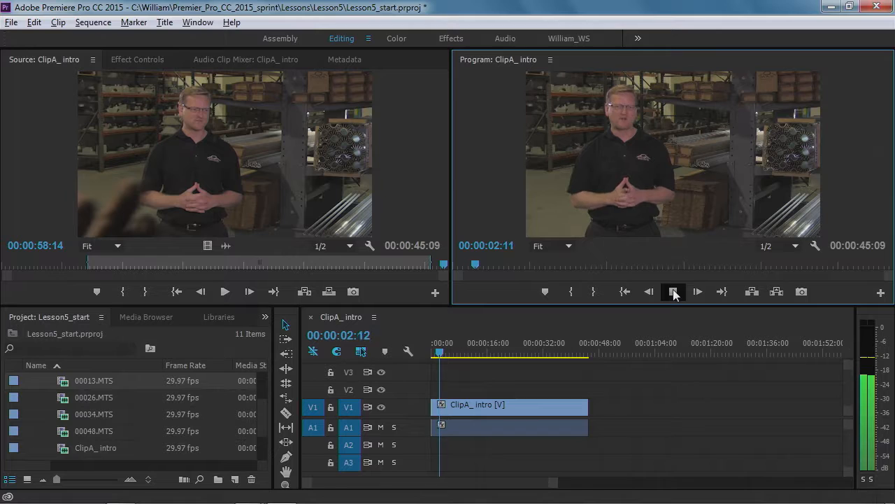
left_click(674, 294)
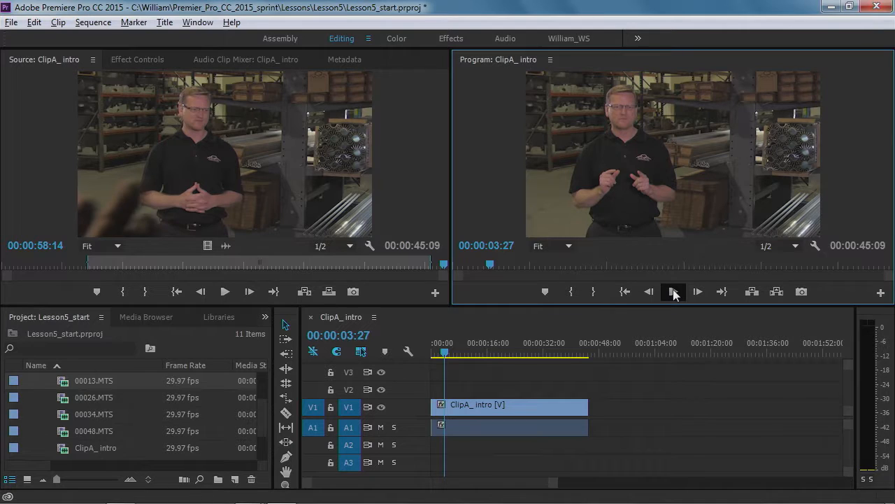
left_click_drag(444, 262, 19, 266)
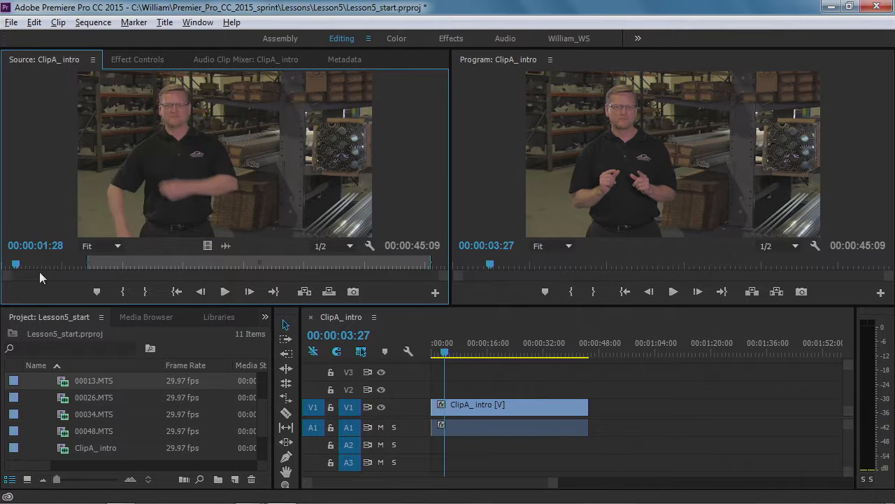
left_click(225, 292)
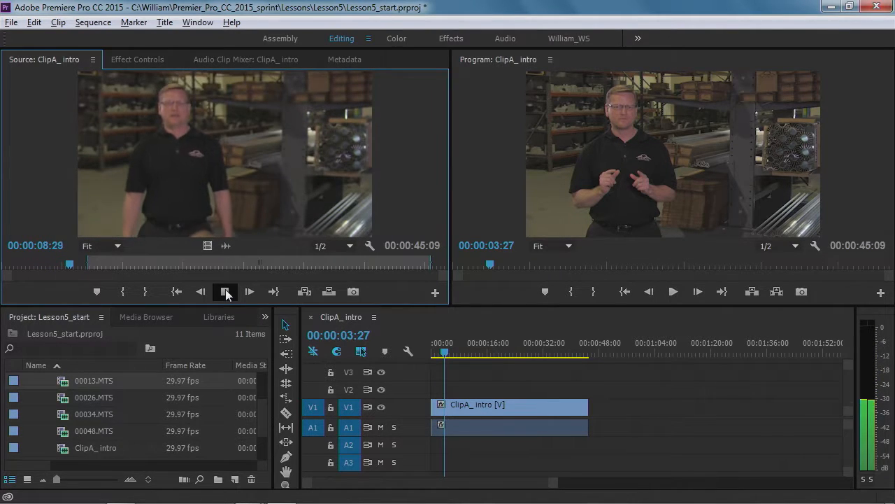
left_click(225, 292)
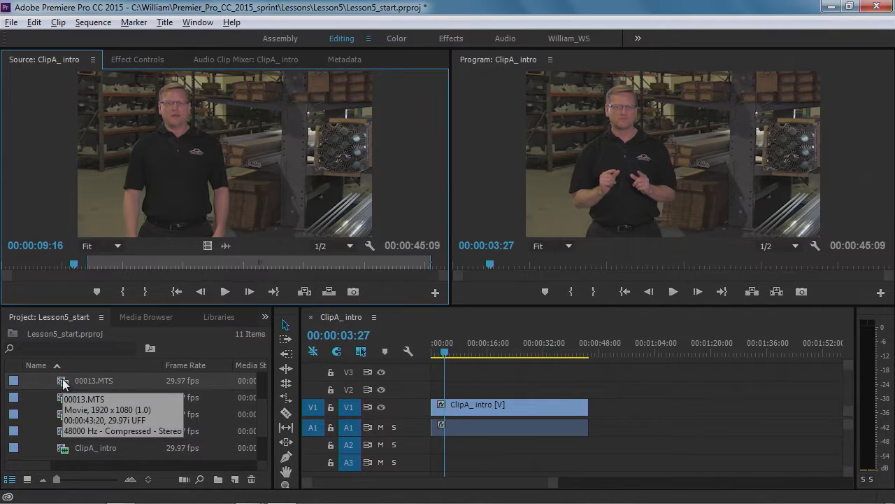
Place 00013.MTS on V1 and A1 with a gap after ClipA_ intro, and play the sequence across the gap
left_click_drag(63, 383, 621, 429)
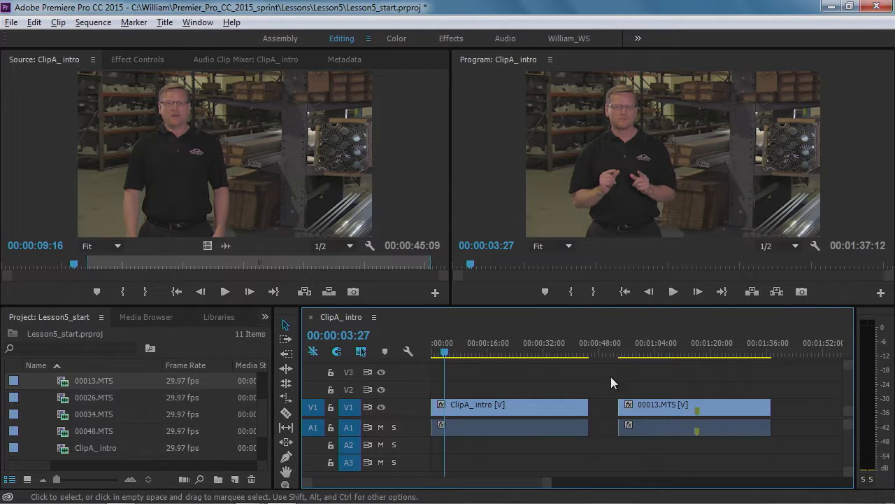
left_click(554, 350)
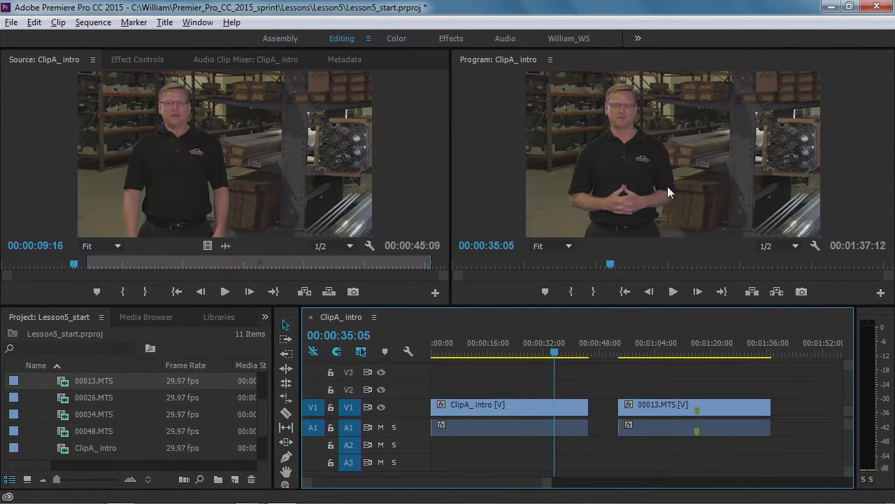
left_click(673, 291)
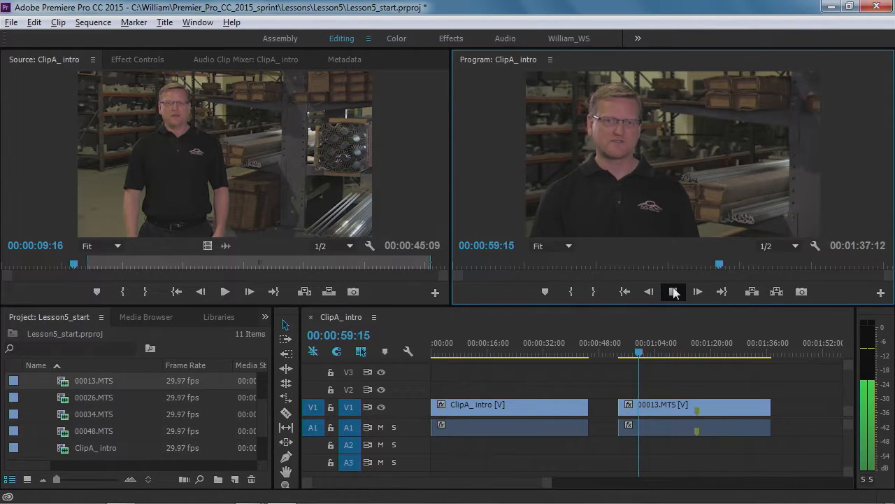
left_click(674, 292)
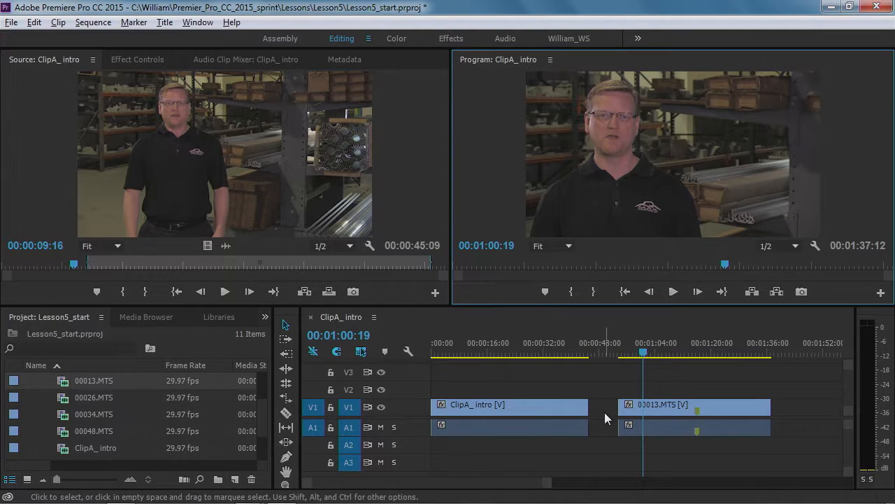
Move 00013.MTS along V1 and A1 so that it starts exactly where ClipA_ intro ends
left_click_drag(678, 410, 724, 392)
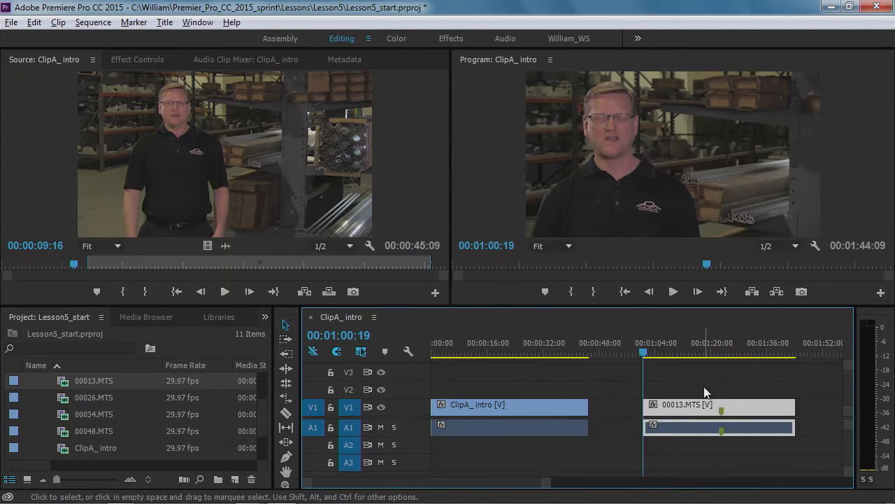
left_click_drag(695, 409, 663, 410)
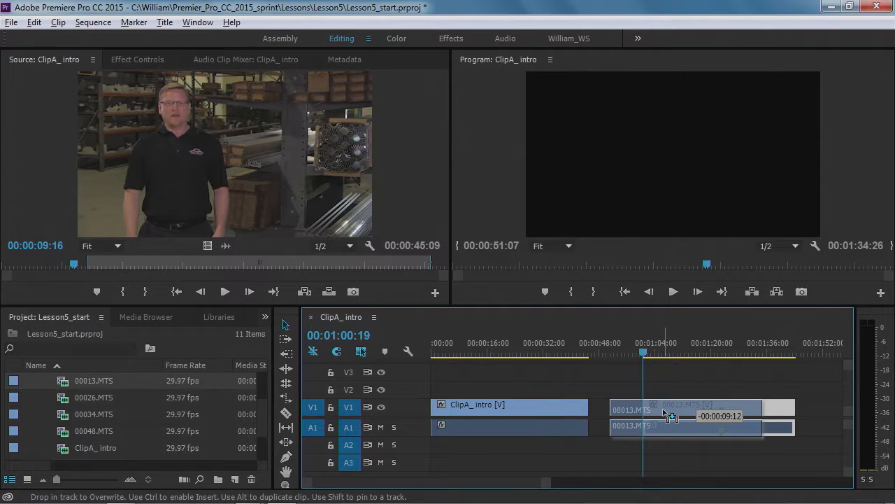
mouse_move(664, 410)
left_mouse_down()
mouse_move(672, 410)
mouse_move(645, 411)
mouse_move(653, 411)
left_mouse_up()
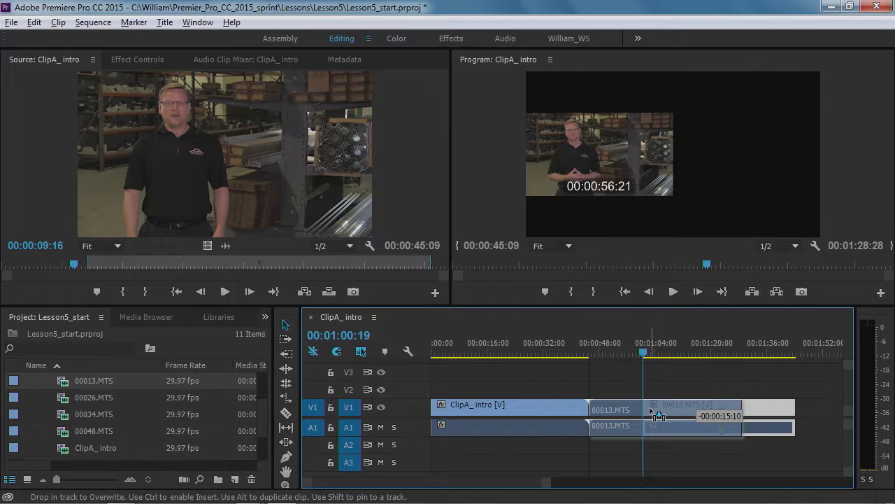
left_click_drag(654, 412, 649, 408)
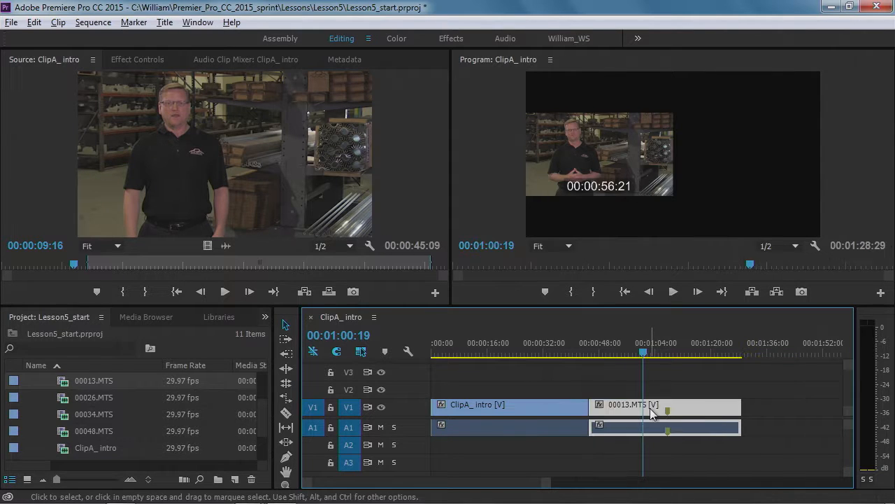
Play the sequence from 00:00:38:17 across the cut between ClipA_ intro and 00013.MTS
left_click(567, 344)
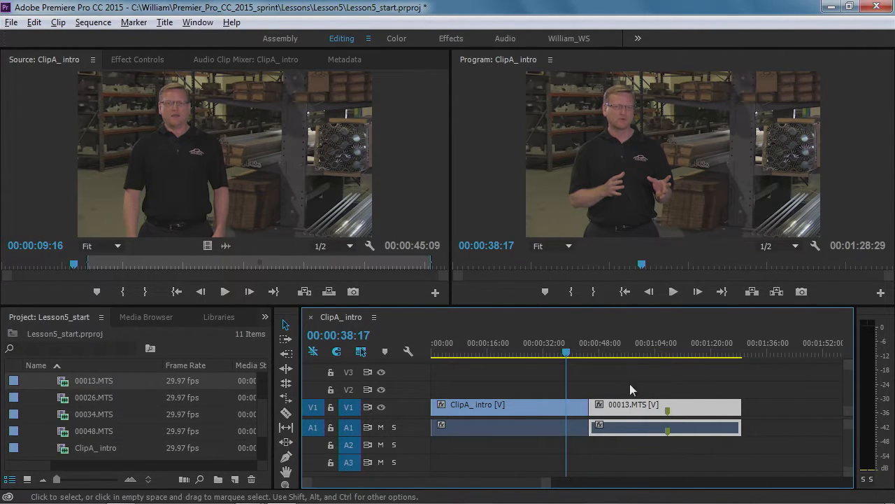
left_click(672, 291)
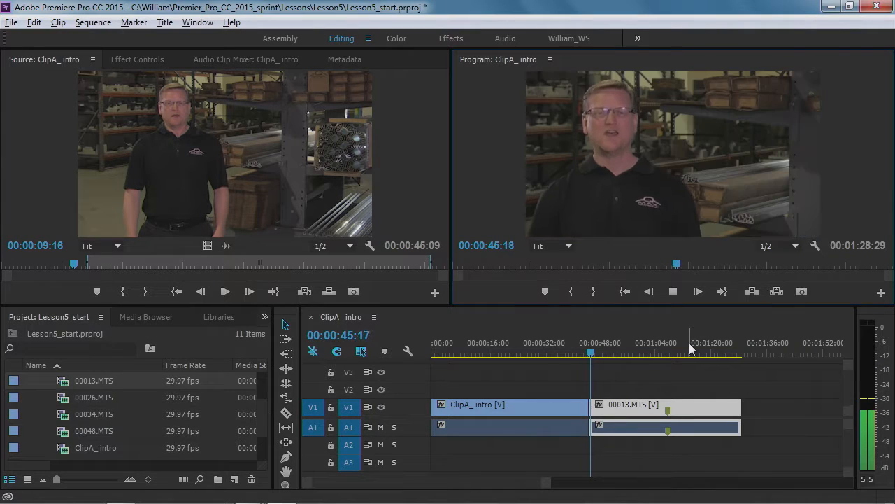
key("space")
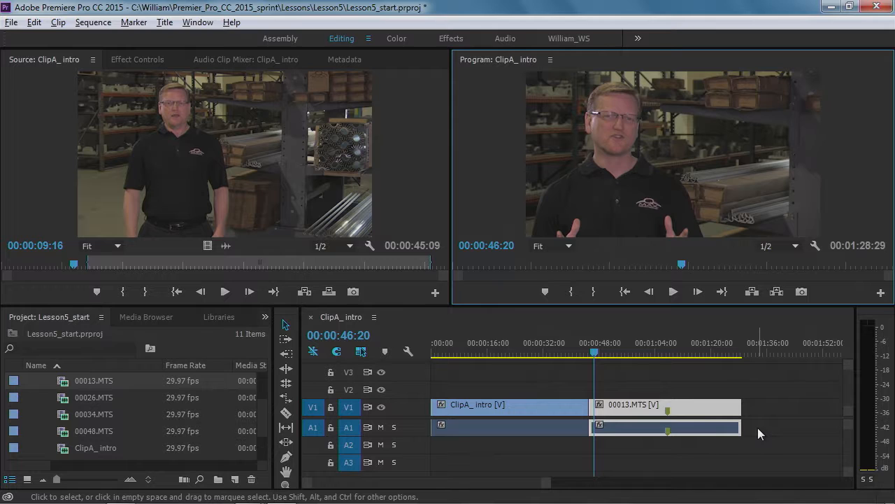
Place 00026.MTS from RawFootage on V1 and A1 at 00:01:29:08, just past the end of 00013.MTS
left_click_drag(530, 486, 571, 484)
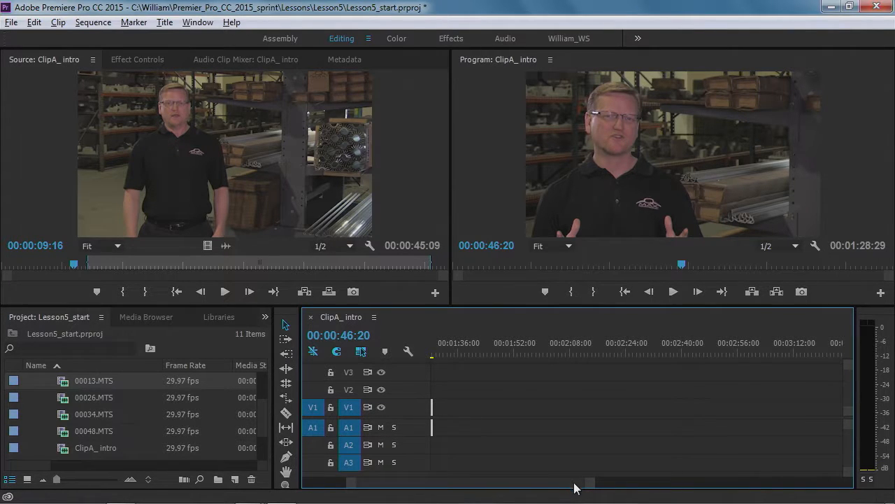
left_click_drag(575, 484, 528, 488)
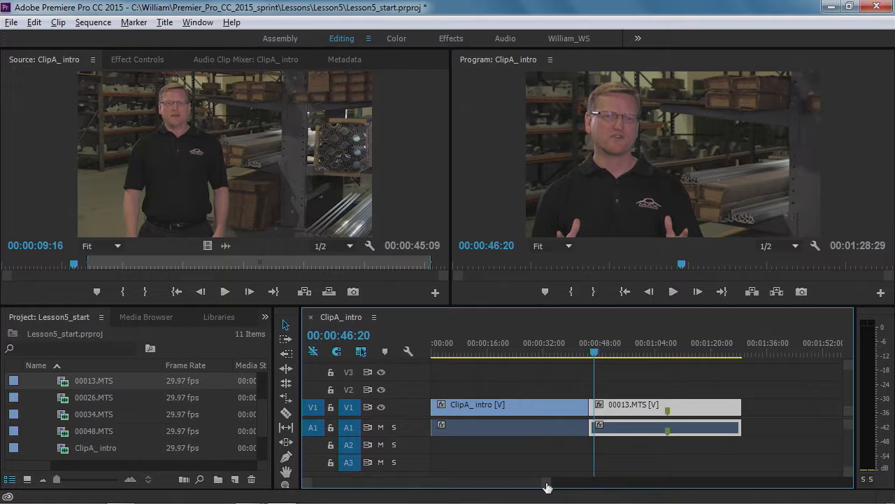
scroll(545, 487, "right", 3)
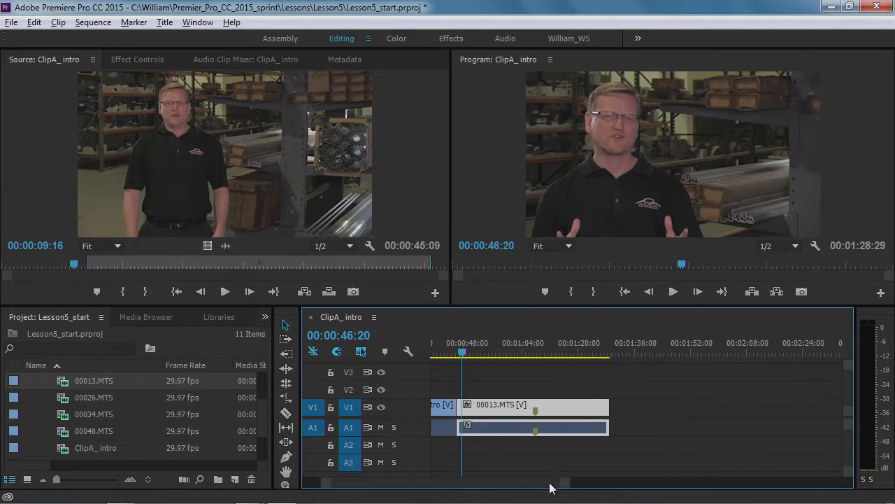
scroll(546, 487, "left", 3)
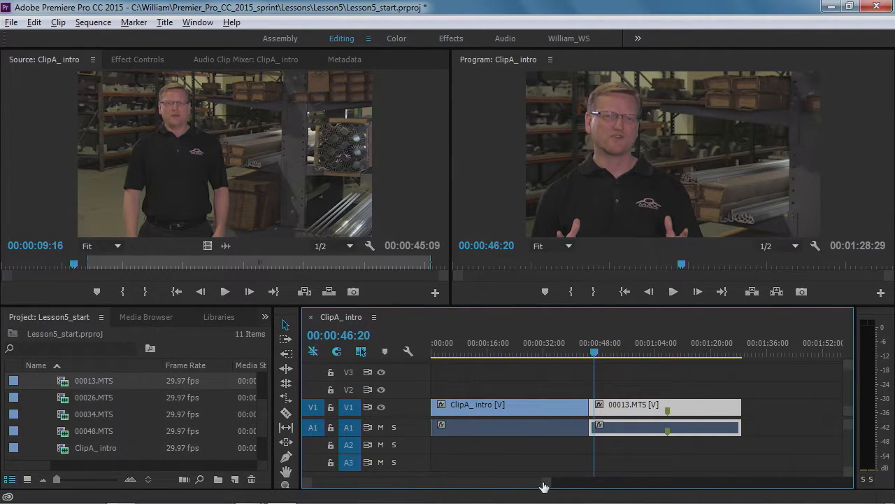
left_click_drag(547, 486, 718, 485)
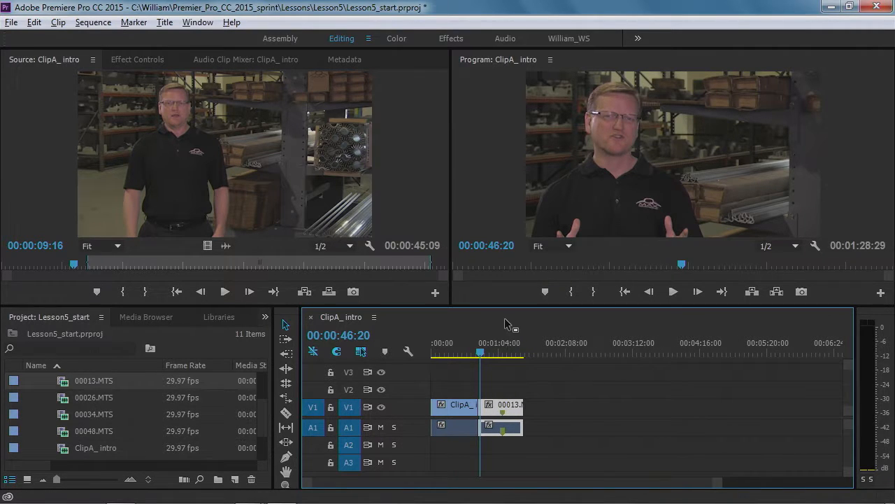
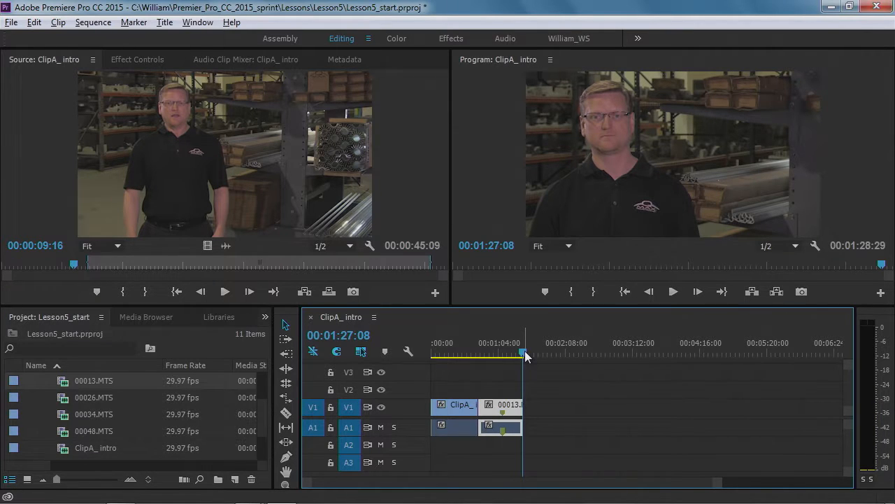
left_click_drag(524, 350, 526, 350)
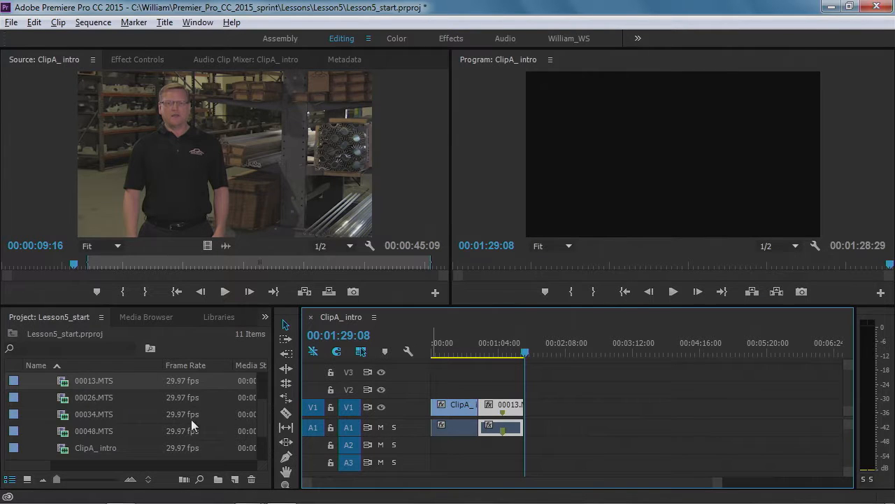
left_click(82, 399)
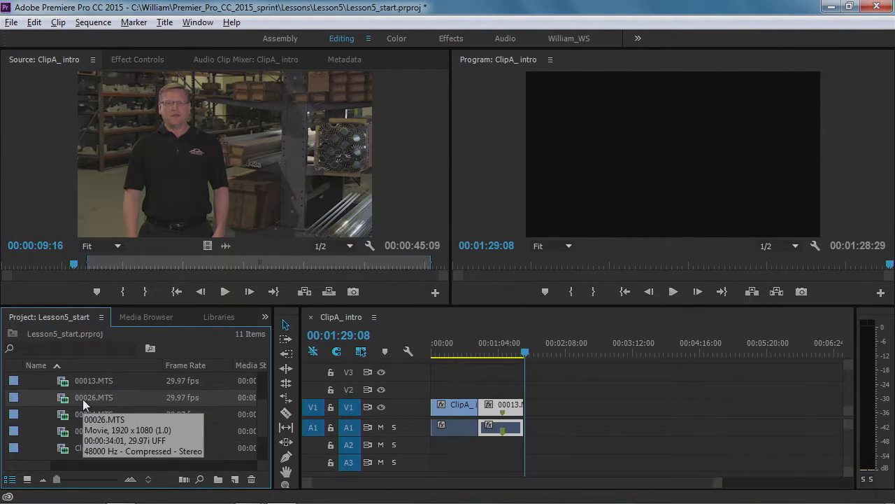
left_click_drag(82, 398, 532, 421)
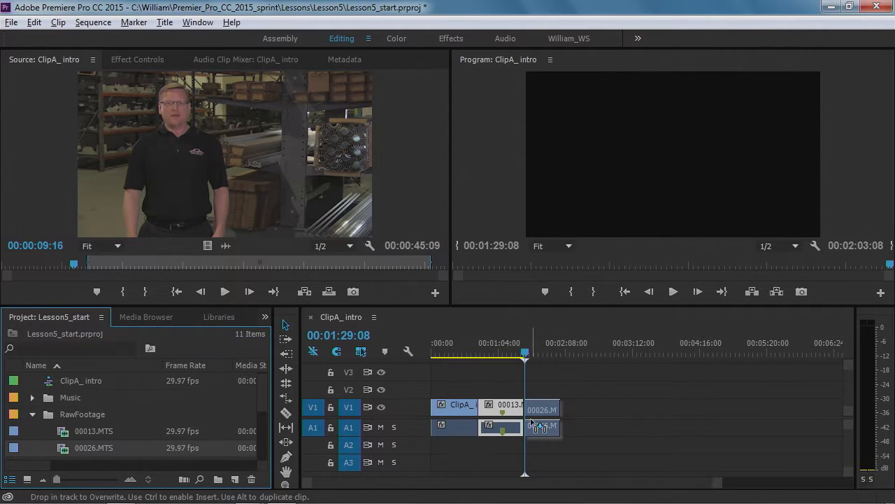
left_click_drag(531, 422, 532, 420)
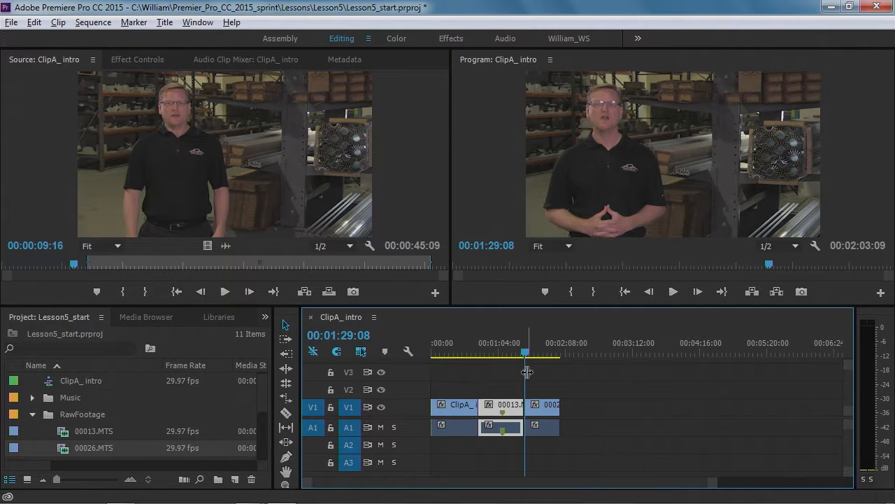
Play the sequence from 00:01:21:08 across the transition from 00013.MTS to 00026.MTS
left_click_drag(526, 353, 522, 352)
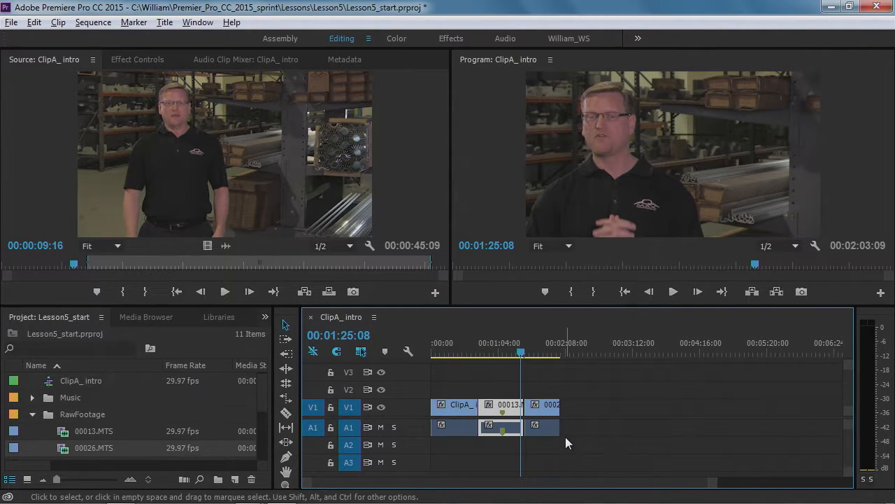
left_click(519, 354)
left_click_drag(519, 353, 516, 352)
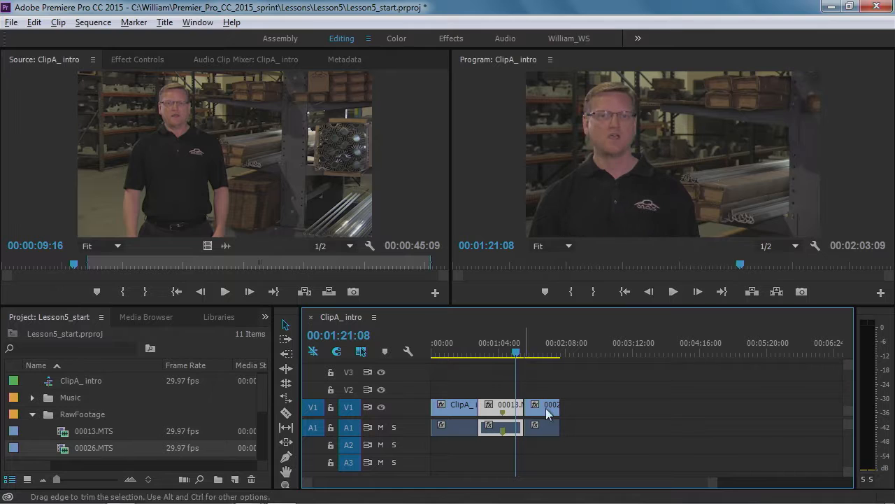
left_click(674, 292)
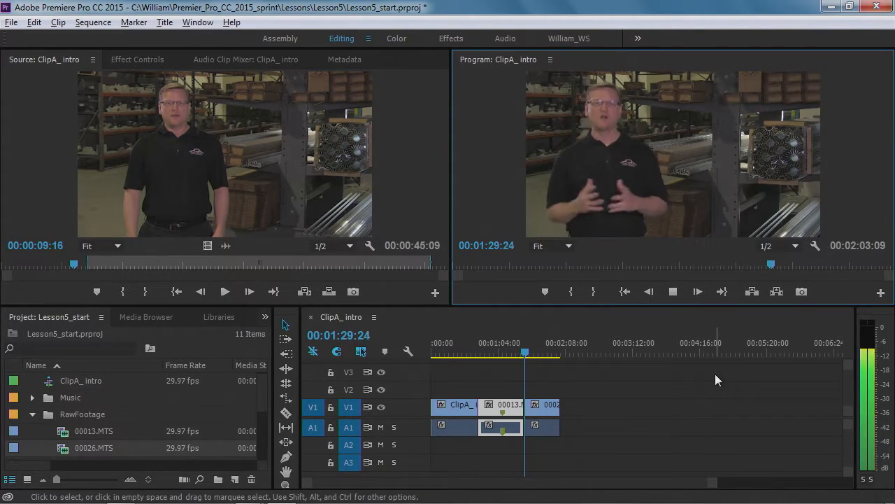
key("space")
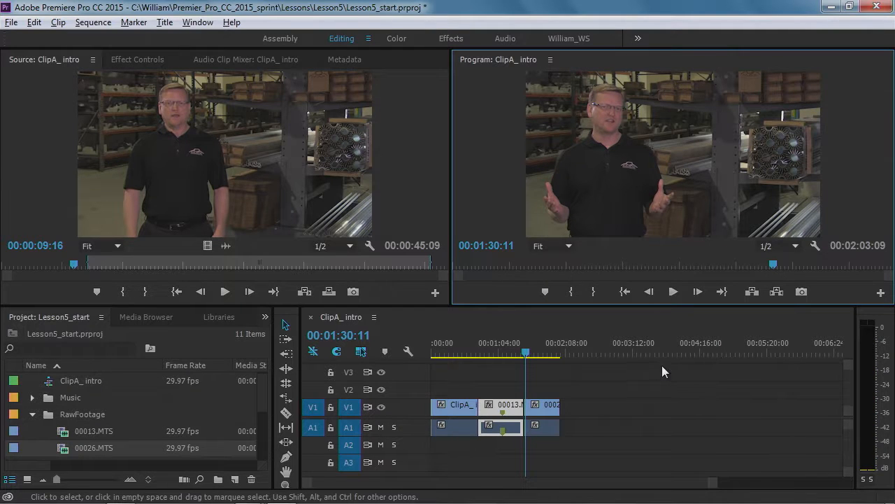
Step back frame by frame from 00:01:30:11 through the start of 00026.MTS to examine its join with 00013.MTS
key("Left")
key("Left")
key("Left")
key("Left")
key("Left")
key("Left")
key("Left")
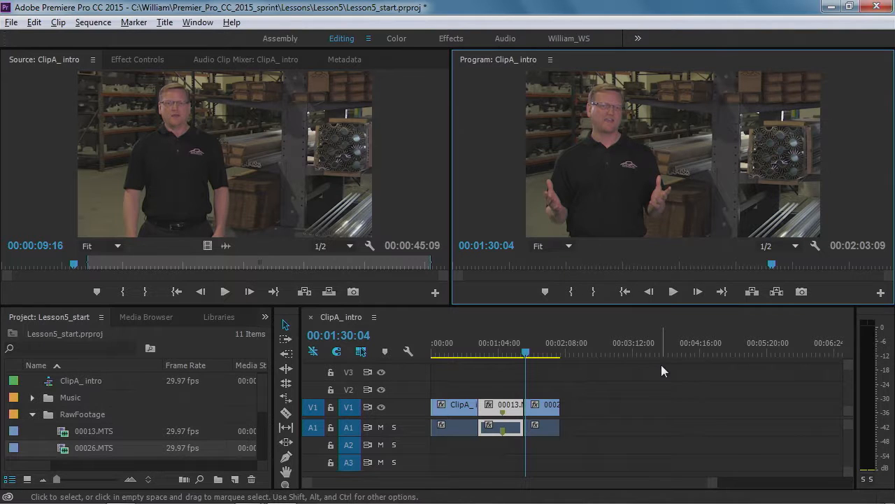
key("Left")
key("Left")
key("Left")
key("Left")
key("Left")
key("Left")
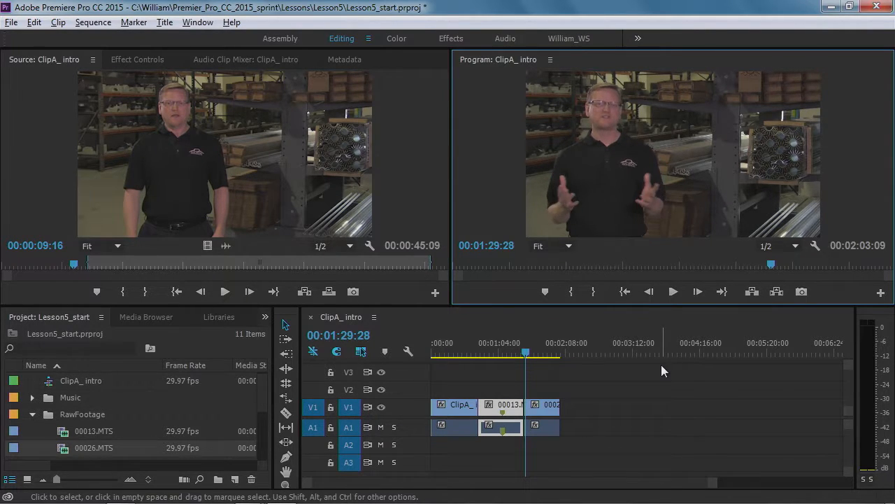
key("Left")
key("Left")
key("Left")
key("Left")
key("Left")
key("Left")
key("Left")
key("Left")
key("Left")
key("Left")
key("Left")
key("Left")
key("Left")
key("Left")
key("Left")
key("Left")
key("Left")
key("Left")
key("Left")
key("Left")
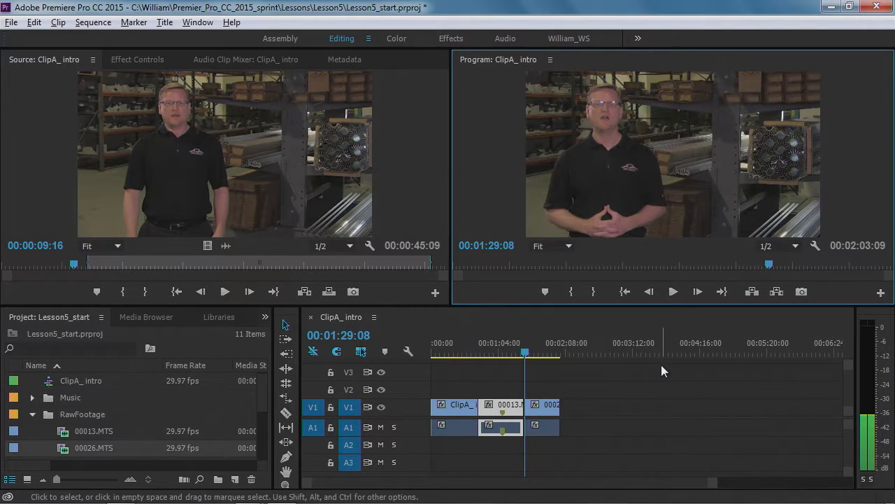
key("Left")
key("Left")
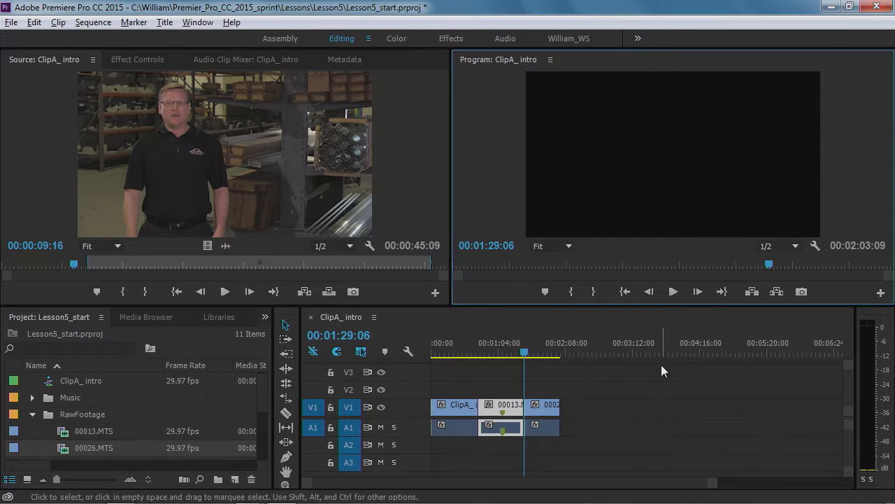
key("Left")
key("Left")
key("Left")
key("Left")
key("Left")
key("Left")
Set the playhead to 00:00:31:09 and move 00026.MTS about 1 minute 44 seconds later along V1 and A1, well clear of 00013.MTS
left_click_drag(525, 351, 493, 353)
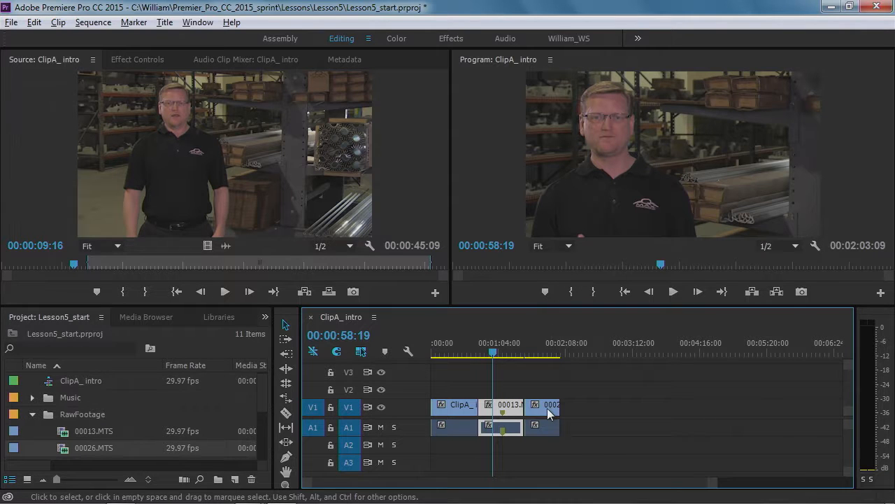
left_click_drag(493, 354, 463, 354)
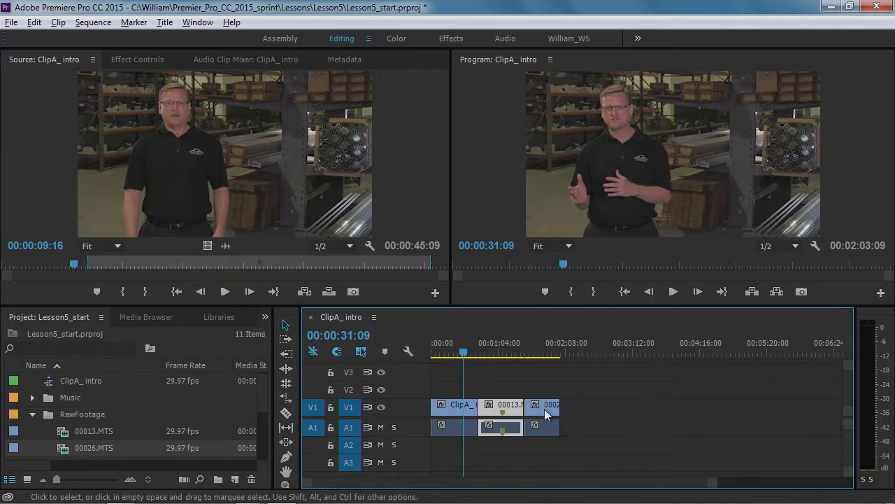
left_click_drag(545, 408, 656, 412)
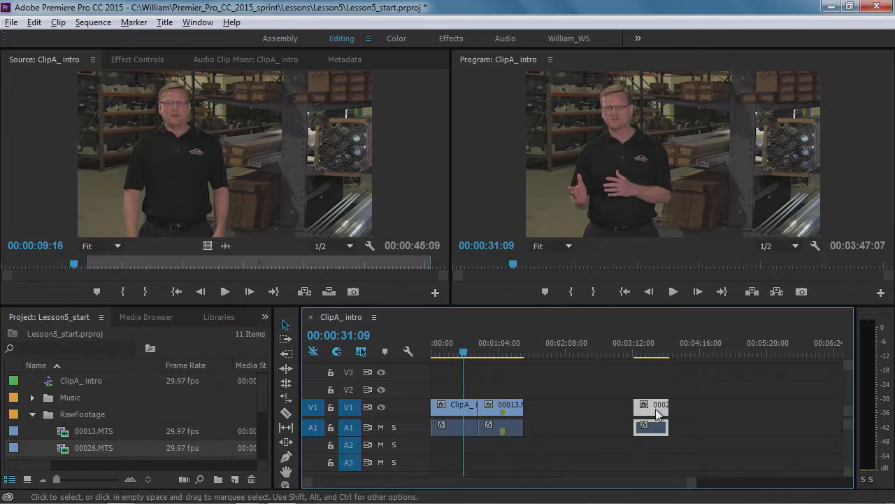
Move 00026.MTS back along V1 and A1 to about 00:01:07:14, overwriting the second half of 00013.MTS
left_click_drag(663, 425, 554, 415)
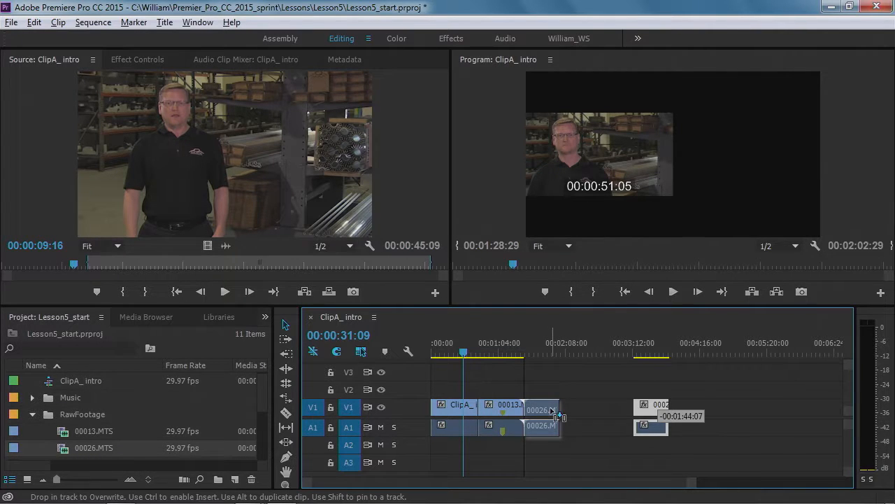
left_click_drag(554, 416, 536, 417)
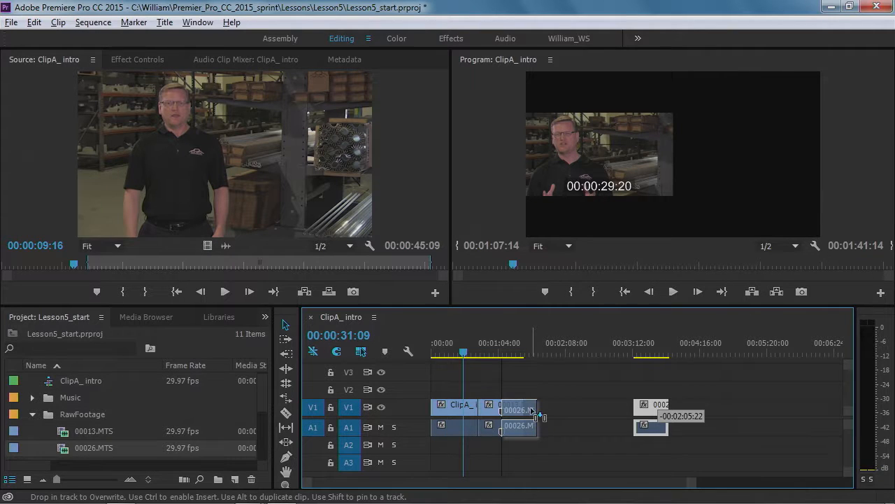
left_click_drag(533, 411, 535, 413)
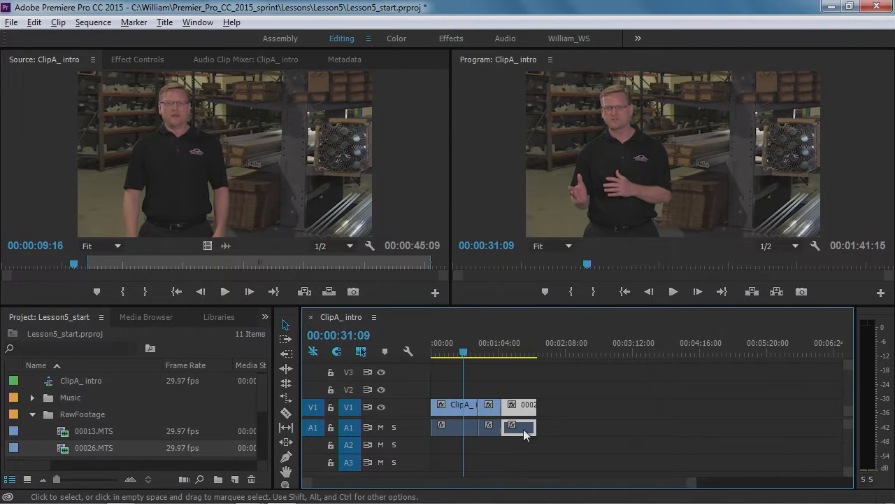
Play the sequence from 00:00:57:29 across the cut where 00026.MTS overwrites 00013.MTS
left_click_drag(481, 352, 492, 352)
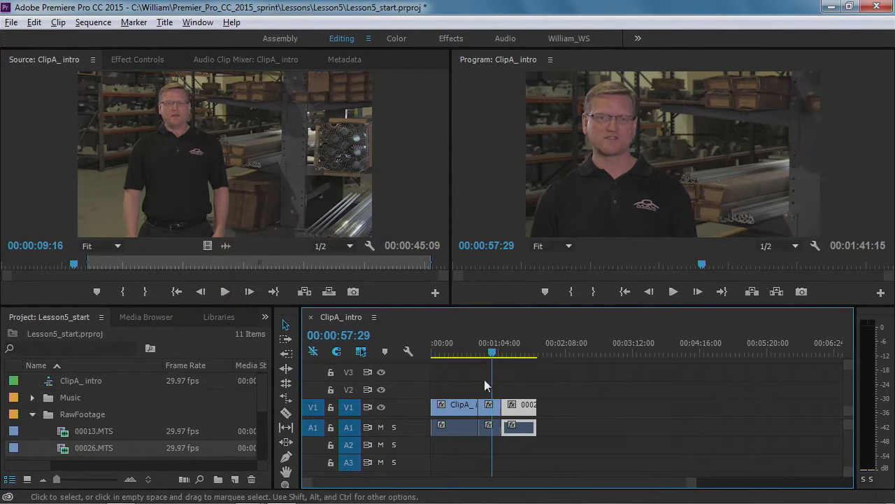
key("space")
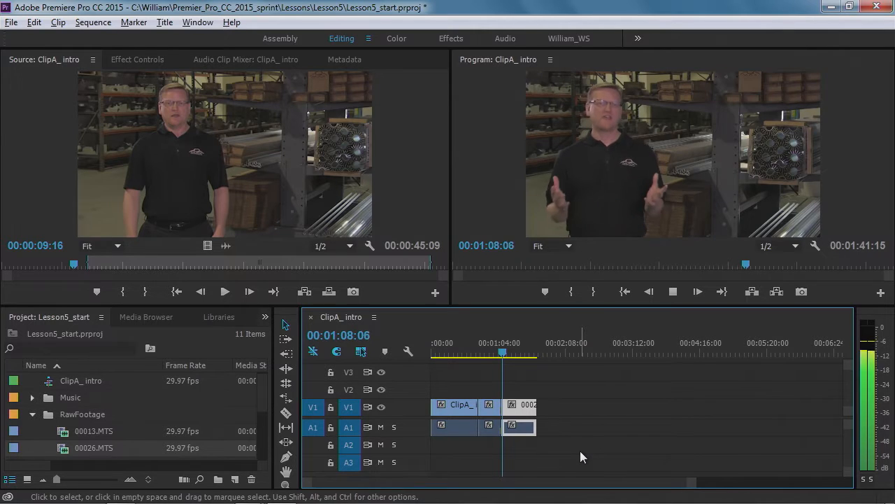
key("space")
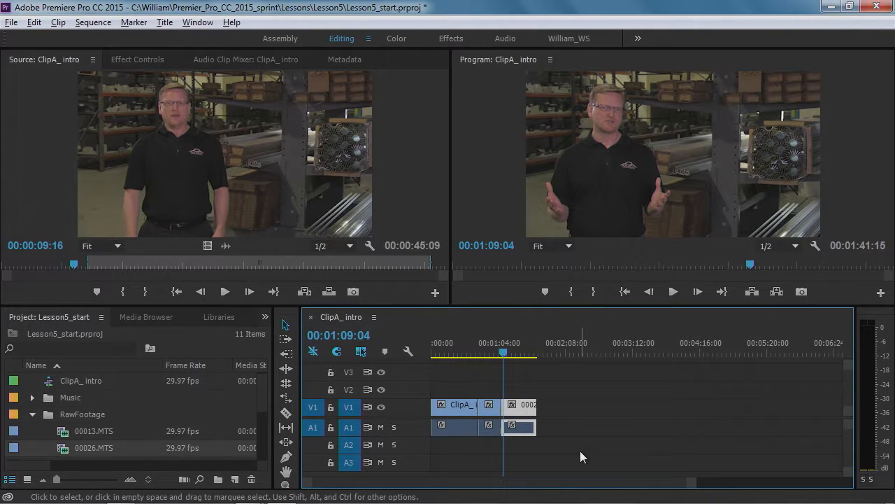
Undo the move that placed 00026.MTS over 00013.MTS
left_click(35, 23)
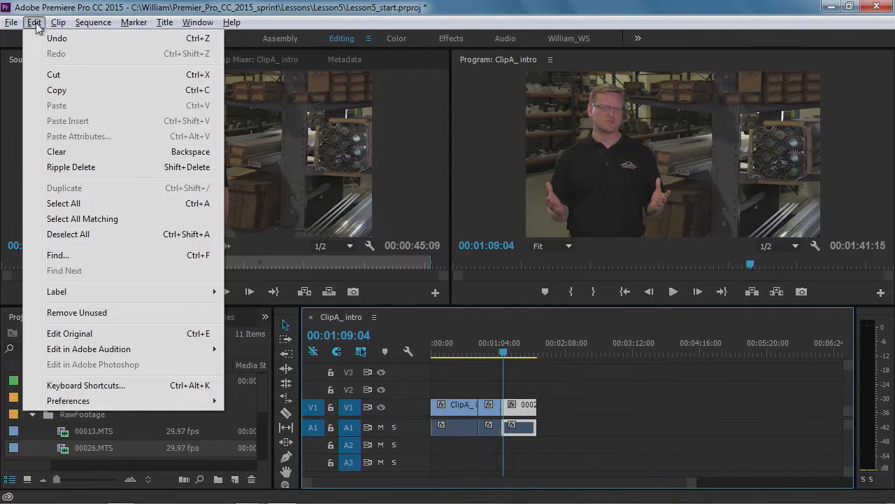
left_click(205, 40)
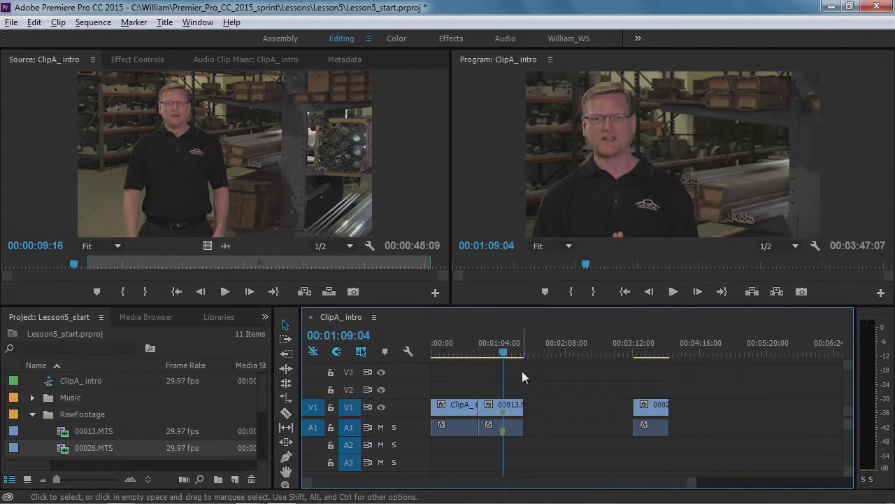
Move the 00026.MTS clip on V1 and A1 back against the end of 00013.MTS to close the gap
left_click_drag(659, 407, 554, 411)
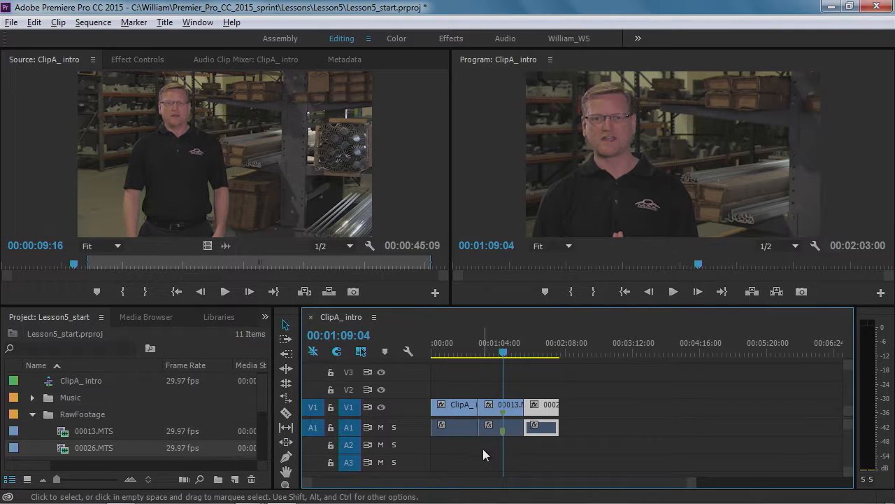
Open the 00034.MTS clip from the RawFootage bin in the Source monitor
left_click(260, 399)
left_click_drag(259, 399, 253, 419)
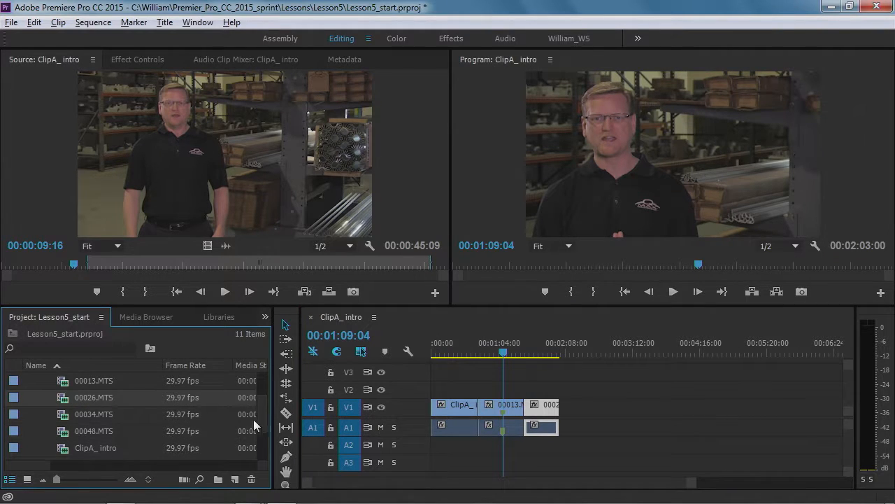
double_click(66, 417)
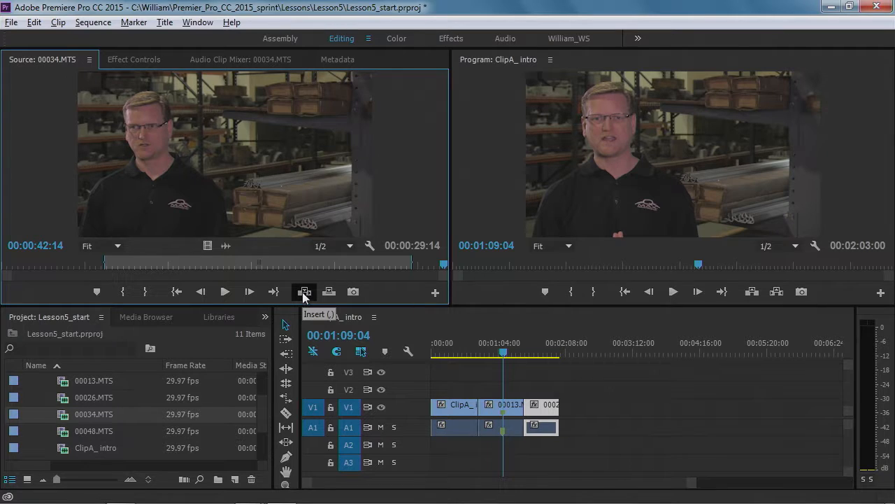
Try an insert edit and an overwrite edit of 00034.MTS at the playhead inside 00013.MTS, undoing each one
left_click(304, 293)
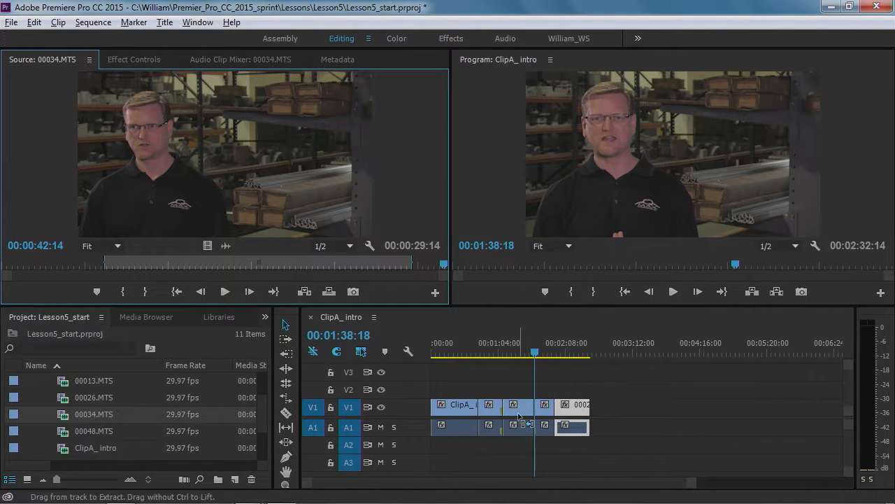
key("ctrl+z")
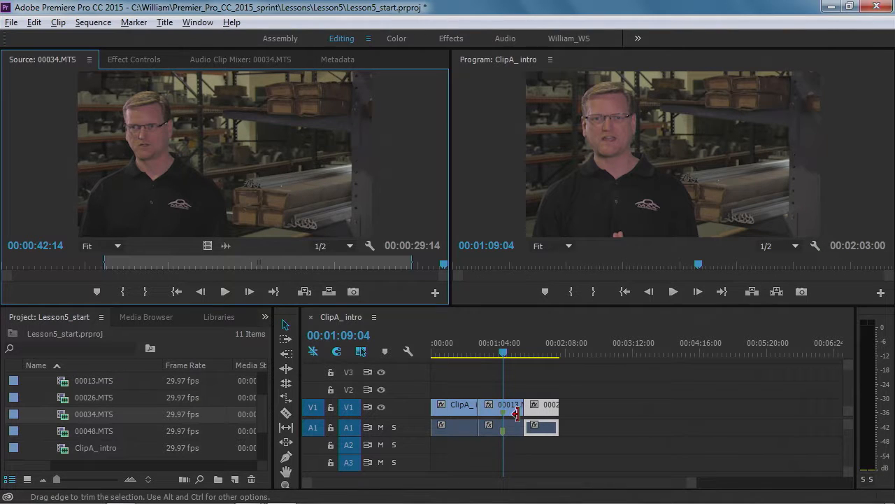
left_click(327, 291)
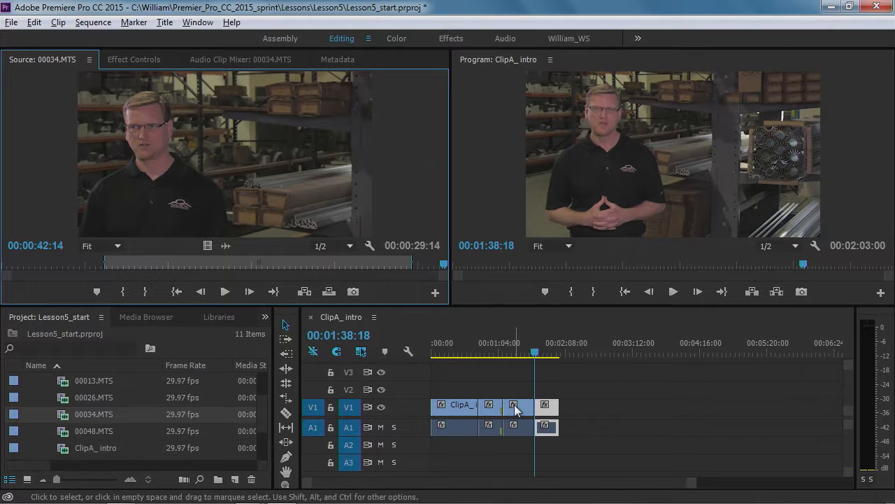
key("ctrl+z")
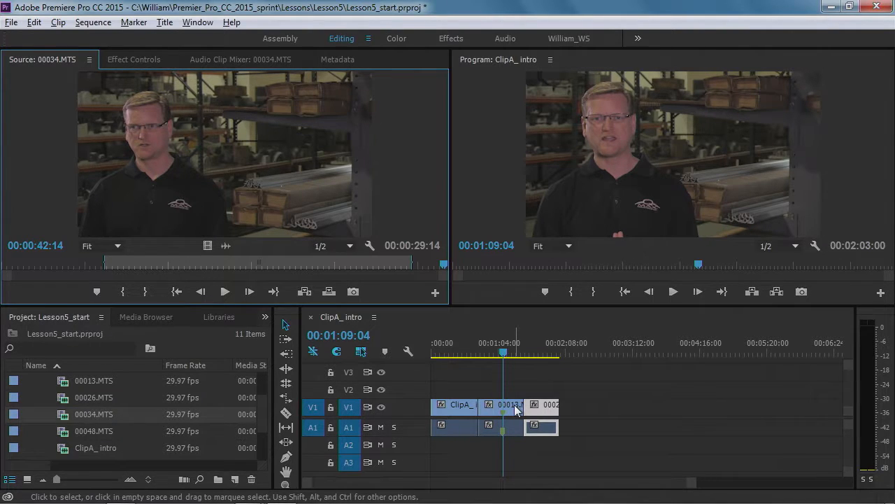
Insert the marked range of 00034.MTS at the end of the sequence, right after the 00026.MTS clip
key("shift+o")
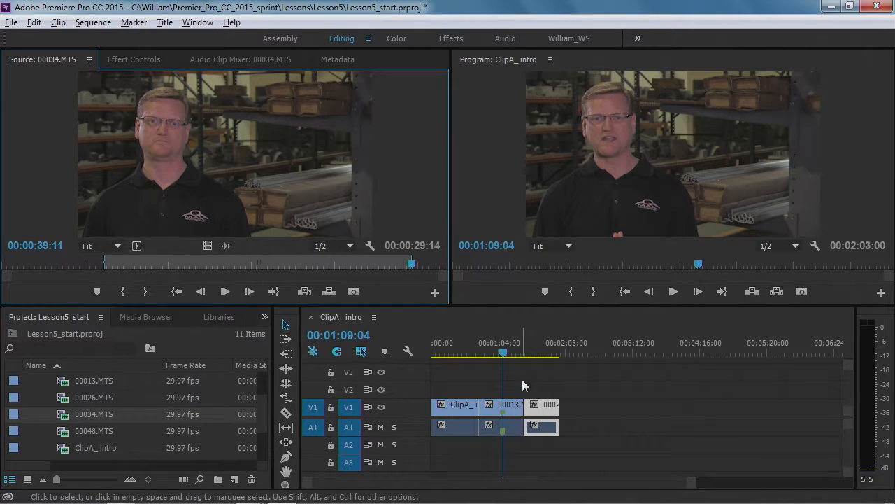
left_click(522, 379)
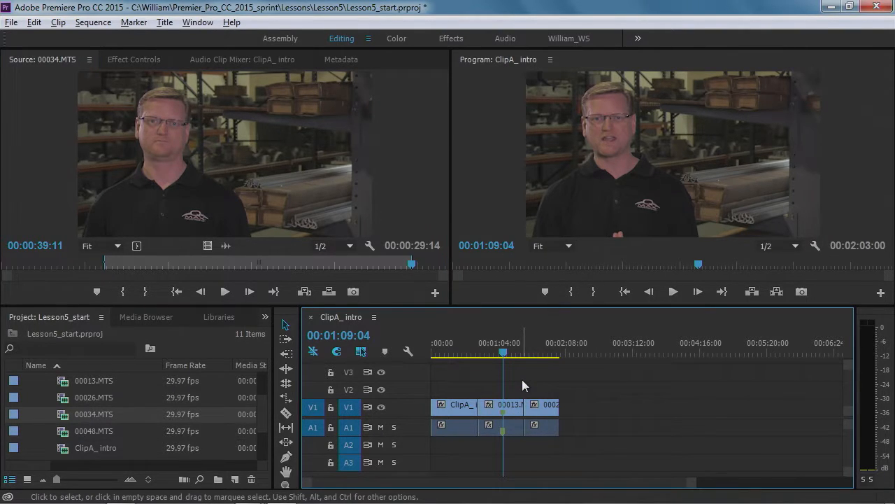
key("Up")
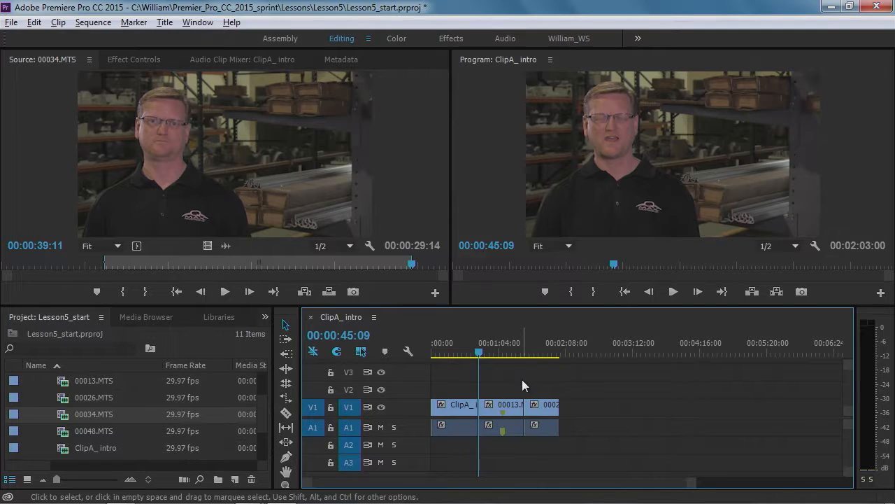
key("Down")
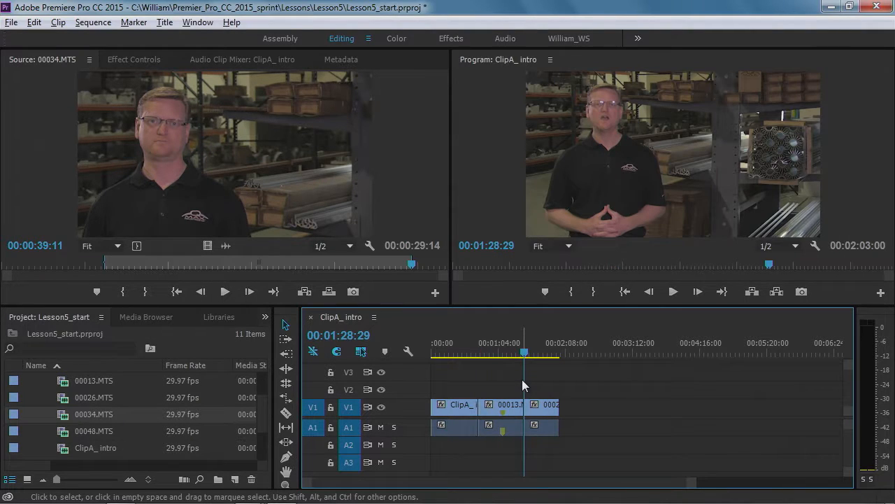
key("Down")
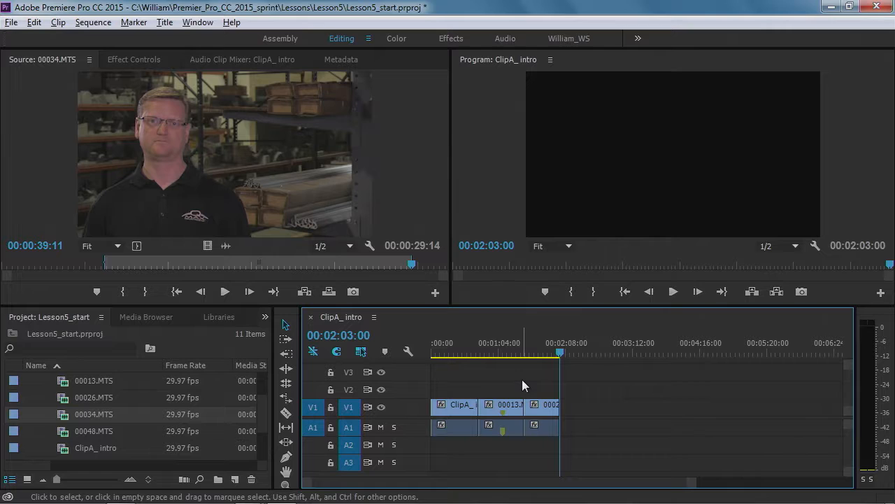
left_click(287, 180)
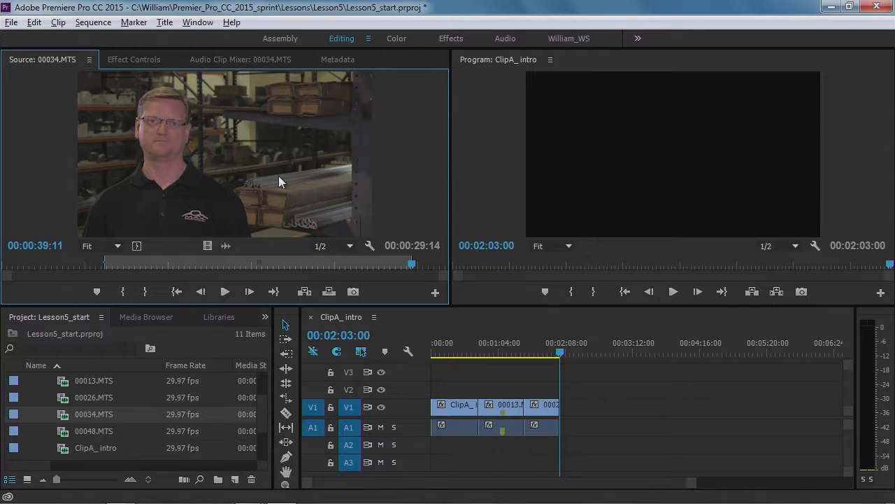
left_click(305, 292)
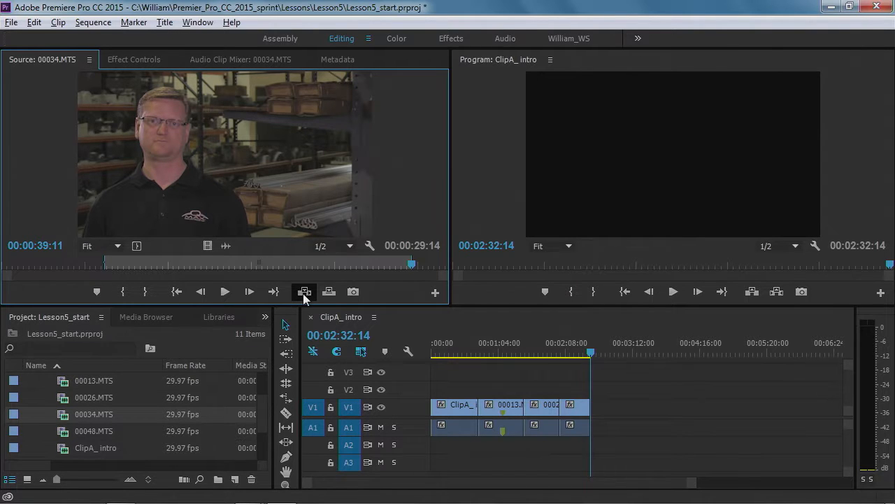
Add the 00048.MTS clip from the project to the end of the sequence, directly after 00034.MTS
left_click(105, 430)
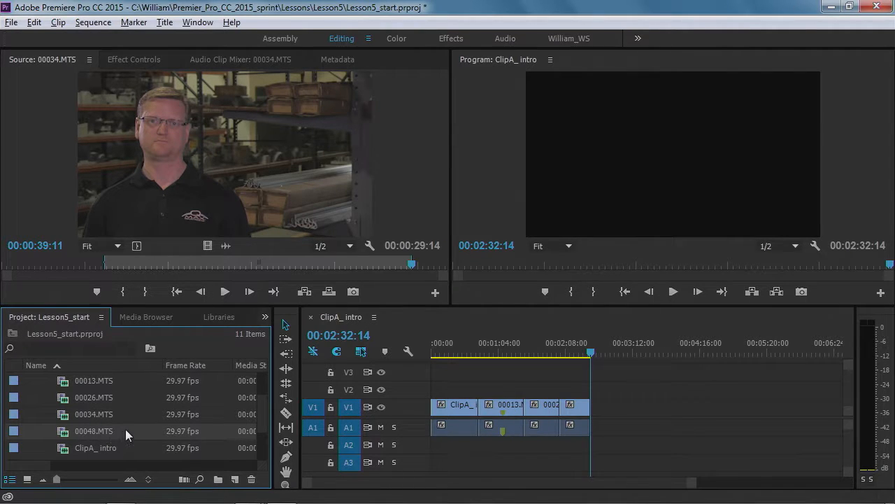
left_click(68, 434)
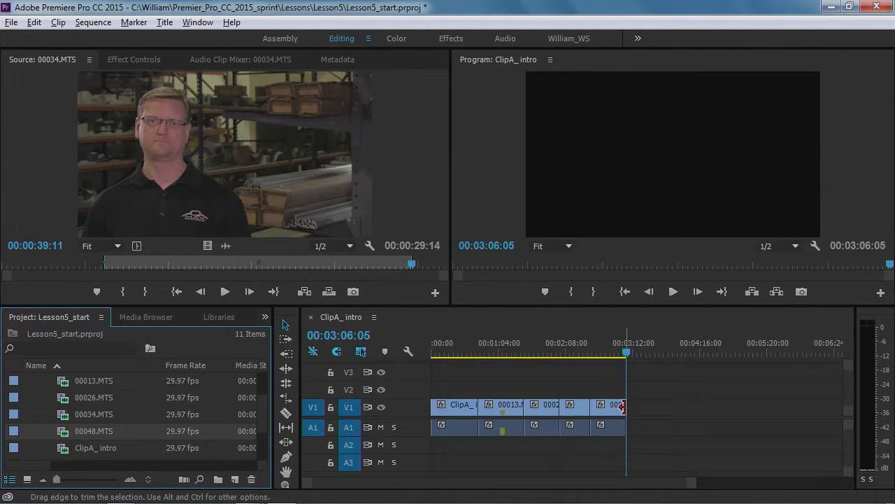
Step the playhead back through the edit points to the cut between the ClipA_ intro and 00013.MTS clips
key("Down")
key("Down")
key("Up")
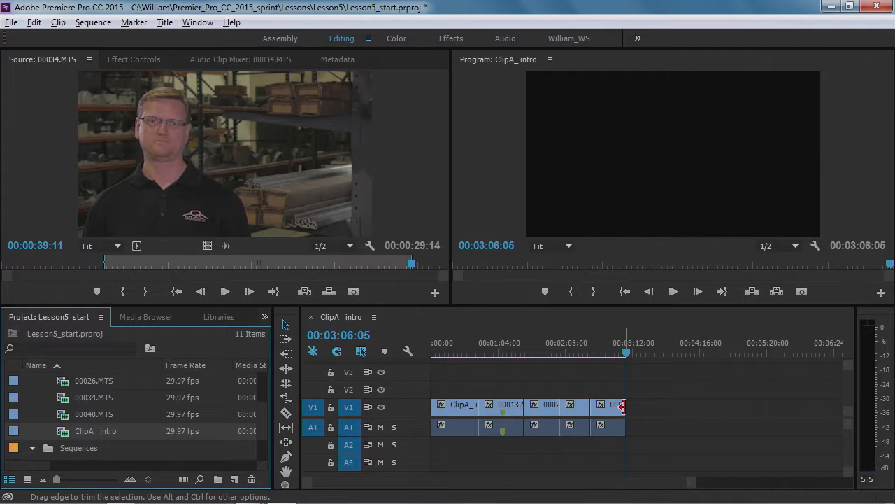
left_click(731, 412)
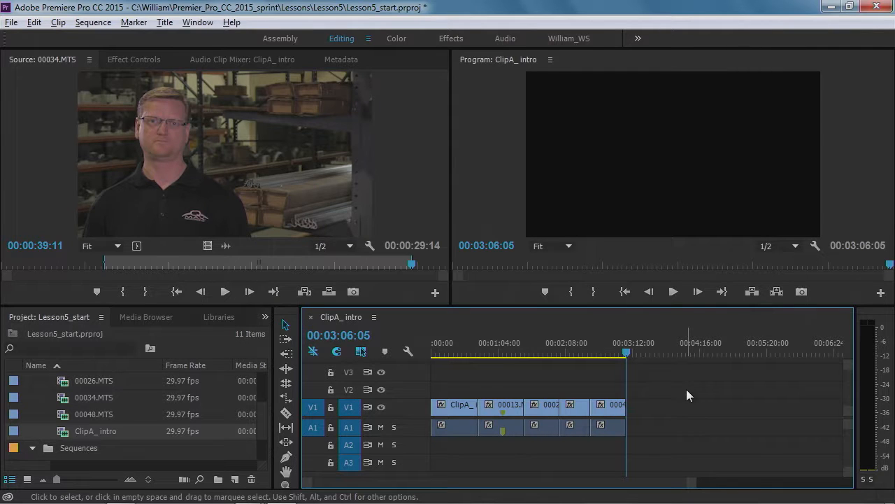
key("Up")
key("Down")
key("Up")
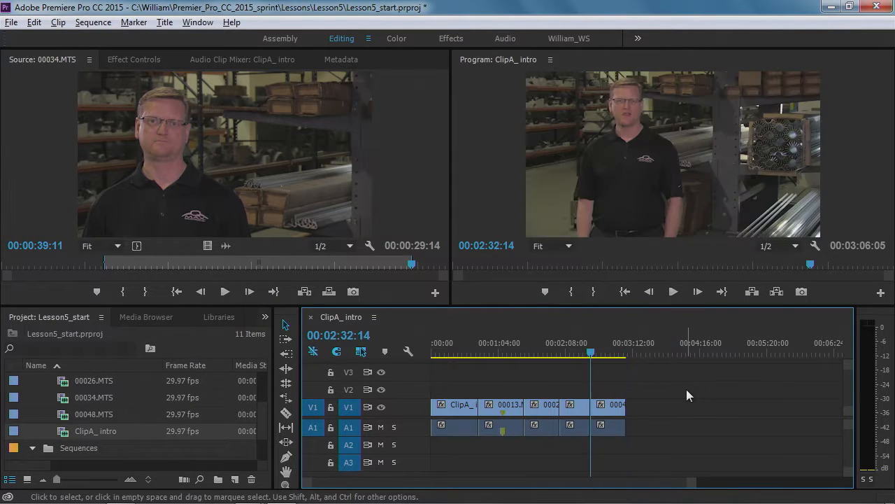
key("Up")
key("Up")
key("Up")
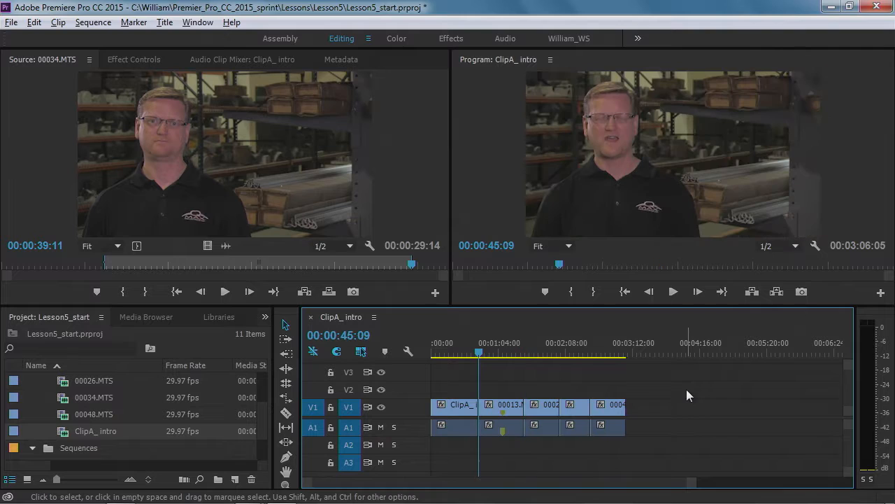
Play the sequence forward and backward across the first cut to review the transition, stopping shortly before the cut
key("space")
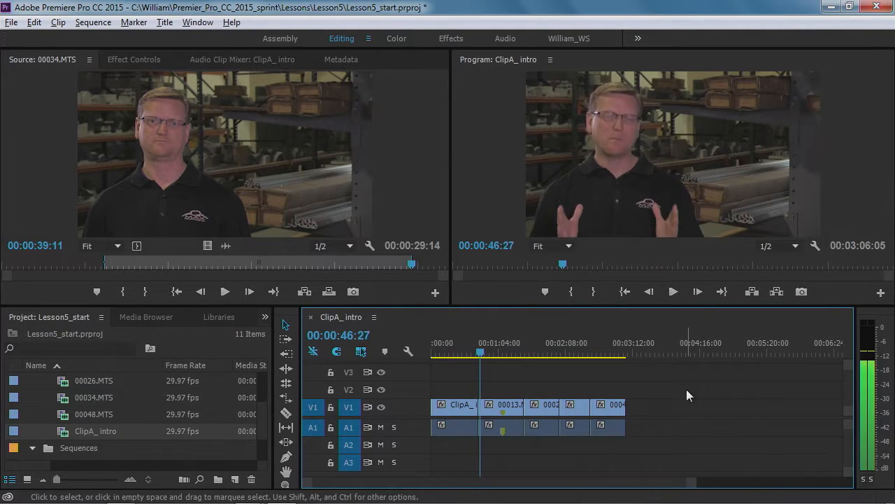
key("space")
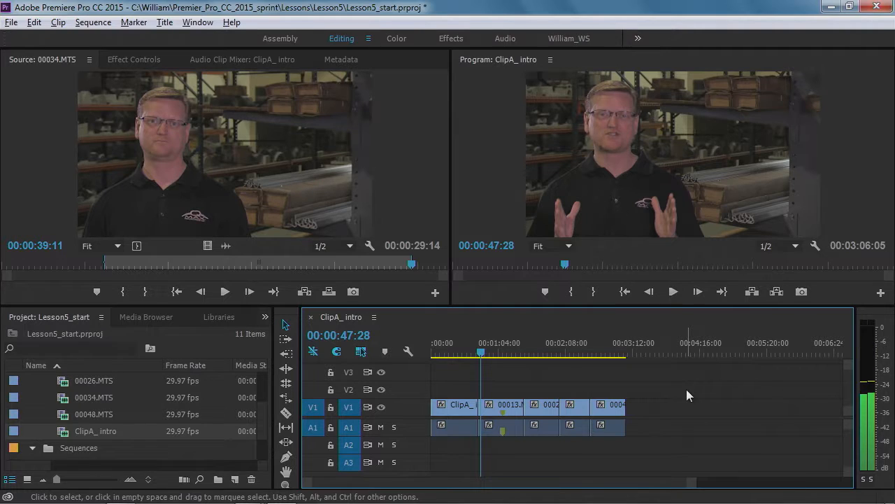
key("shift+Left")
key("j")
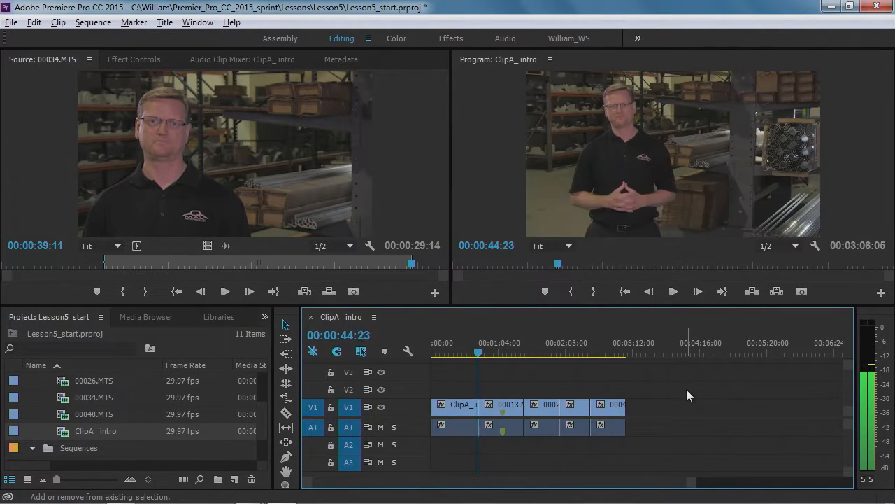
key("l")
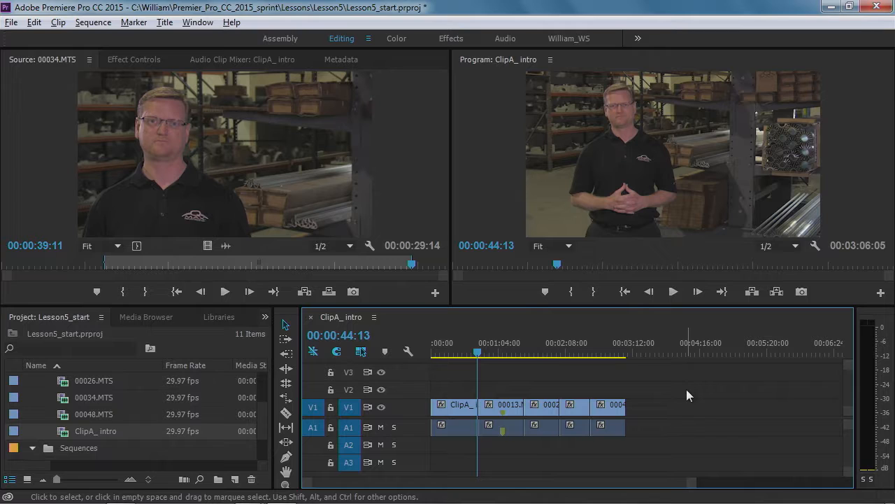
key("space")
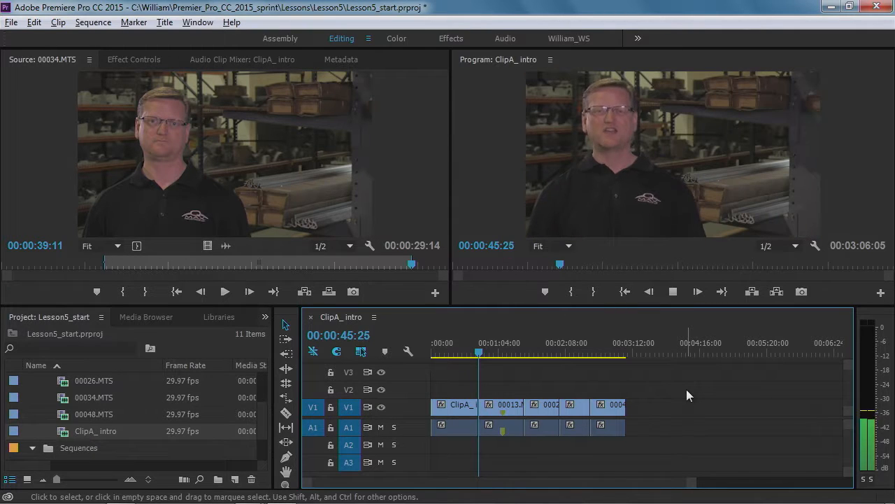
key("space")
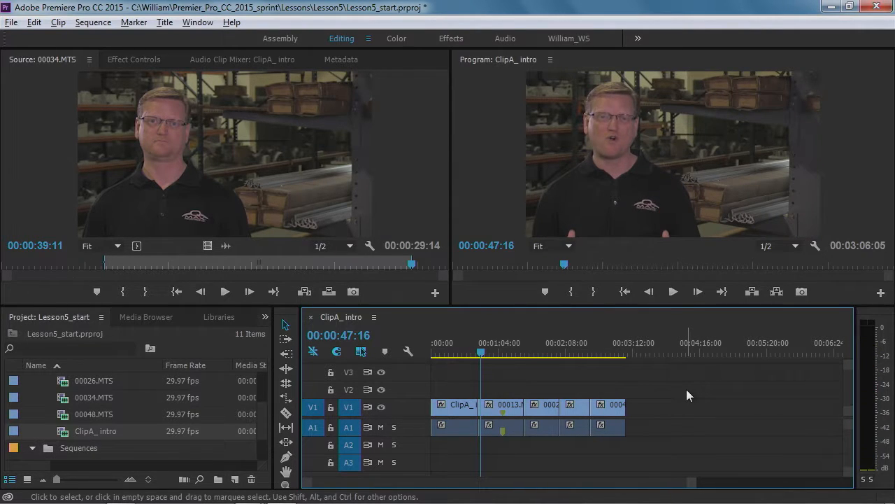
key("j")
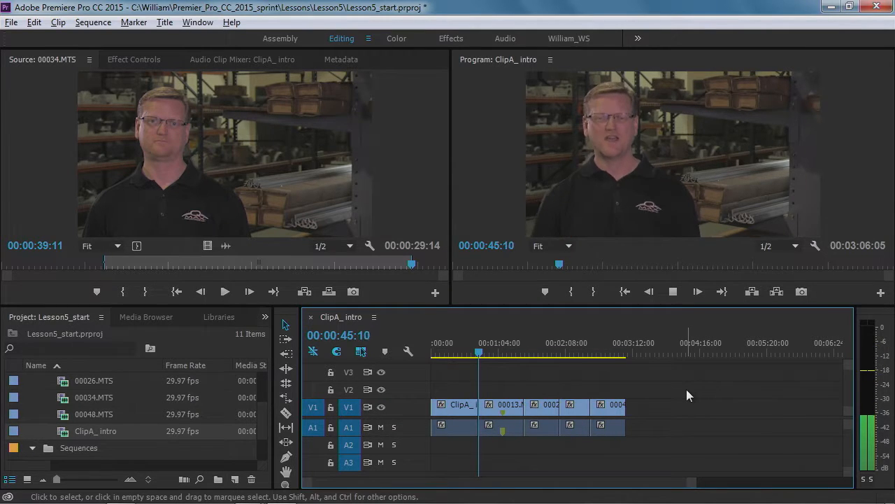
key("k")
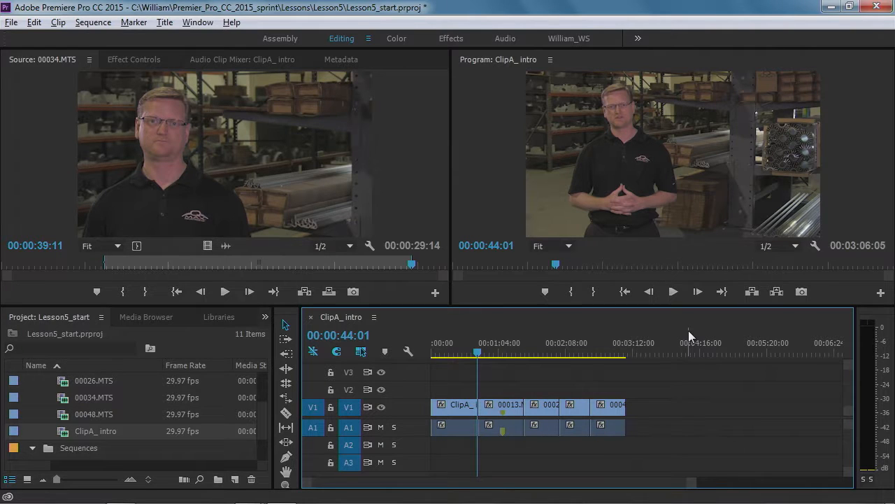
Collapse the RawFootage and Sequences bins, expand the Music bin and open Introduction.aif in the Source monitor
left_click_drag(259, 417, 259, 403)
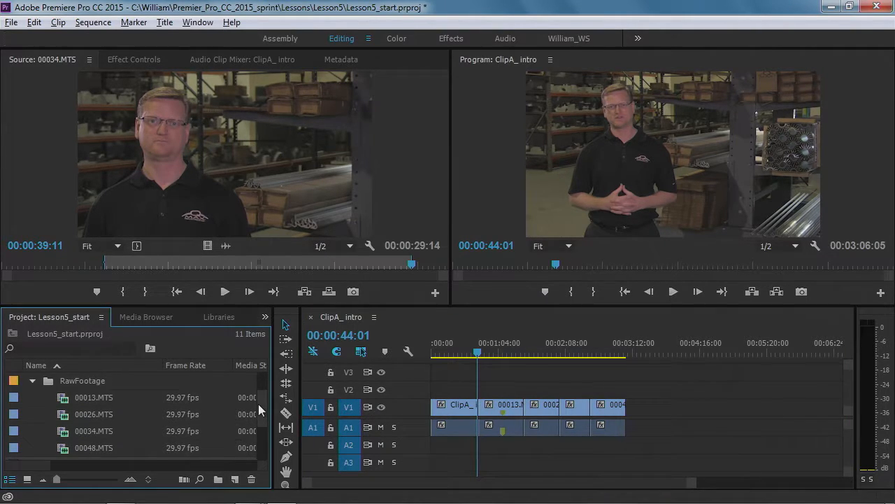
left_click(32, 381)
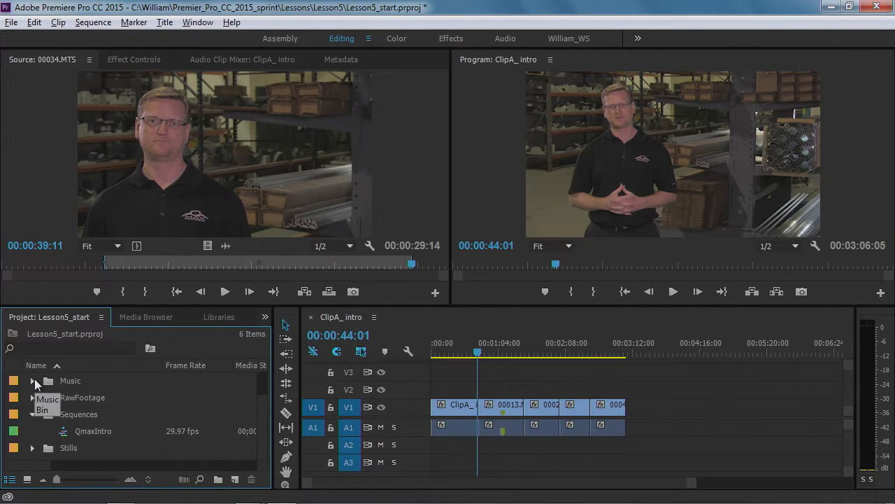
left_click(32, 413)
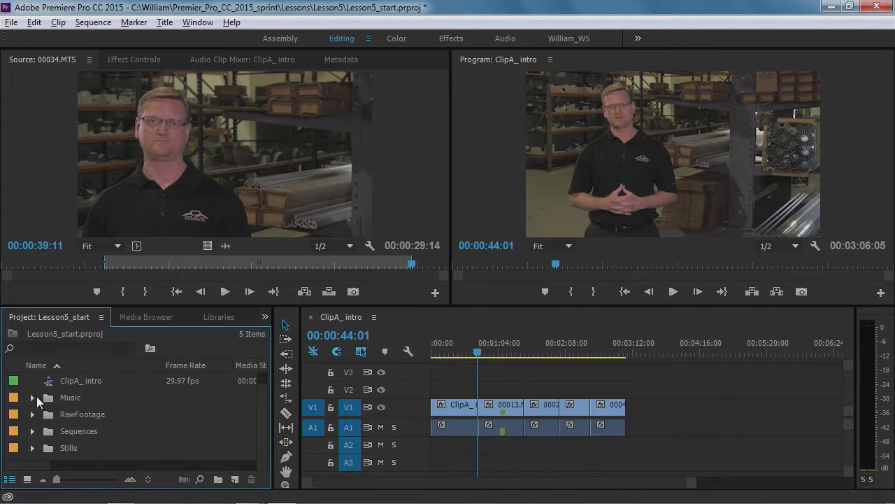
left_click(33, 397)
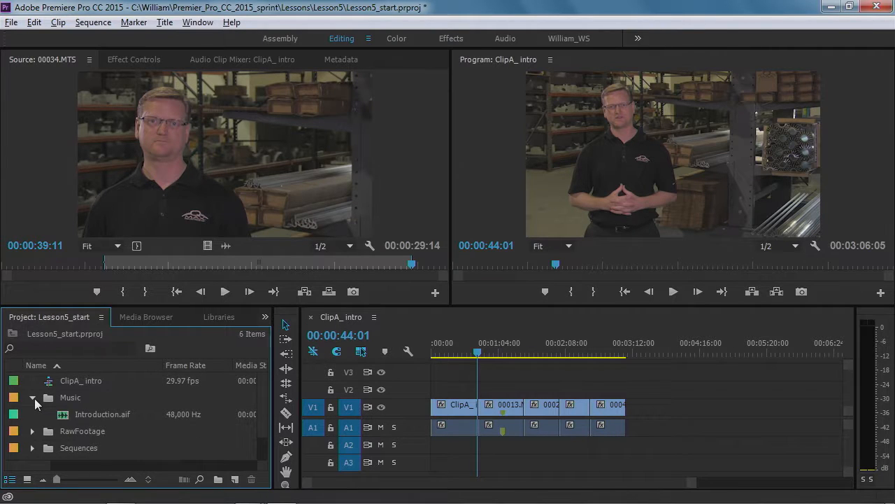
left_click(122, 410)
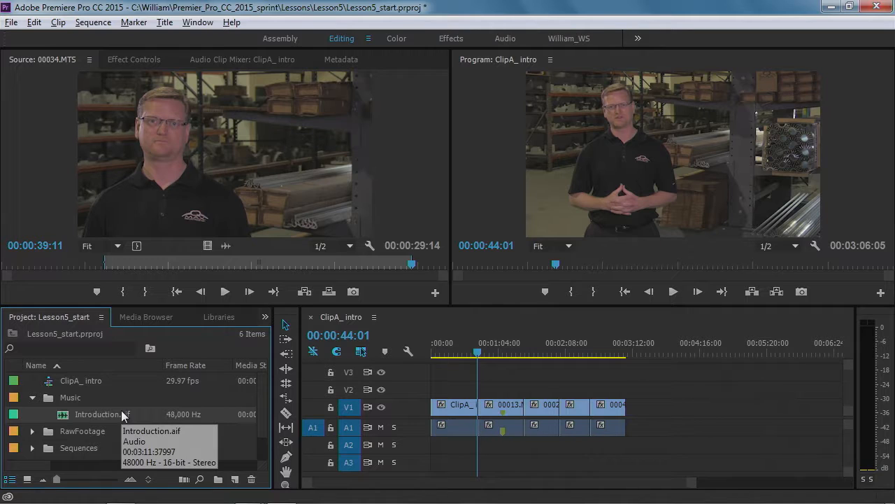
double_click(63, 413)
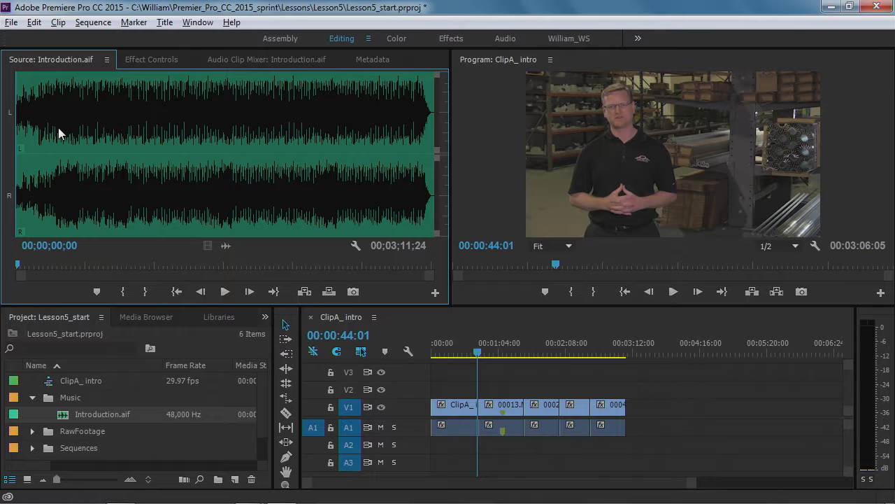
Play Introduction.aif in the Source monitor from its beginning and again from about 00;01;08;25 to audition the music
key("ctrl+s")
left_click(225, 291)
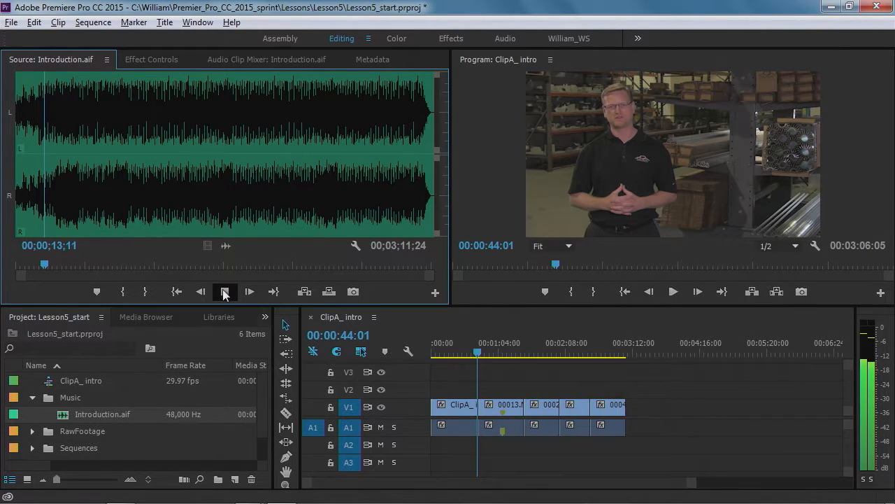
left_click(225, 291)
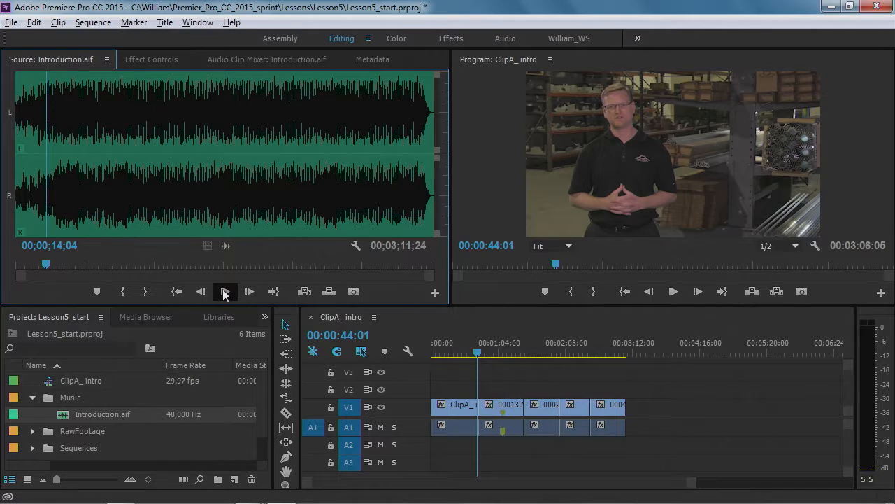
left_click(166, 101)
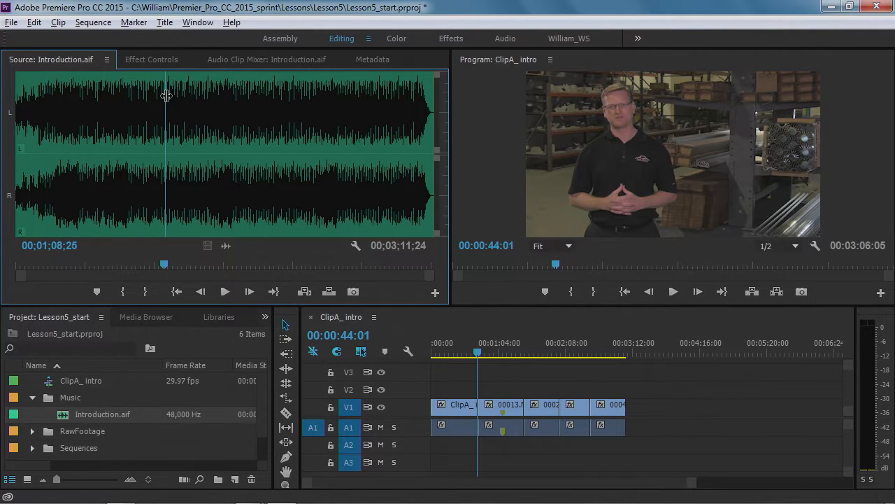
key("space")
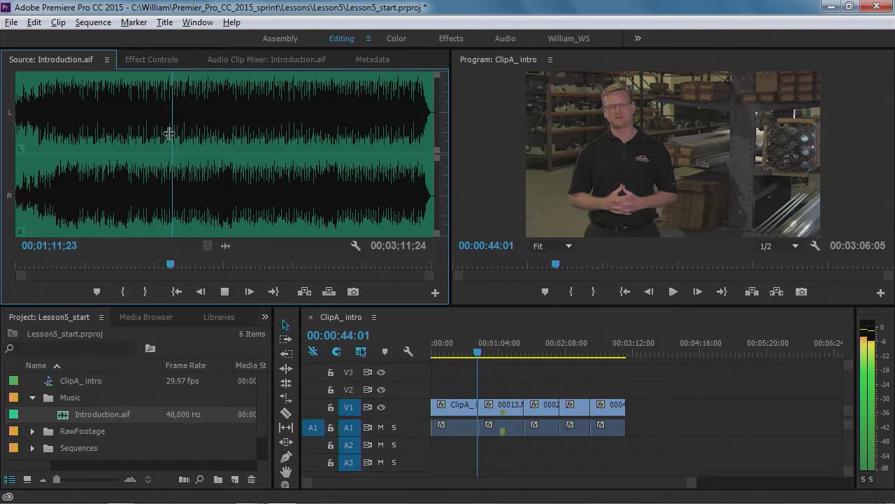
key("space")
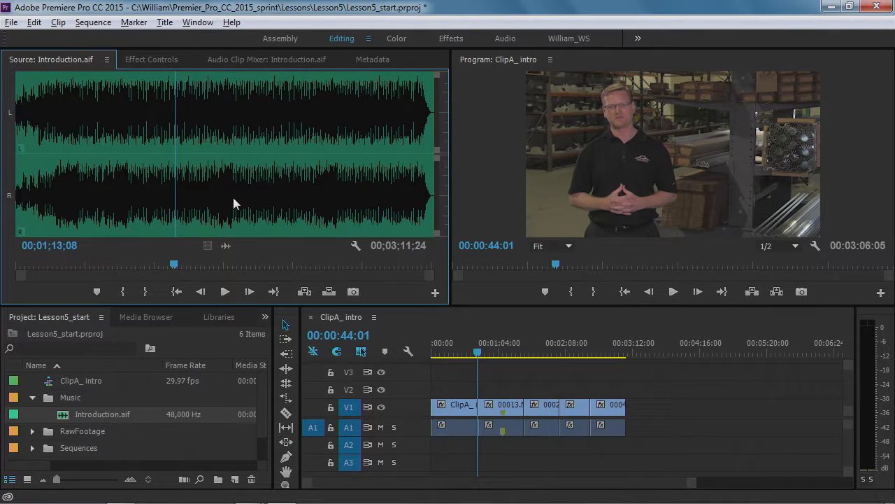
Try to place Introduction.aif in the sequence by pulling directly on its waveform in the Source monitor
left_click_drag(217, 187, 479, 468)
left_click_drag(283, 202, 539, 464)
left_click_drag(271, 187, 433, 377)
left_click_drag(259, 188, 456, 400)
left_click_drag(277, 195, 412, 369)
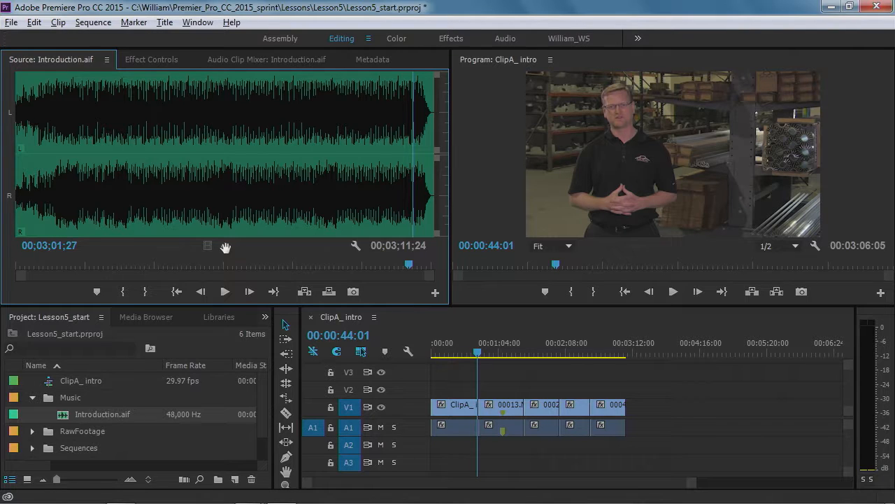
Place the Introduction.aif audio on track A2 as an overwrite edit, starting at the beginning of the sequence
left_click_drag(225, 247, 460, 443)
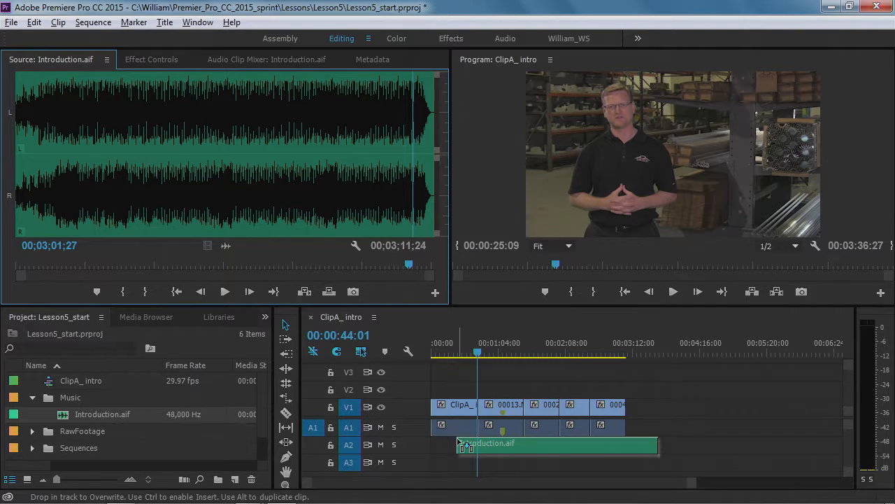
left_click_drag(459, 446, 455, 424)
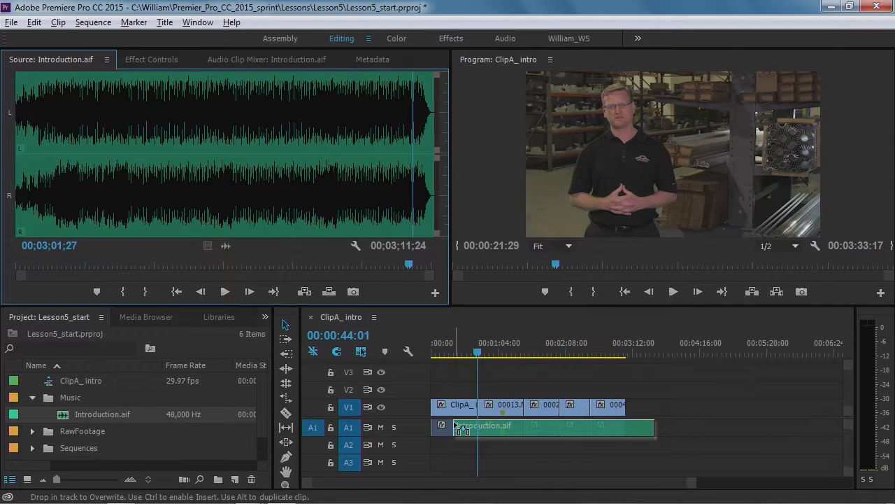
left_click_drag(454, 424, 438, 448)
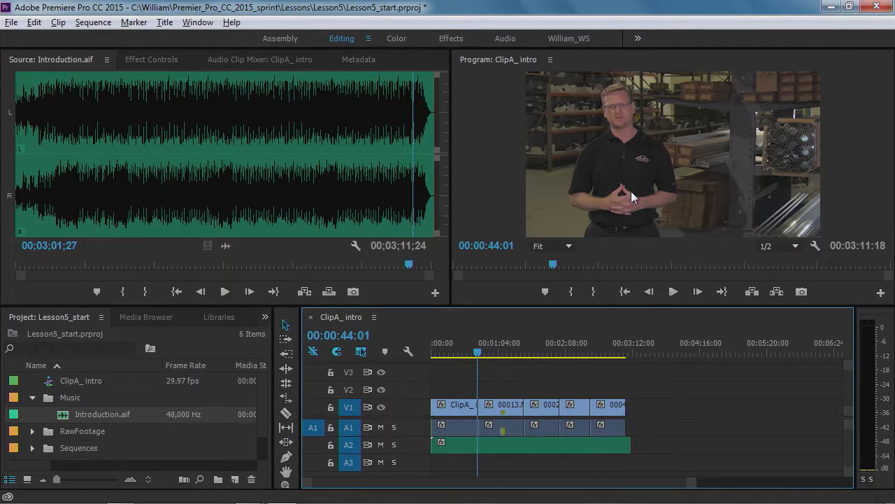
Play the sequence with the music under the dialogue, and mute track A2 to play the dialogue alone
left_click(673, 291)
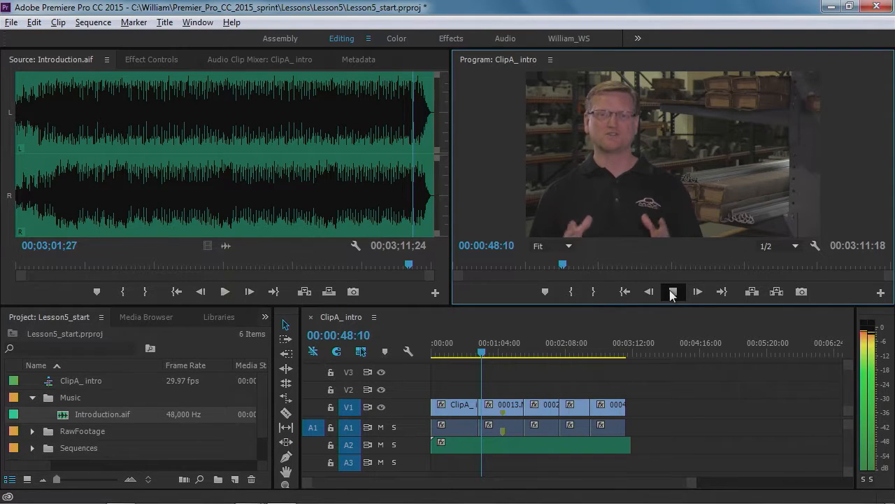
left_click(672, 293)
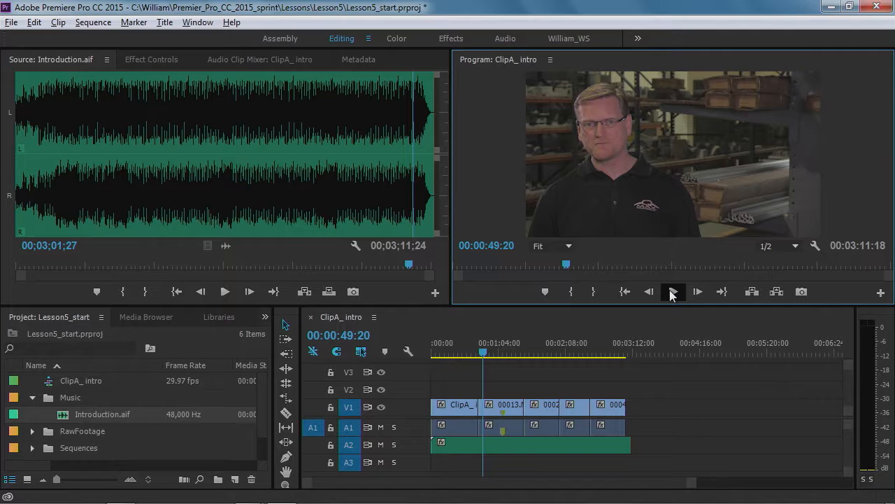
left_click(381, 444)
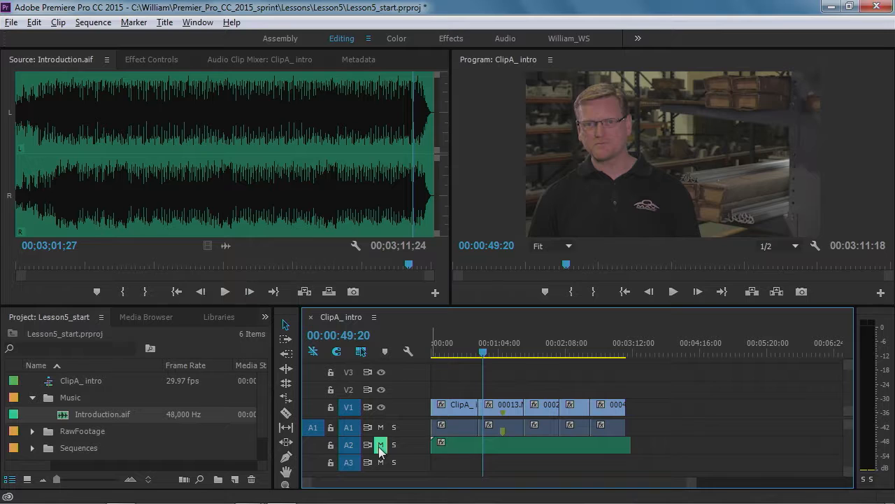
left_click(673, 293)
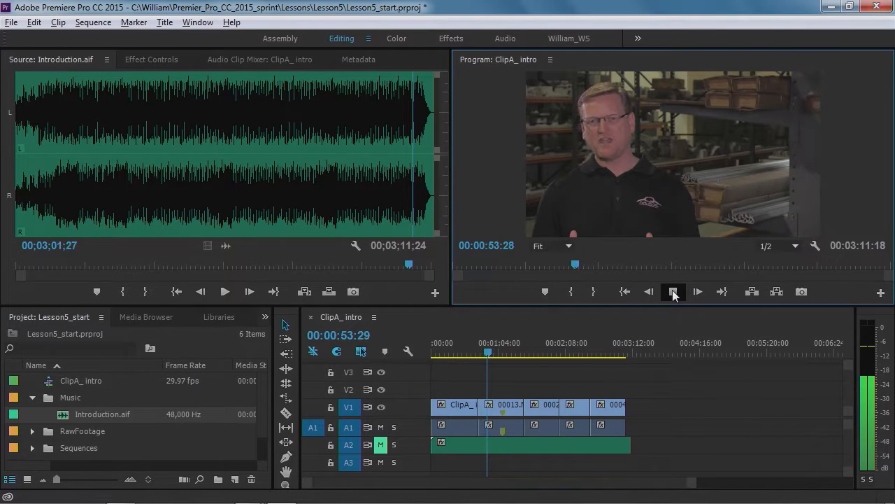
left_click(672, 292)
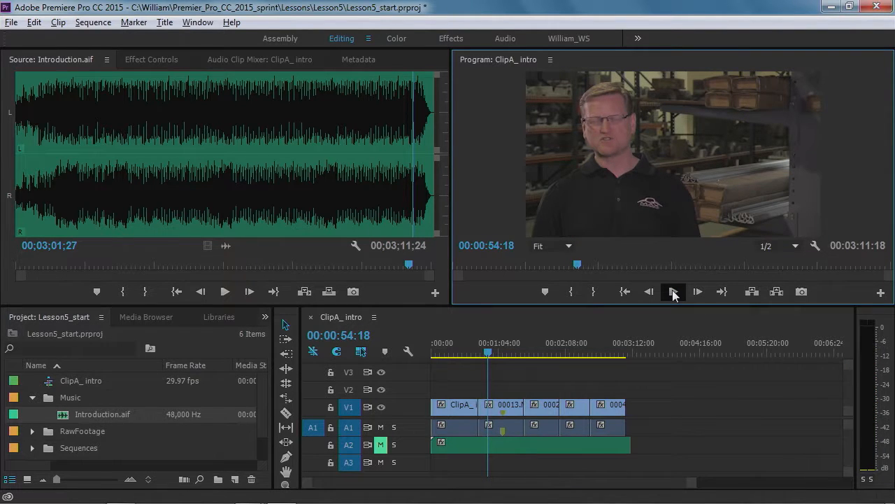
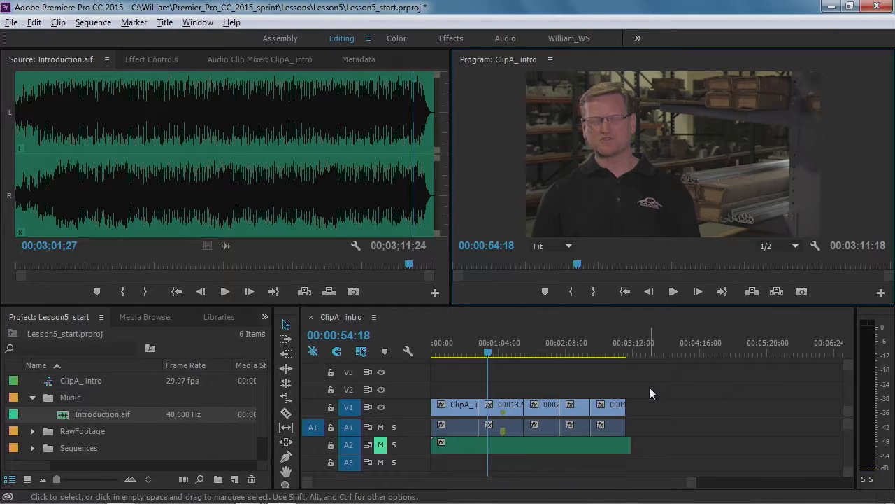
Save the project and open the Stills bin in its own window with its images shown as thumbnails
key("ctrl+s")
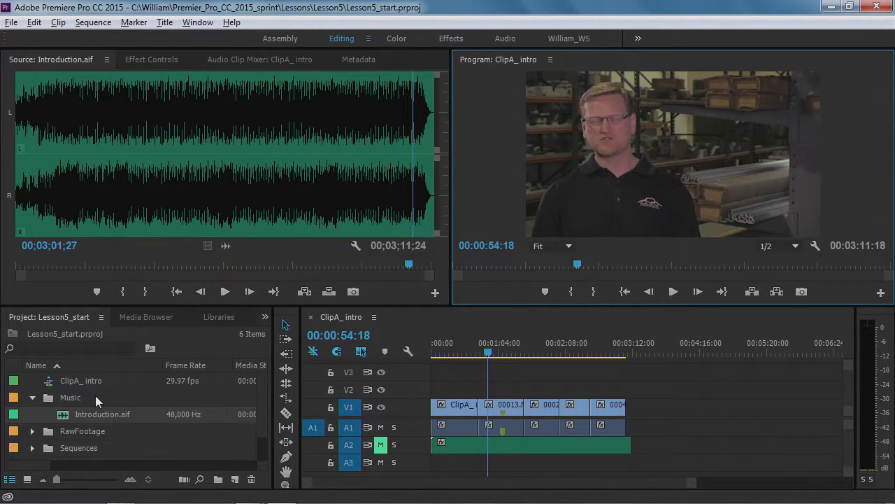
left_click(32, 397)
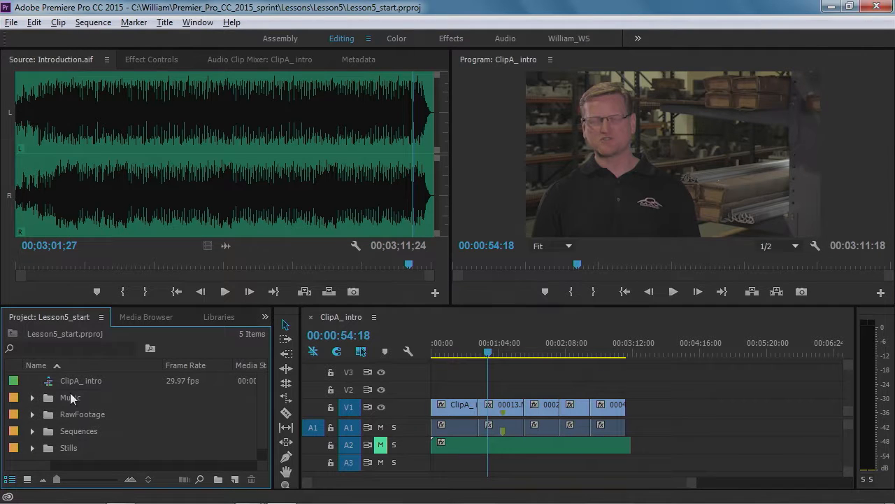
double_click(48, 449)
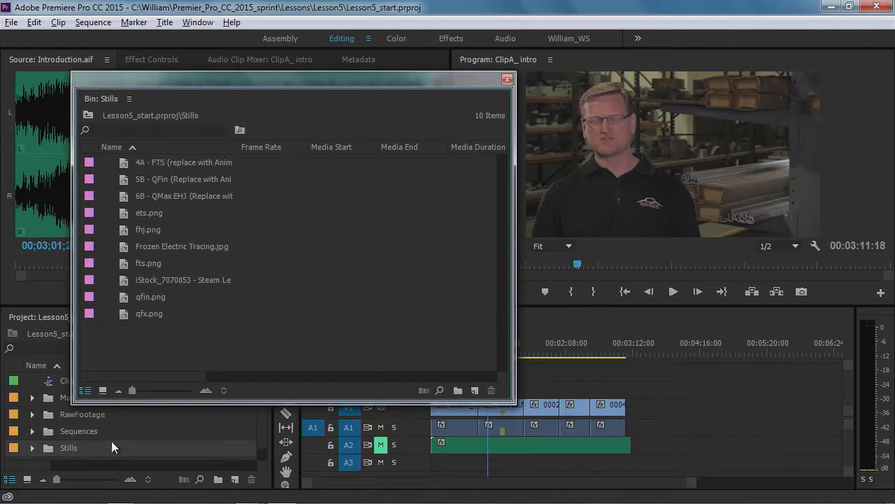
left_click_drag(207, 77, 150, 53)
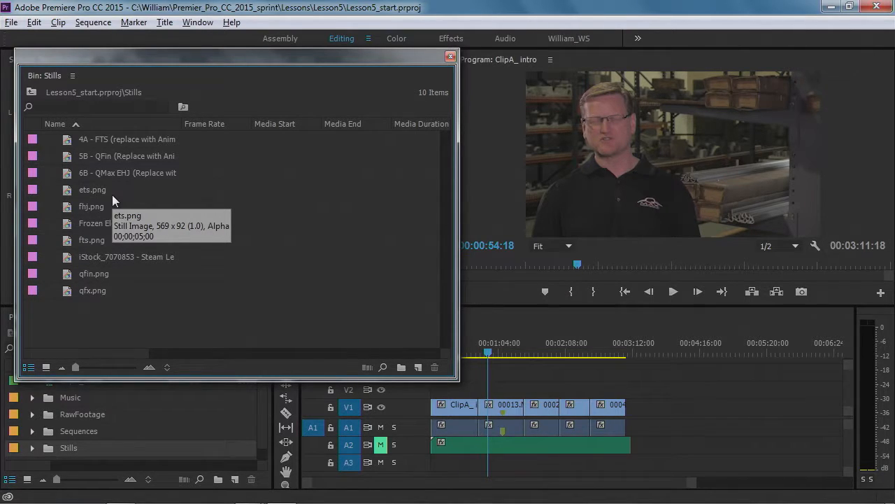
left_click(45, 368)
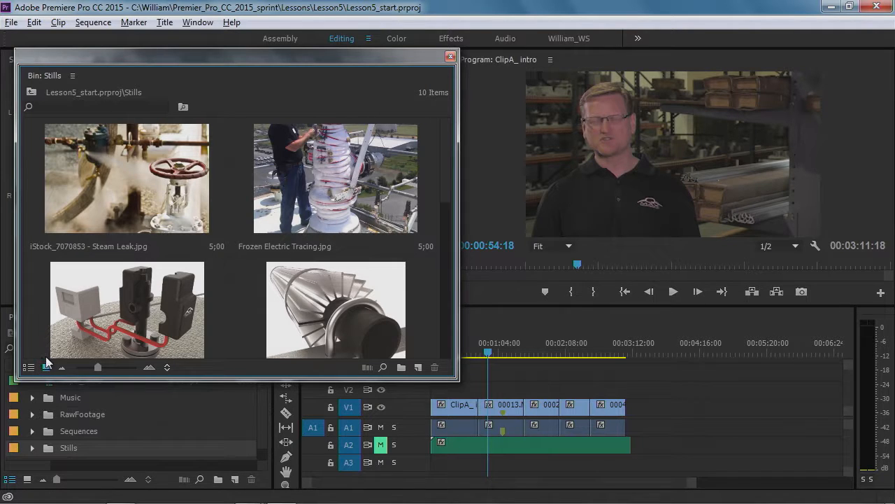
Place the Steam Leak still image on track V2 above the ClipA_ intro clip, starting at about 00:00:29:29
left_click(117, 196)
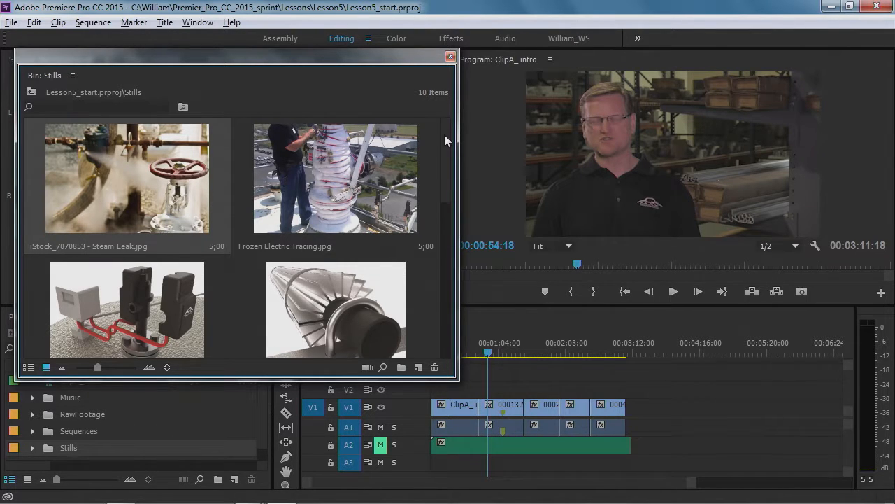
left_click_drag(422, 58, 386, 40)
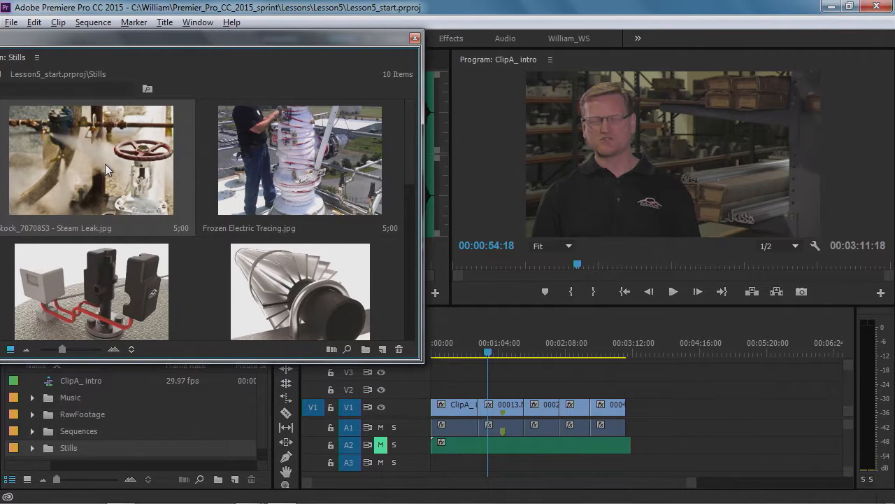
left_click_drag(96, 160, 462, 409)
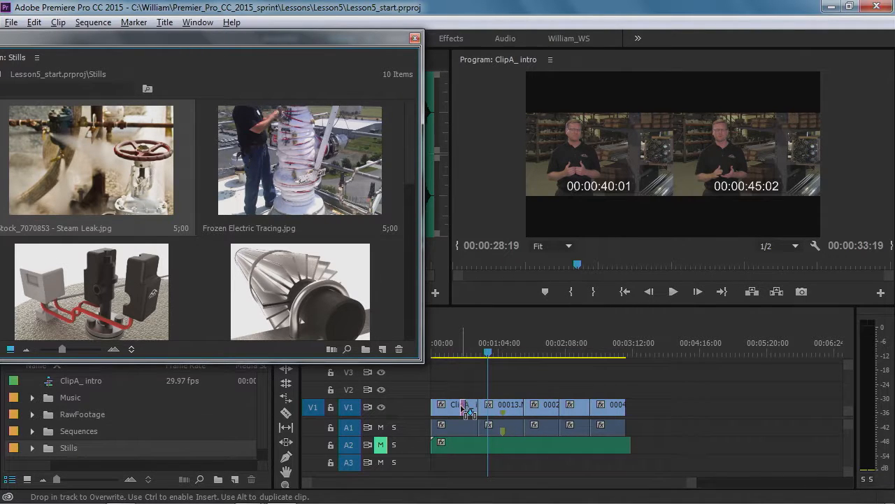
left_click_drag(463, 410, 467, 394)
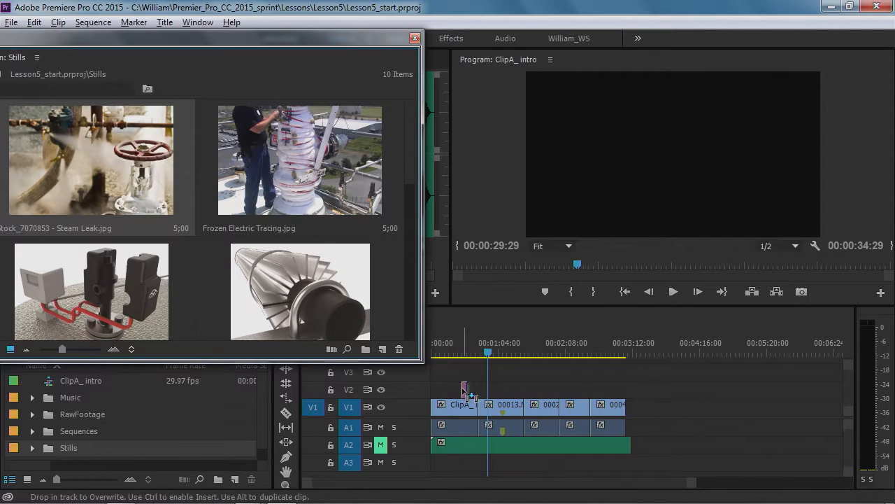
left_click_drag(467, 393, 465, 392)
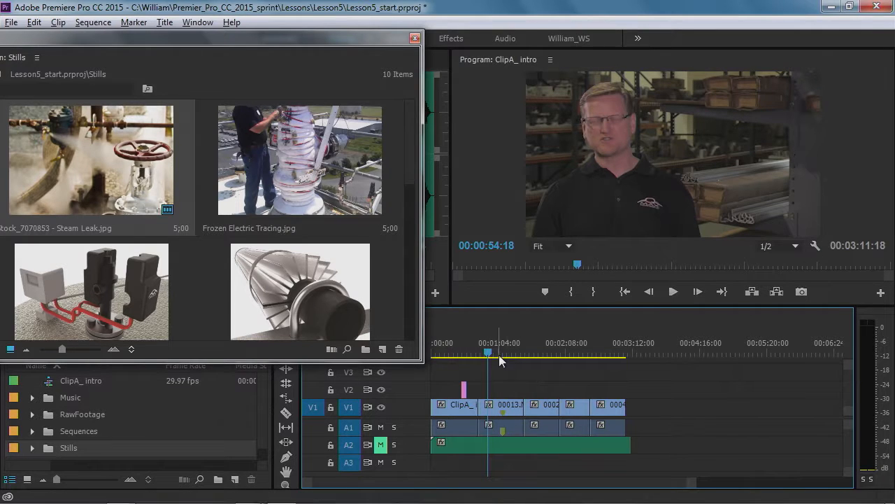
Position the playhead over the Steam Leak still at 00:00:31:09 and close the Stills bin window
left_click_drag(490, 352, 466, 349)
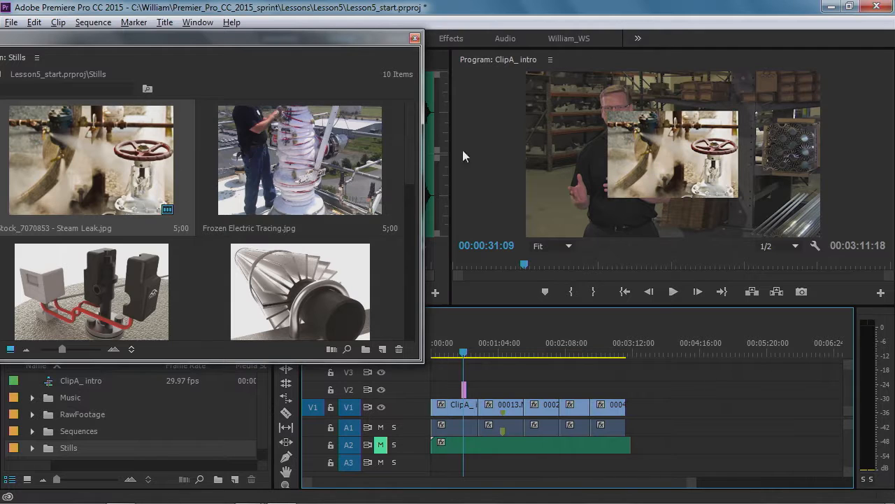
left_click_drag(404, 44, 470, 62)
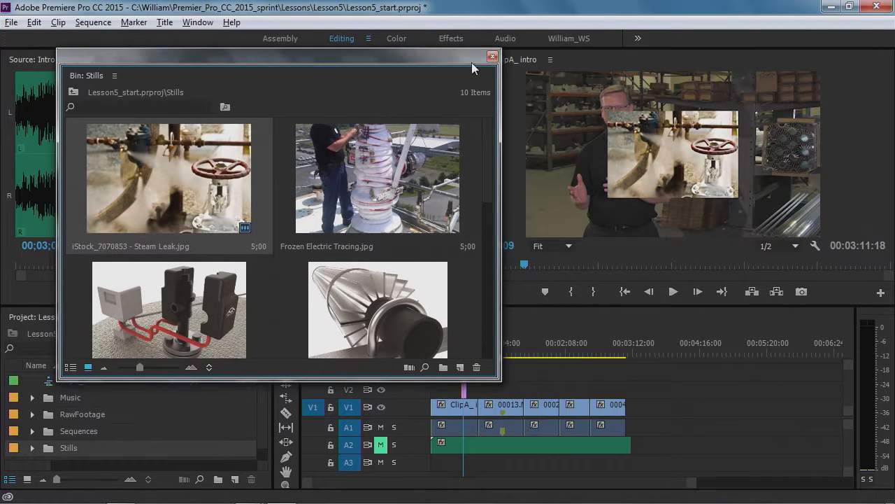
left_click(497, 61)
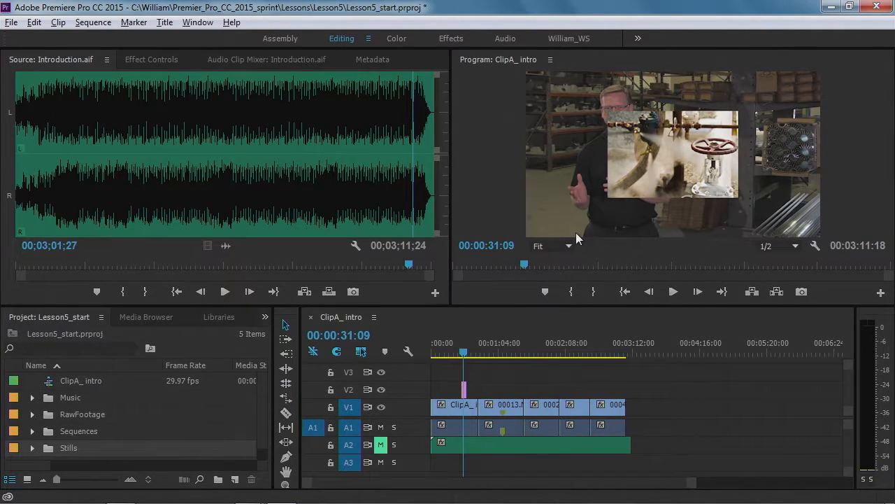
Maximize the Program monitor to examine how the still overlays the presenter, and restore the panel layout
left_click(507, 153)
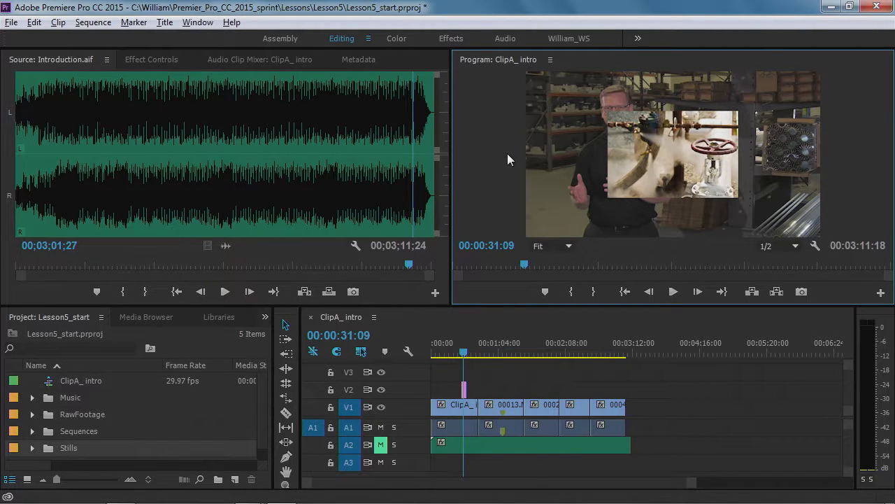
key("grave")
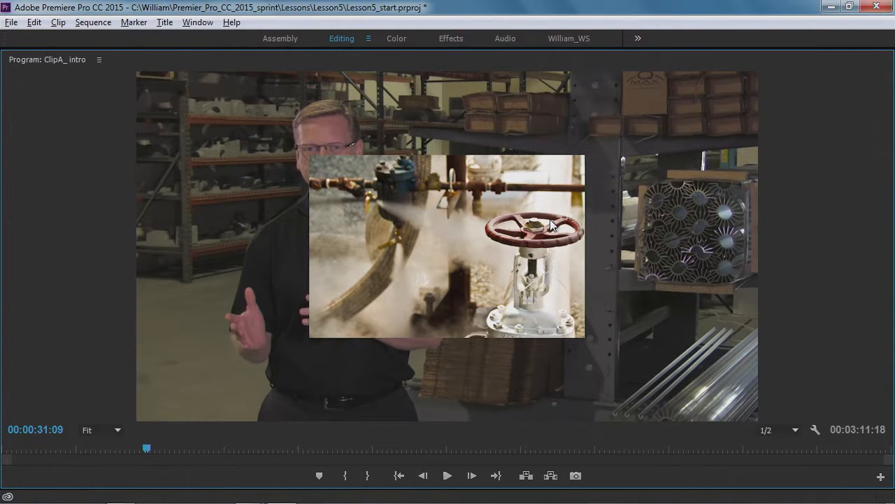
key("grave")
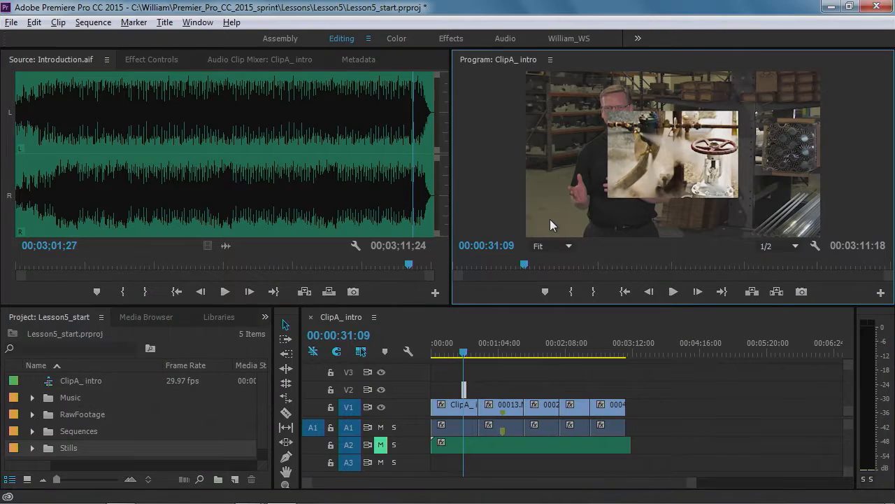
Move the Steam Leak still to the upper-right area of the video frame beside the presenter, using the maximized Program monitor
double_click(465, 387)
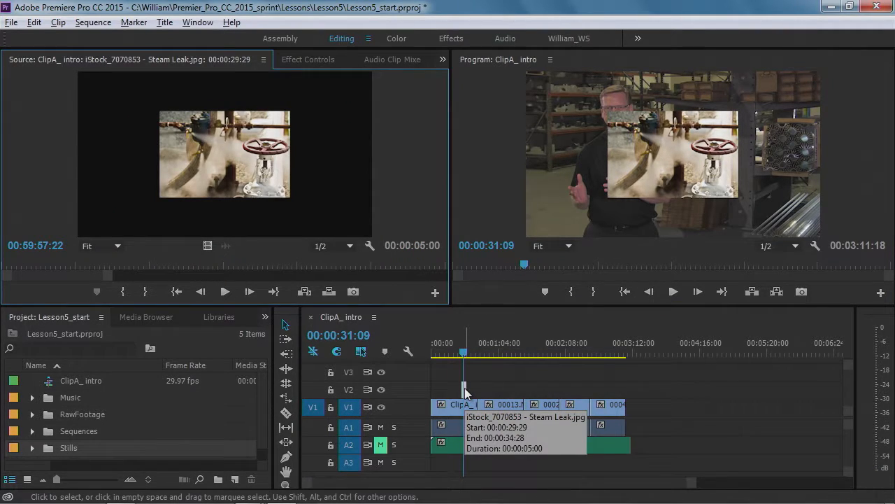
double_click(645, 177)
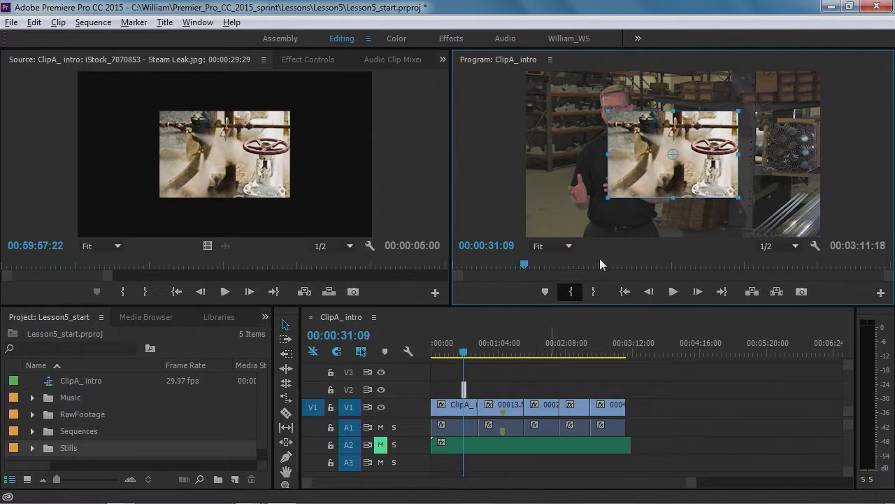
key("grave")
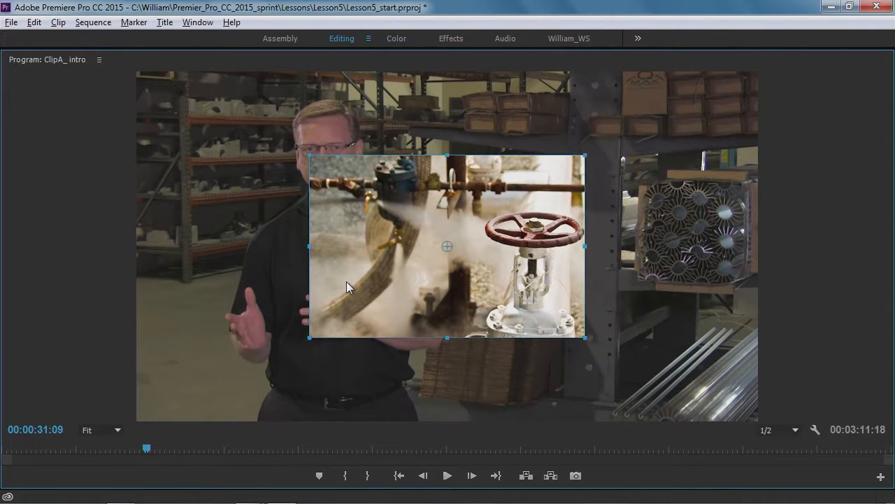
left_click_drag(356, 302, 504, 237)
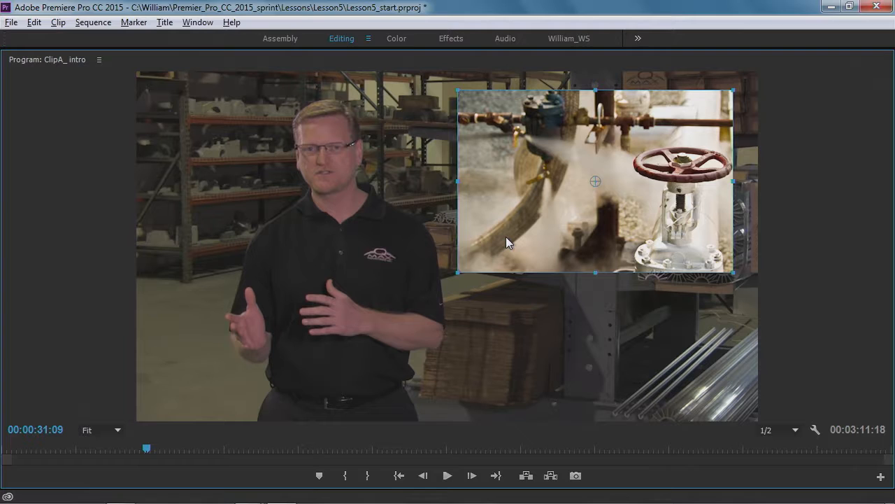
Restore the panel layout and place the Frozen Electric Tracing still from the Stills bin on V2, ending where the ClipA_ intro clip ends
key("grave")
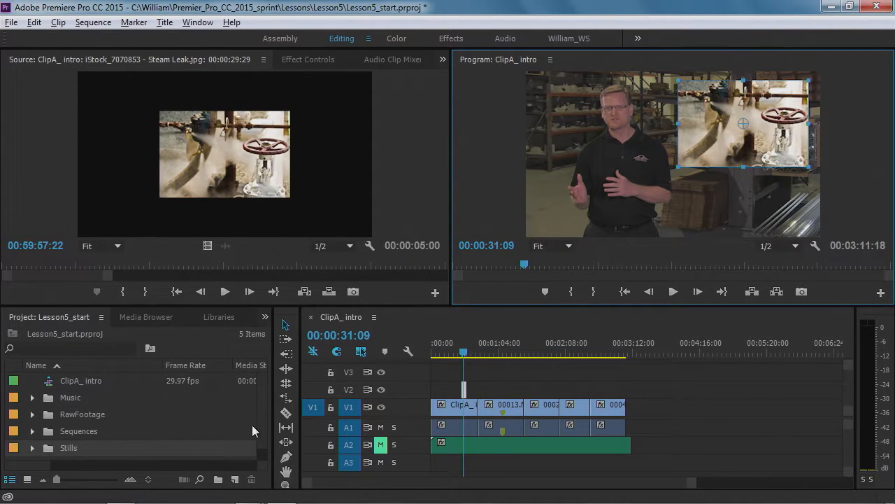
double_click(48, 449)
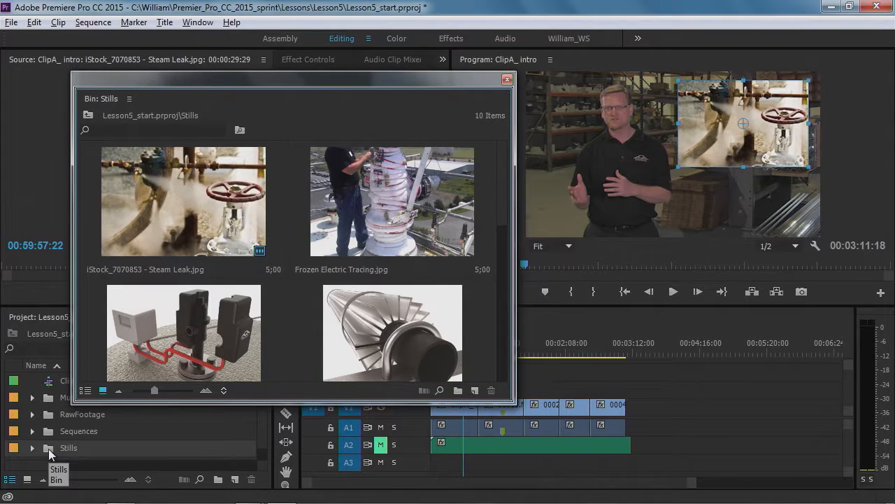
left_click_drag(318, 87, 196, 62)
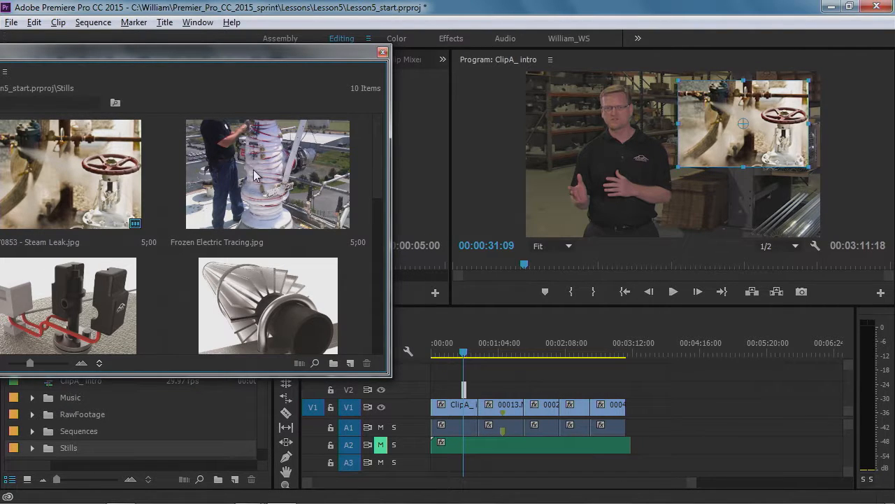
mouse_move(262, 182)
left_mouse_down()
mouse_move(333, 203)
mouse_move(474, 363)
mouse_move(481, 389)
mouse_move(473, 388)
left_mouse_up()
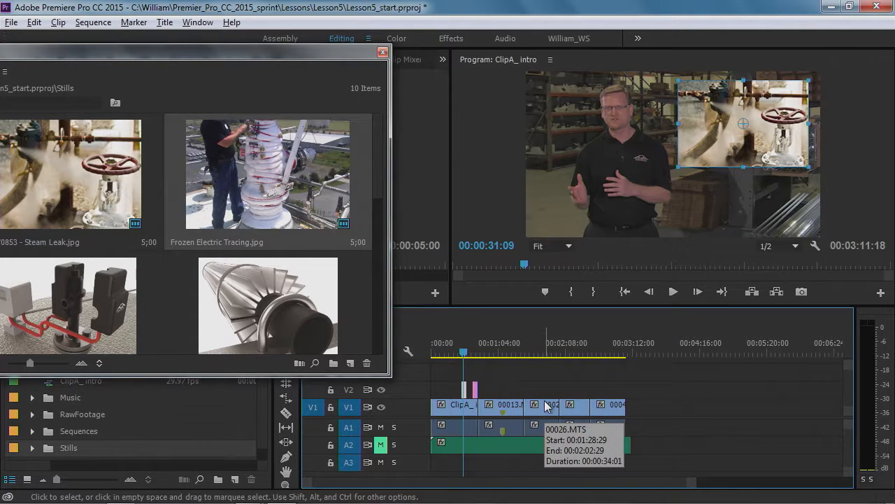
left_click(382, 52)
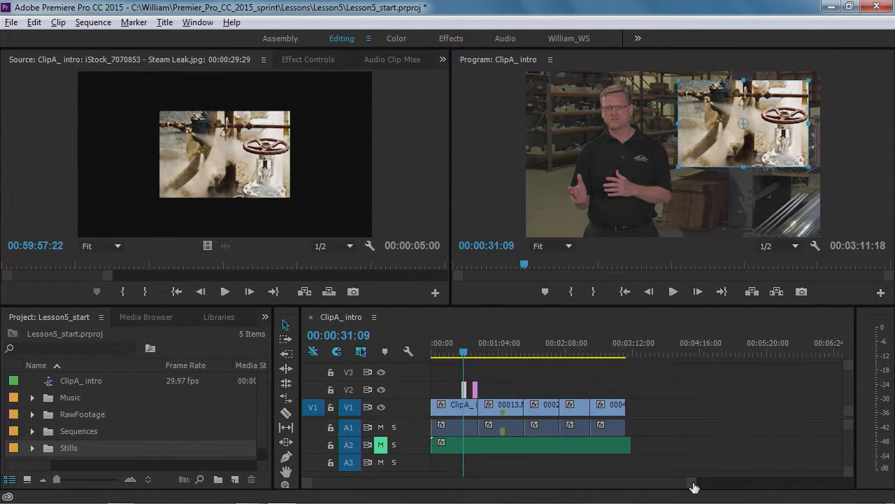
Play the sequence from the beginning and move the Steam Leak still on V2 to start at 00:00:03:23
left_click_drag(693, 487, 613, 494)
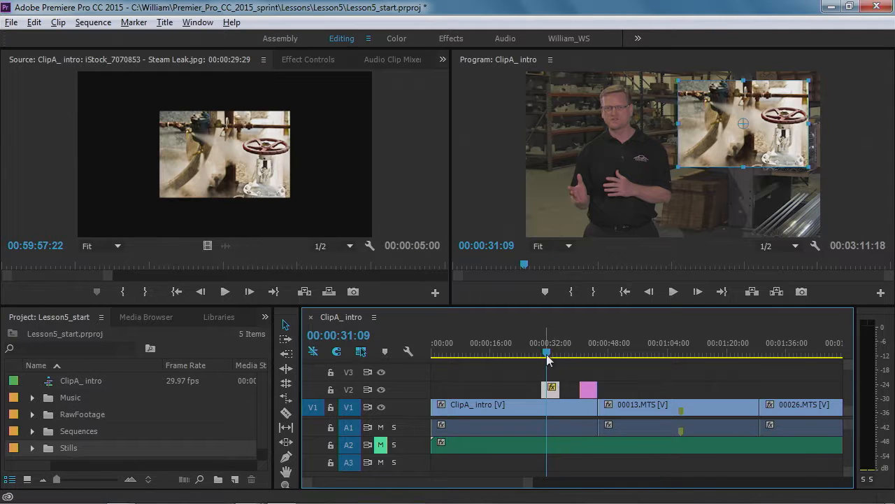
left_click_drag(547, 352, 431, 357)
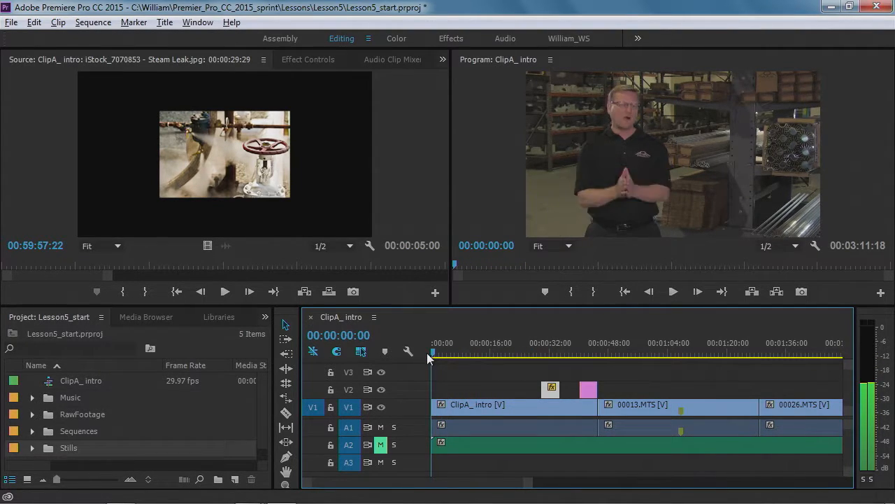
key("space")
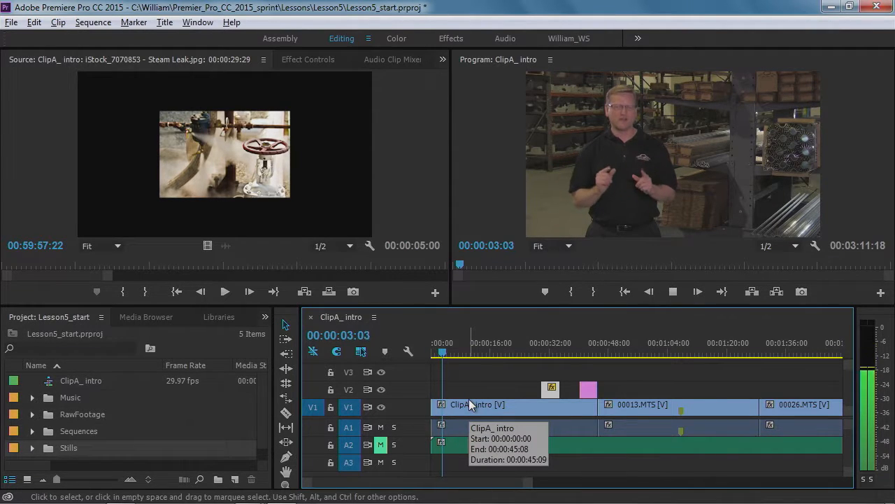
key("space")
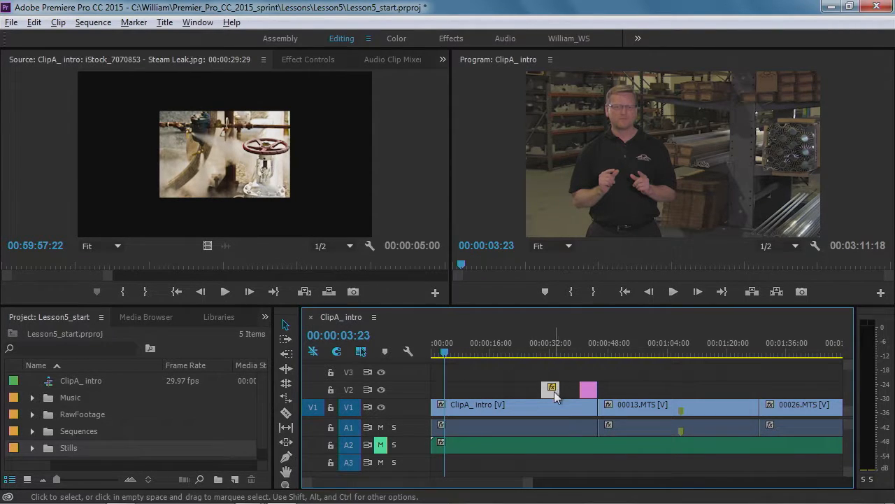
left_click_drag(552, 391, 454, 392)
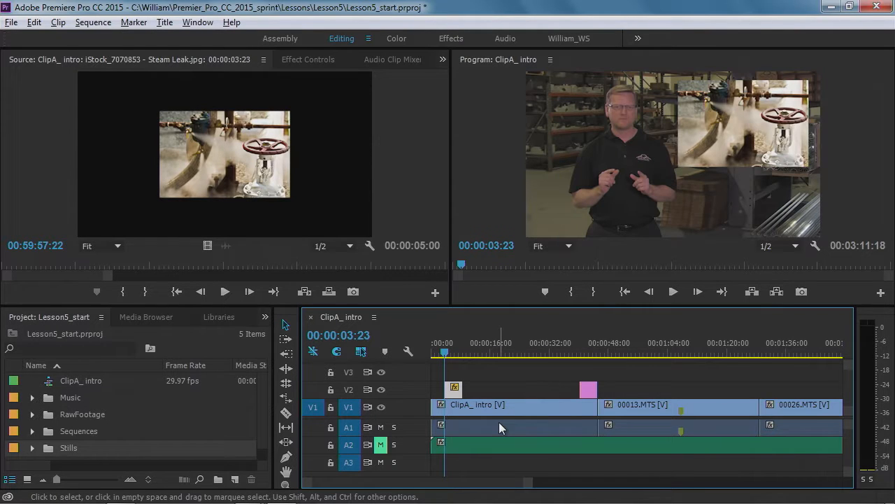
Play the opening again and move the Steam Leak still on V2 to start at 00:00:01:24
left_click_drag(530, 483, 481, 483)
left_click_drag(478, 353, 448, 355)
key("space")
key("space")
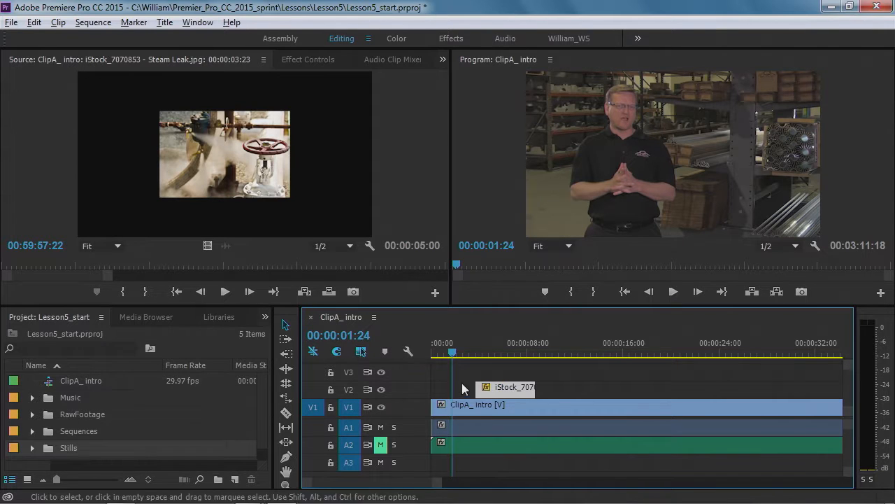
left_click_drag(497, 387, 476, 387)
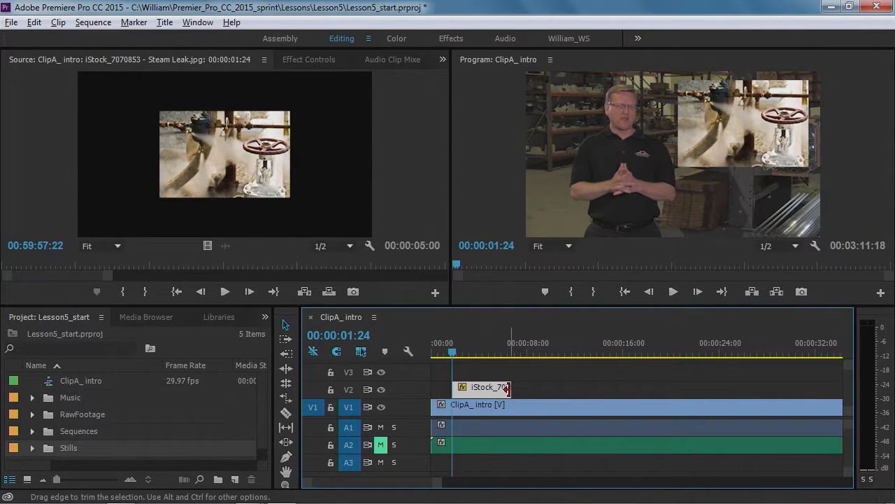
Extend the end of the Steam Leak still on V2 to a duration of 00:00:08:01
left_click_drag(509, 389, 542, 389)
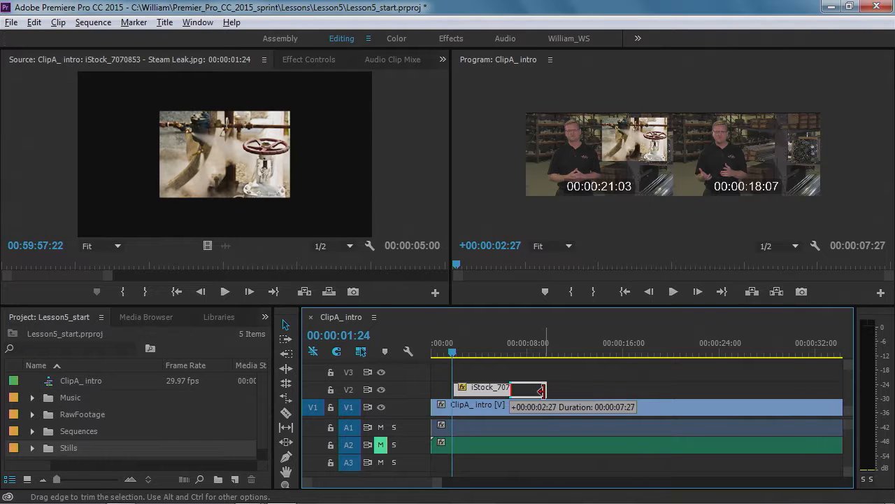
left_click_drag(541, 389, 534, 390)
mouse_move(539, 388)
left_mouse_down()
mouse_move(549, 389)
mouse_move(537, 387)
left_mouse_up()
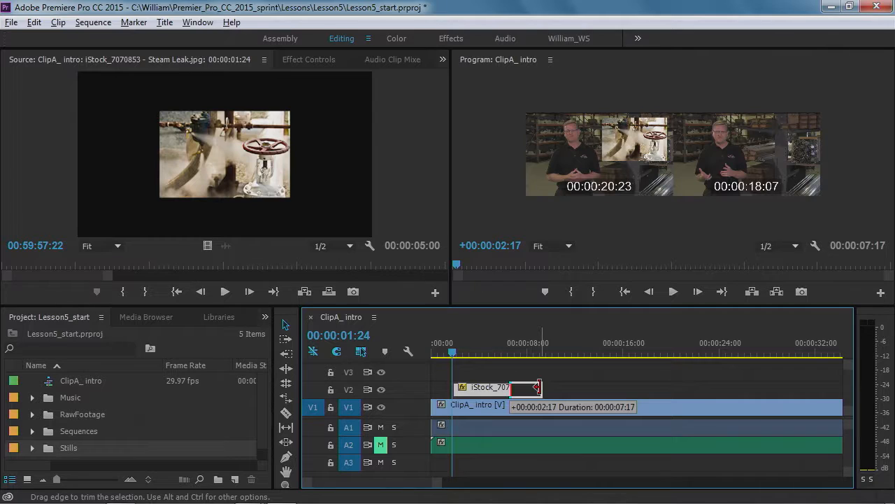
left_click_drag(537, 387, 543, 389)
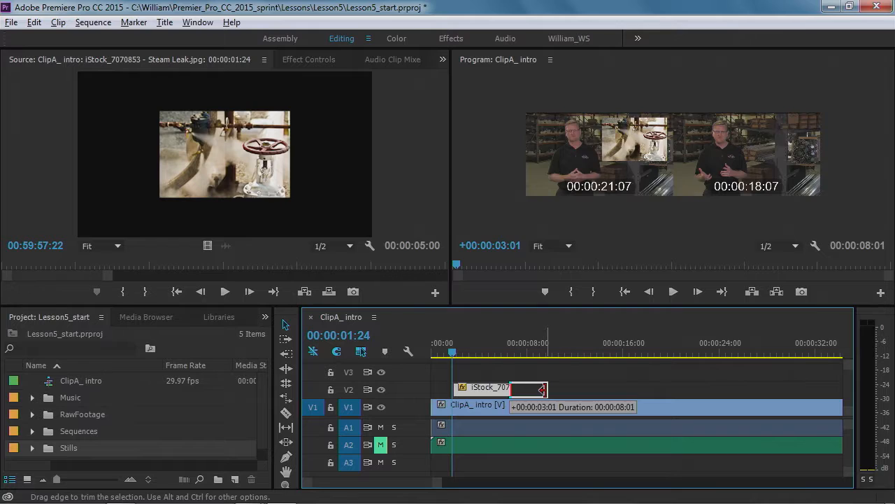
left_click_drag(543, 389, 545, 389)
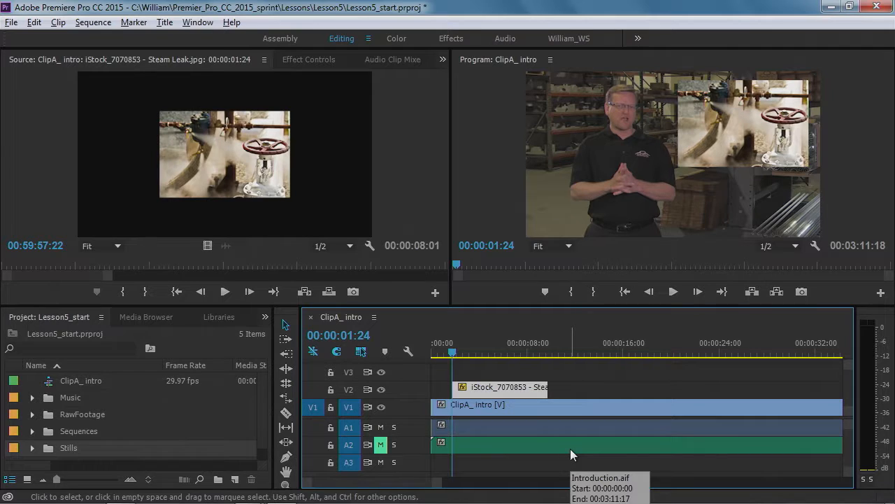
Play on to 00:00:13:26 and move the Frozen Electric Tracing still on V2 to start there
key("space")
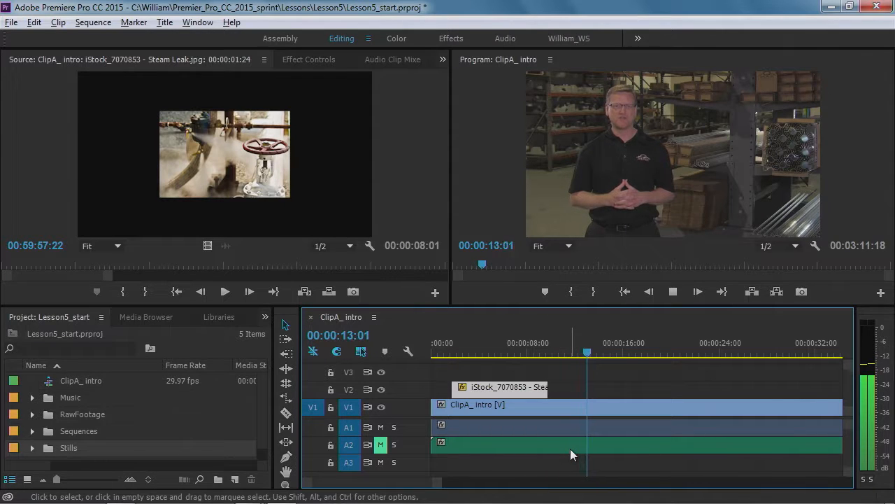
key("space")
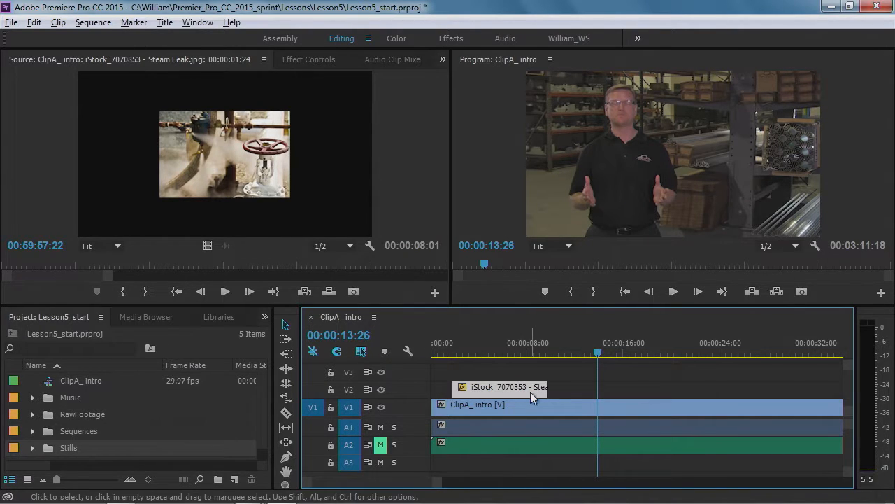
left_click_drag(442, 482, 470, 483)
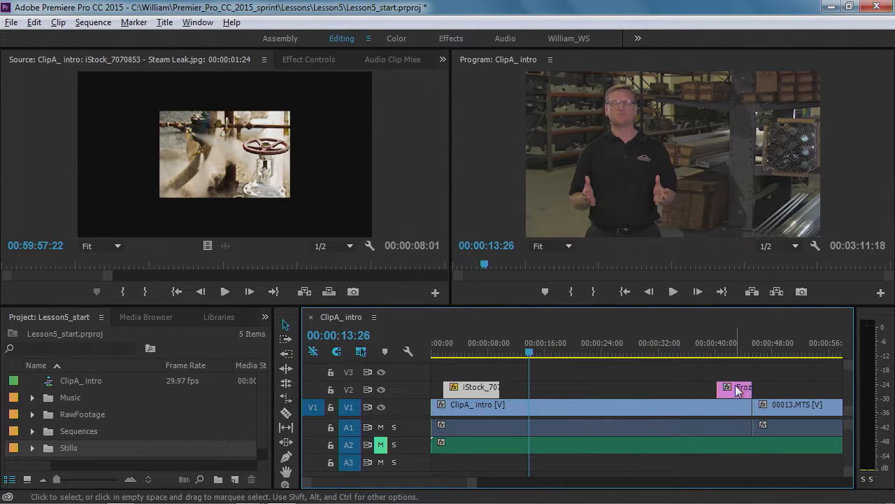
left_click_drag(736, 388, 556, 392)
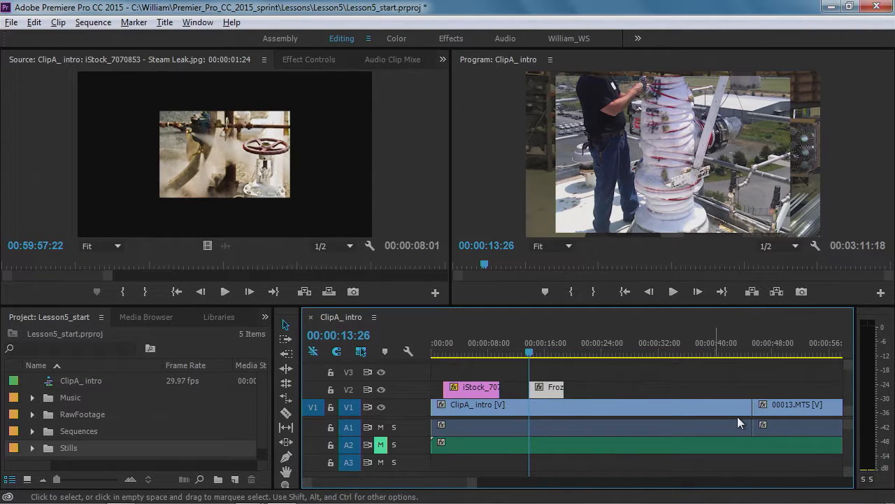
Play past the Frozen Electric Tracing still and step the playhead back frame by frame to 00:00:19:23
key("space")
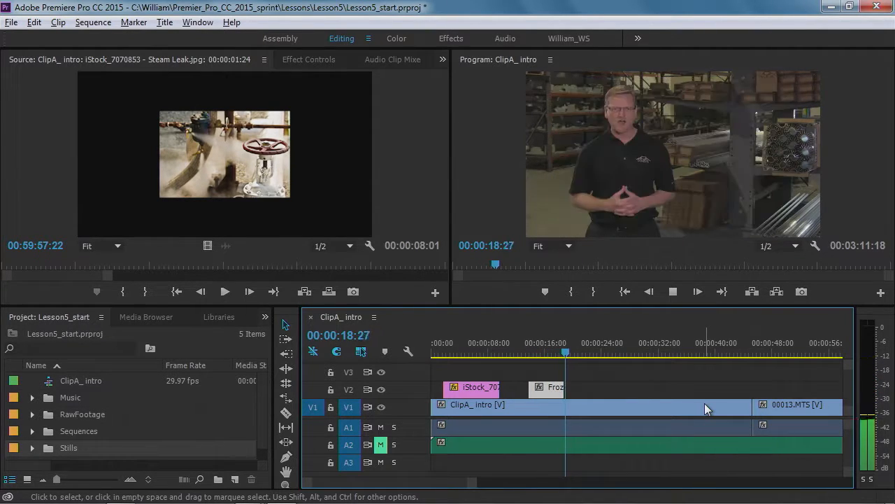
key("space")
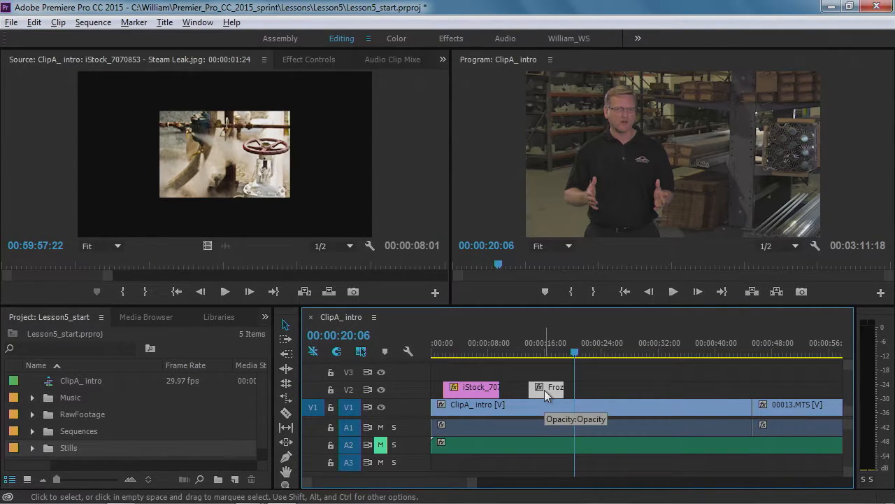
key("Left")
key("Left")
key("Left")
key("Left")
key("Left")
key("Left")
key("Left")
key("Left")
key("Left")
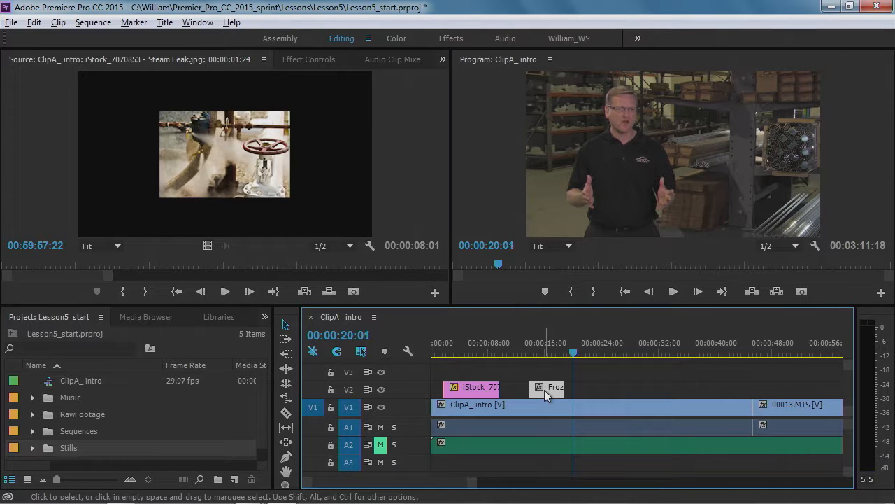
key("Left")
key("Left")
key("Left")
key("Left")
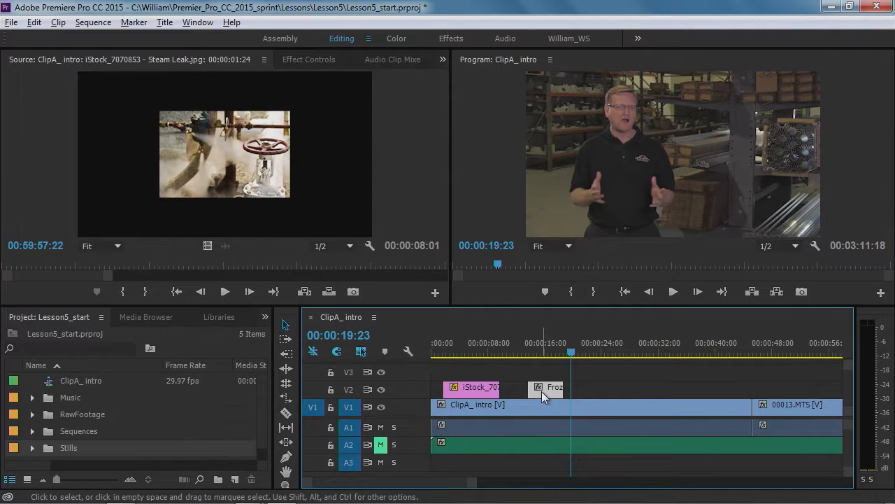
Nudge the Frozen Electric Tracing still earlier and back later on V2 in small and larger frame increments, leaving it starting just before 00:00:13:26
key("alt+Left")
key("alt+Left")
key("alt+Left")
key("alt+Left")
key("alt+Left")
key("alt+Left")
key("alt+Left")
key("alt+Left")
key("alt+Left")
key("alt+Left")
key("alt+Left")
key("alt+Left")
key("alt+Left")
key("alt+Left")
key("alt+Left")
key("alt+Left")
key("alt+Left")
key("alt+Left")
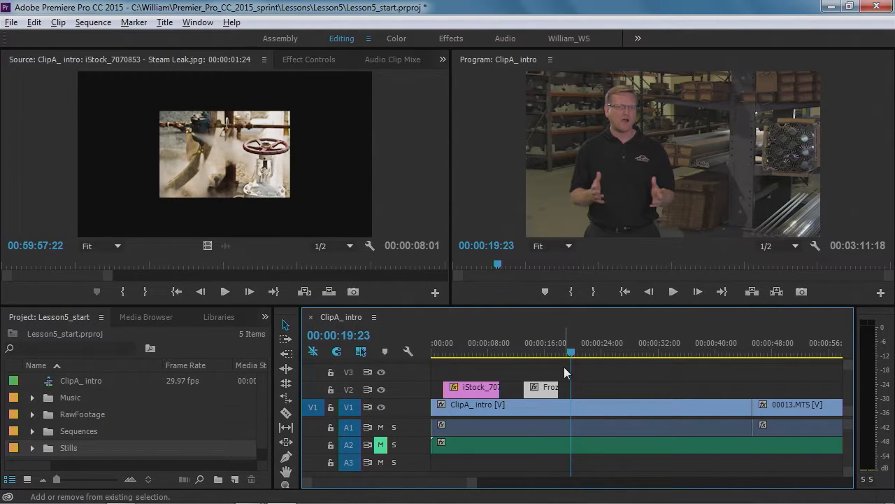
key("alt+shift+Left")
key("alt+shift+Left")
key("alt+shift+Left")
key("alt+shift+Left")
key("alt+shift+Left")
key("alt+shift+Right")
key("alt+shift+Right")
key("alt+shift+Right")
key("alt+shift+Right")
key("alt+shift+Right")
key("alt+shift+Right")
key("alt+shift+Right")
key("alt+shift+Right")
key("alt+shift+Right")
Play back the sequence from just before the Frozen Electric Tracing still to check its timing
left_click_drag(569, 353, 522, 352)
key("space")
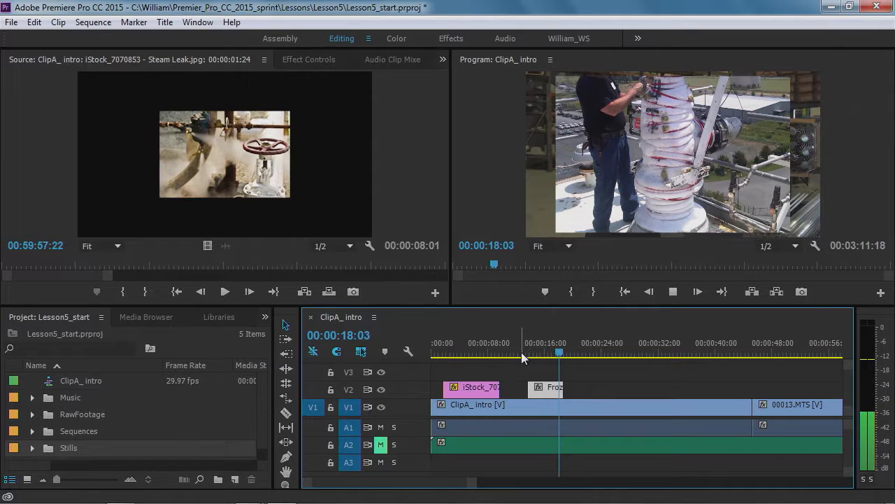
key("space")
Park the playhead at 00:00:16:16 and shift the Frozen Electric Tracing still slightly to the right within the video frame
left_click_drag(564, 352, 549, 353)
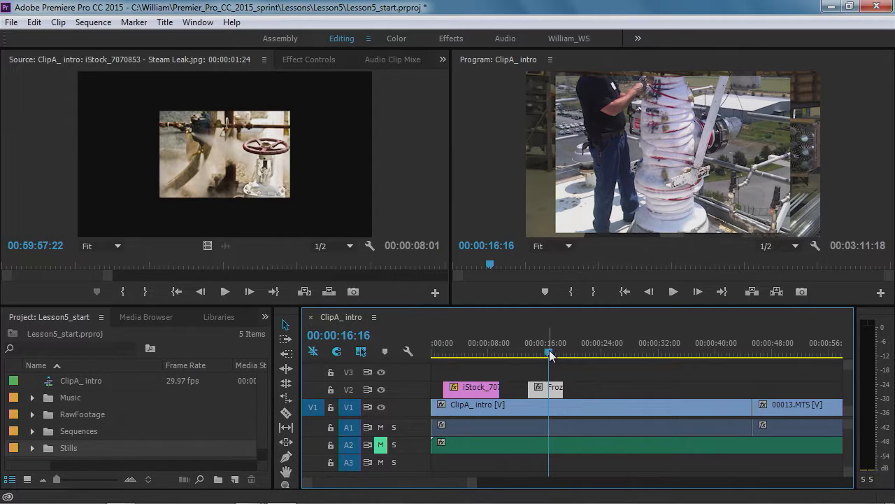
left_click(629, 181)
double_click(630, 180)
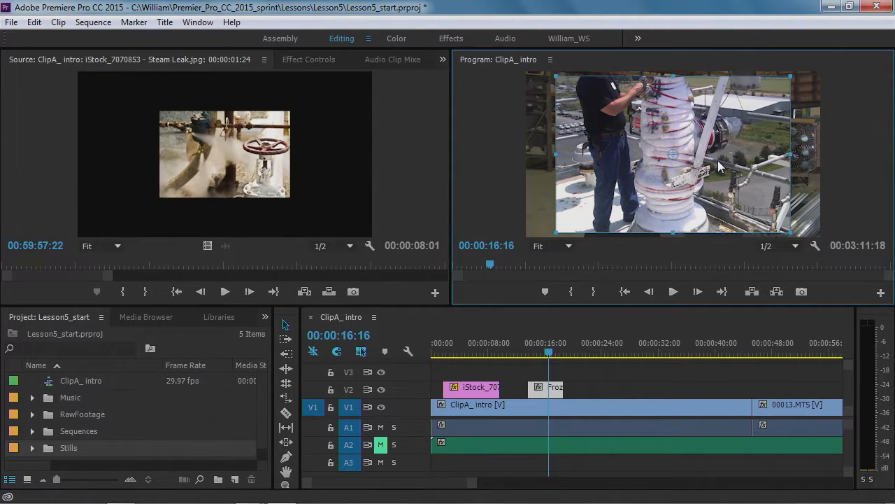
left_click_drag(686, 181, 710, 184)
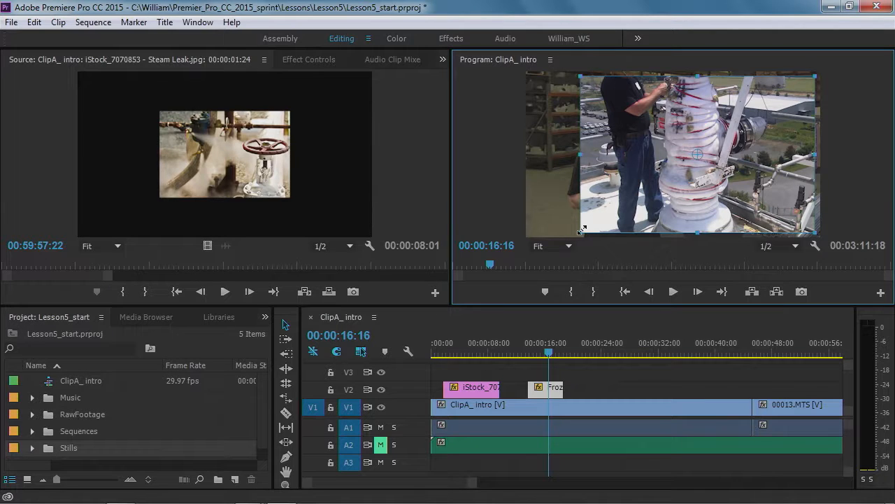
Scale the Frozen Electric Tracing still down in the maximized Program monitor and place it in the frame's upper-right area beside the presenter
key("grave")
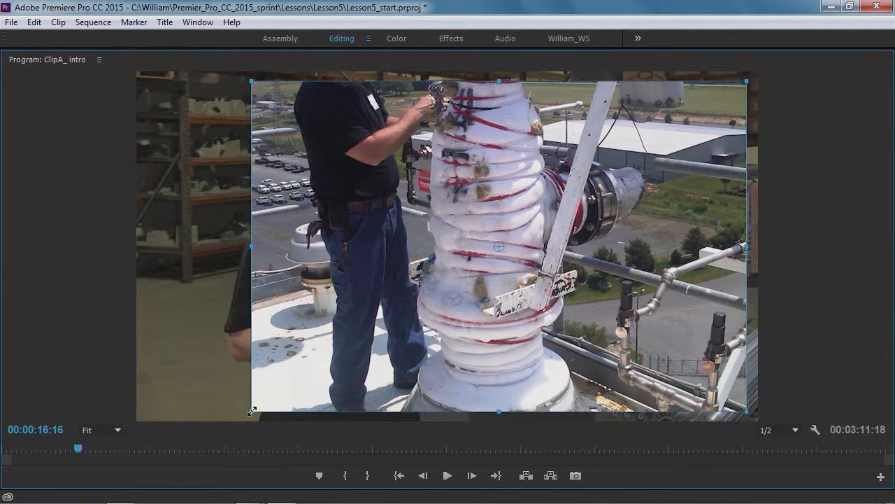
left_click_drag(251, 411, 392, 342)
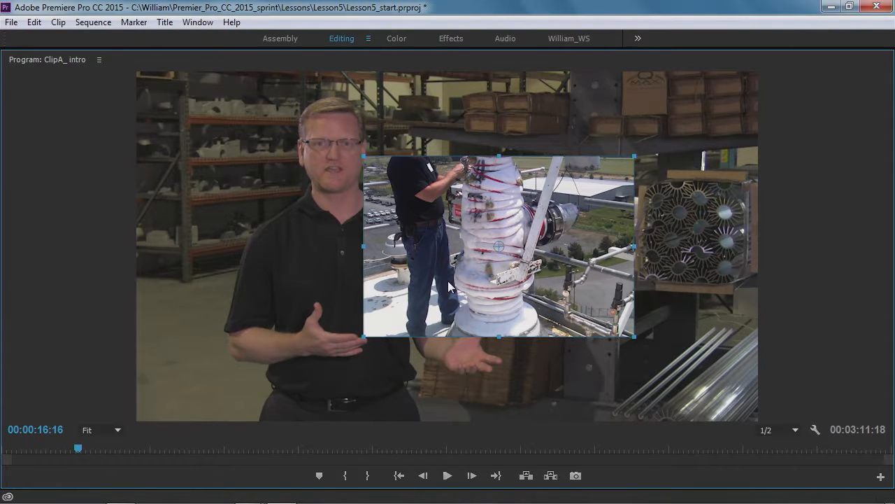
left_click_drag(470, 283, 551, 231)
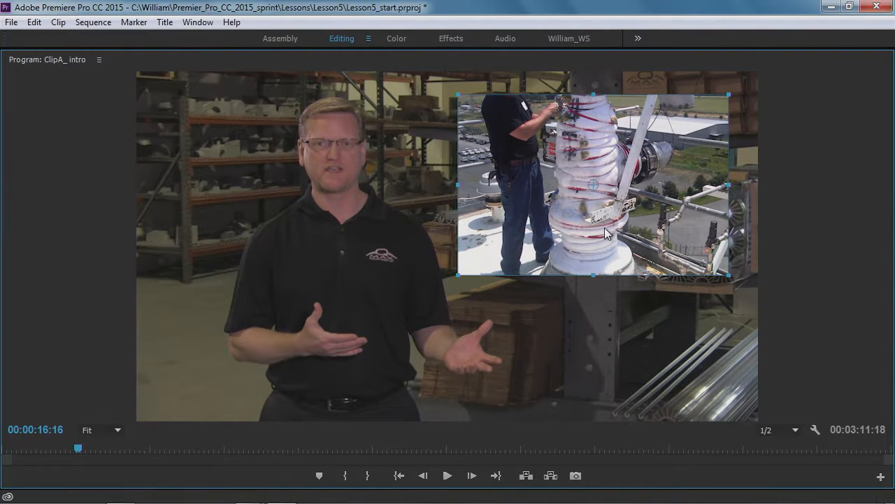
key("grave")
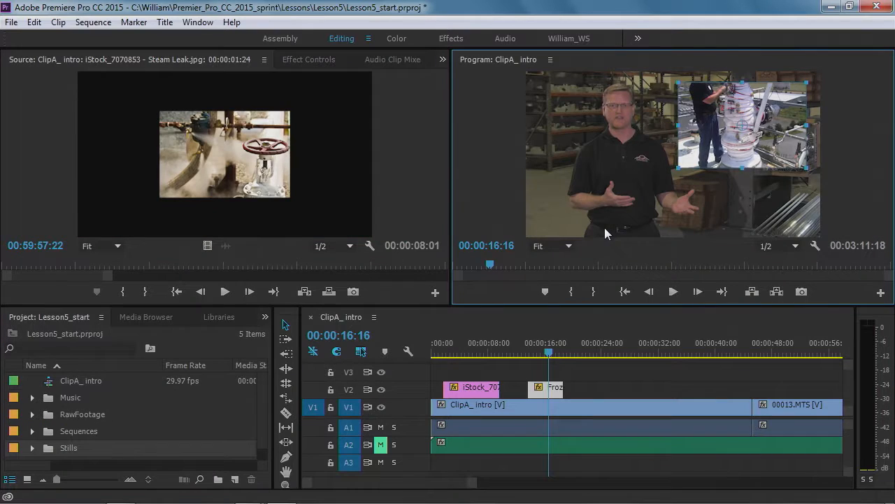
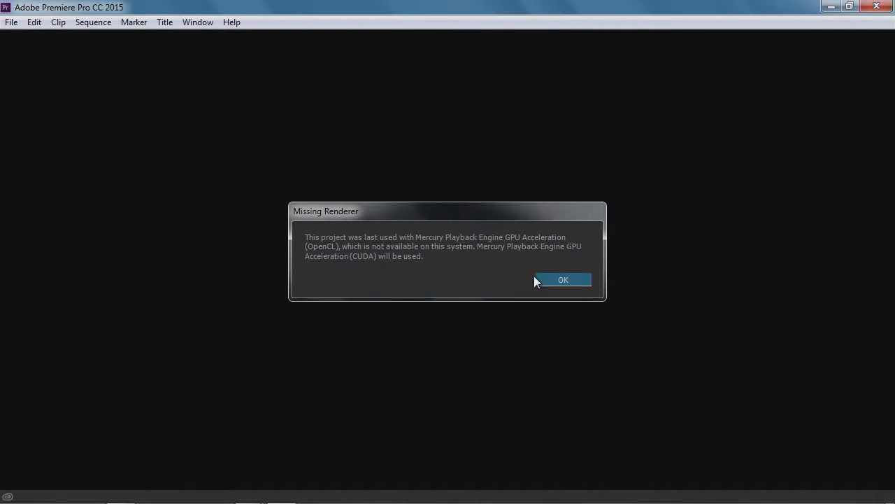
Accept the renderer change and relink the missing media by locating 4A - FTS (replace with Anim).jpg in the Lessons Assets folder
left_click(556, 278)
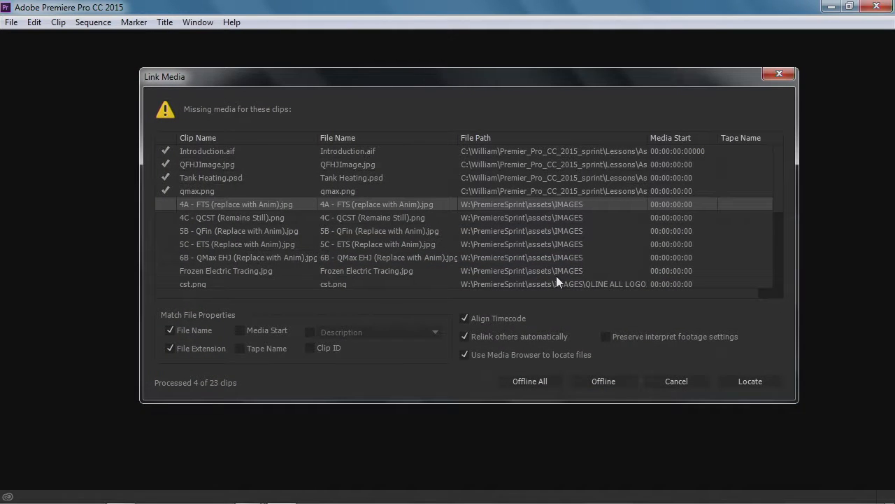
left_click(604, 382)
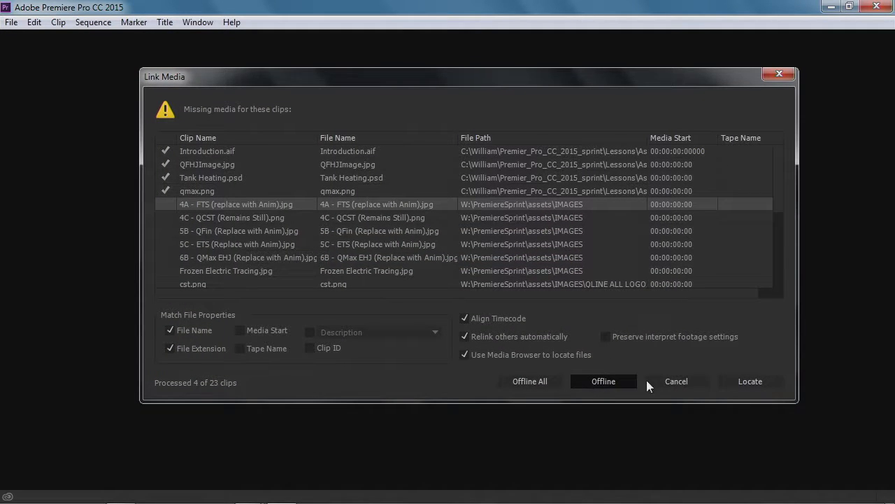
left_click(763, 381)
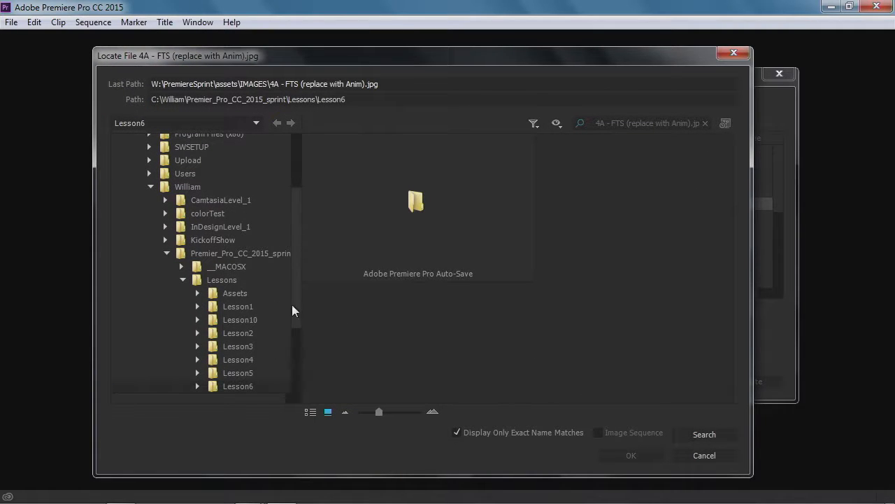
left_click(212, 293)
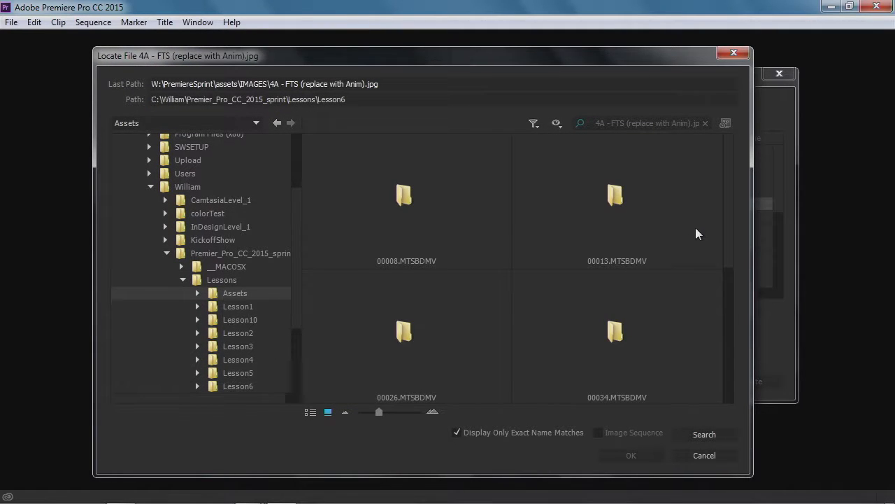
left_click_drag(726, 221, 730, 312)
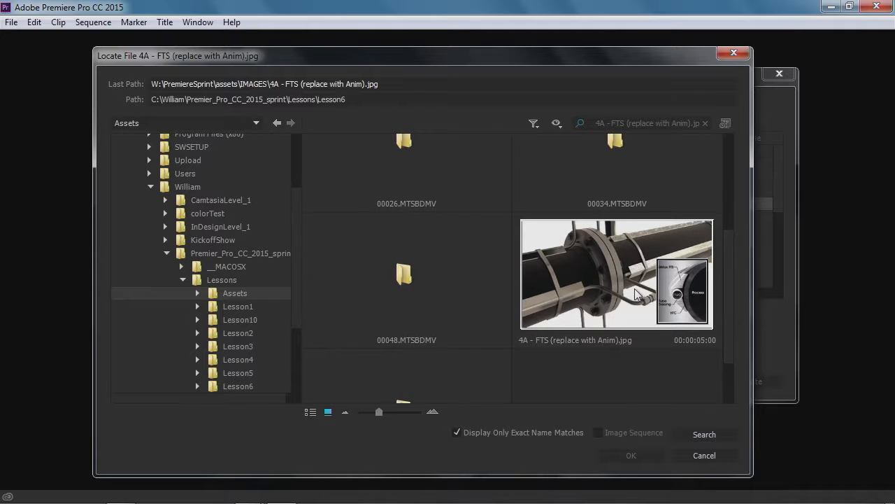
left_click(704, 343)
left_click(638, 456)
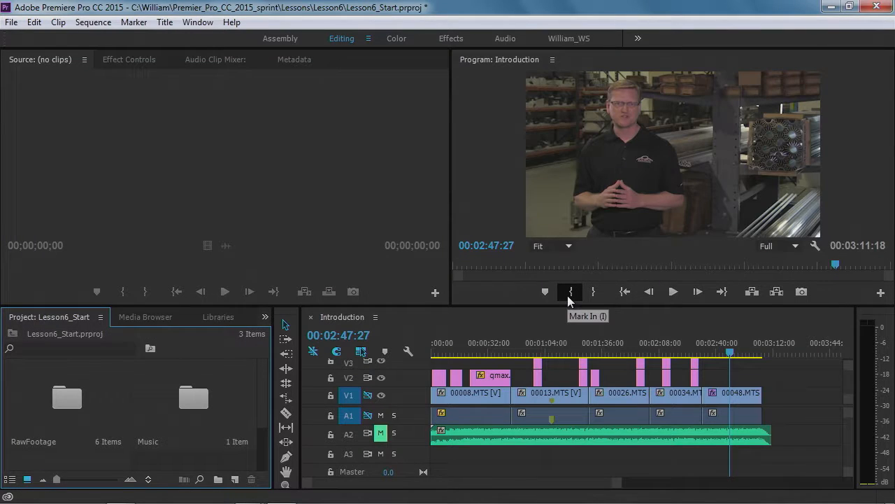
Enlarge the timeline area and scrub back across the stacked stills on V2 and V3, stopping at 00:02:12:19
left_click_drag(505, 307, 506, 234)
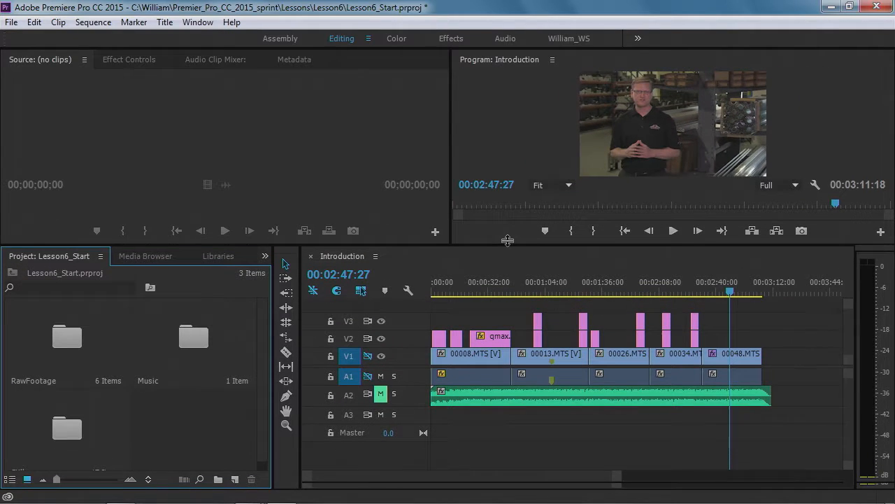
left_click(849, 364)
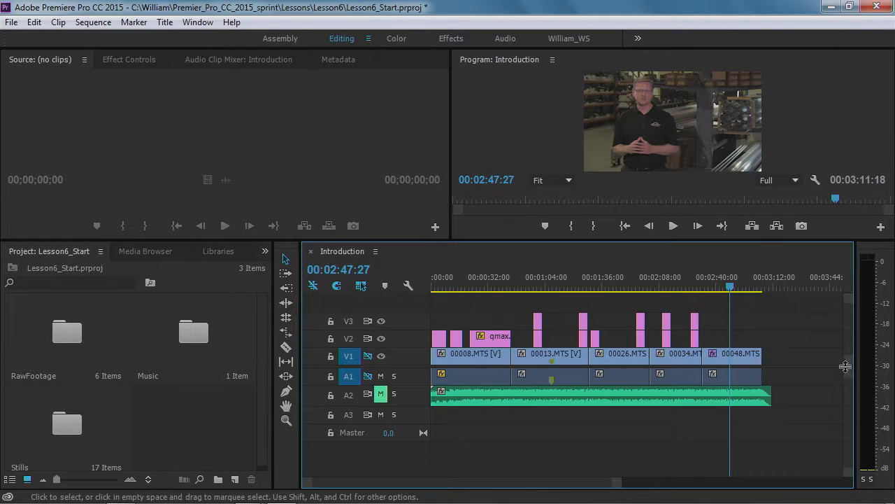
left_click_drag(838, 363, 839, 384)
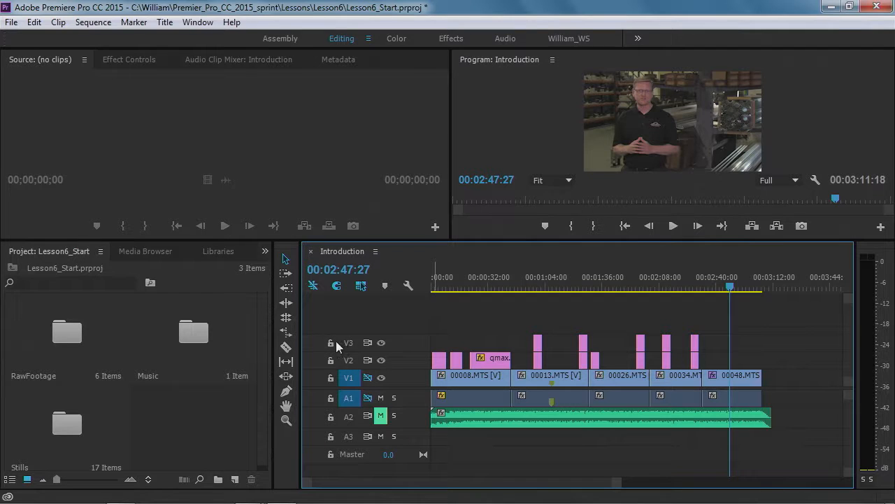
left_click_drag(729, 287, 694, 289)
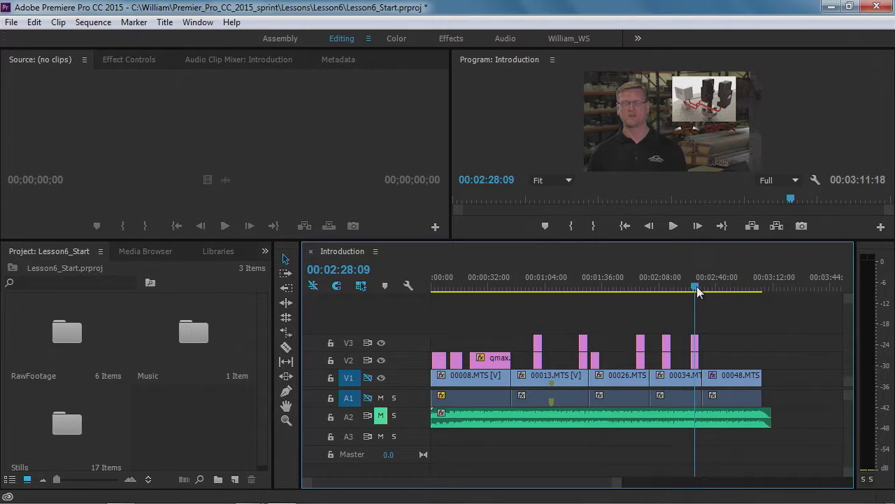
left_click_drag(696, 290, 668, 292)
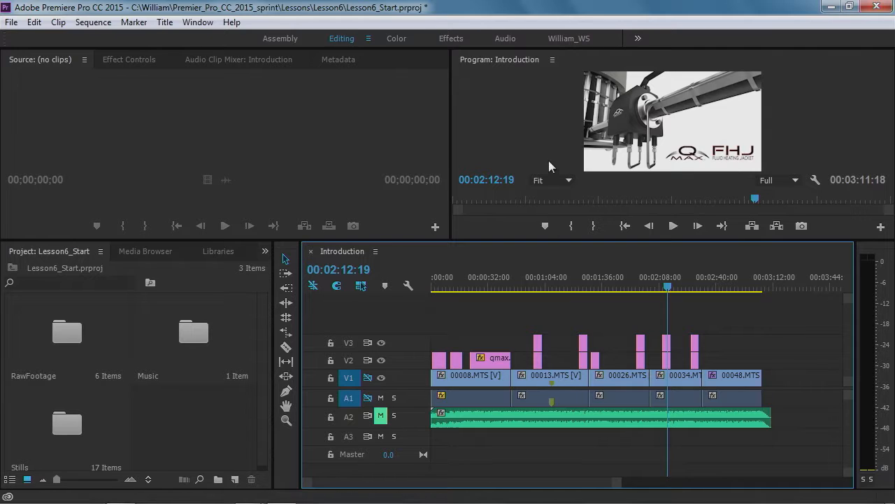
Move the QMax FHJ logo slightly upward in the maximized Program monitor, undo the move and restore the layout
left_click(527, 142)
key("grave")
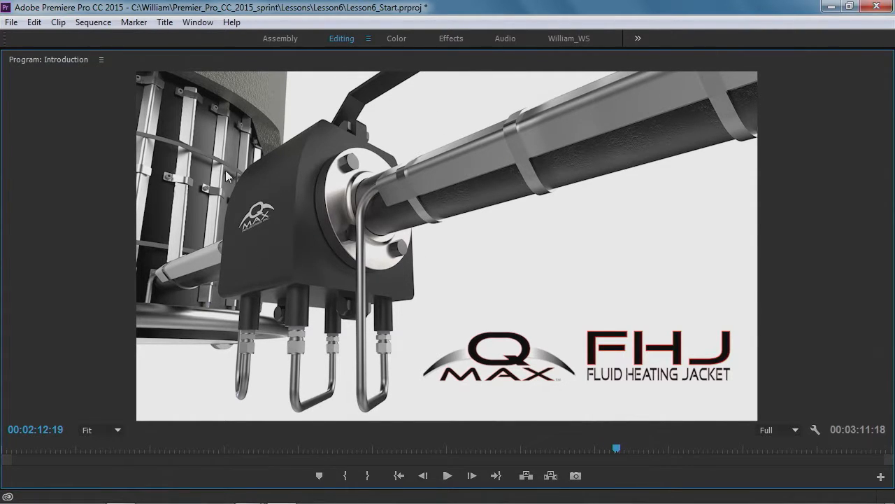
double_click(516, 360)
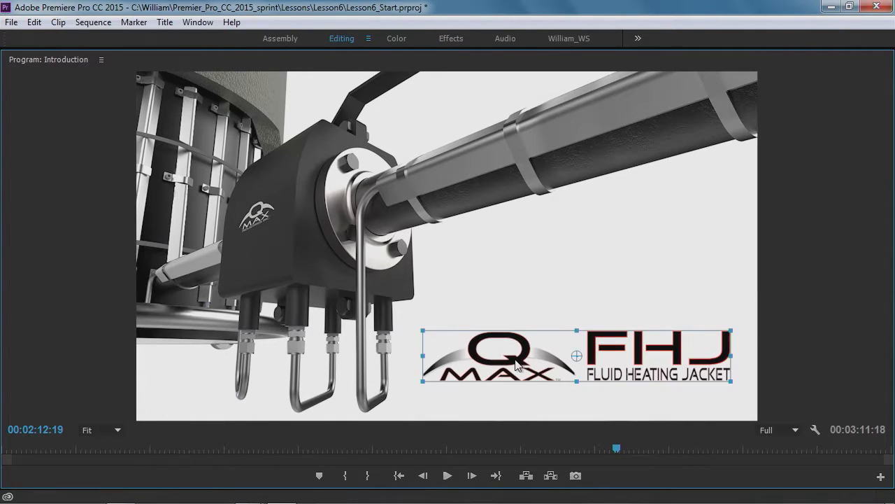
left_click_drag(516, 360, 504, 336)
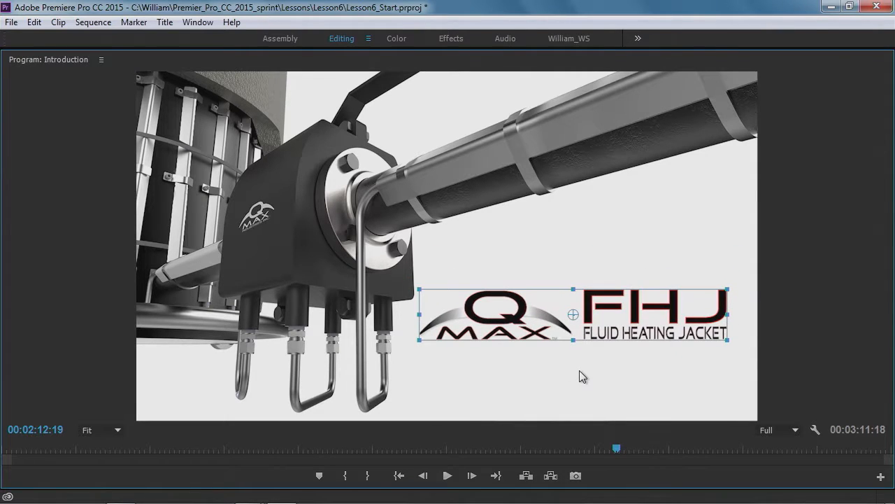
key("ctrl+z")
key("grave")
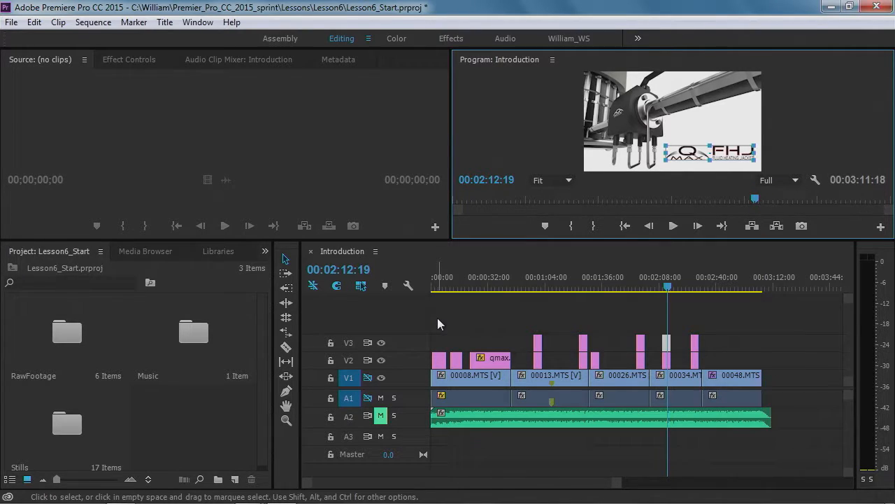
Trim the end of 00008.MTS on V1 back to about 00:00:29, leaving a gap before 00013.MTS
left_click(490, 358)
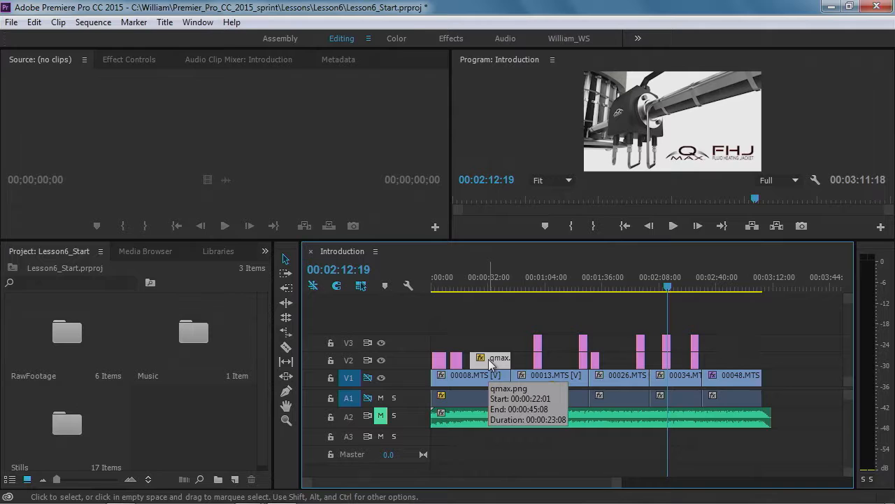
key("grave")
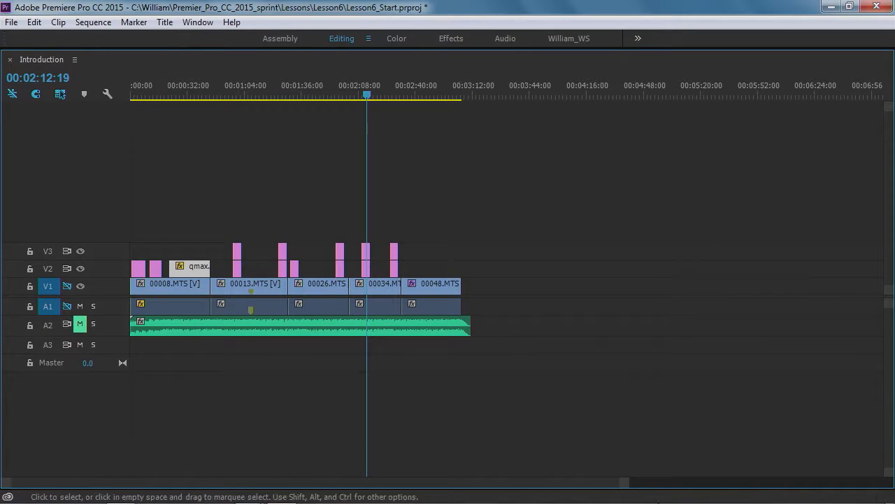
mouse_move(634, 481)
left_click_drag(627, 484, 356, 485)
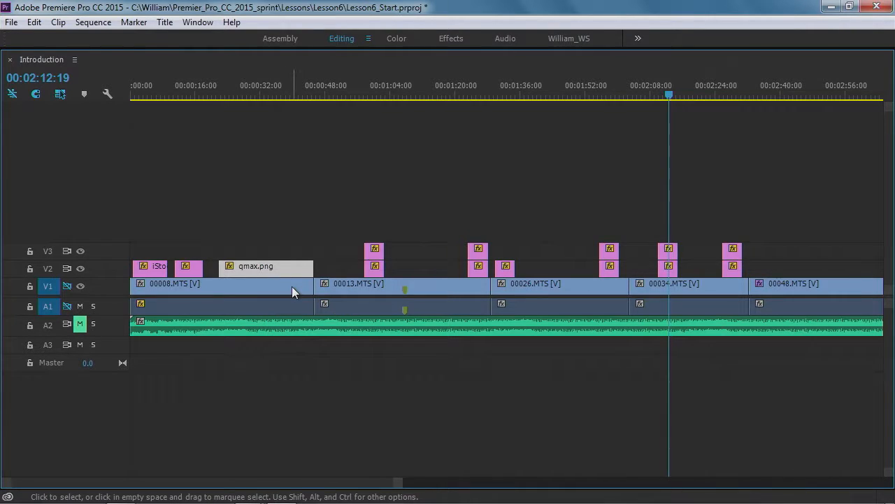
left_click(291, 287)
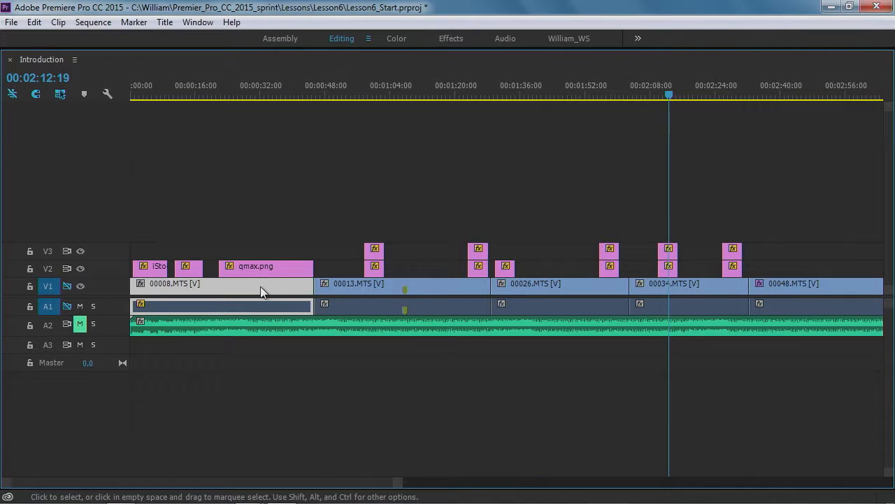
left_click(307, 286)
left_click_drag(308, 286, 245, 287)
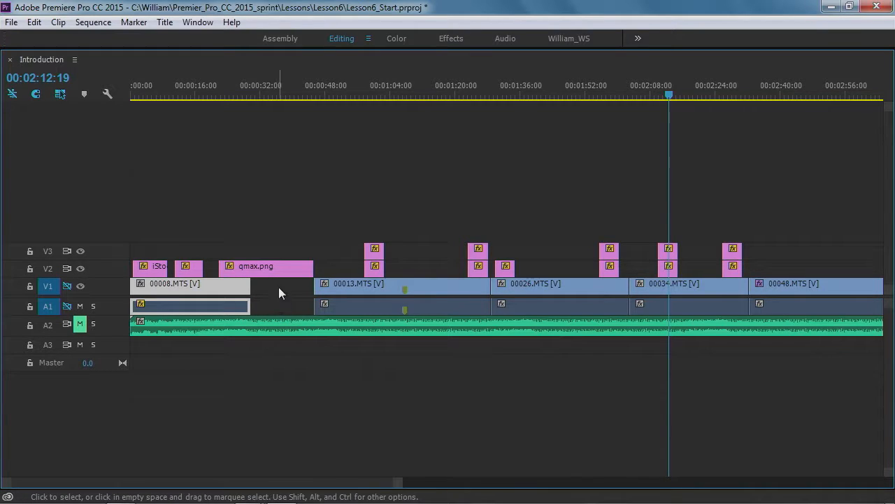
key("grave")
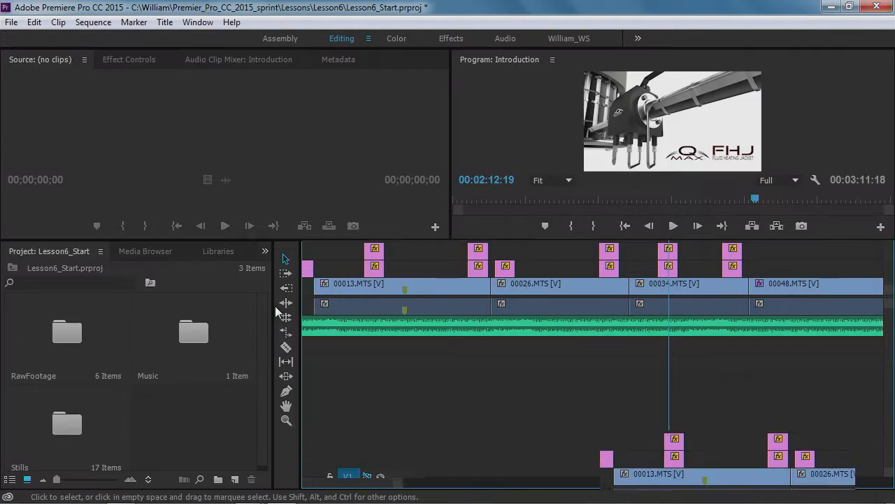
Enlarge the Program monitor and play from 00:00:28:12 into the gap after 00008.MTS to check the picture under the logo
left_click(522, 286)
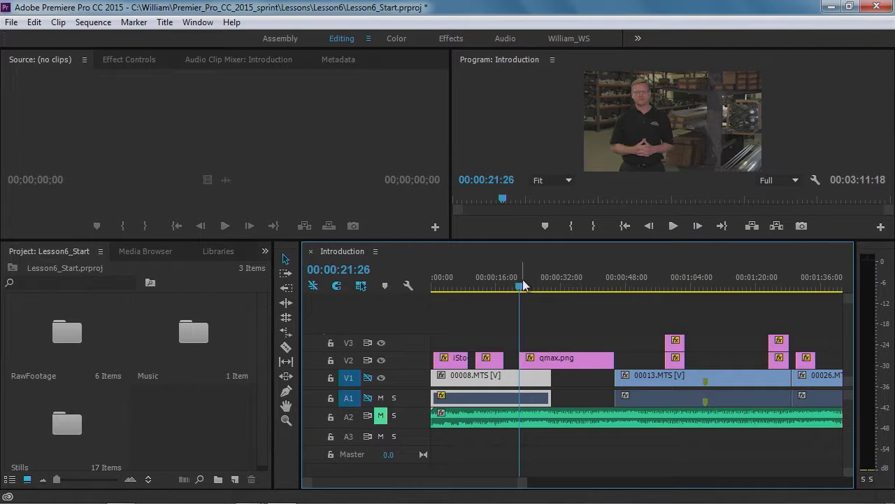
left_click(537, 286)
left_click_drag(538, 285, 546, 285)
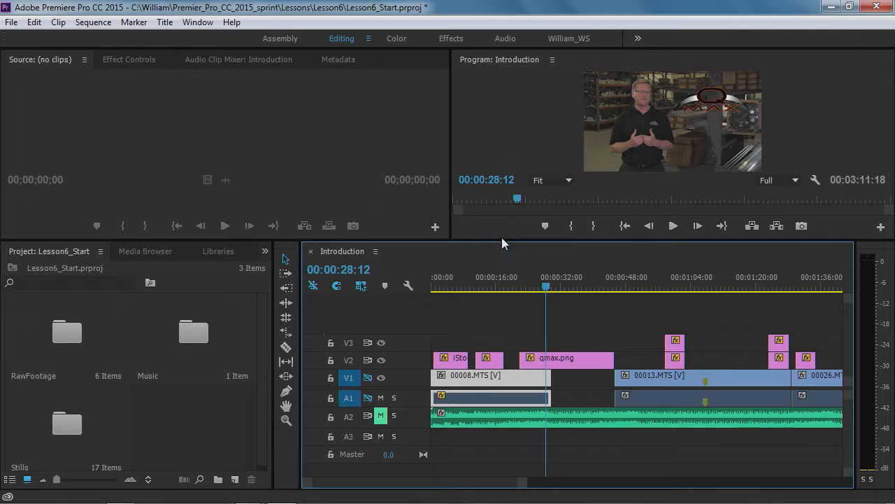
left_click_drag(503, 240, 498, 291)
key("space")
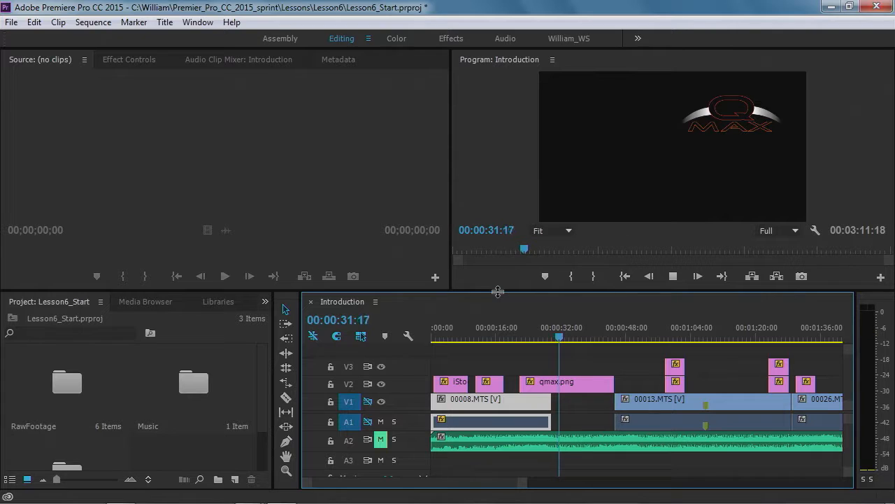
key("space")
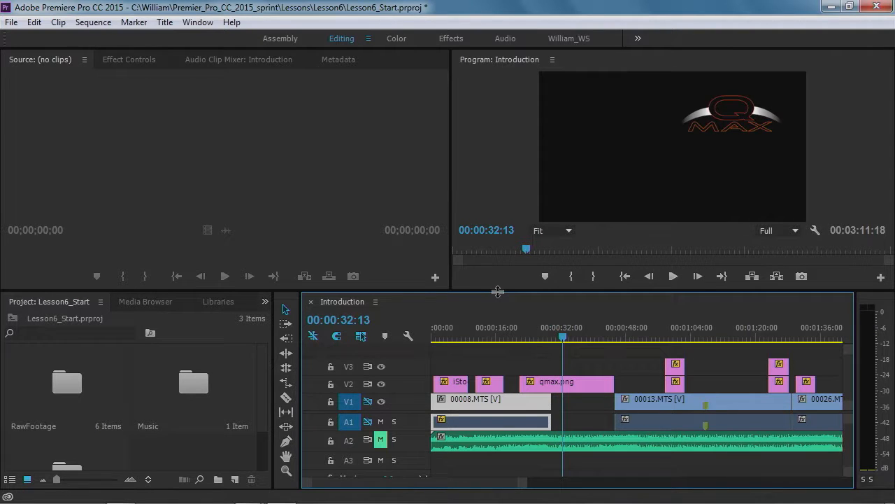
Undo the trim of 00008.MTS, shorten its end again to about 00:00:29 and undo that as well
key("ctrl+z")
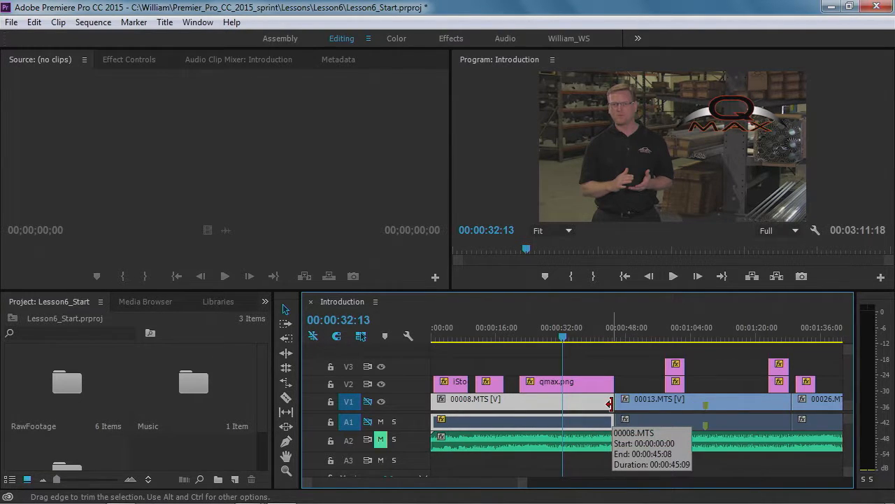
left_click_drag(609, 404, 544, 404)
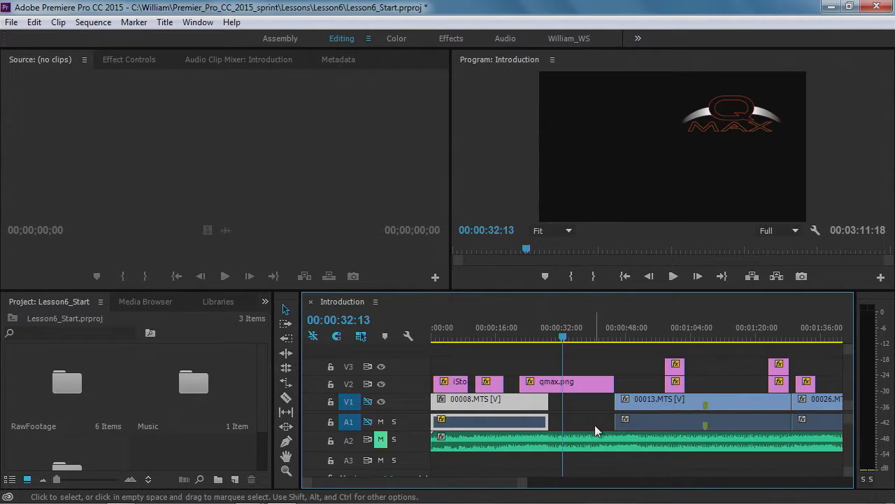
key("ctrl+z")
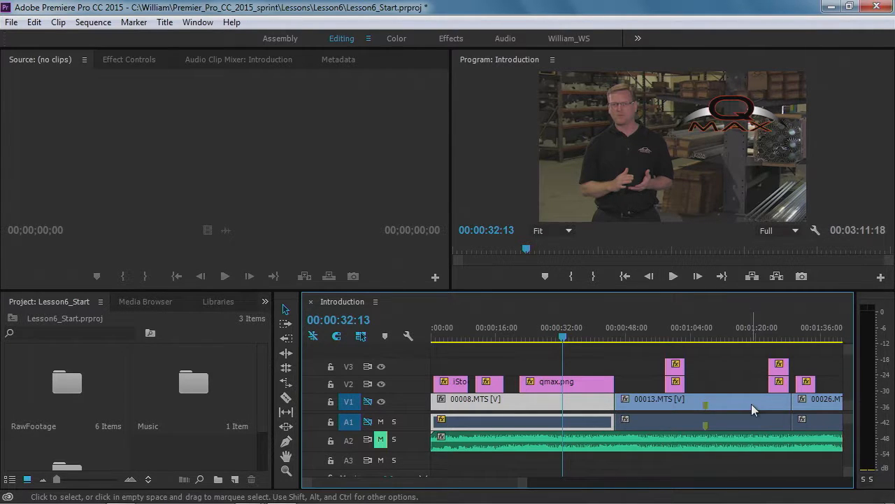
Ripple-trim the end of 00008.MTS to the playhead at 00:00:32:13 and revert the edit
mouse_move(752, 403)
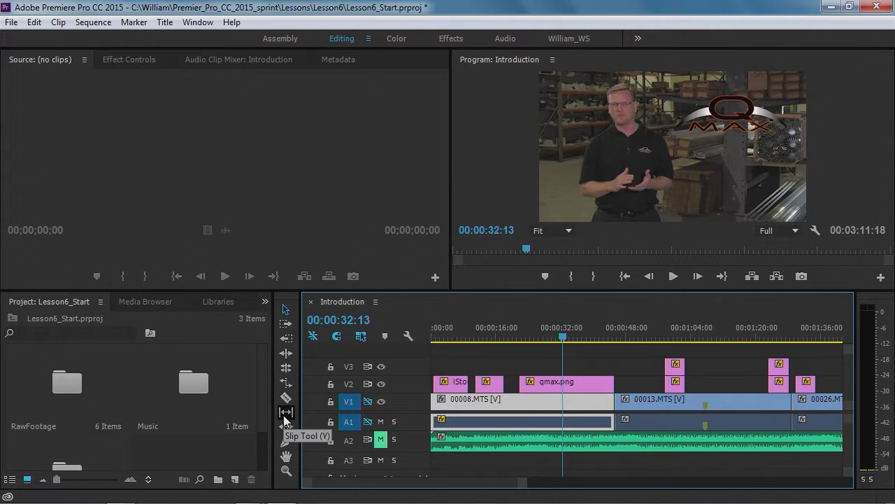
left_click(285, 353)
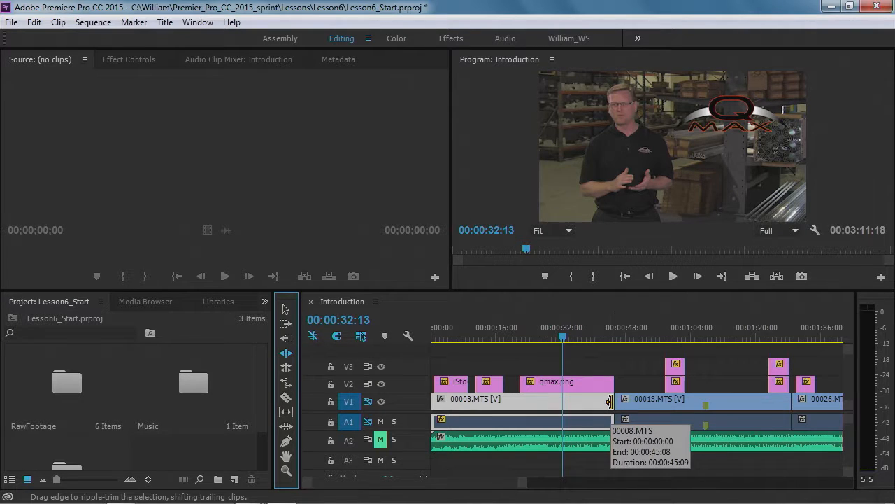
left_click_drag(609, 401, 559, 405)
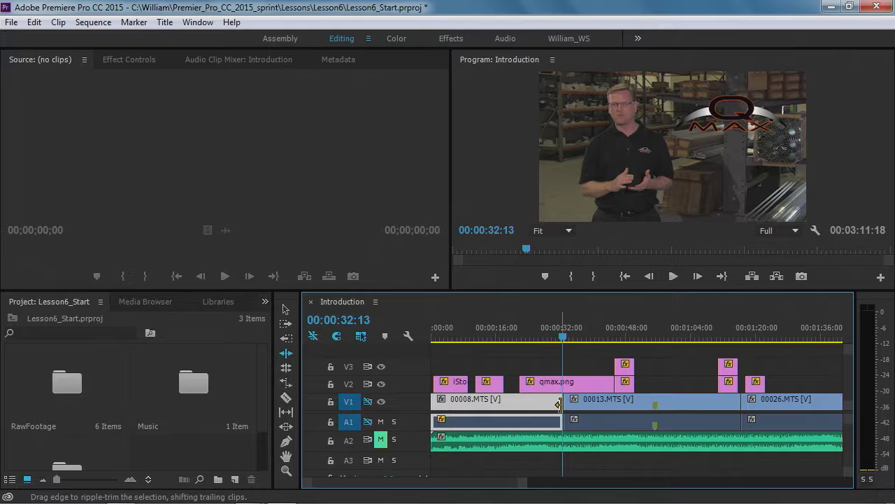
left_click_drag(559, 404, 561, 403)
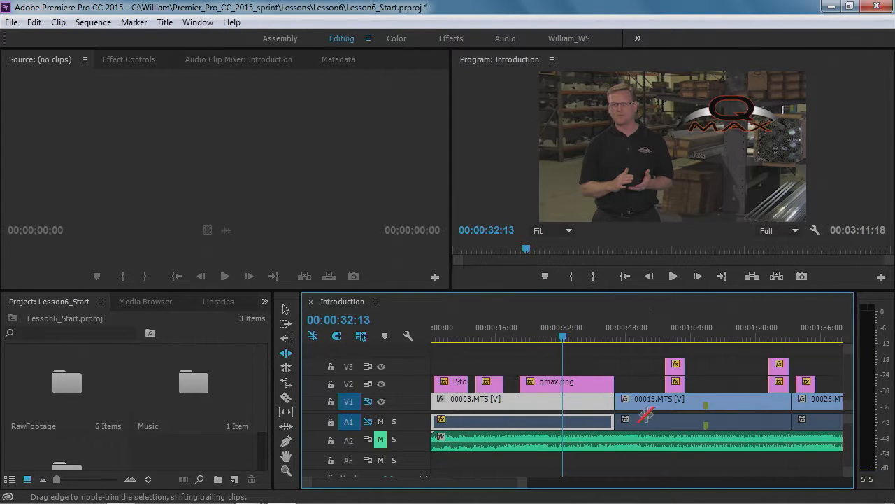
Ripple-trim the beginning of 00013.MTS to a clip duration of about 31 seconds and undo the edit
left_click(619, 401)
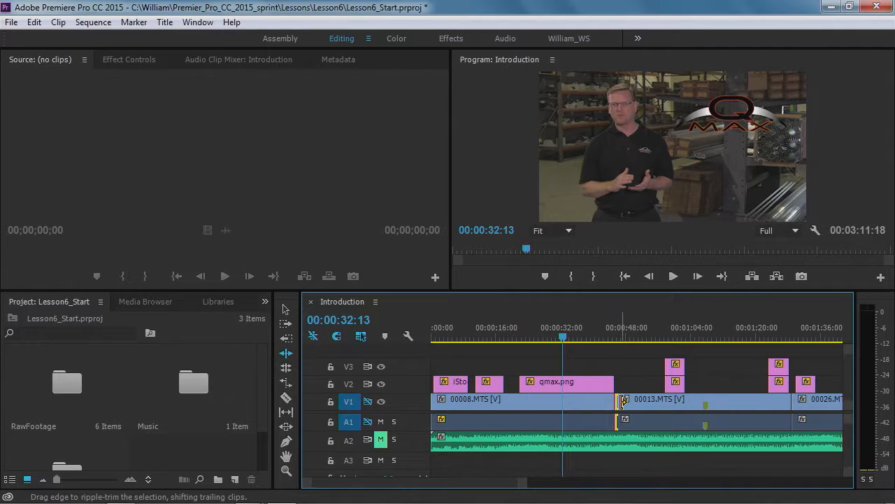
left_click_drag(623, 403, 668, 400)
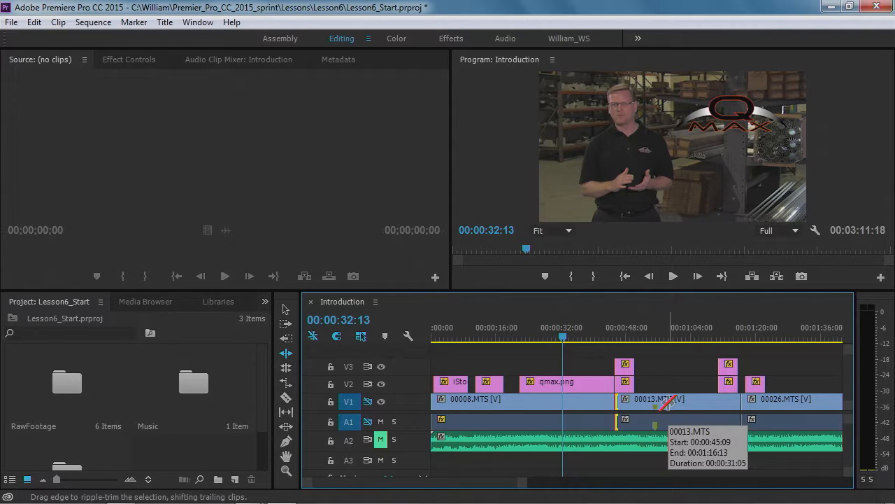
key("ctrl+z")
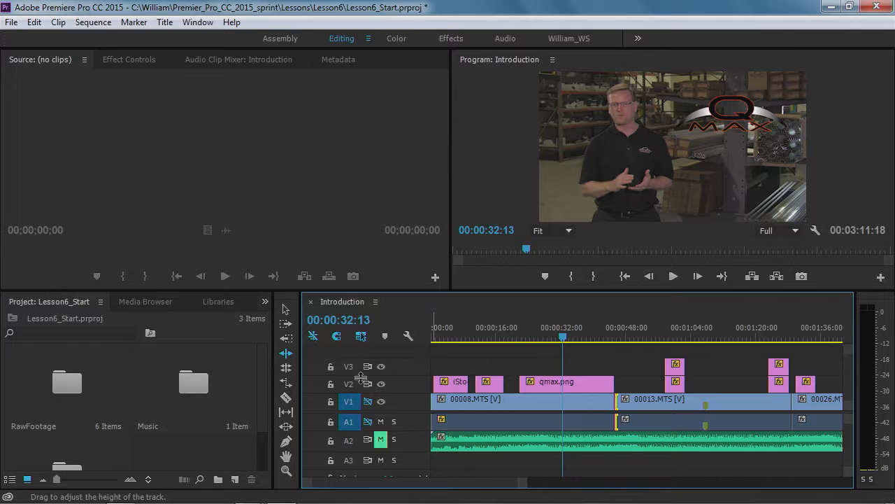
left_click(286, 369)
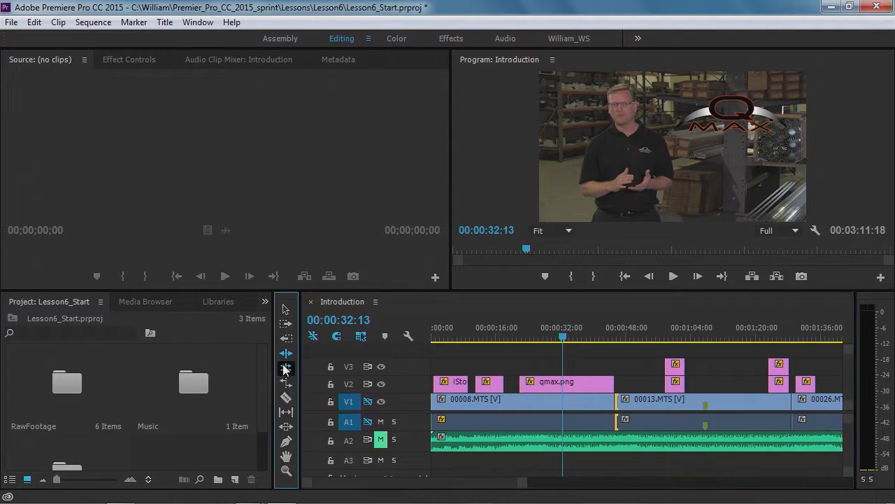
left_click(288, 388)
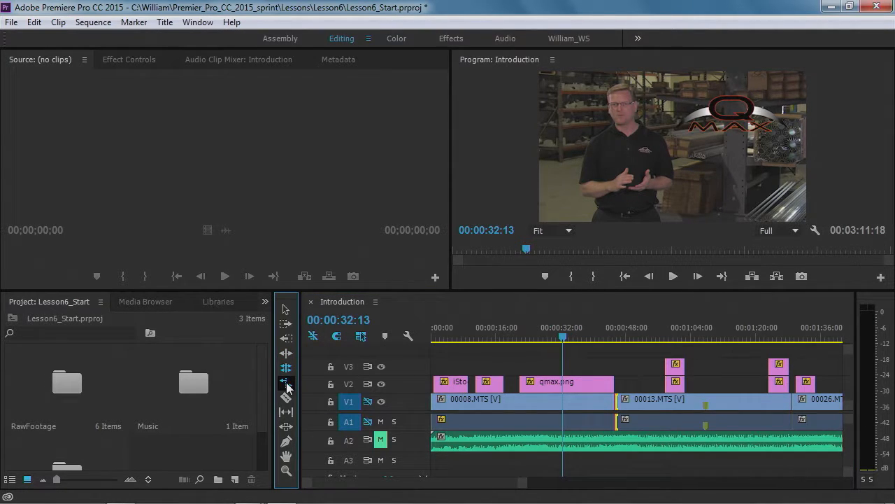
left_click(287, 371)
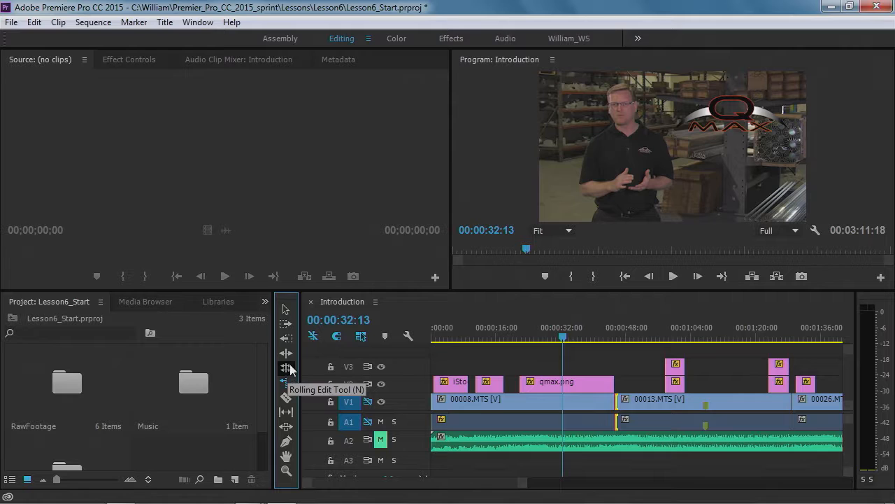
left_click(288, 413)
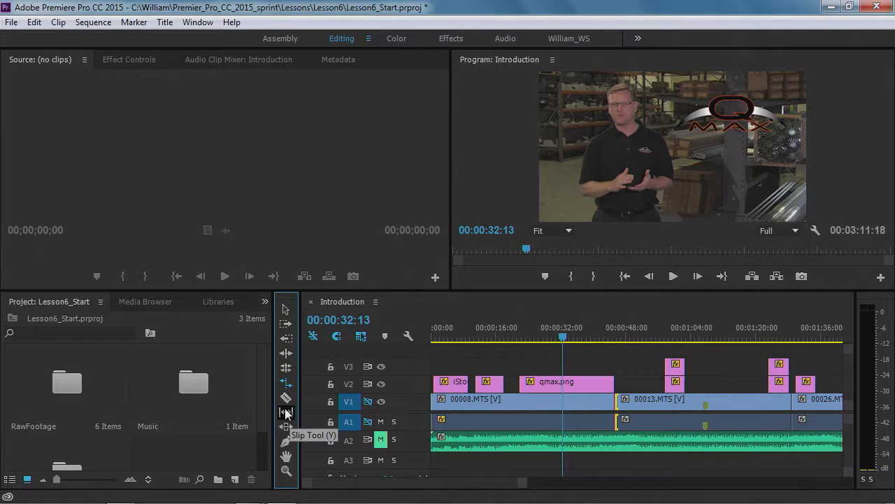
left_click(287, 427)
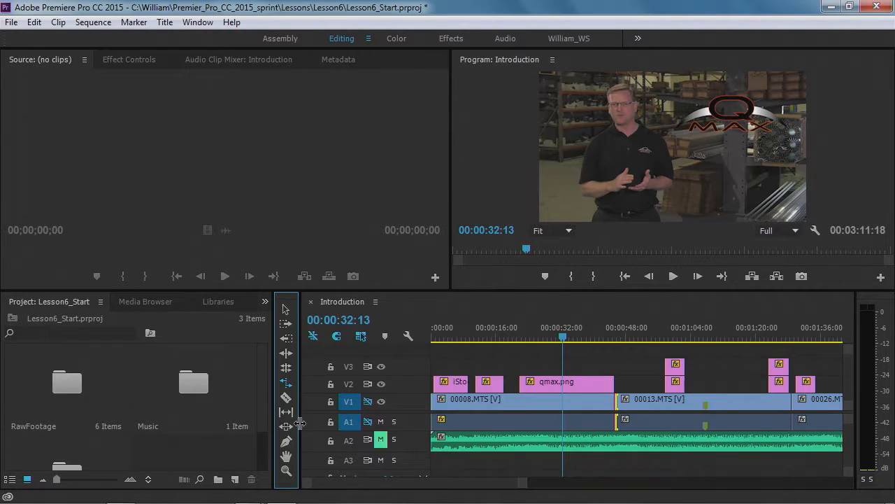
left_click(287, 426)
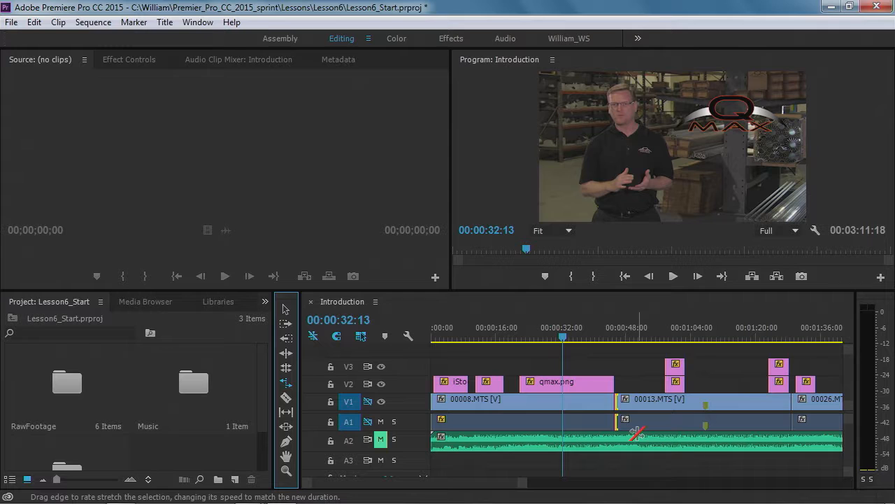
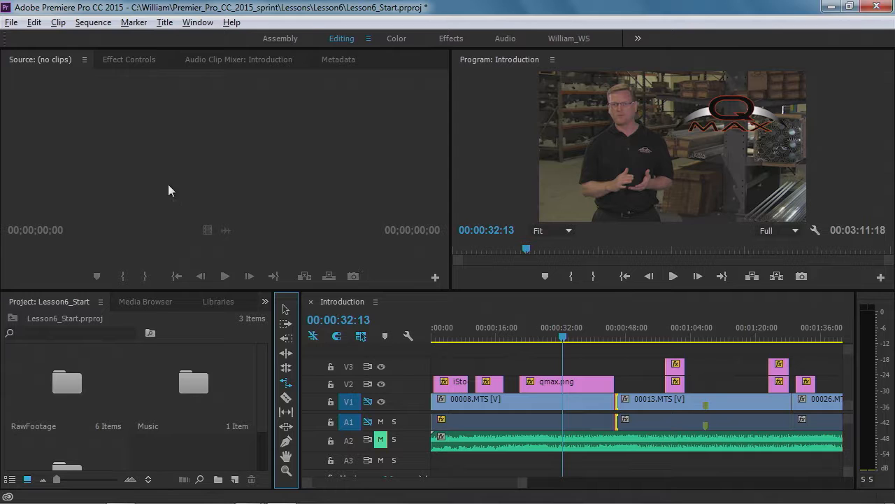
Open Lesson7_Start.prproj from the Lessons\Lesson7 folder without saving the changes to Lesson6_Start.prproj
left_click(11, 23)
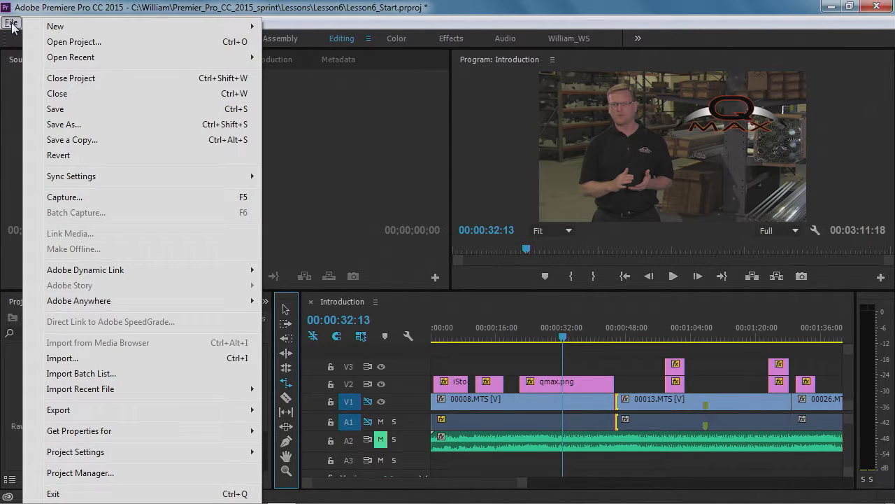
left_click(59, 42)
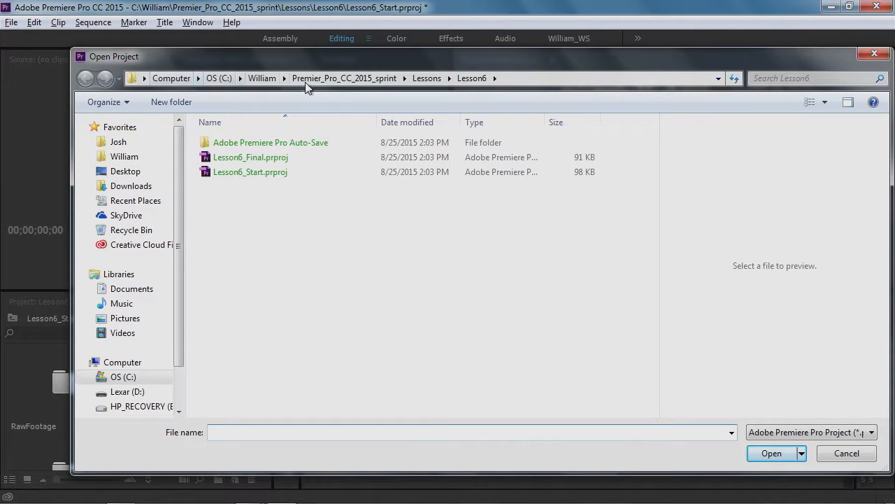
left_click(433, 77)
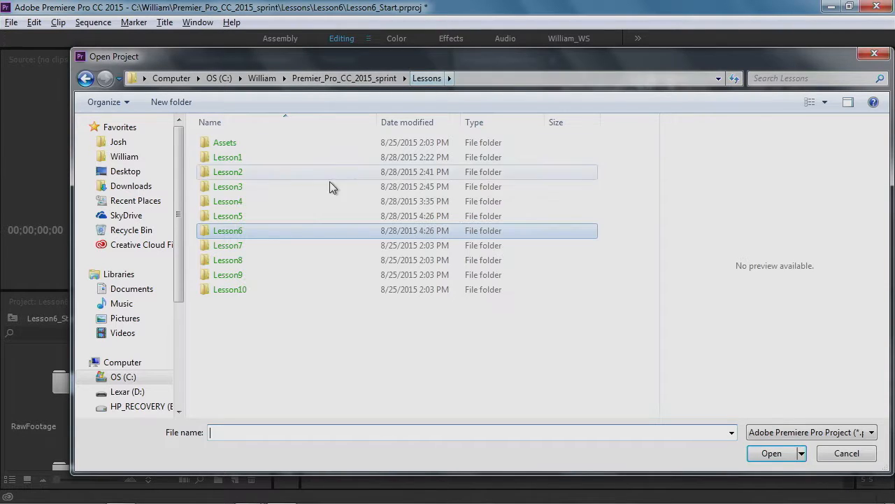
double_click(238, 244)
left_click(256, 160)
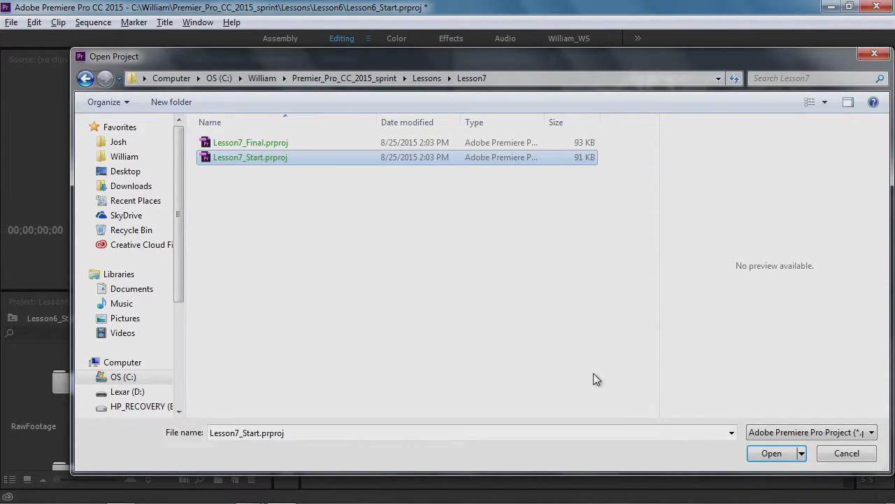
left_click(772, 452)
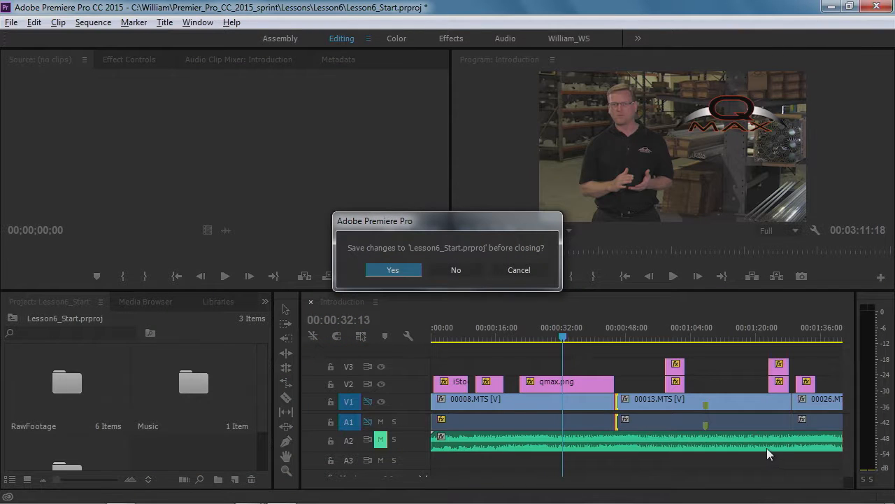
left_click(444, 273)
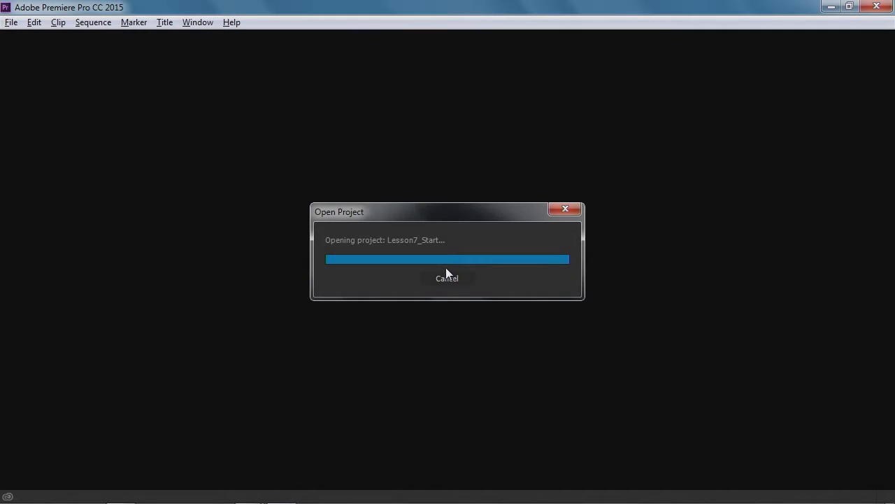
Relink the missing media by locating 4A - FTS (replace with Anim).jpg in the Lessons\Assets folder
left_click(578, 279)
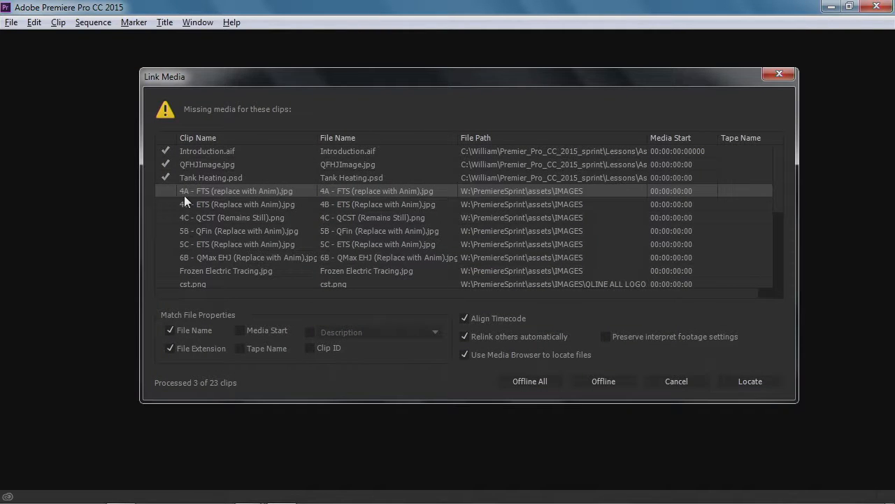
left_click(746, 379)
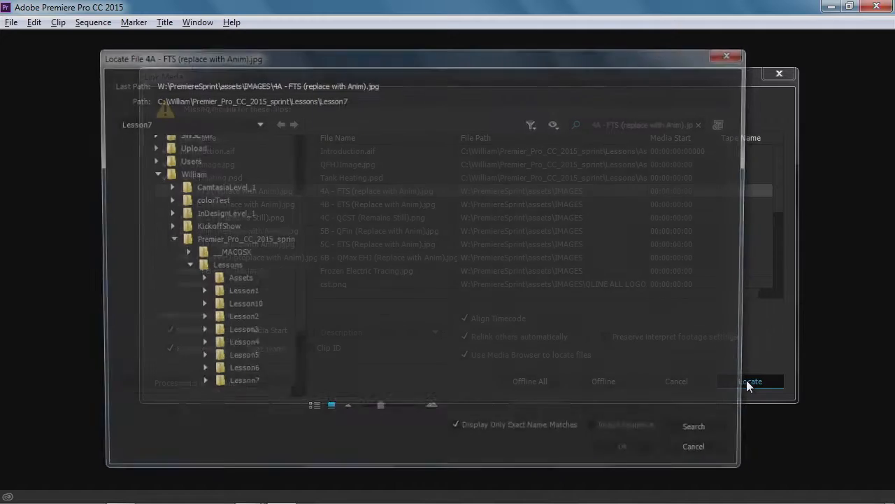
left_click(235, 280)
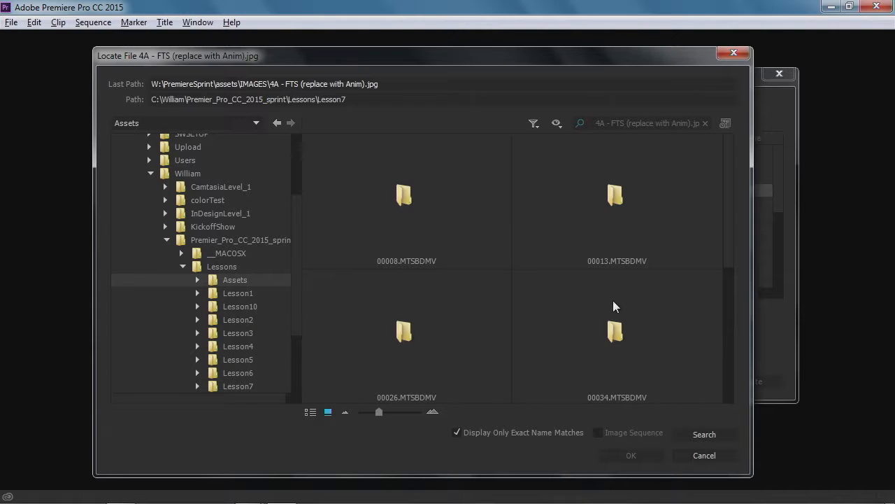
left_click_drag(728, 233, 729, 308)
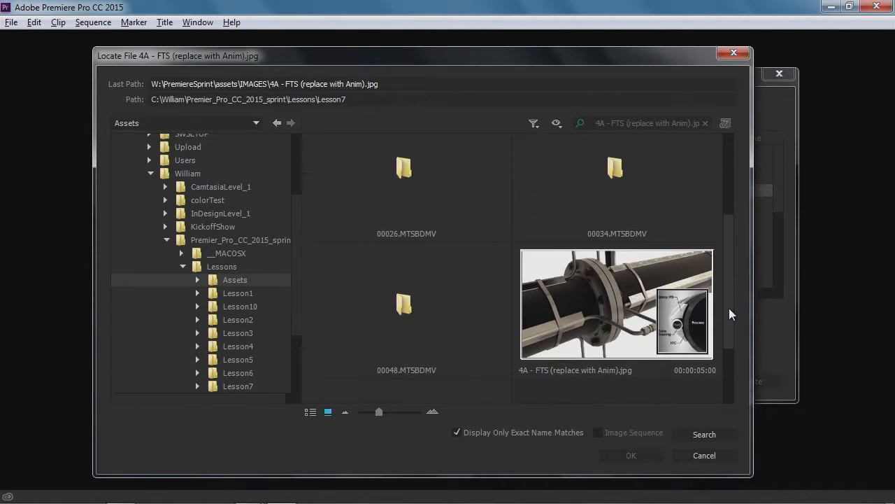
left_click(607, 300)
left_click(633, 452)
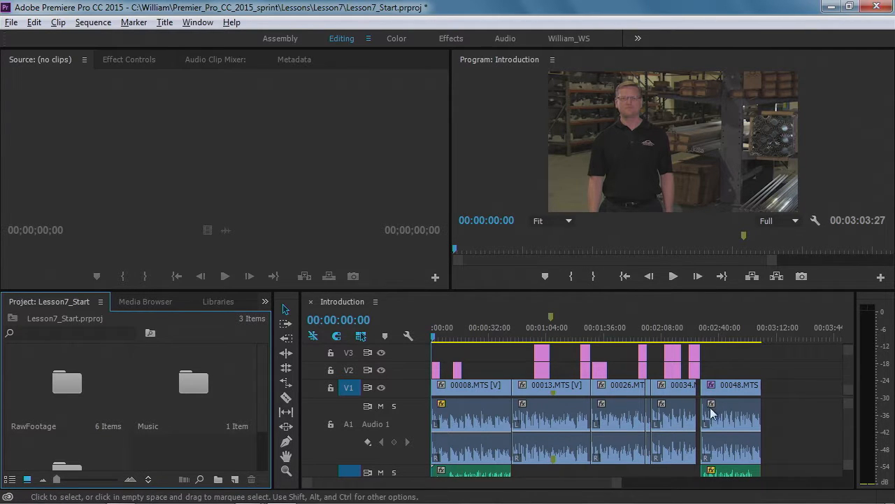
Extend the end of 00034.MTS to the start of 00048.MTS and play across the join from 00:02:24:02
left_click(309, 483)
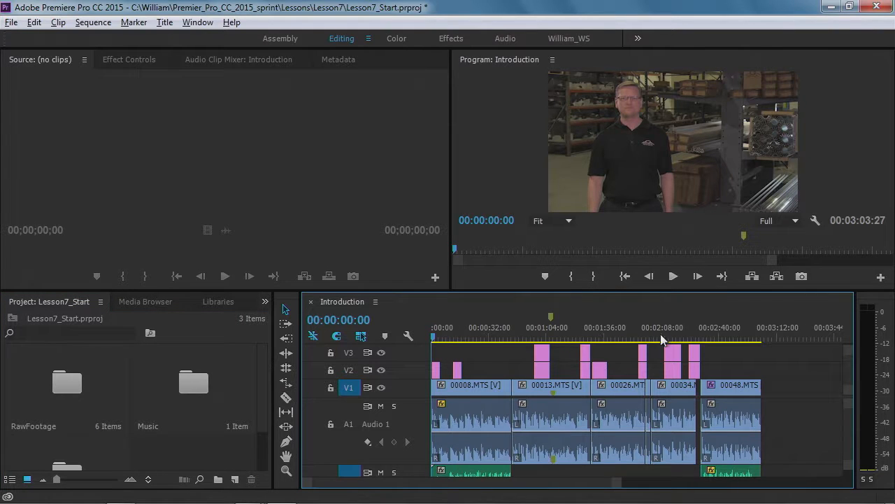
left_click(691, 340)
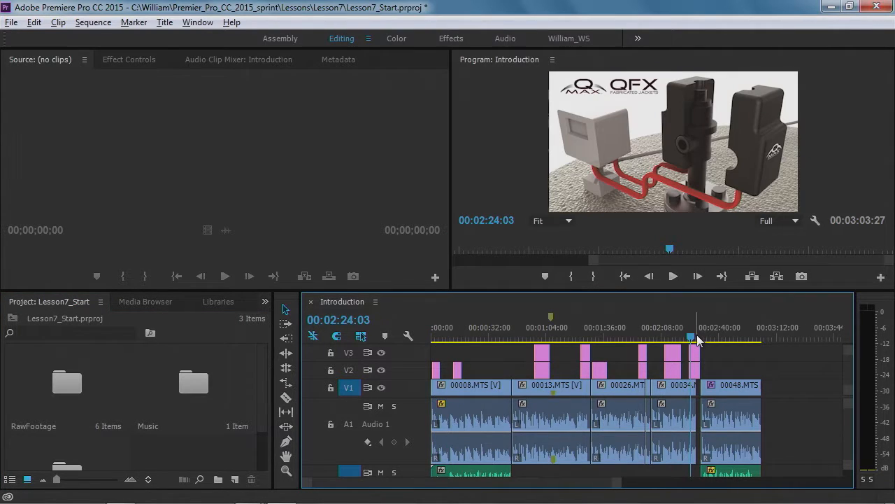
left_click_drag(308, 487, 393, 491)
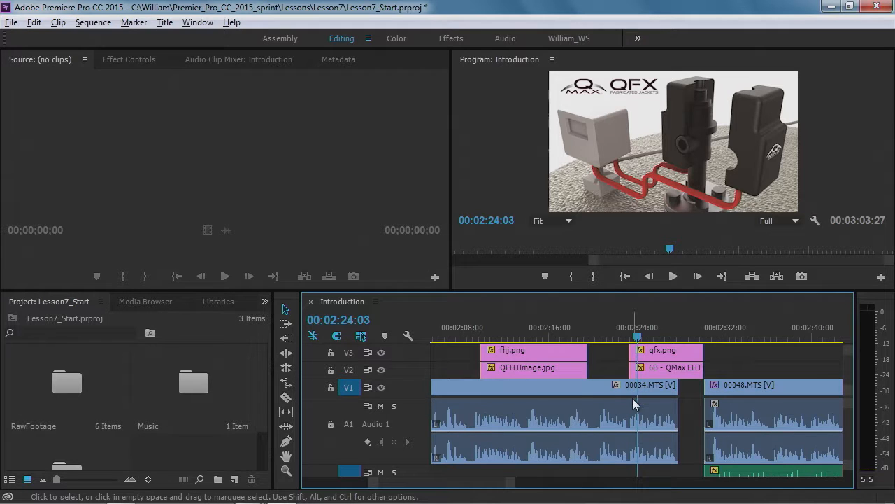
mouse_move(637, 338)
left_mouse_down()
mouse_move(616, 340)
mouse_move(638, 343)
left_mouse_up()
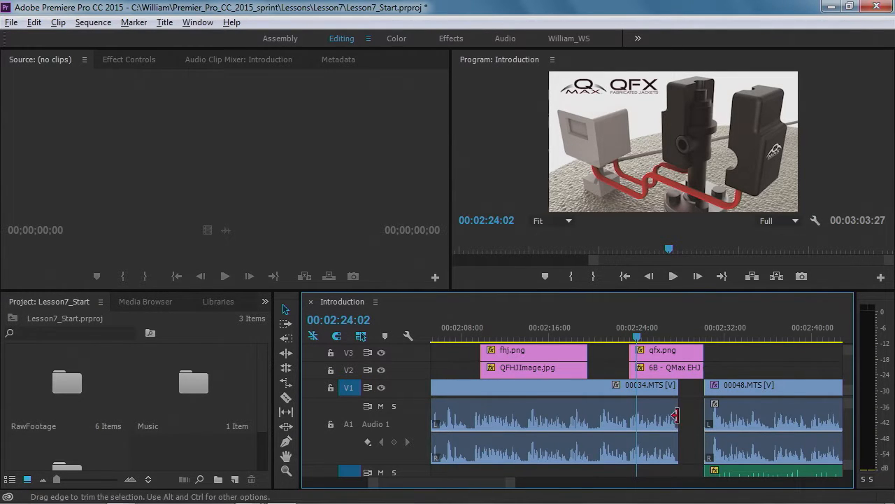
left_click_drag(676, 415, 702, 416)
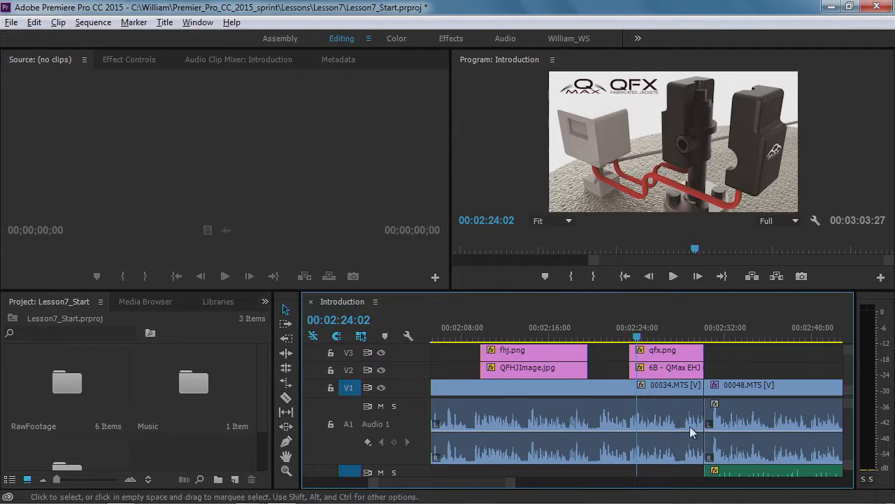
key("space")
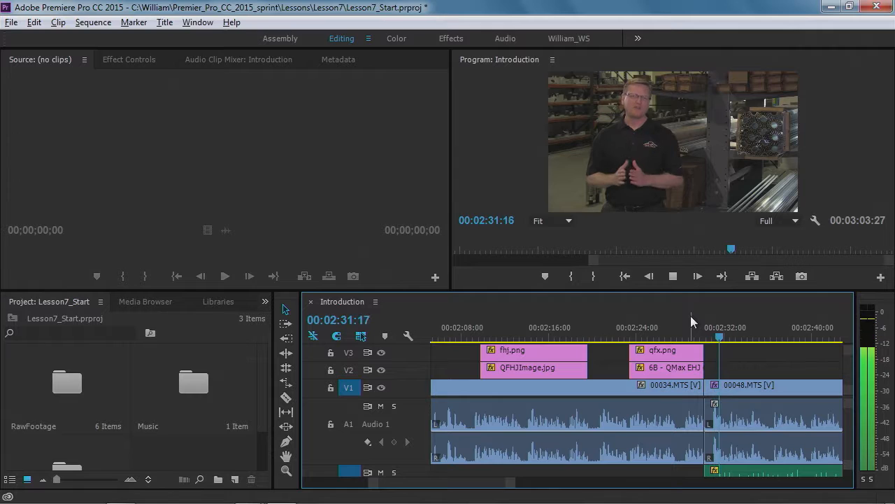
key("space")
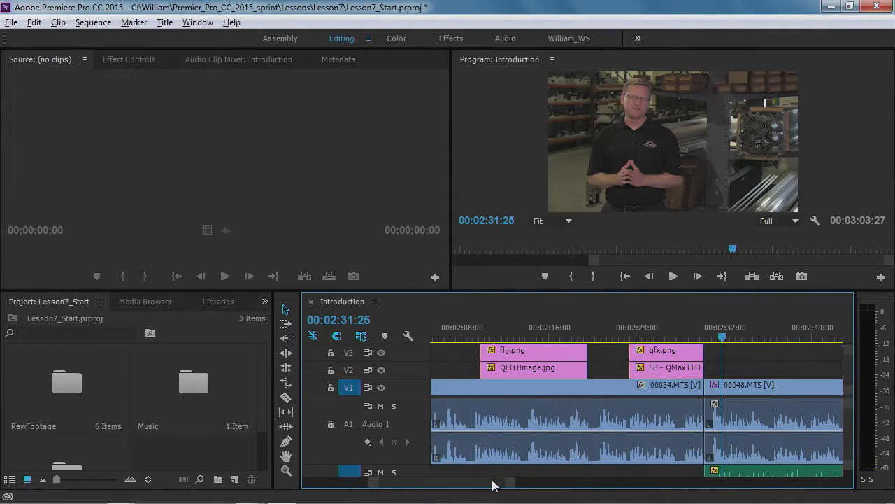
Shorten the end of 00034.MTS to about 00:02:28, leaving a gap before 00048.MTS, and play across the gap
scroll(491, 484, "right", 5)
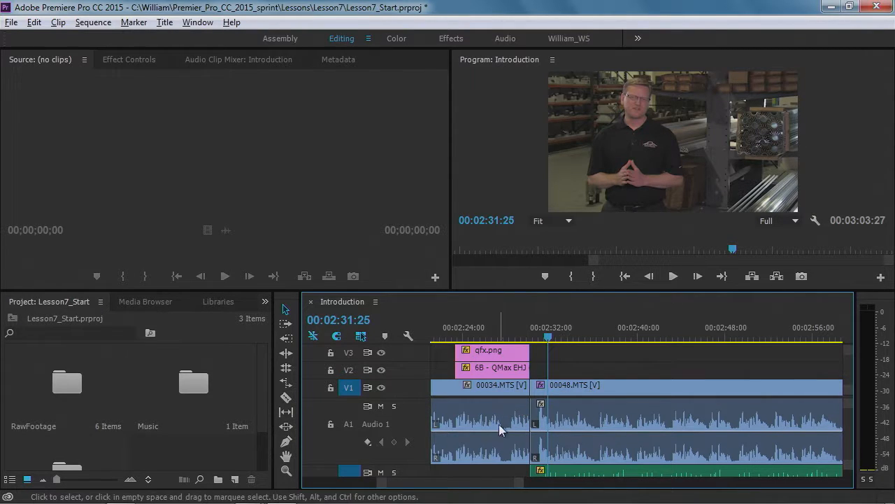
left_click_drag(529, 412, 507, 414)
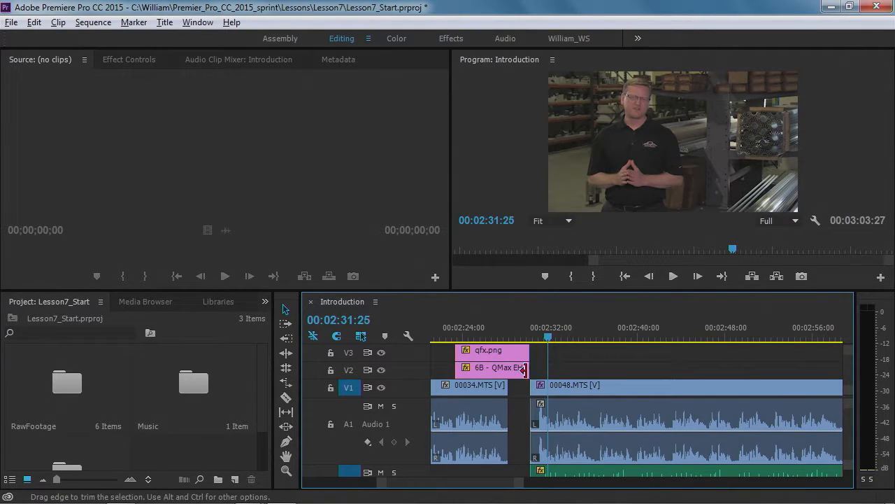
left_click_drag(550, 336, 481, 336)
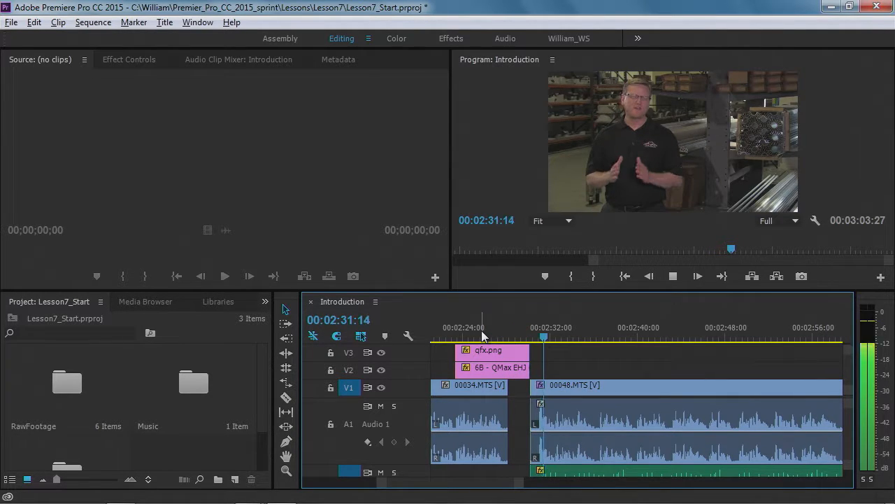
key("space")
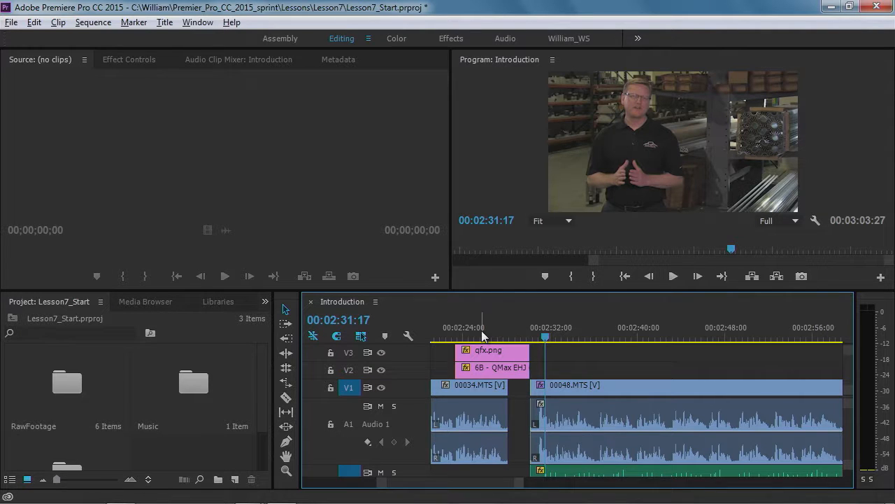
Collapse the A1 track and expand the Audio 2 track to a medium height
left_click_drag(521, 484, 586, 483)
double_click(391, 421)
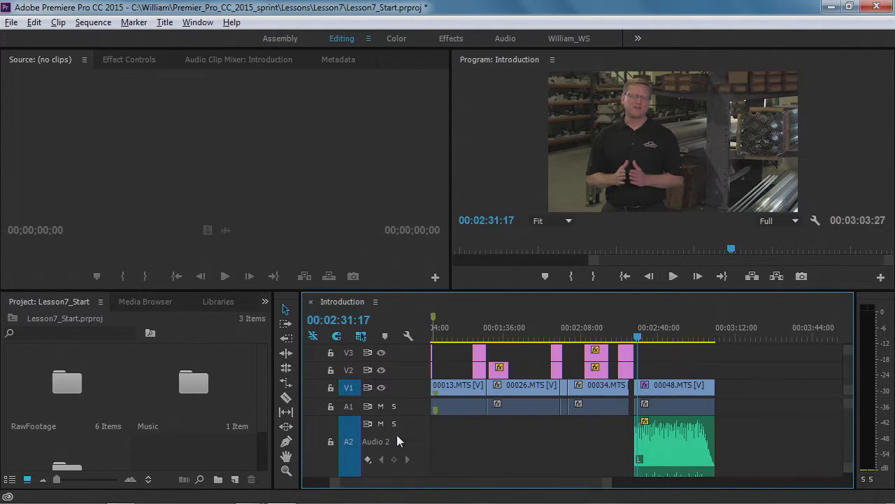
double_click(396, 434)
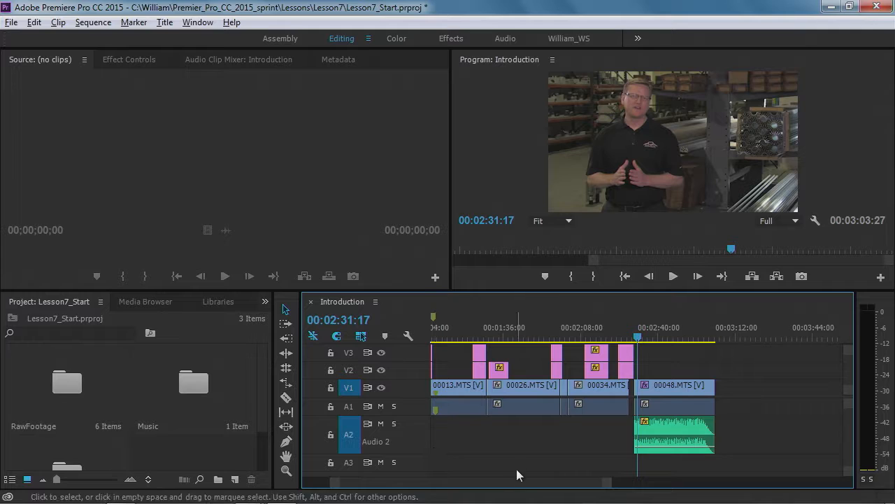
Extend the end of the first music clip on Audio 2 to about 00:02:19, below 00034.MTS
left_click_drag(513, 485, 482, 488)
left_click(495, 439)
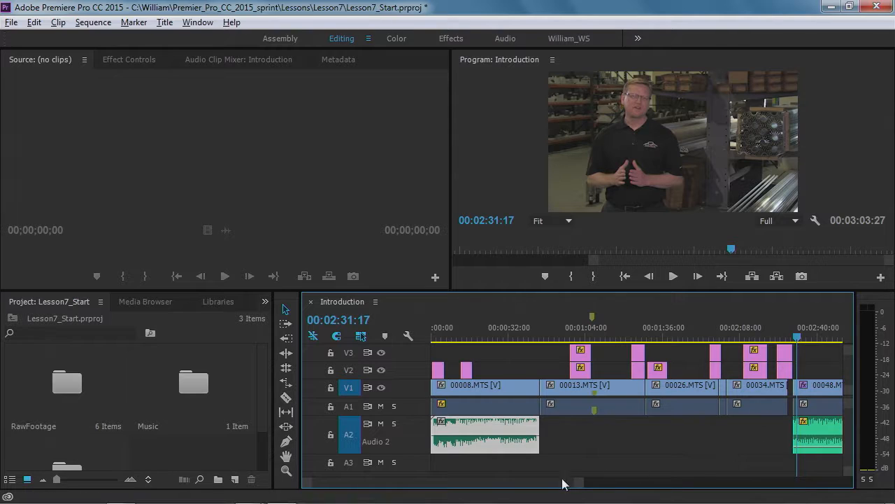
left_click_drag(556, 482, 571, 482)
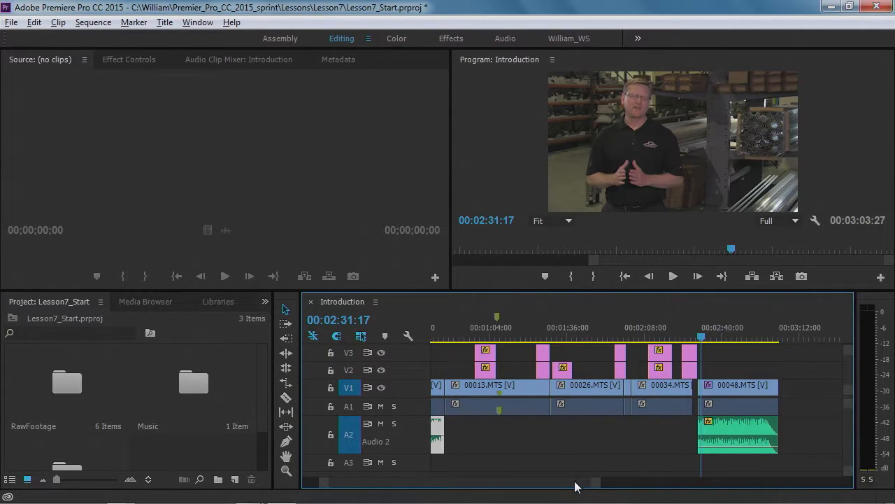
left_click_drag(575, 482, 568, 486)
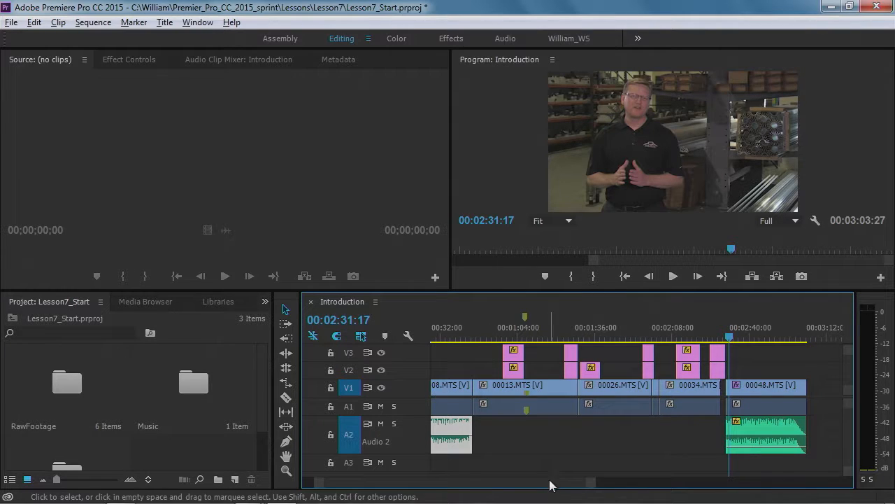
left_click(469, 442)
left_click_drag(464, 442, 698, 448)
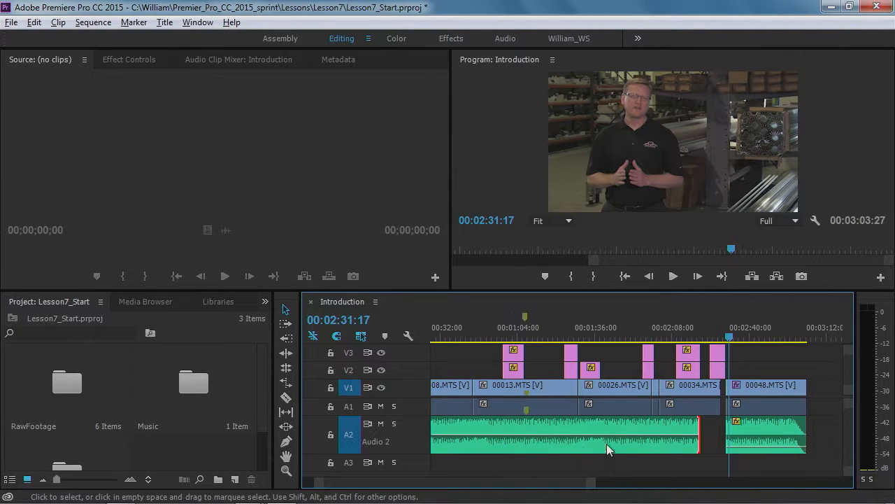
Split the first music clip on Audio 2 at 00:00:45:23 with the Razor tool and delete the part after the cut
left_click(474, 329)
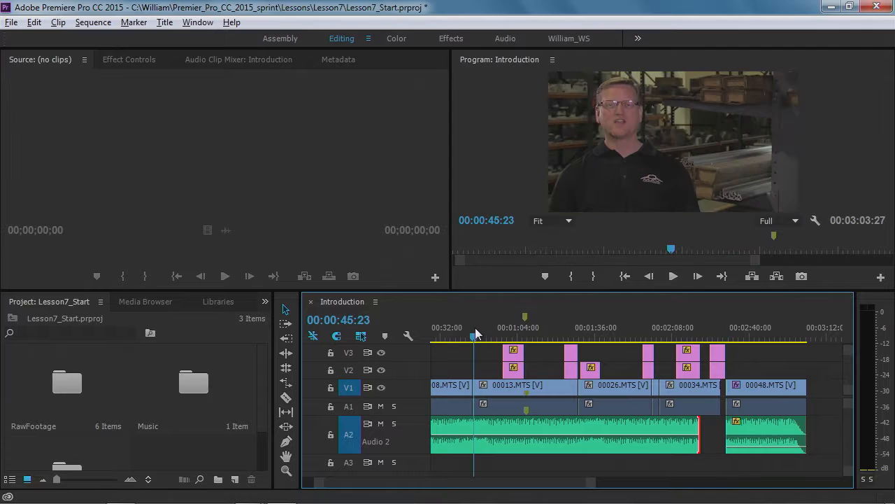
left_click(481, 434)
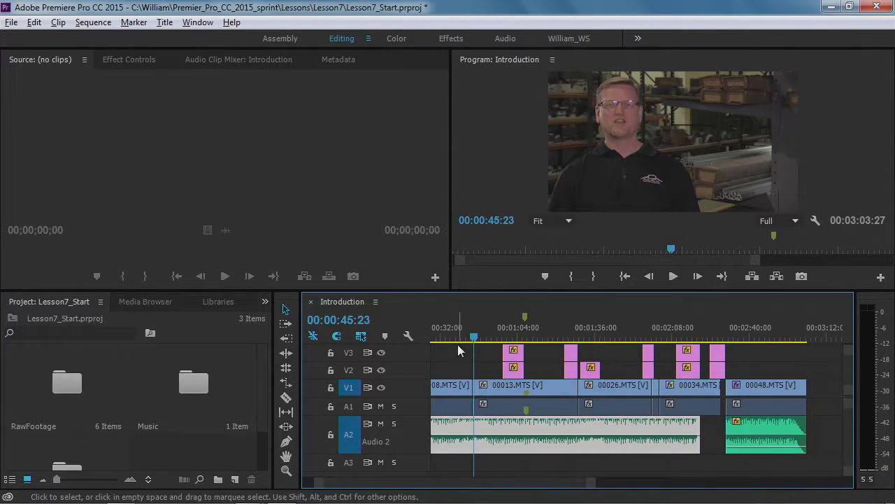
left_click_drag(475, 337, 475, 337)
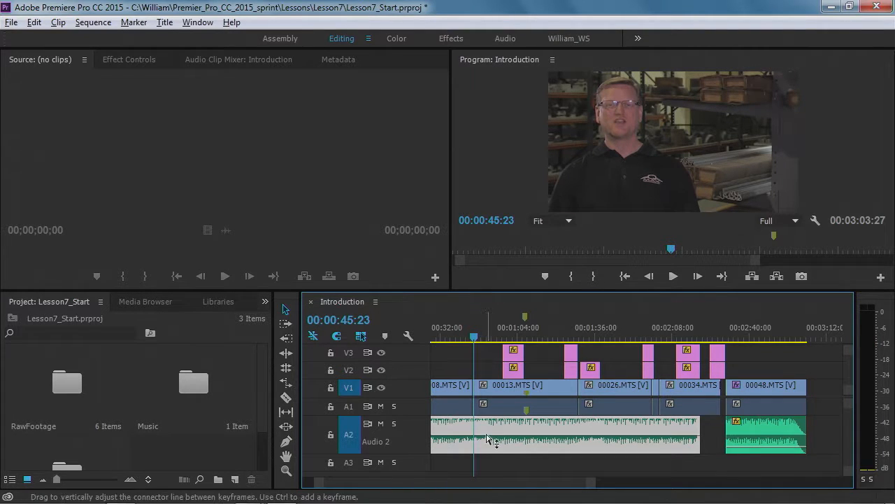
mouse_move(487, 438)
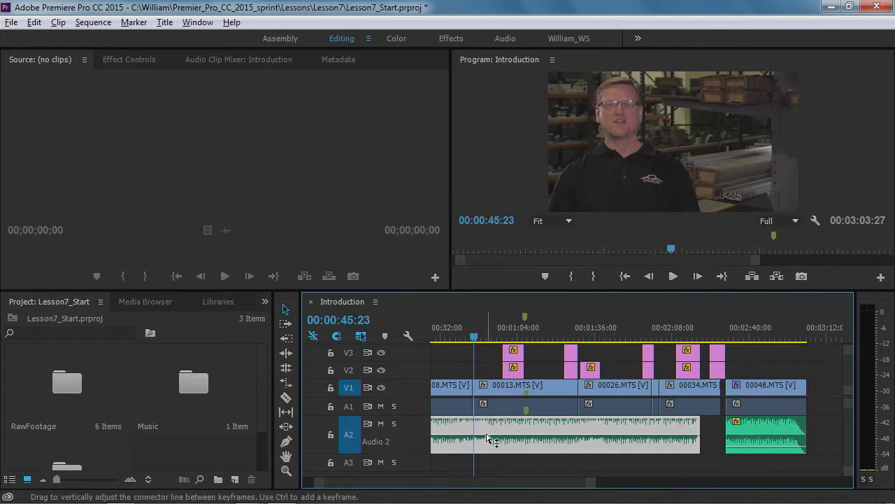
left_click(287, 399)
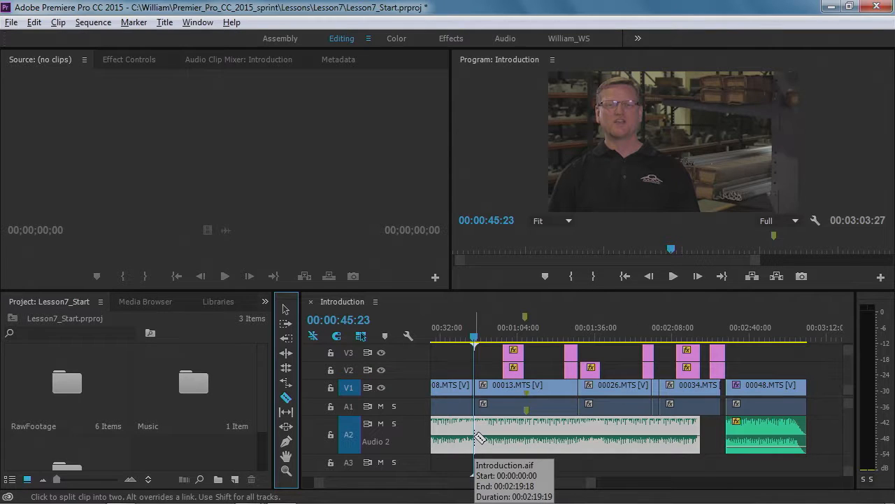
left_click(475, 436)
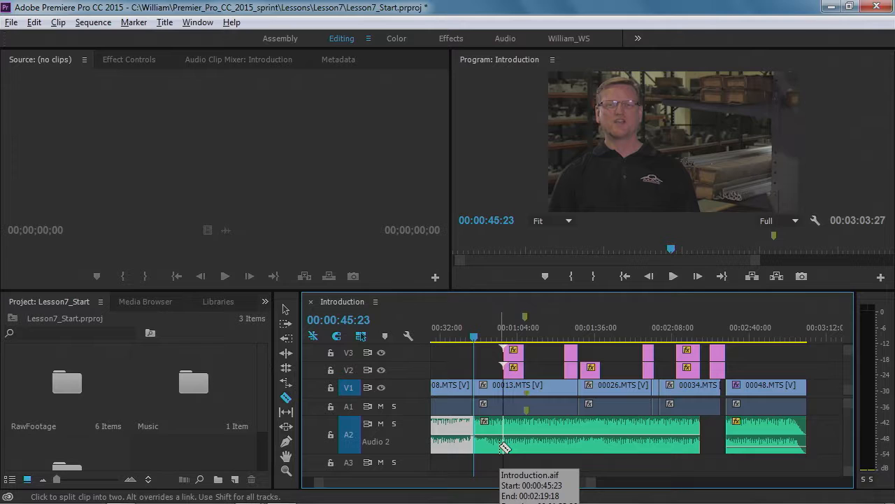
left_click(286, 309)
mouse_move(539, 448)
left_mouse_down()
mouse_move(595, 446)
mouse_move(549, 447)
left_mouse_up()
key("Delete")
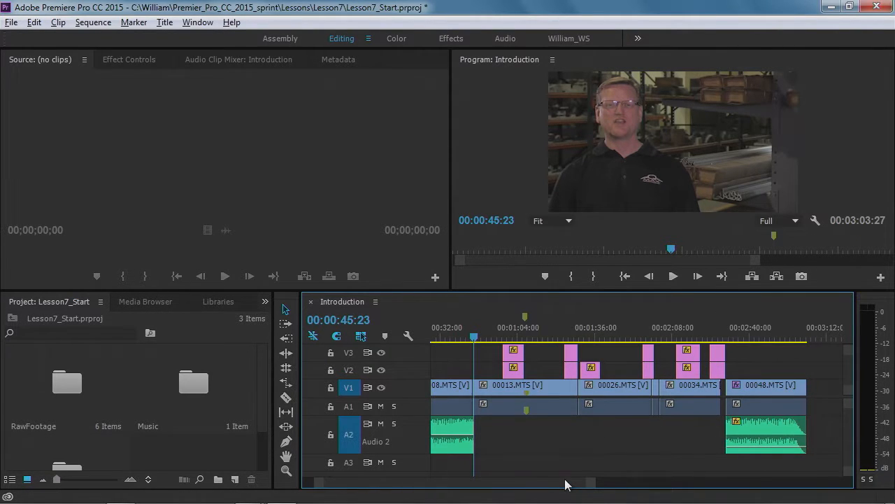
Play the sequence from its start to about 00:00:05:23 to hear the music against the speech
left_click_drag(566, 482, 549, 483)
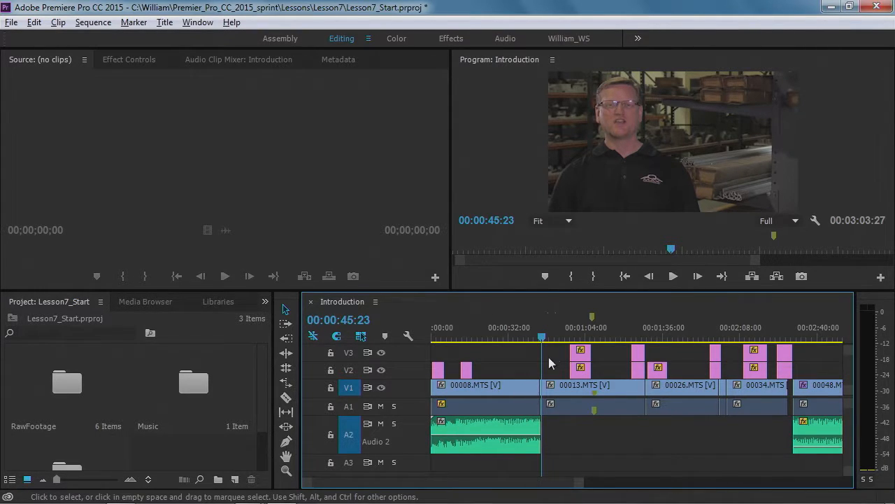
left_click_drag(539, 338, 424, 339)
key("space")
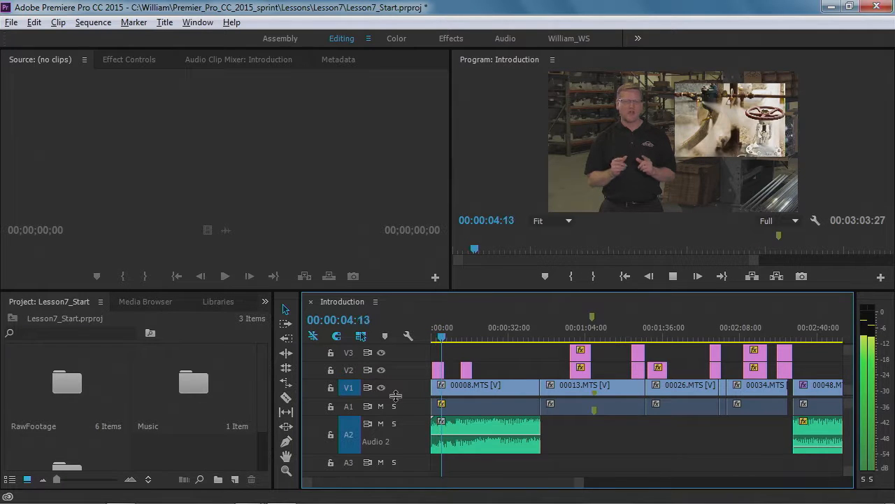
key("space")
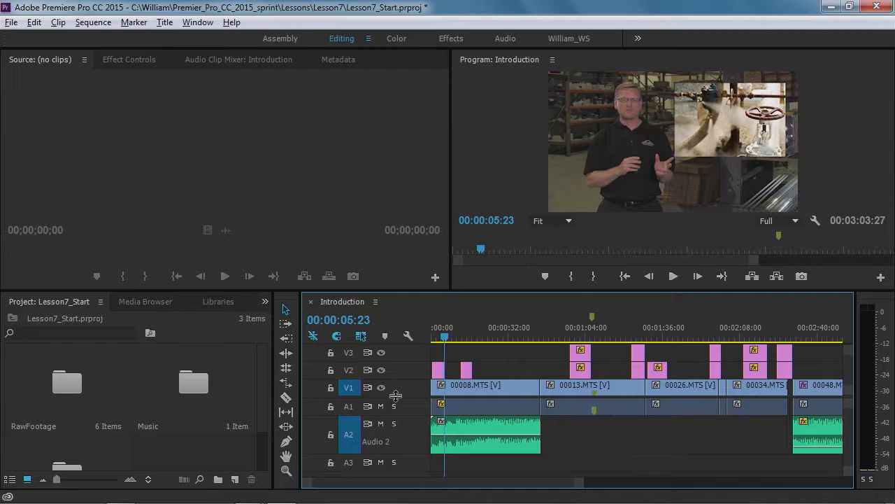
Open the first music clip's volume settings, turn off keyframing for Level and set the level to -9.5 dB
left_click(475, 436)
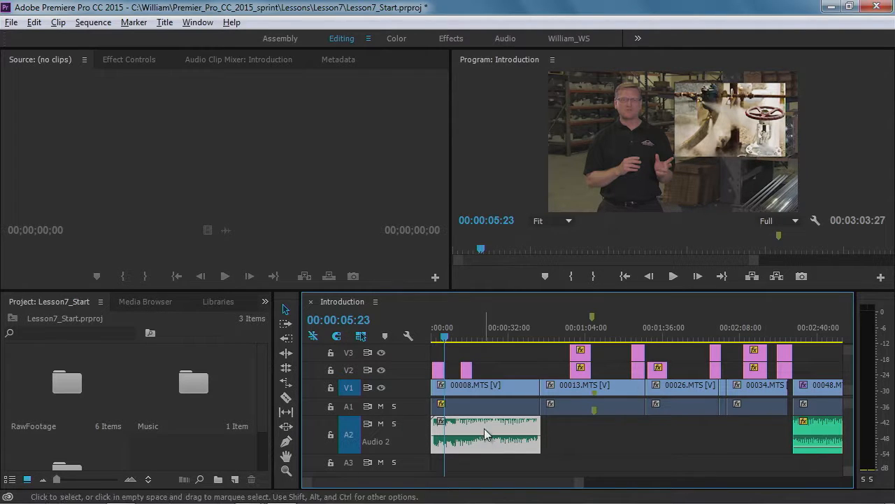
double_click(483, 438)
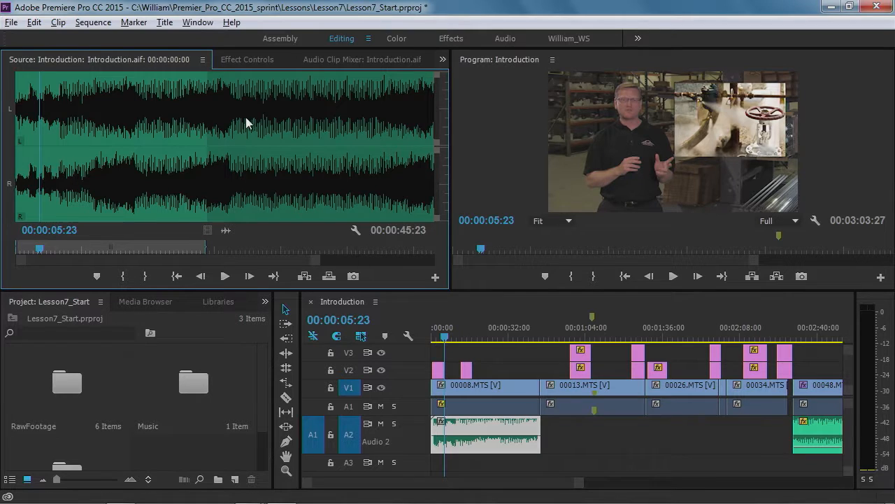
left_click(235, 60)
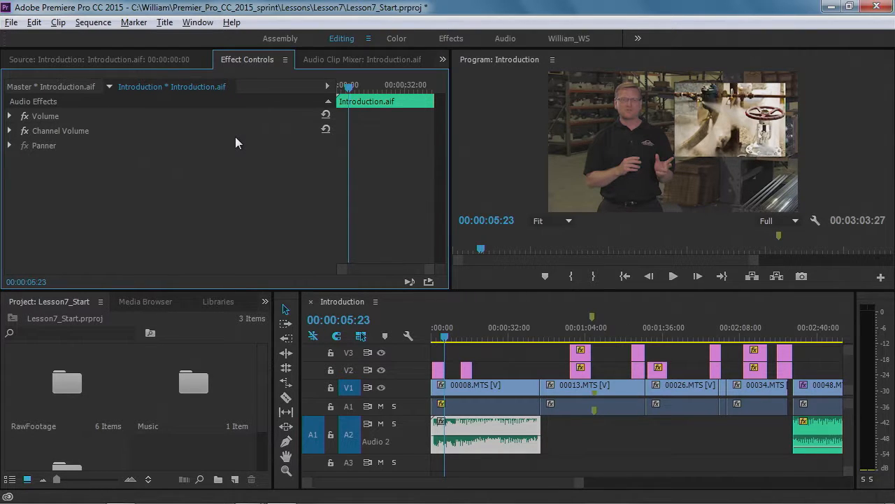
left_click(10, 117)
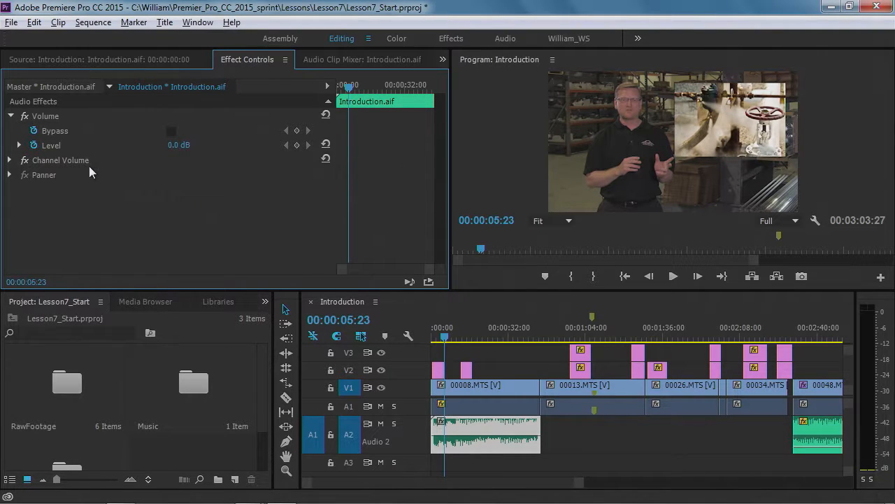
left_click(34, 147)
left_click(19, 145)
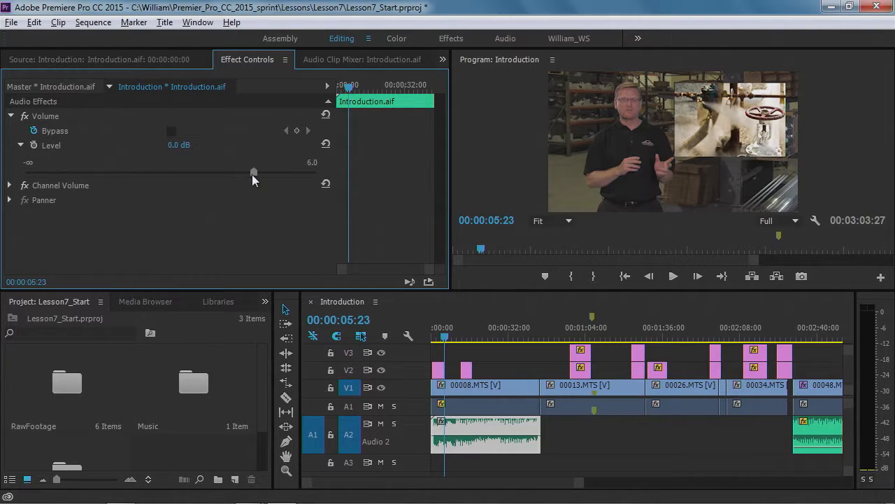
left_click_drag(253, 172, 234, 172)
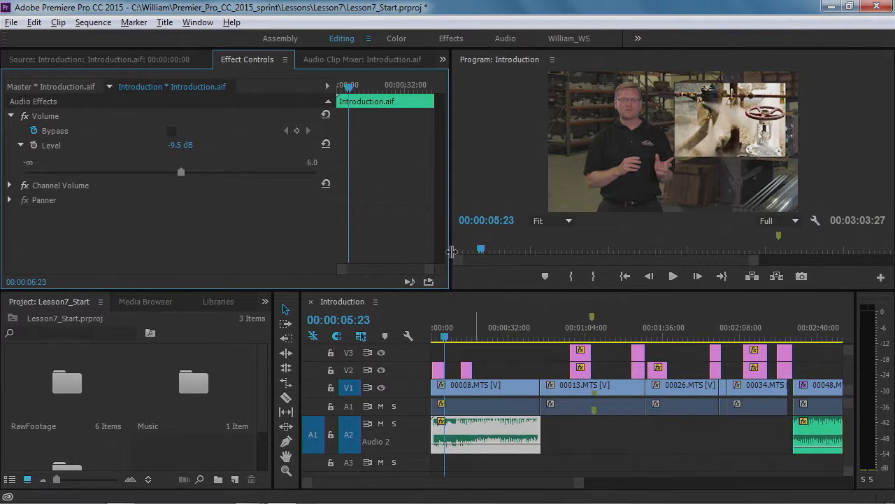
Play the sequence from 00:00:00:00 to about 00:00:07:15 to check the reduced music level
left_click_drag(349, 87, 338, 86)
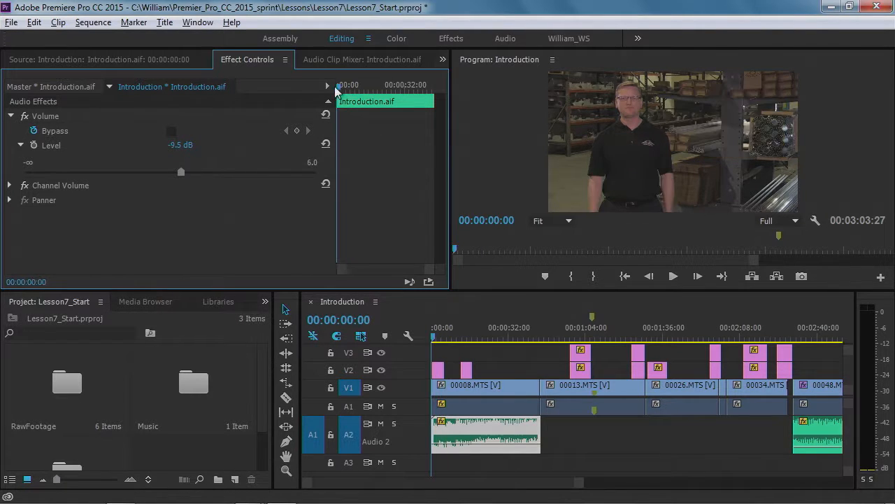
key("space")
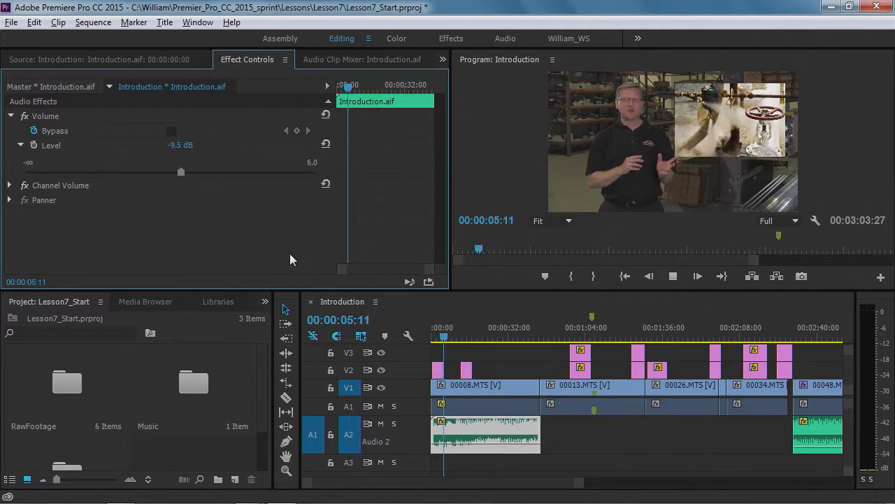
key("space")
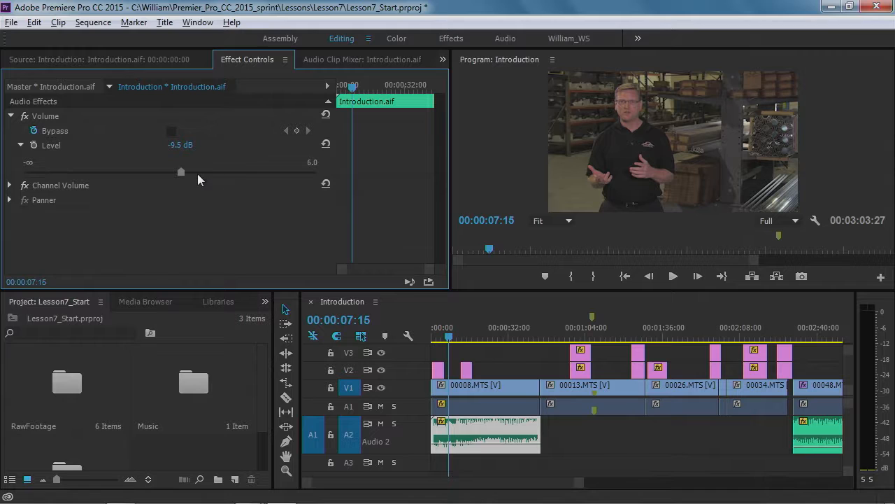
Set the first music clip's level to -7.0 dB at 00:00:00:00 and turn on Level keyframing there
left_click_drag(352, 87, 351, 88)
left_click_drag(449, 345, 408, 336)
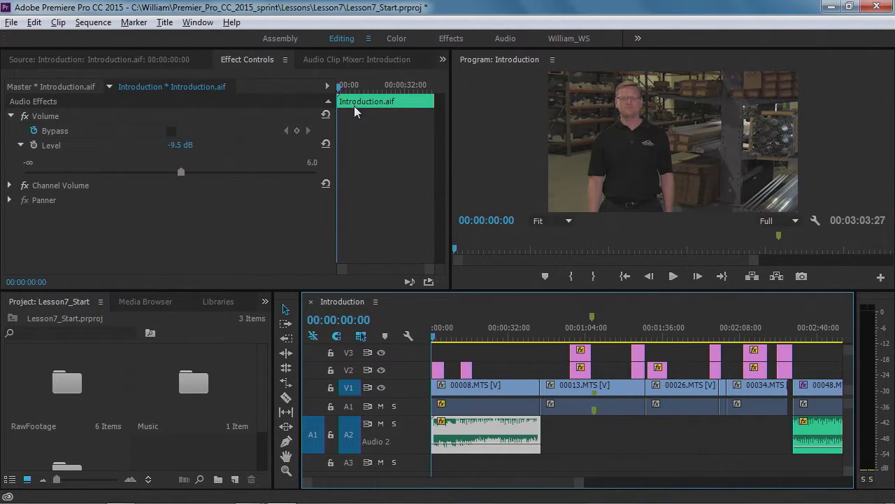
left_click_drag(352, 87, 328, 94)
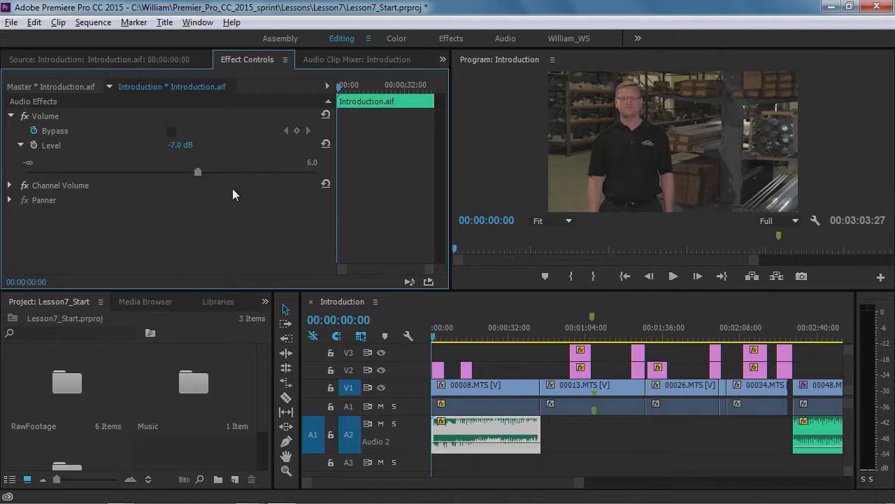
left_click(34, 146)
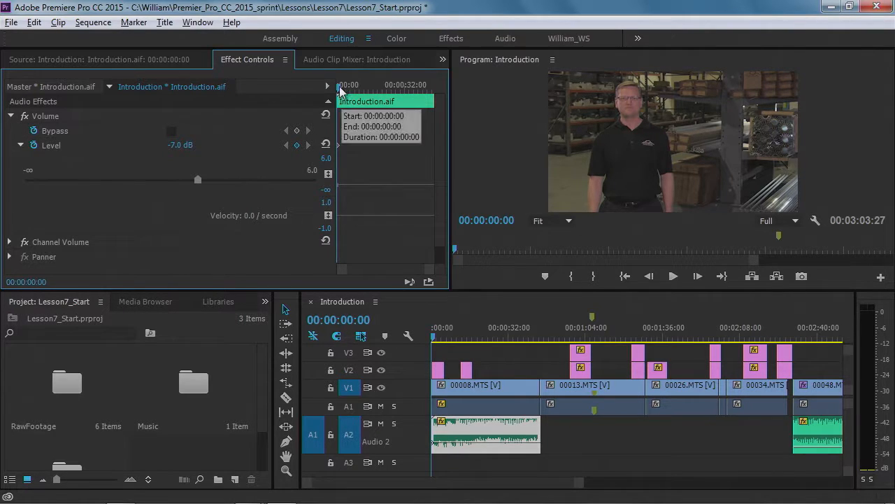
Add a second Level keyframe to the music clip at 00:00:08:25 and set it to -11.0 dB
left_click_drag(340, 89, 358, 87)
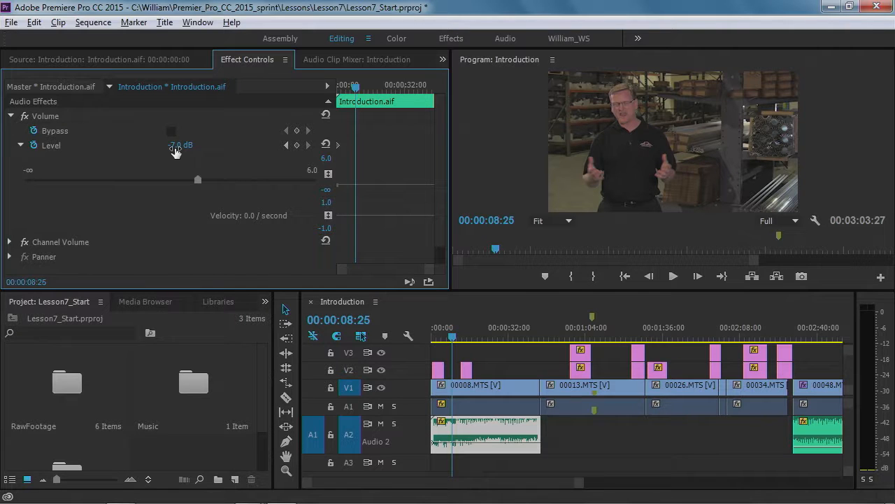
left_click(297, 146)
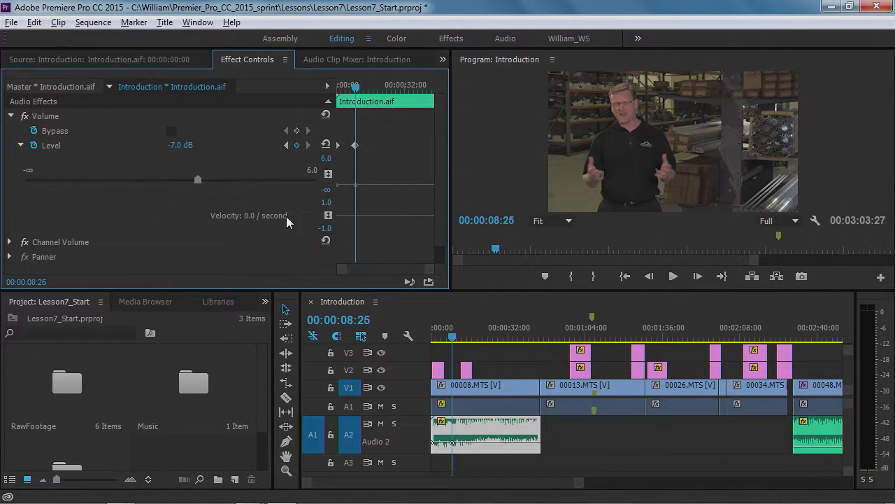
left_click_drag(196, 178, 176, 181)
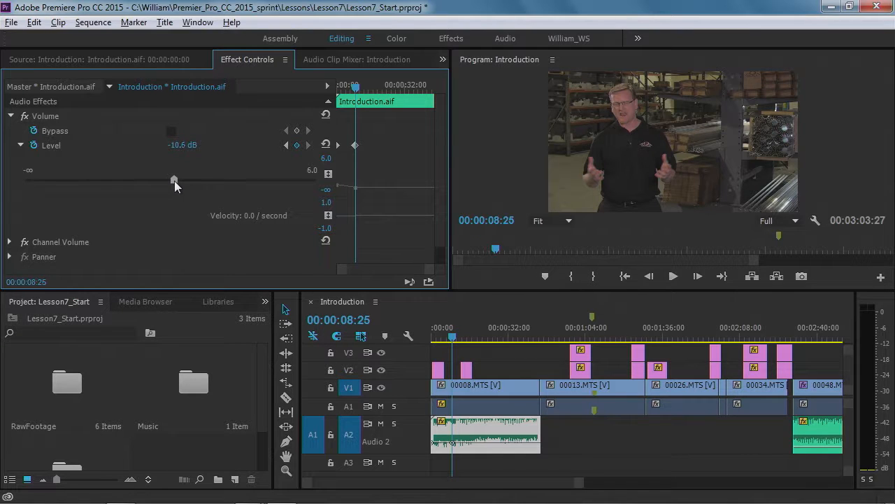
left_click_drag(174, 180, 172, 181)
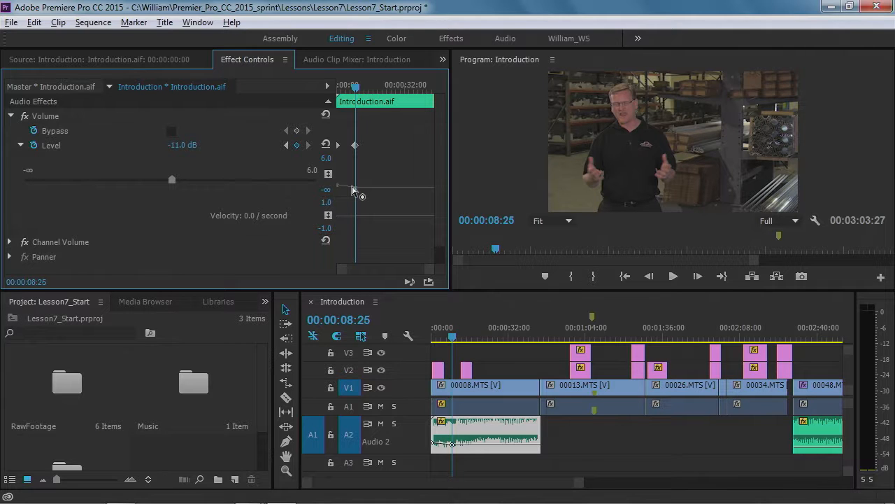
Play the fade from the sequence start to about 00:00:11:10, then lower the second Level keyframe to -17.8 dB
left_click_drag(354, 85, 334, 88)
key("space")
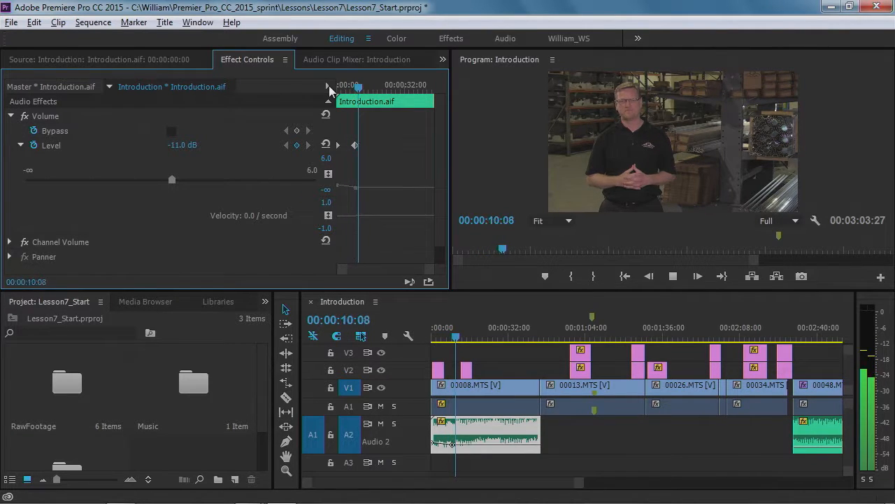
key("space")
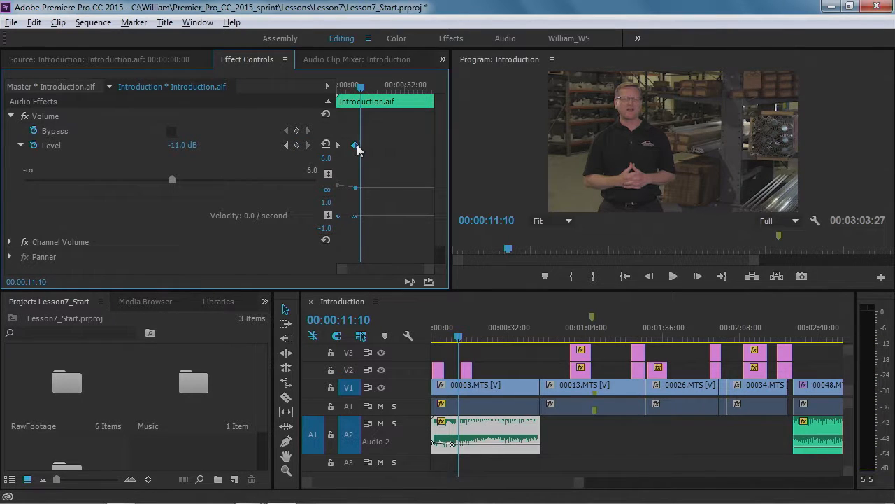
left_click_drag(366, 186, 365, 188)
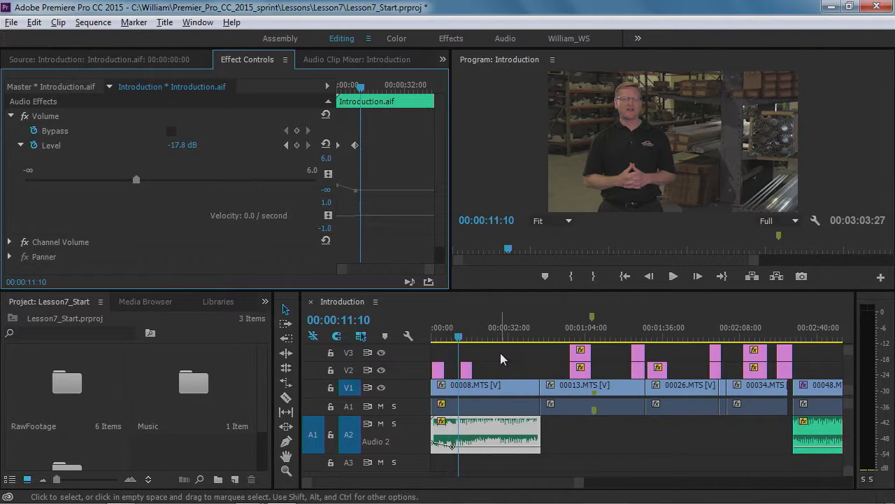
Remove all Level keyframes from the first music clip and set its constant level to -7.0 dB
left_click(10, 115)
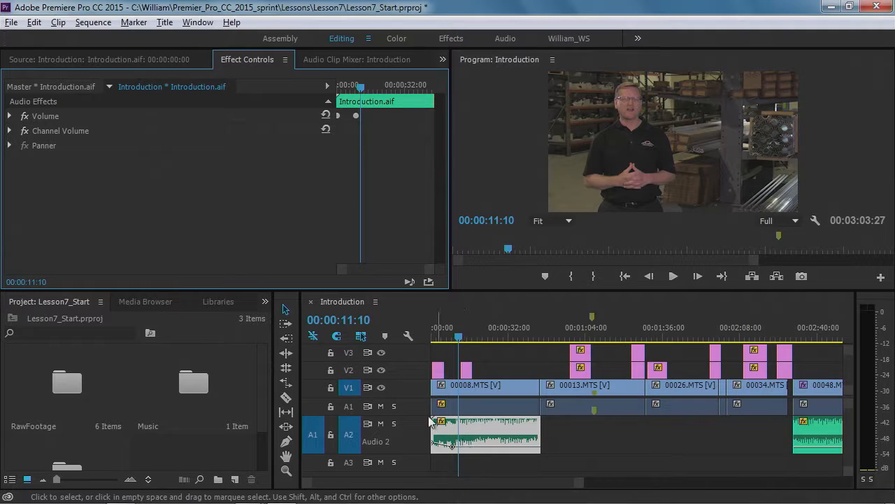
left_click(11, 117)
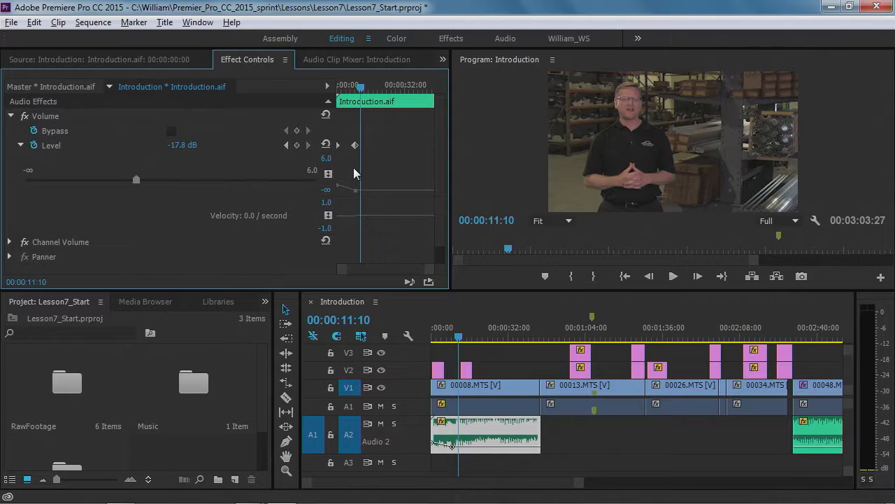
left_click(327, 147)
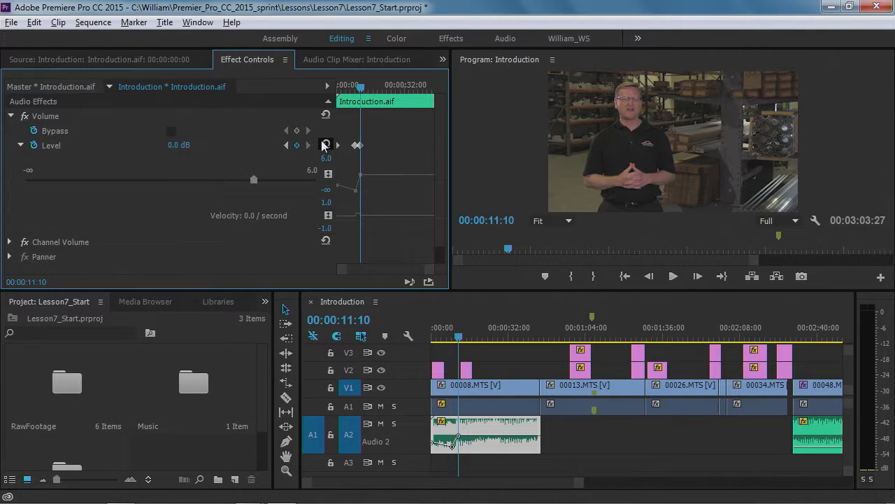
left_click(34, 145)
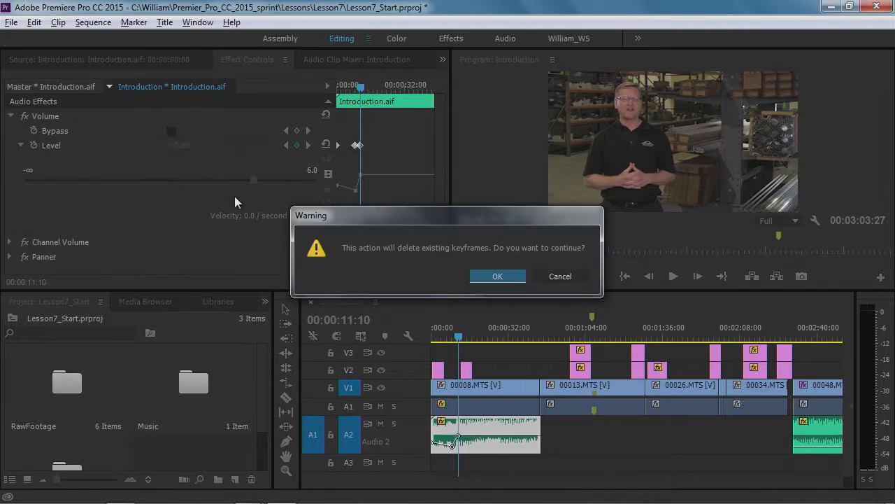
left_click(515, 277)
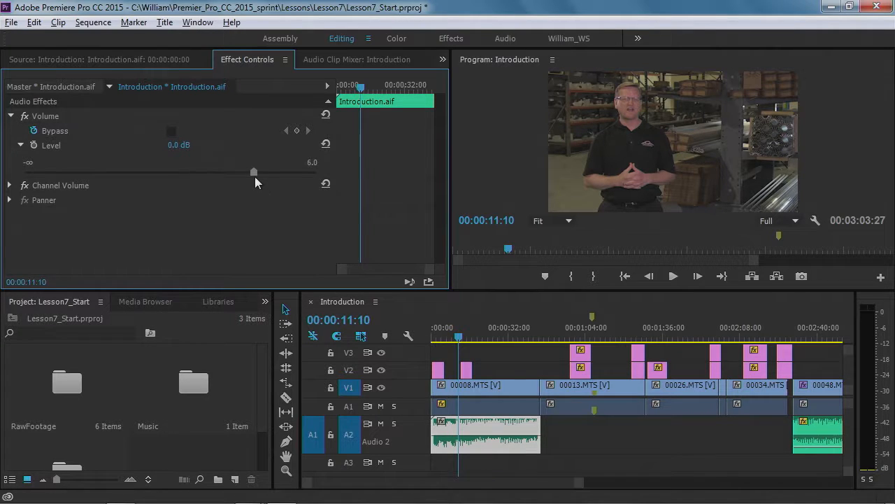
left_click_drag(253, 171, 237, 172)
left_click_drag(204, 176, 196, 178)
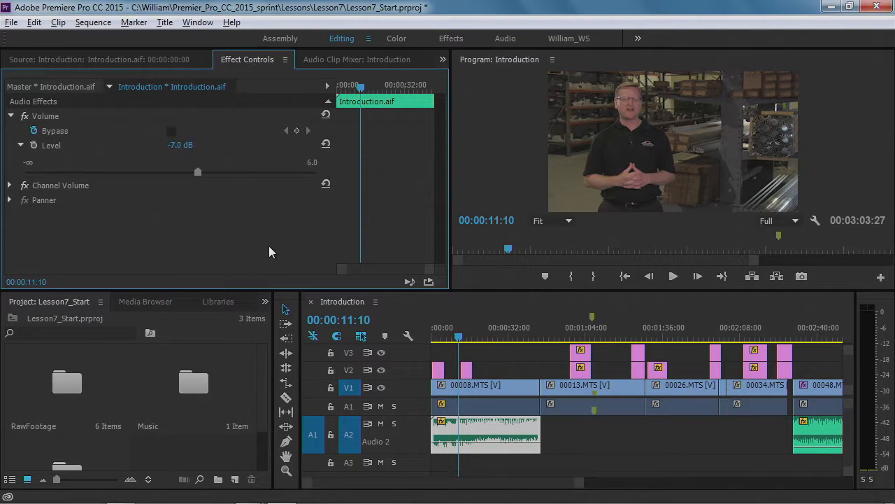
Add a Constant Power audio crossfade to the start of the first music clip on Audio 2
left_click(10, 116)
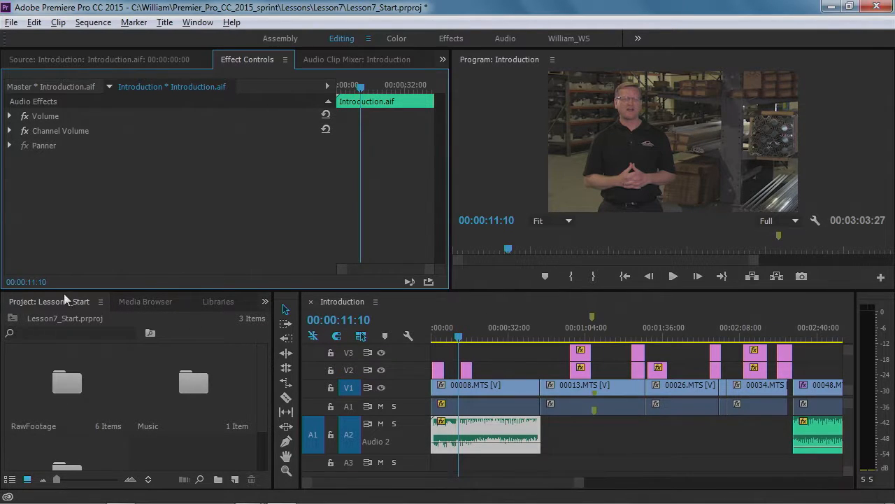
left_click(265, 302)
left_click(275, 356)
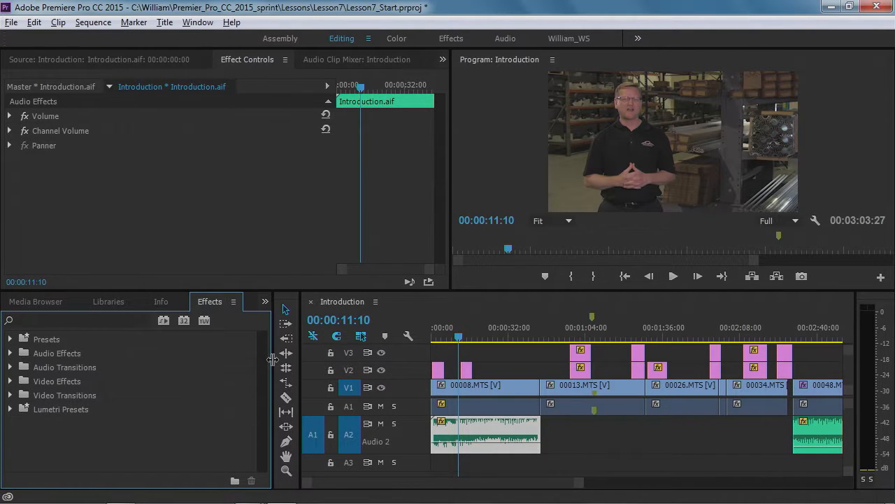
left_click(10, 367)
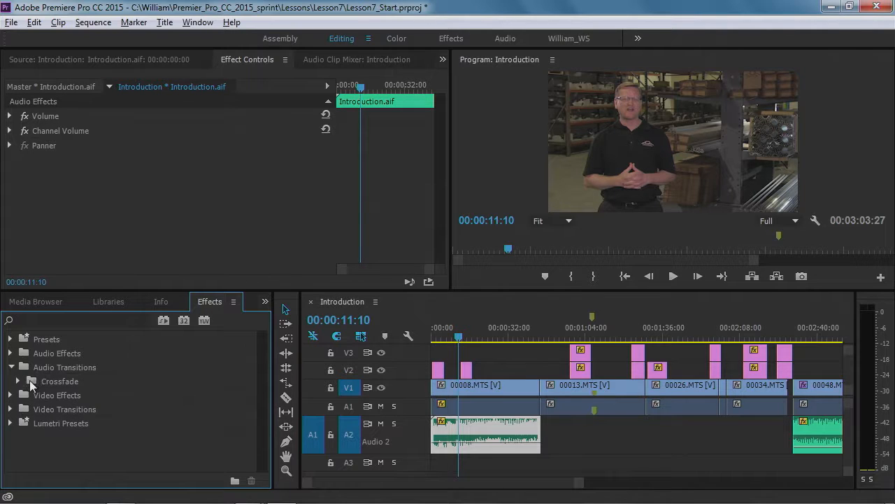
left_click(18, 381)
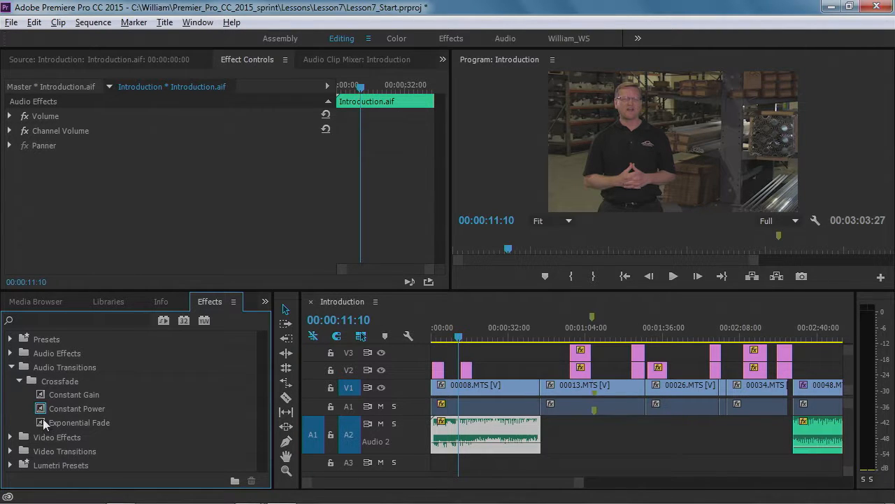
left_click_drag(42, 407, 434, 441)
left_click_drag(432, 440, 435, 439)
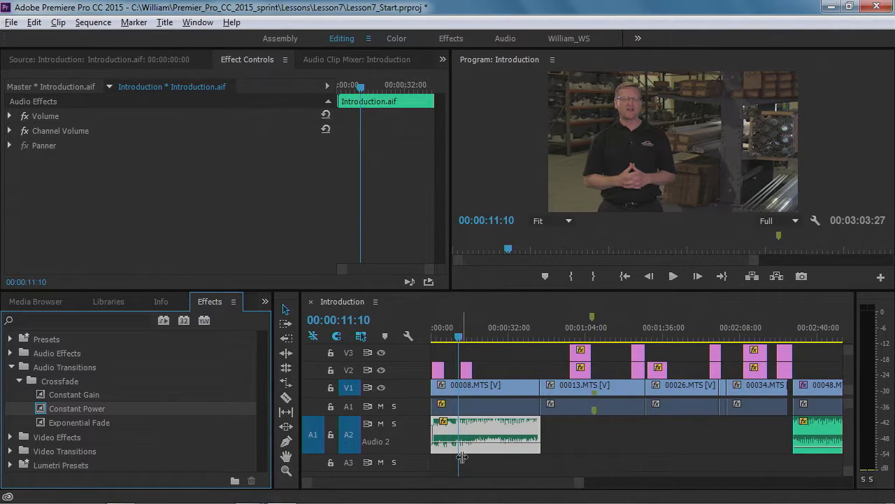
Play the Introduction sequence from its start to about 00:00:02:16 to check the music's fade-in
left_click_drag(577, 485, 484, 487)
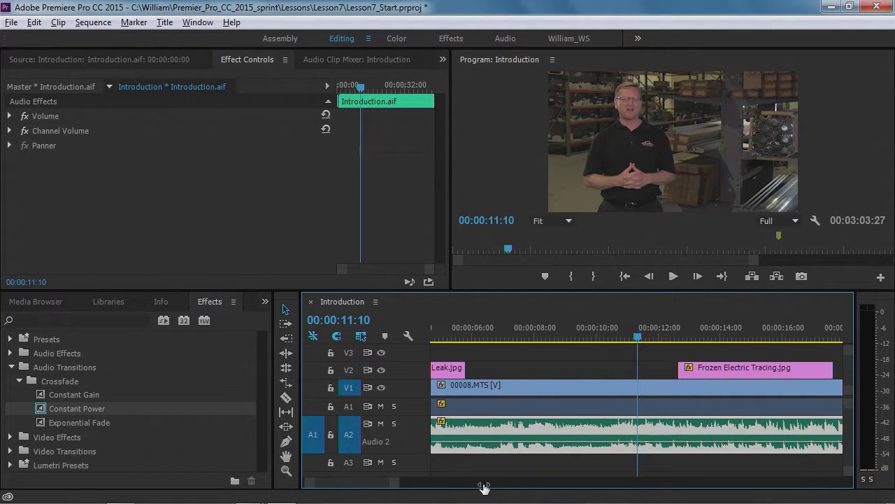
left_click_drag(379, 488, 369, 482)
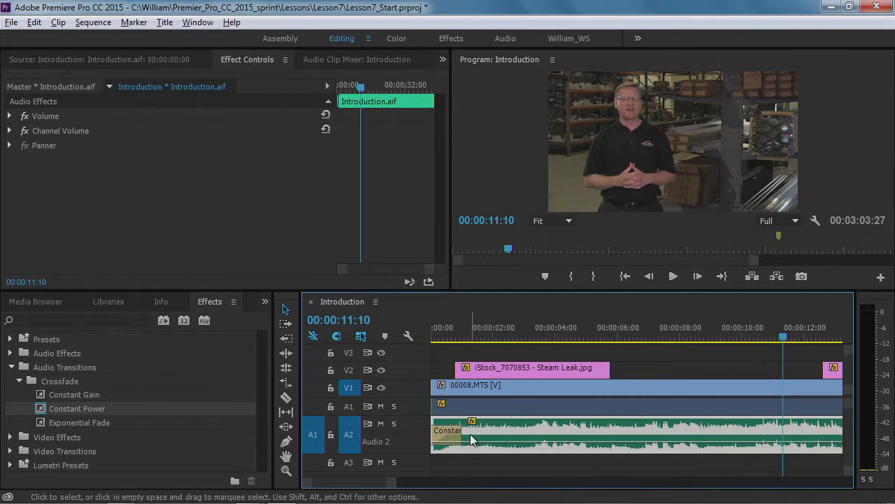
key("Home")
key("space")
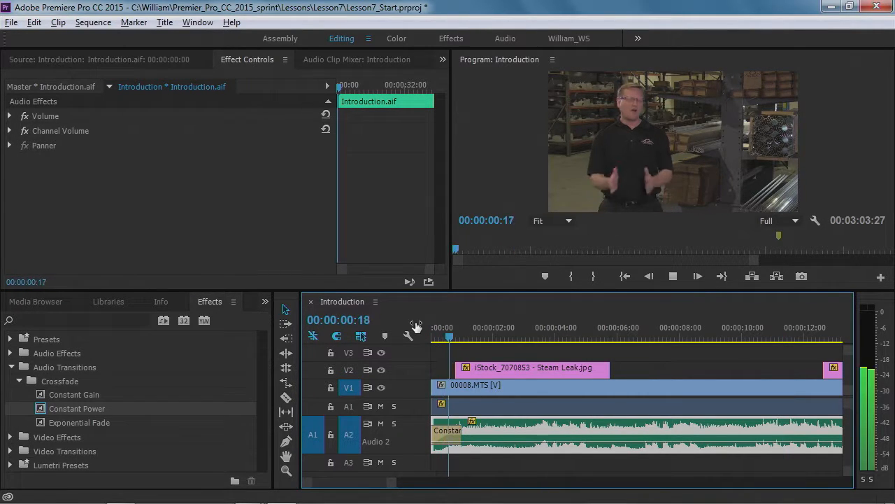
key("space")
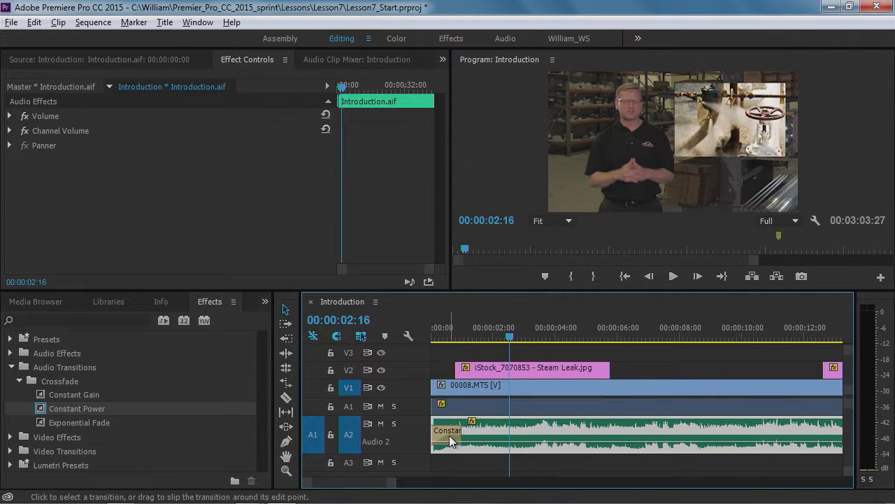
Lengthen the music clip's Constant Power transition to 00:00:02:09 and play the fade from the sequence start
left_click(449, 435)
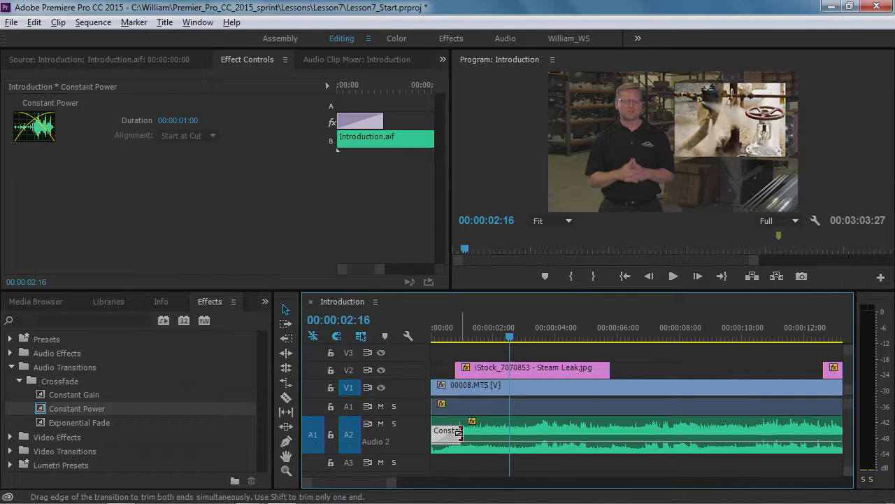
left_click_drag(459, 433, 508, 437)
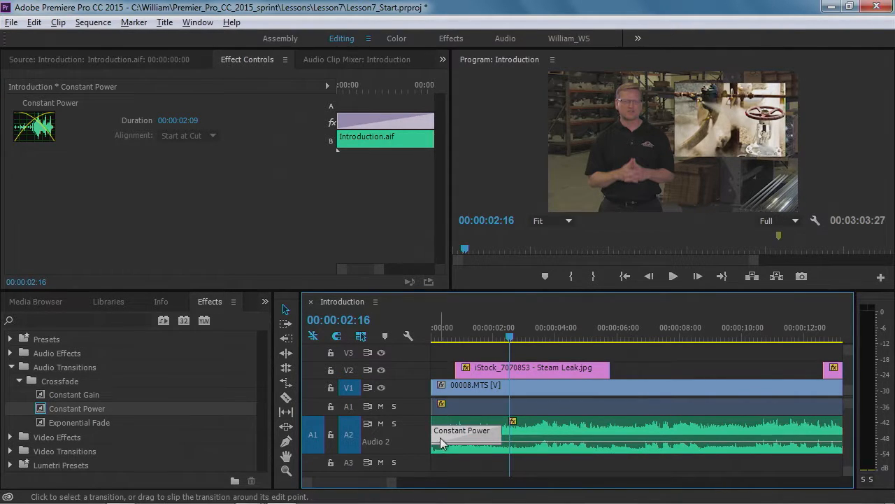
left_click_drag(510, 336, 414, 339)
key("space")
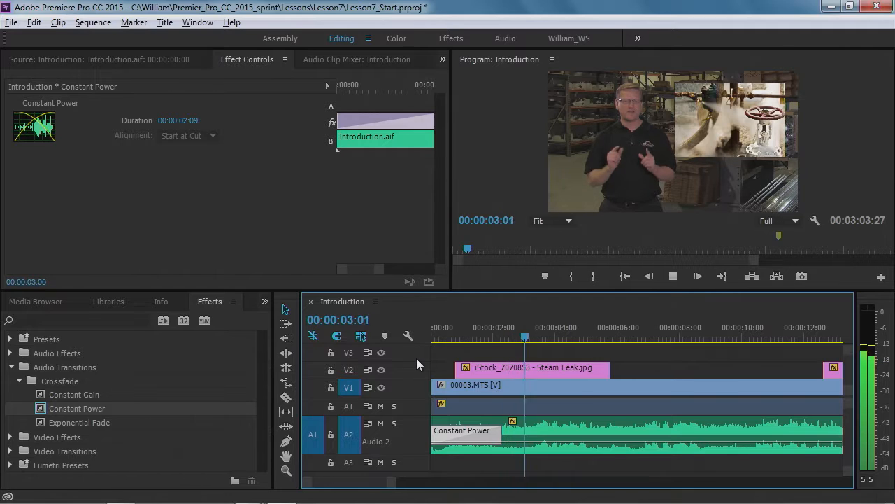
key("space")
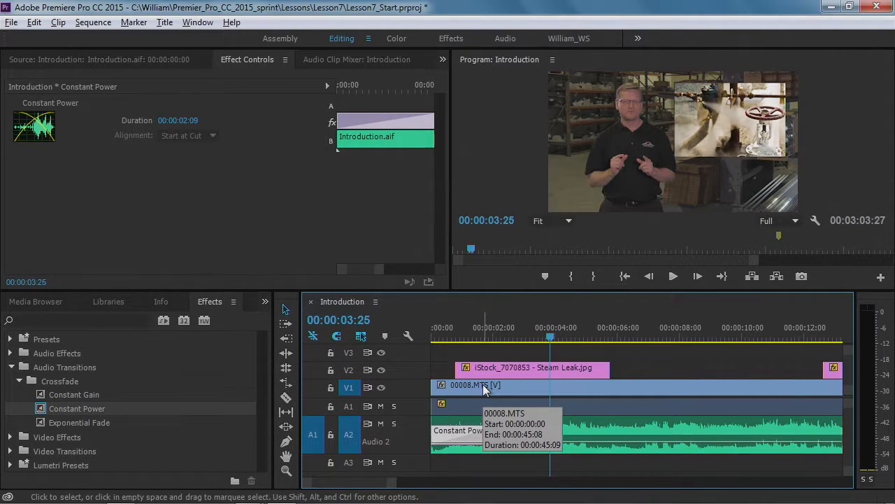
Apply the default video and audio transitions to the start of clip 00008.MTS and play the opening
left_click_drag(392, 483, 496, 484)
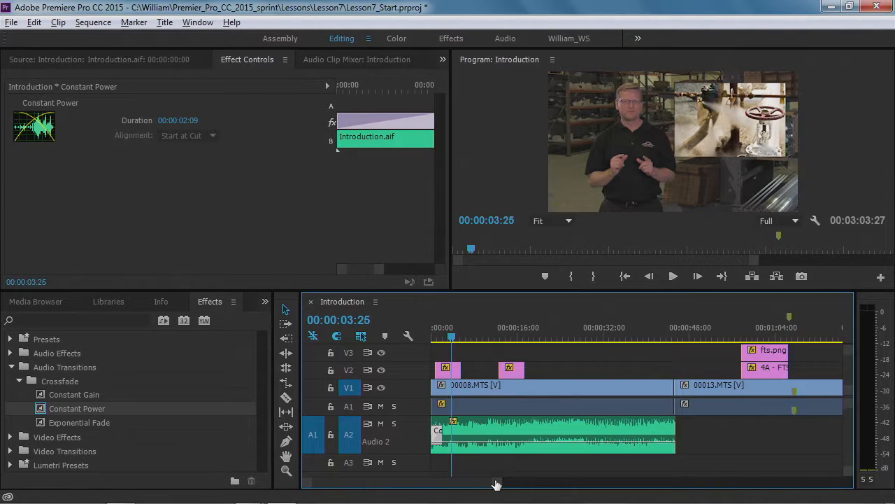
left_click(435, 390)
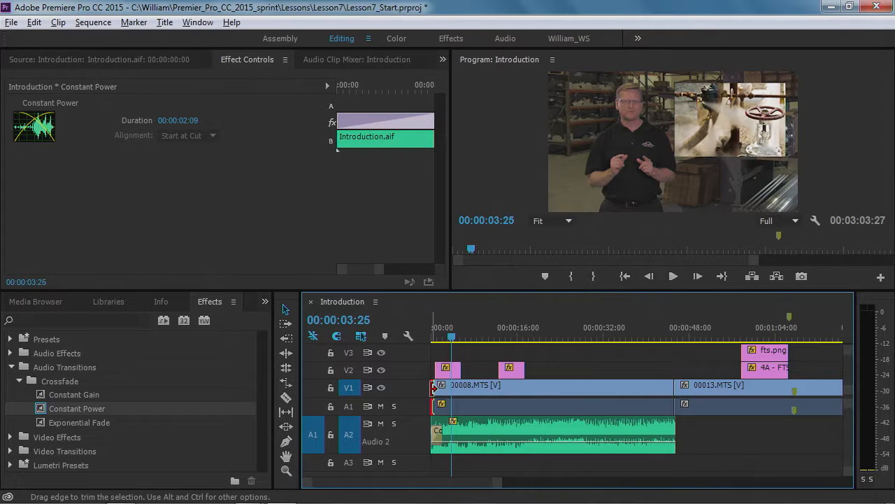
right_click(433, 389)
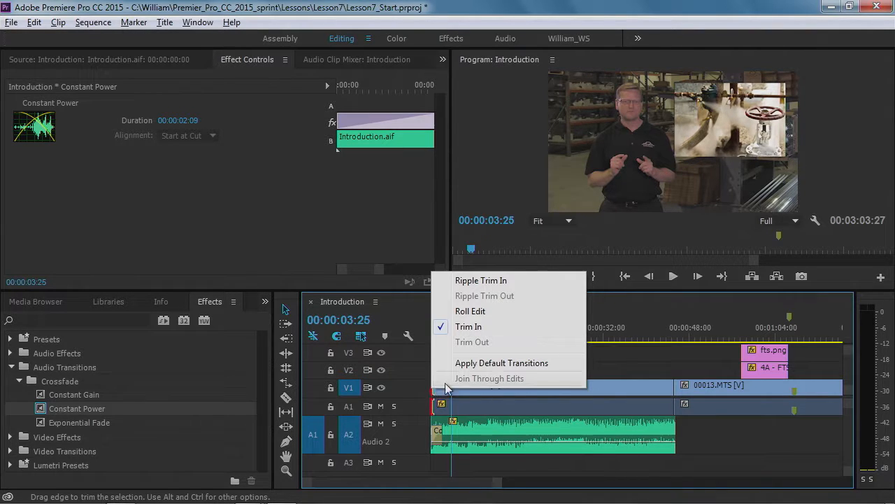
left_click(486, 367)
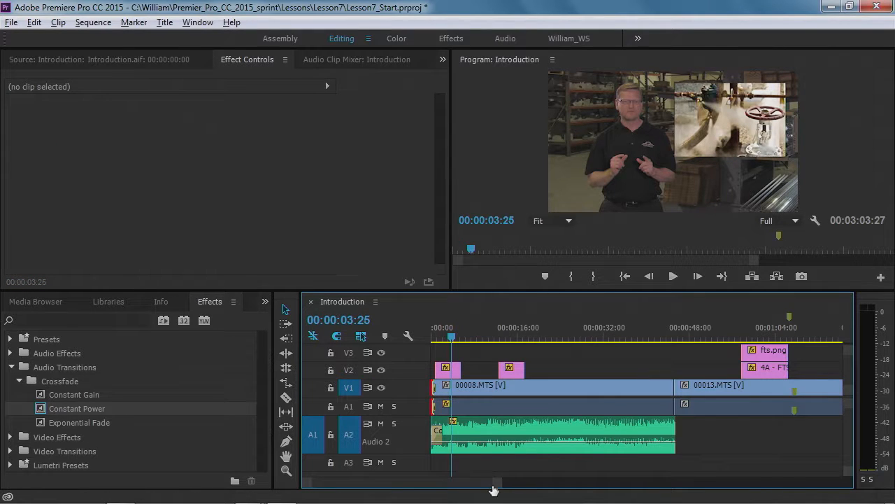
left_click_drag(496, 484, 340, 485)
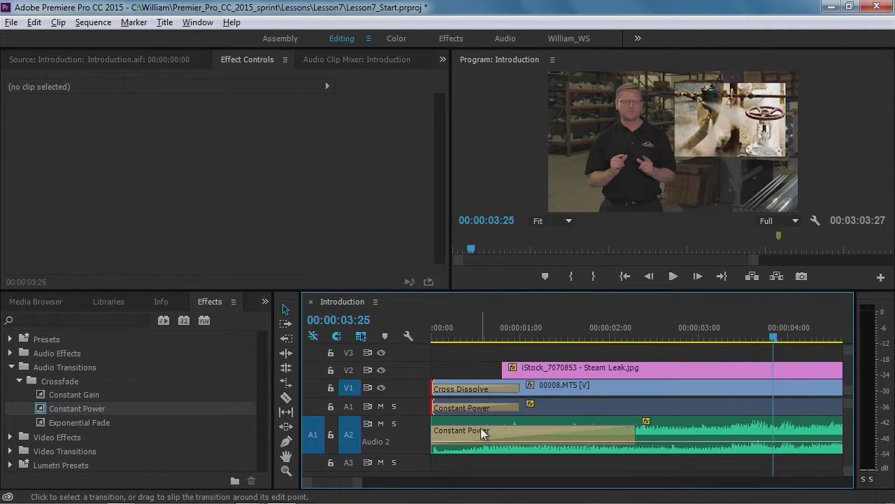
left_click_drag(447, 338, 421, 337)
key("space")
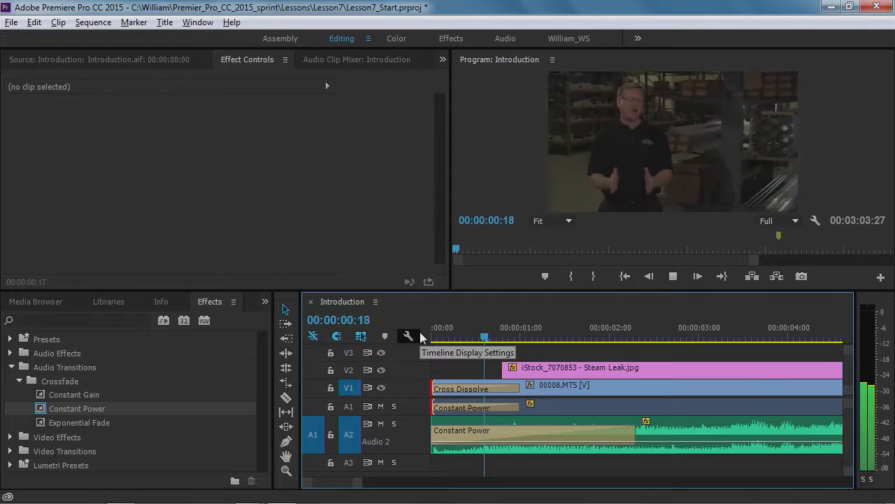
key("space")
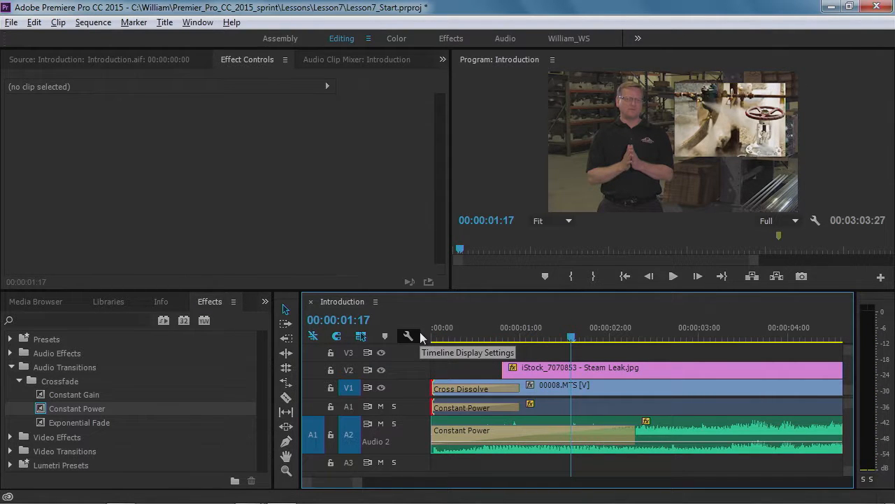
Apply the default transition to the start of the Steam Leak image on V2 and play through its appearance
left_click(556, 377)
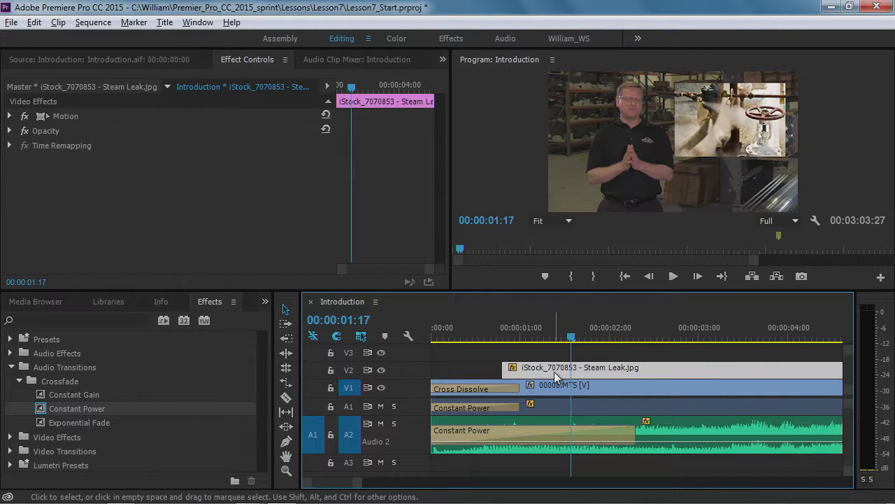
left_click(483, 336)
key("space")
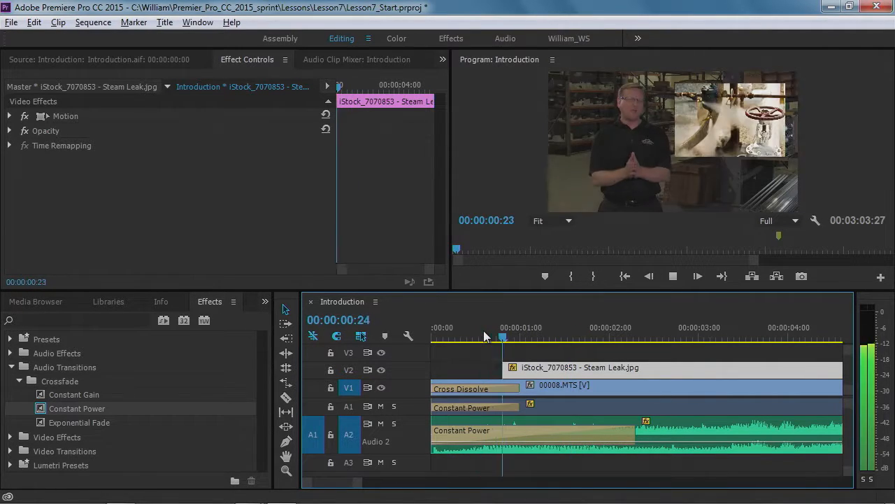
key("space")
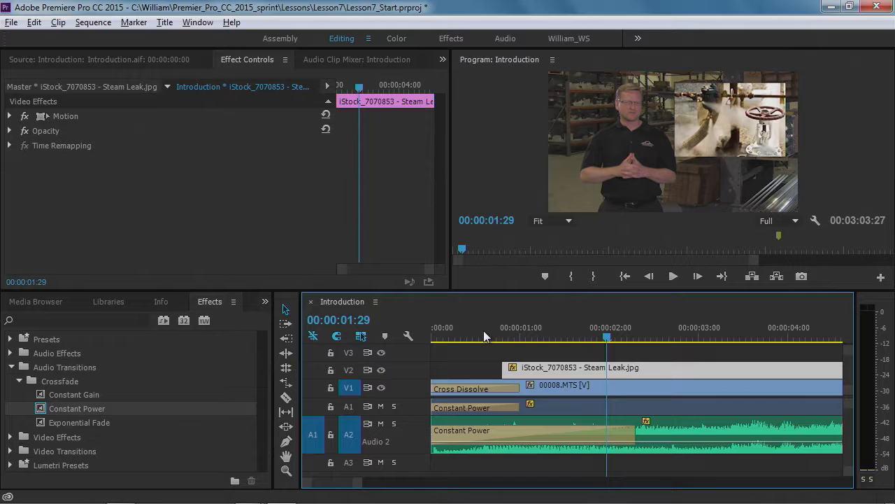
left_click(506, 368)
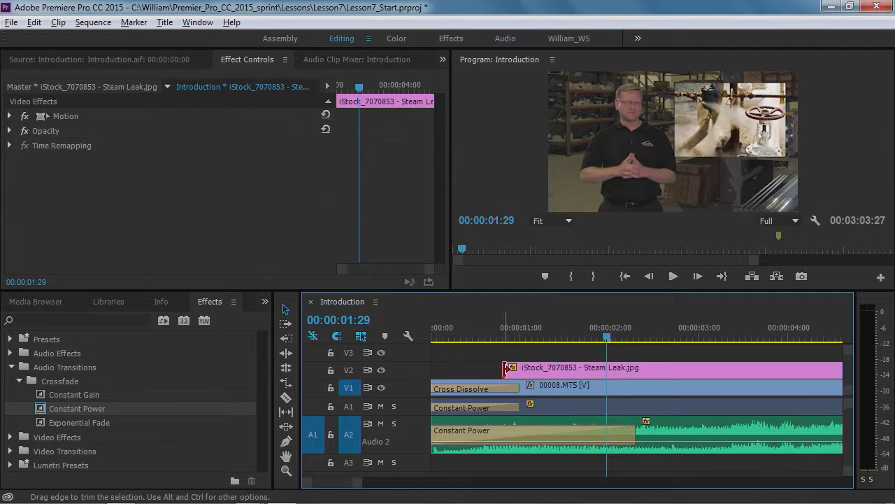
right_click(505, 368)
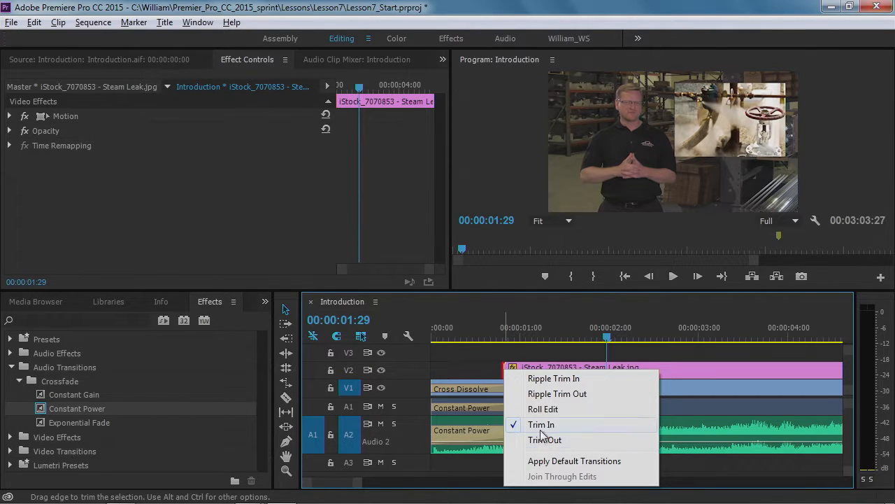
left_click(548, 462)
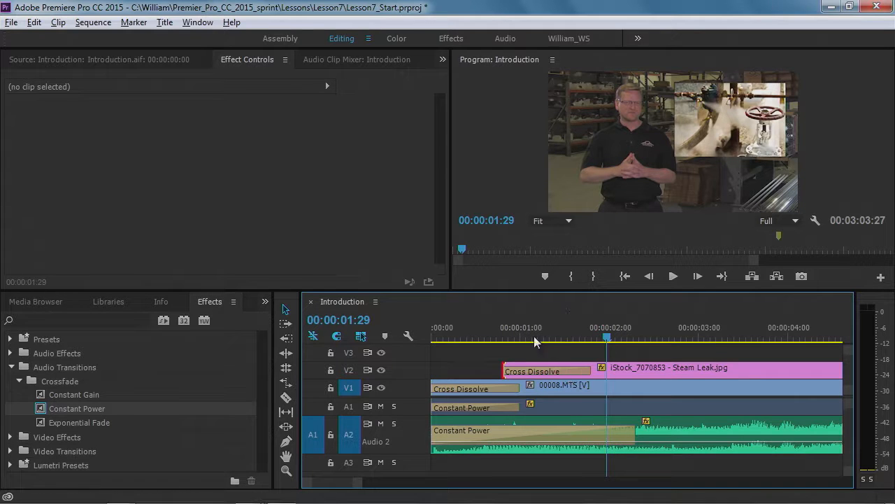
left_click(471, 317)
key("space")
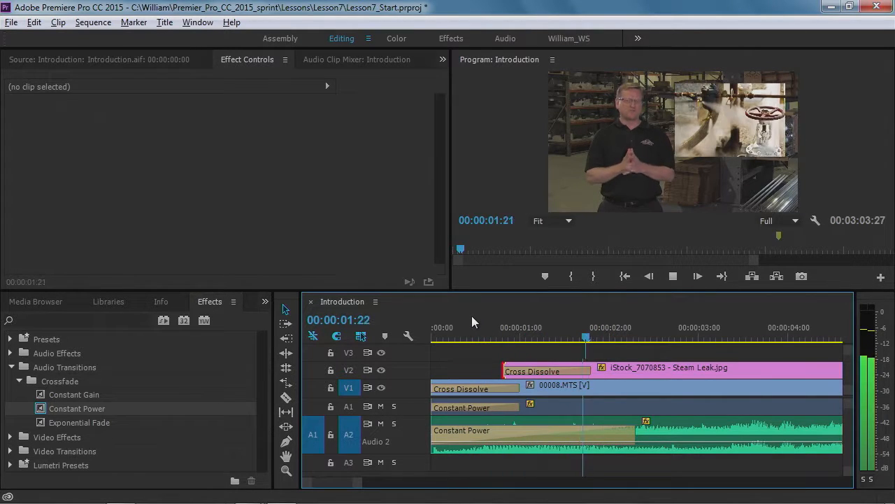
key("space")
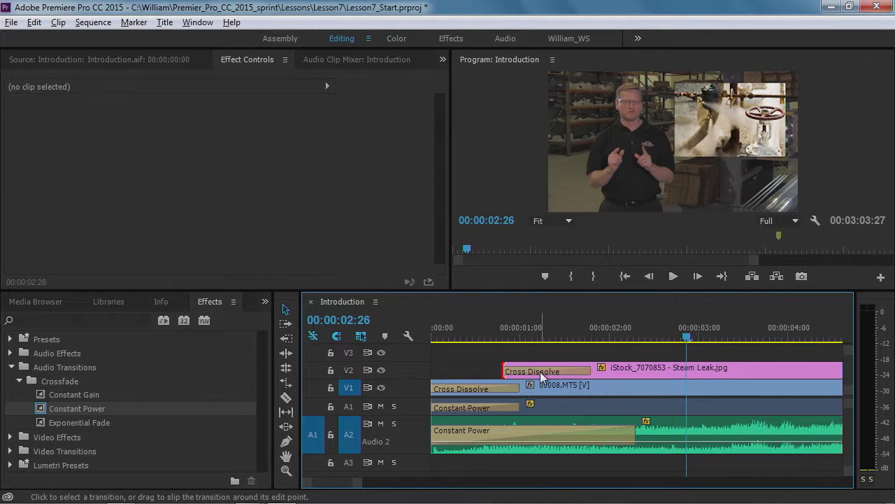
Set the Steam Leak image's Cross Dissolve duration to 15 frames and play it back from 00:00:00:13
left_click(540, 376)
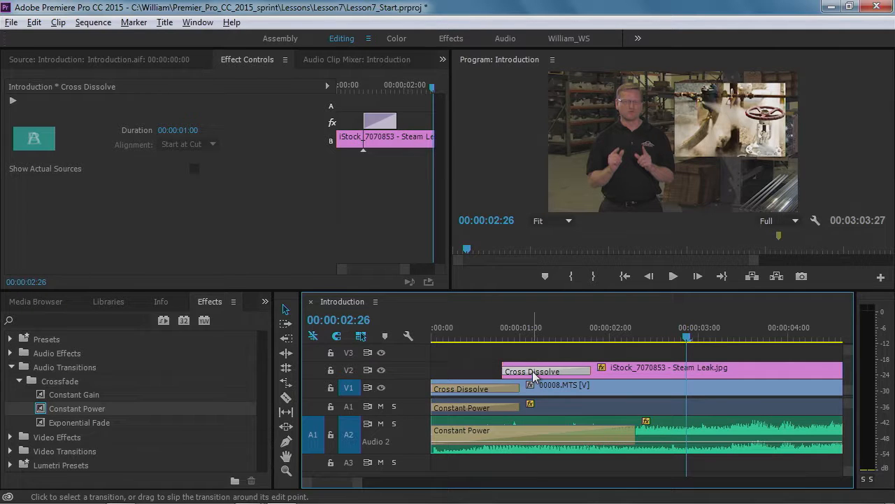
double_click(534, 372)
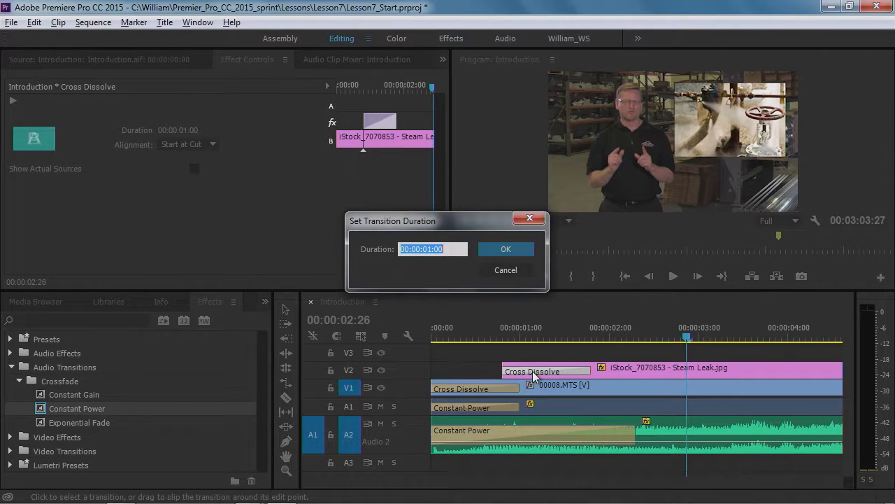
type("15")
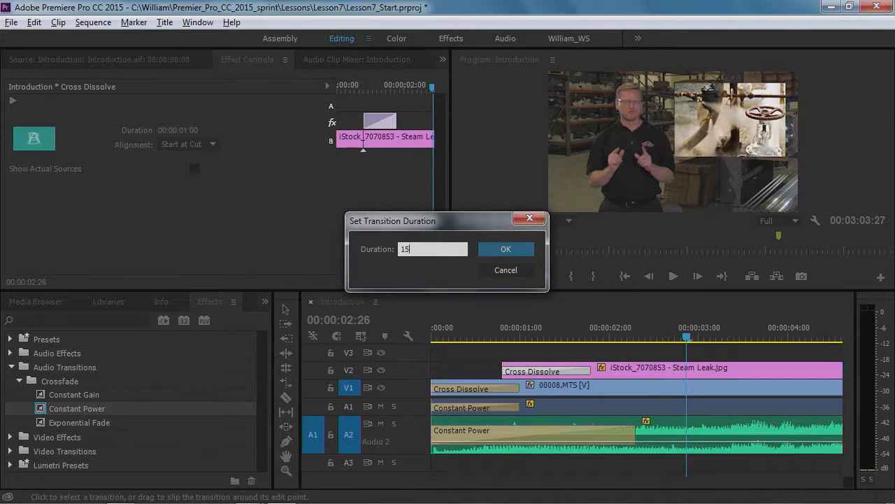
key("Return")
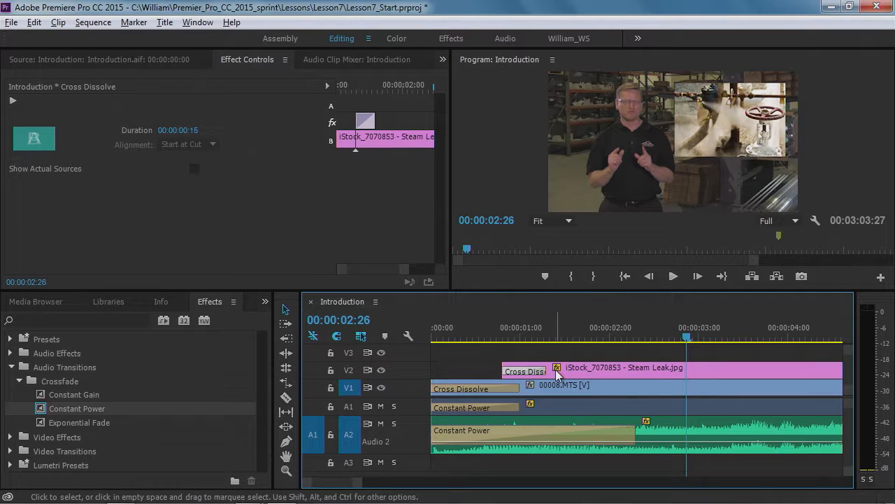
left_click(471, 326)
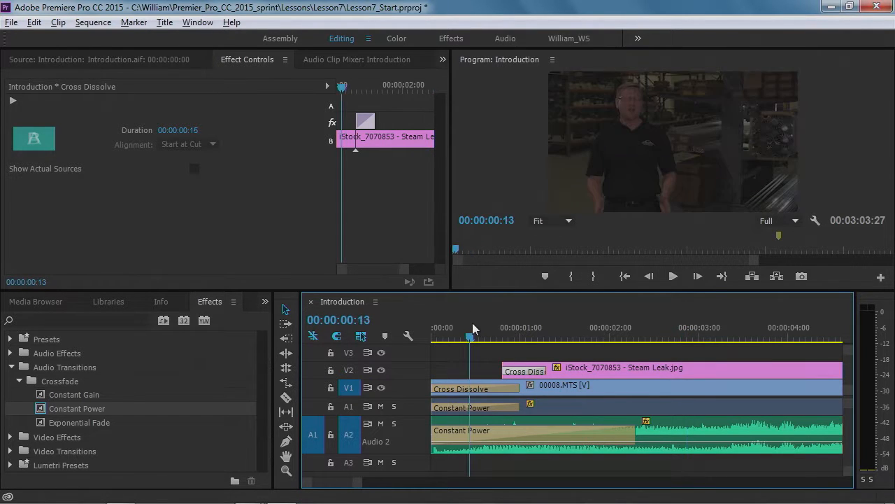
key("space")
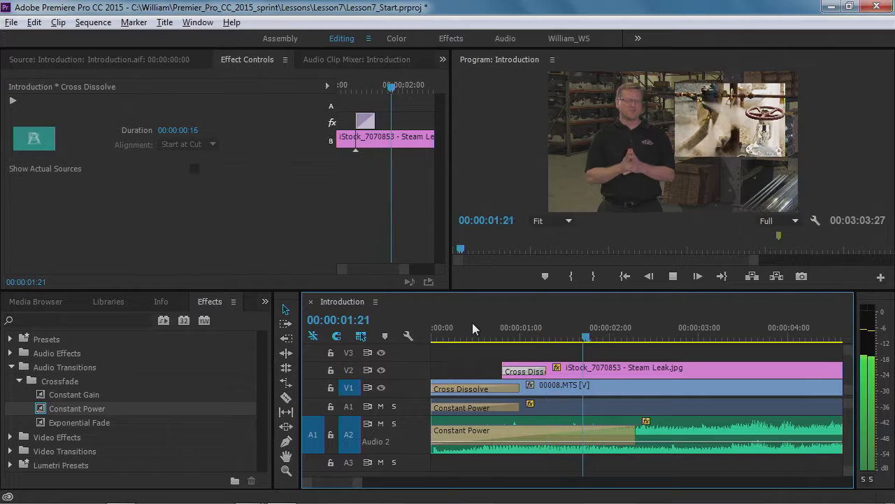
key("space")
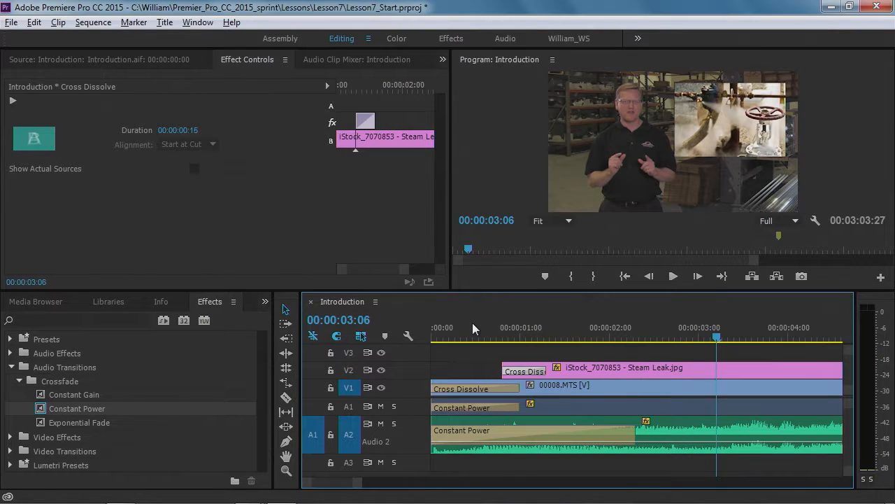
Apply the Cross Dissolve video transition to the end of the Steam Leak image on V2
left_click_drag(360, 482, 400, 481)
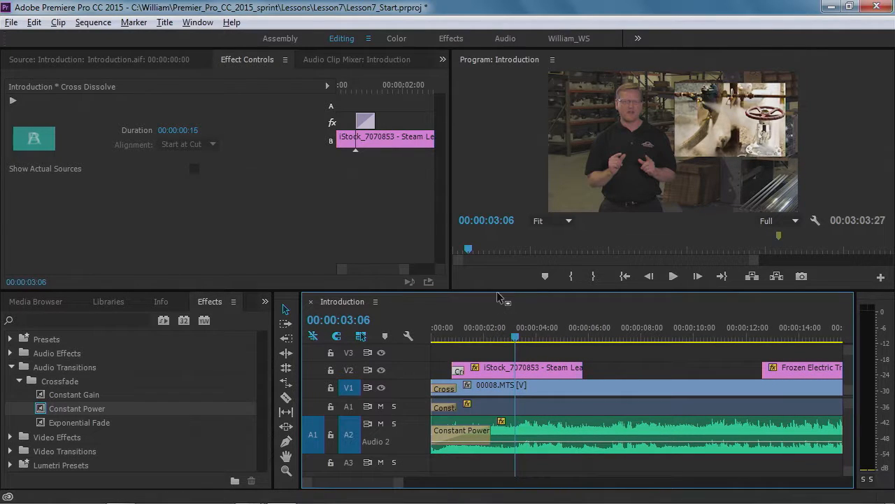
left_click_drag(49, 416, 576, 370)
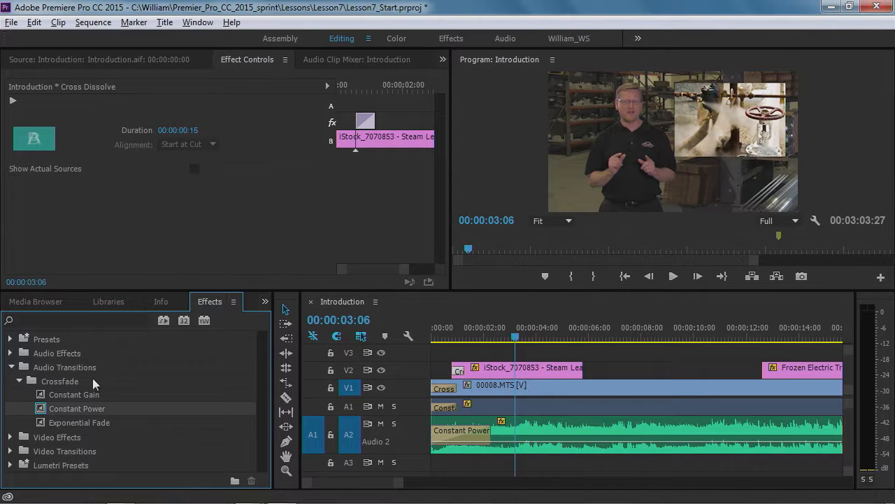
left_click(19, 381)
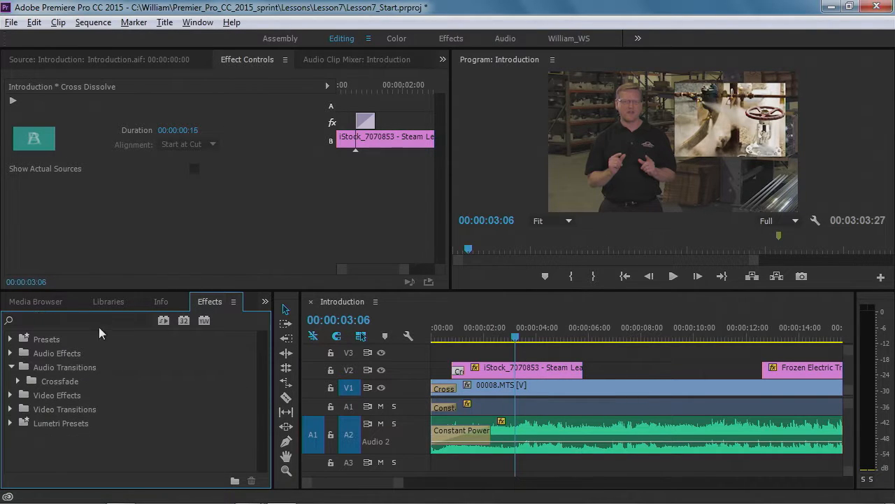
left_click(10, 394)
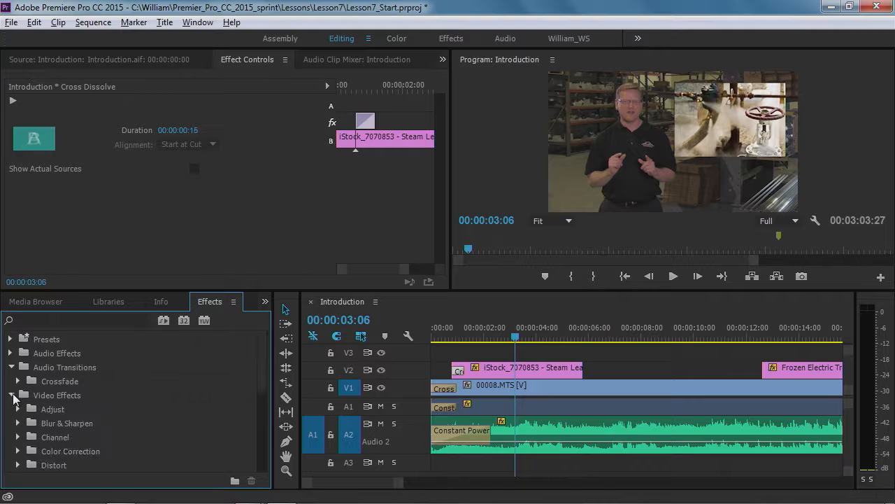
left_click(10, 395)
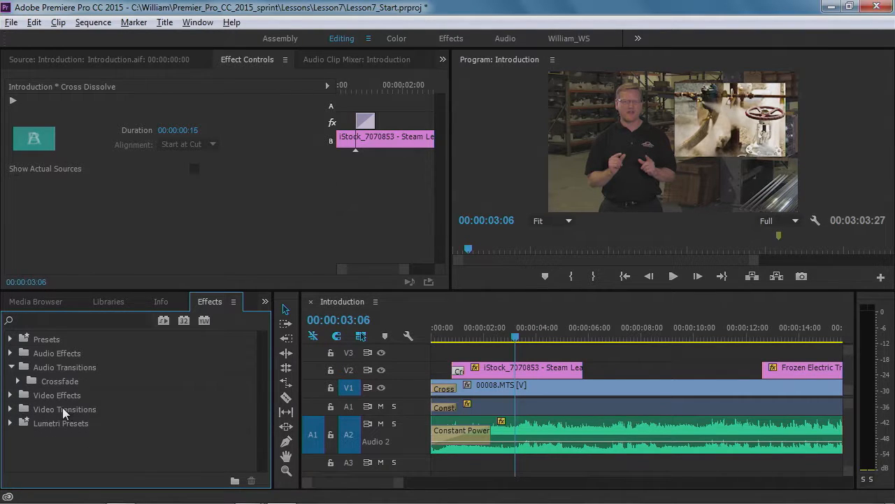
left_click(10, 408)
scroll(125, 406, "down", 1)
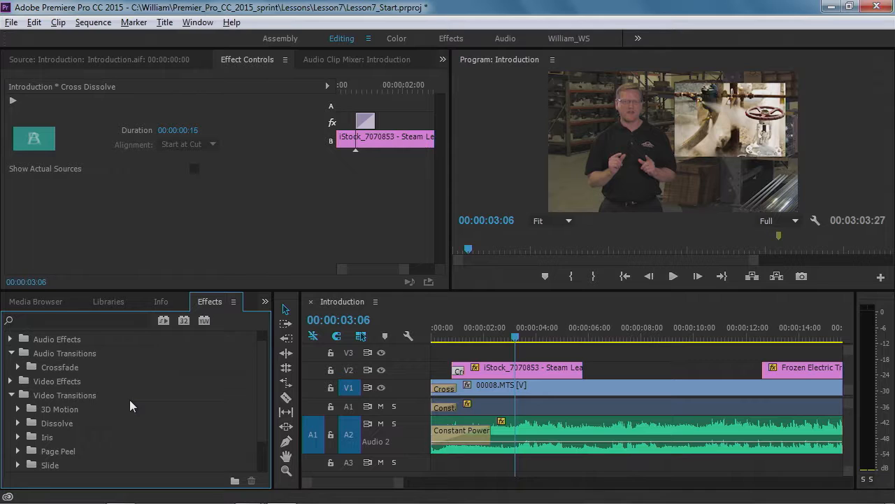
left_click(18, 422)
scroll(86, 437, "down", 1)
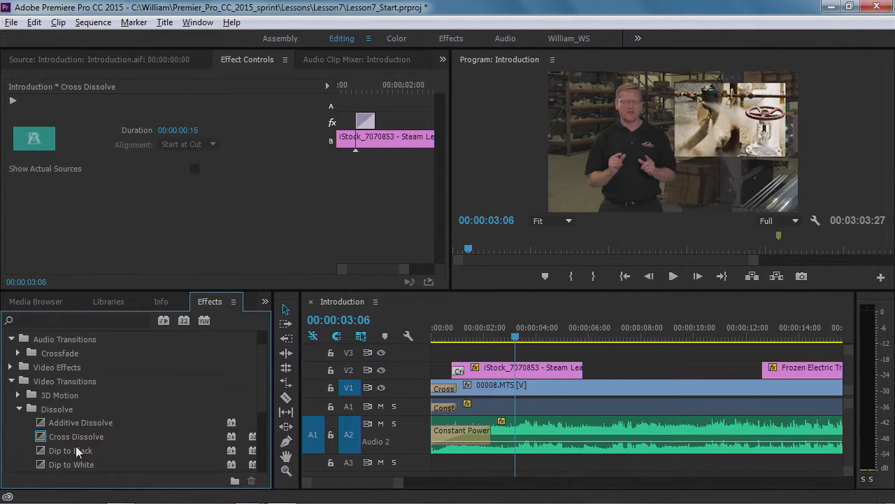
left_click_drag(49, 439, 573, 371)
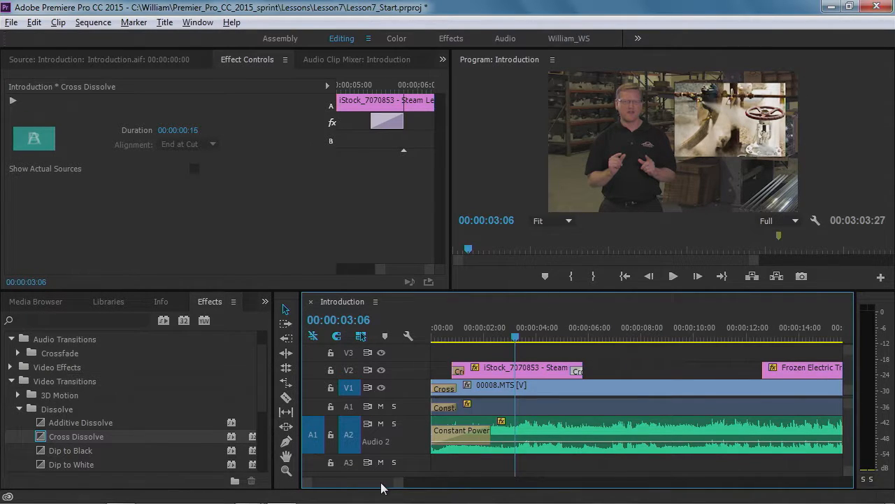
Play across the cut between 00008.MTS and 00013.MTS from 00:00:43:13 and mute the Audio 2 music track
scroll(389, 487, "down", 3)
scroll(392, 486, "down", 2)
left_click_drag(409, 484, 544, 482)
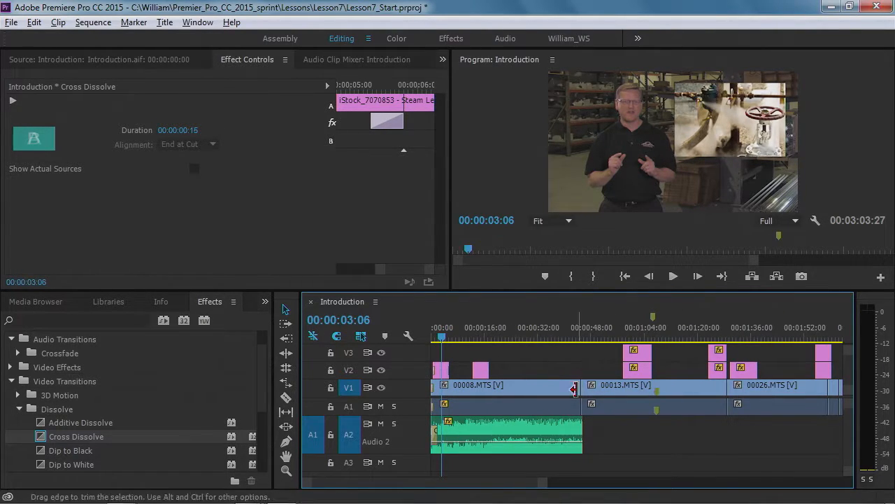
left_click(577, 337)
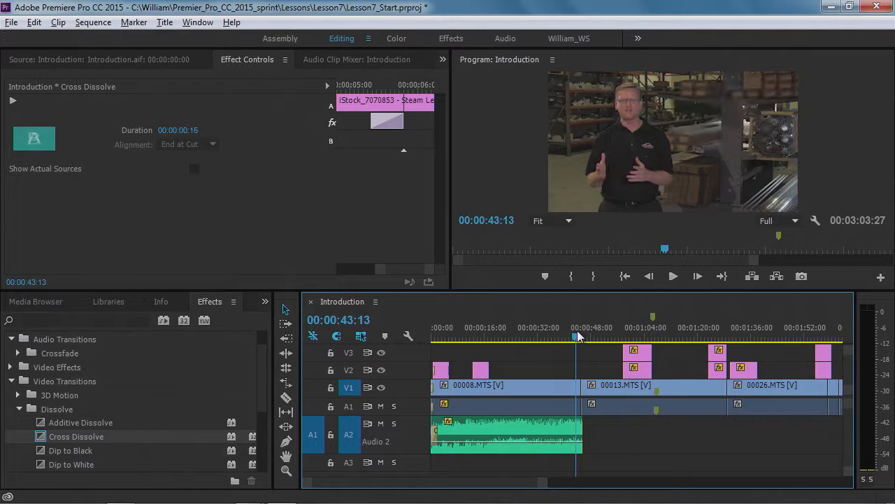
key("space")
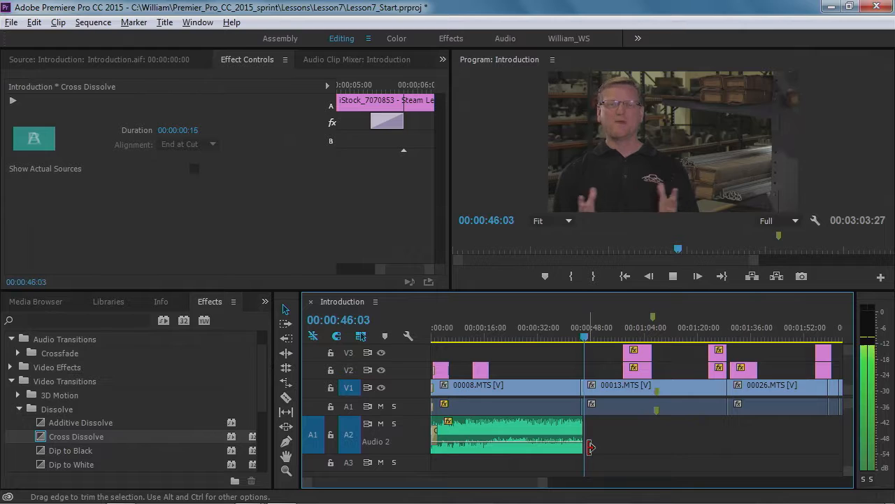
key("space")
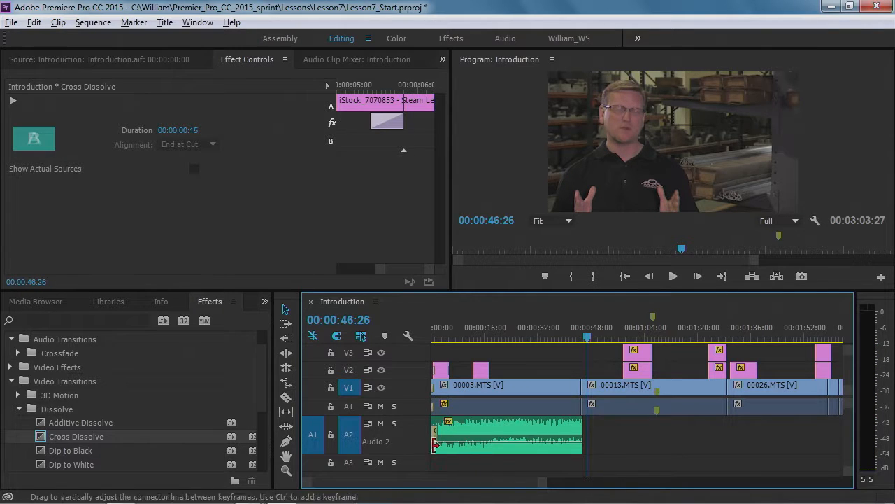
left_click(380, 423)
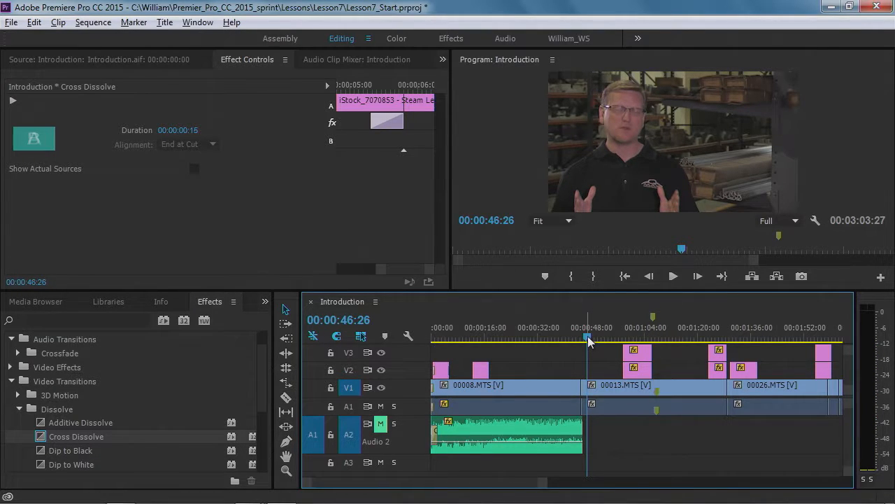
mouse_move(587, 341)
left_mouse_down()
mouse_move(577, 341)
mouse_move(588, 343)
left_mouse_up()
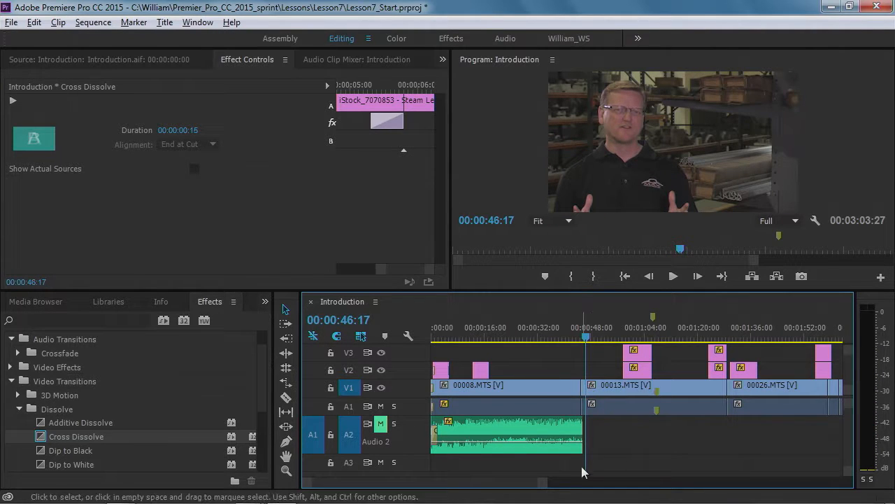
Apply the Cube Spin transition to the V1 cut between 00008.MTS and 00013.MTS and play through it
left_click_drag(257, 383, 265, 407)
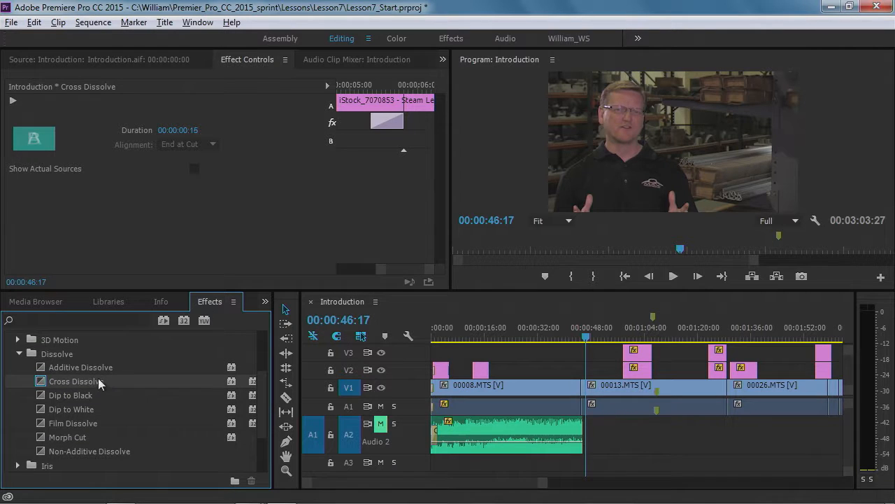
left_click(19, 353)
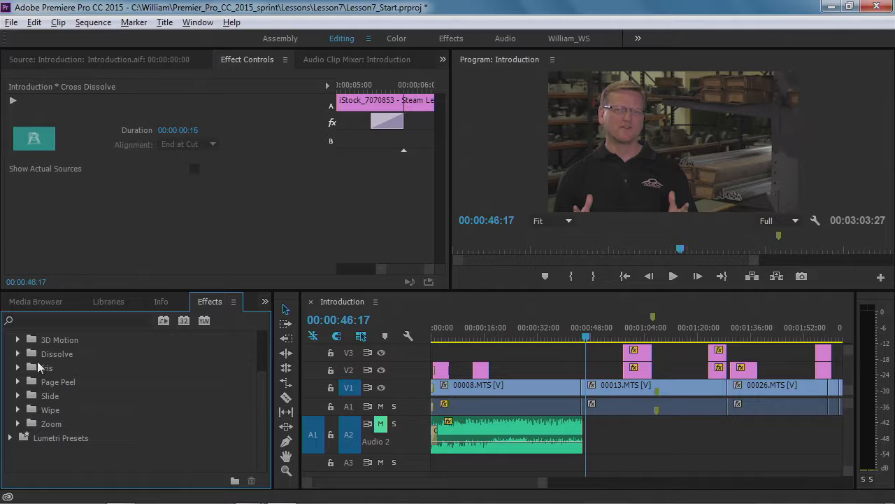
scroll(261, 410, "up", 3)
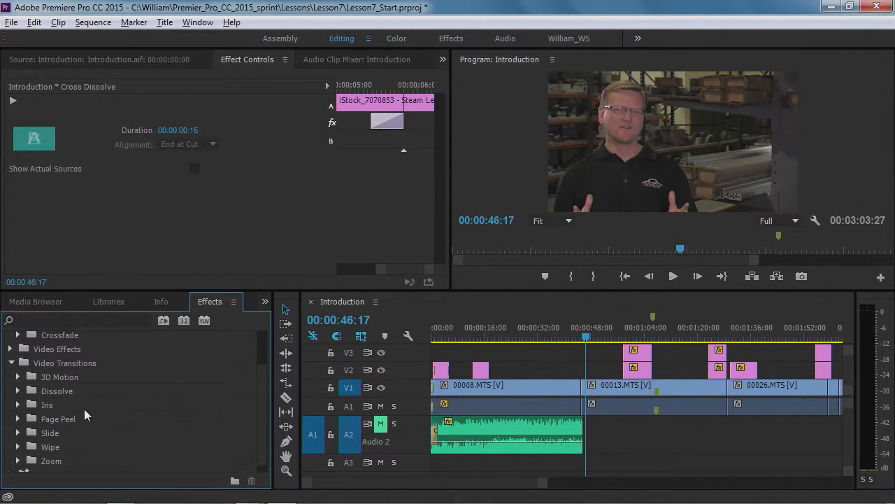
left_click(18, 377)
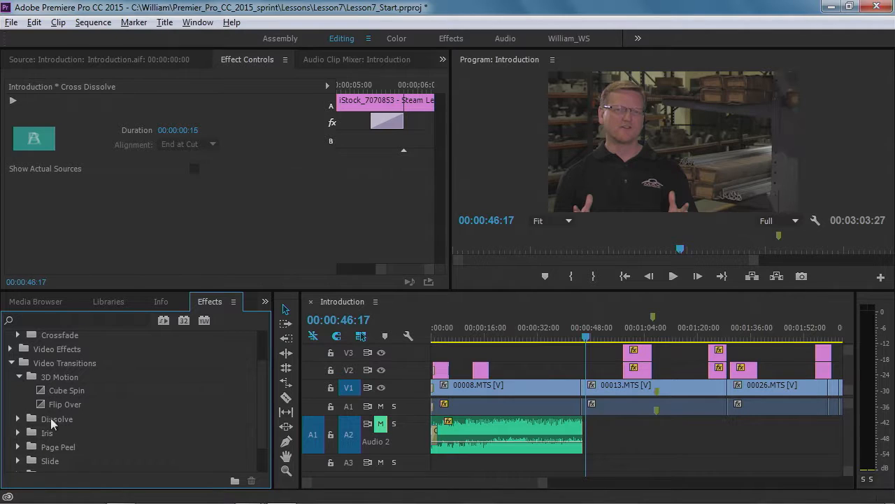
left_click(40, 389)
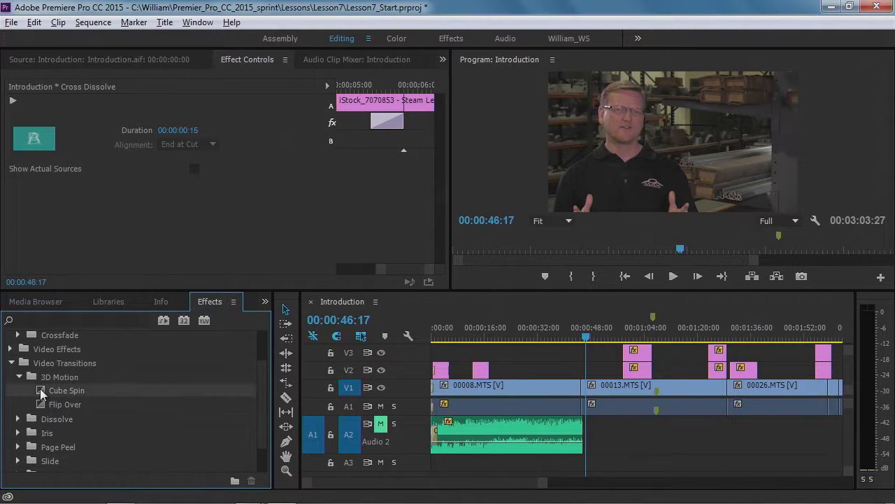
mouse_move(40, 393)
left_mouse_down()
mouse_move(206, 368)
mouse_move(540, 369)
mouse_move(586, 396)
left_mouse_up()
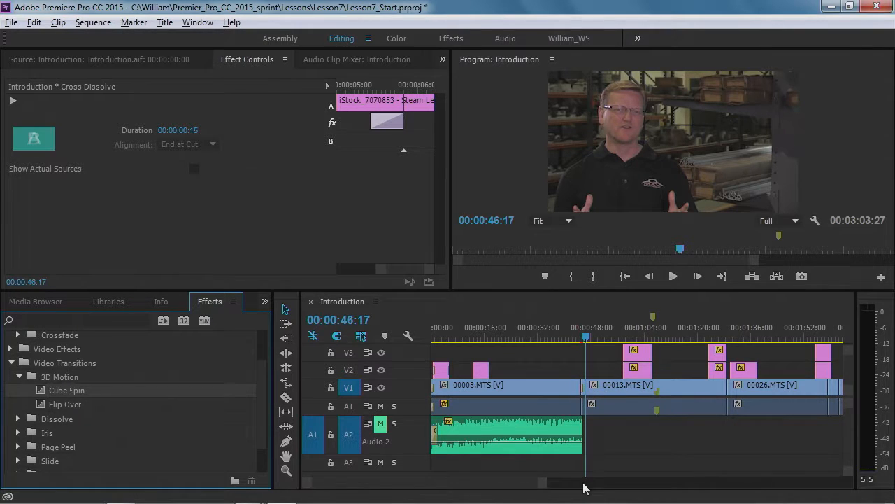
left_click_drag(587, 338, 574, 340)
key("space")
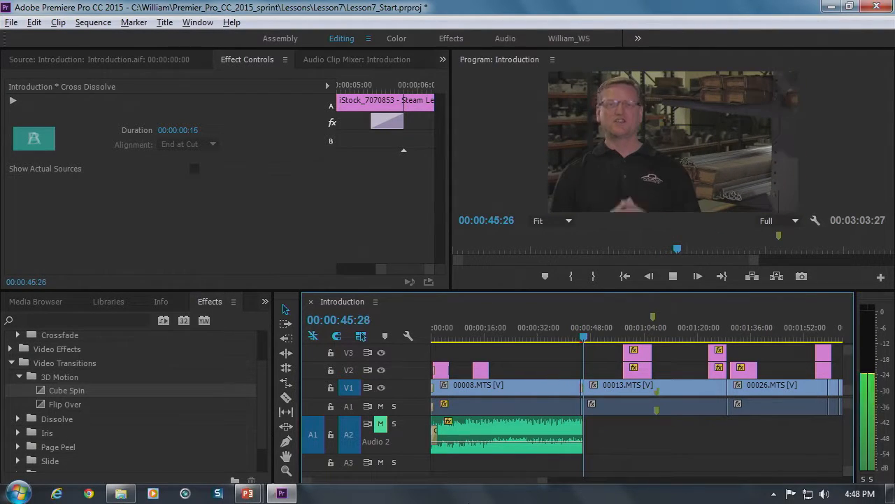
key("space")
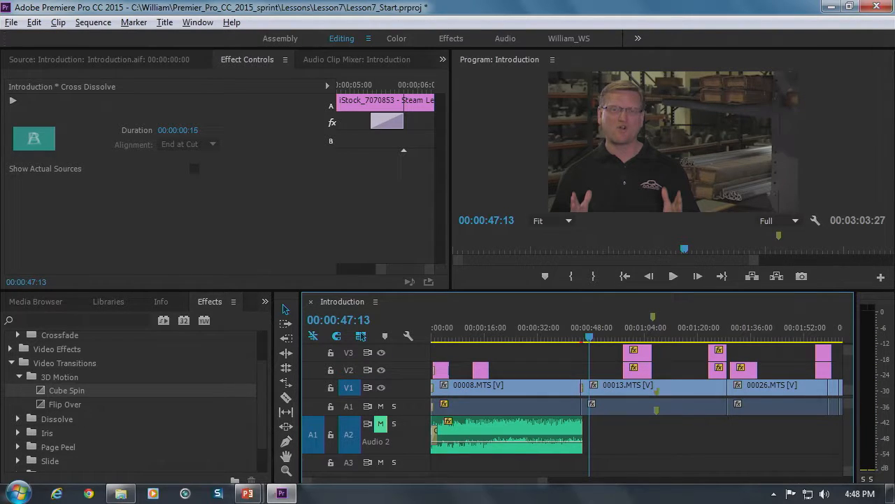
Delete the Cube Spin from the V1 cut and reapply it centred between 00008.MTS and 00013.MTS
left_click_drag(544, 481, 465, 495)
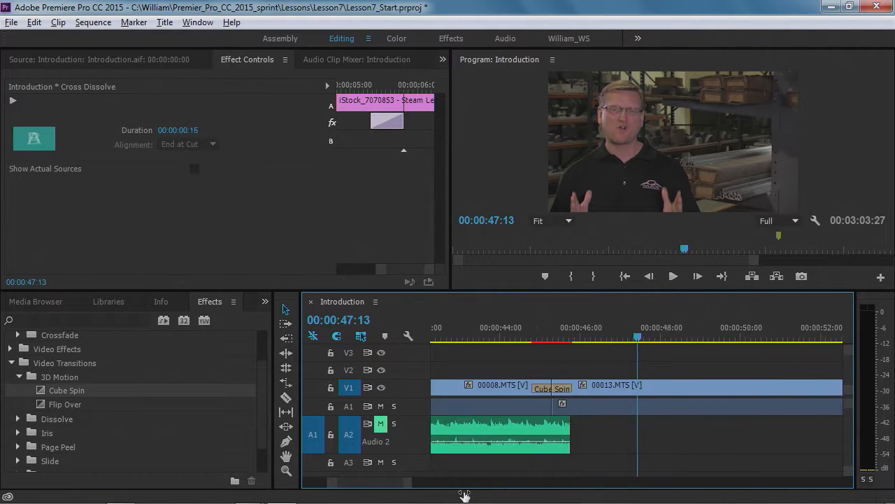
left_click(559, 389)
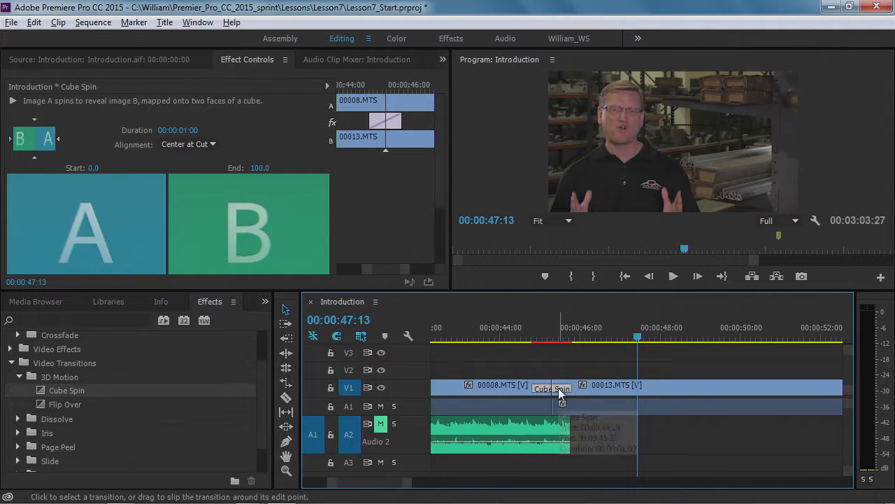
key("Delete")
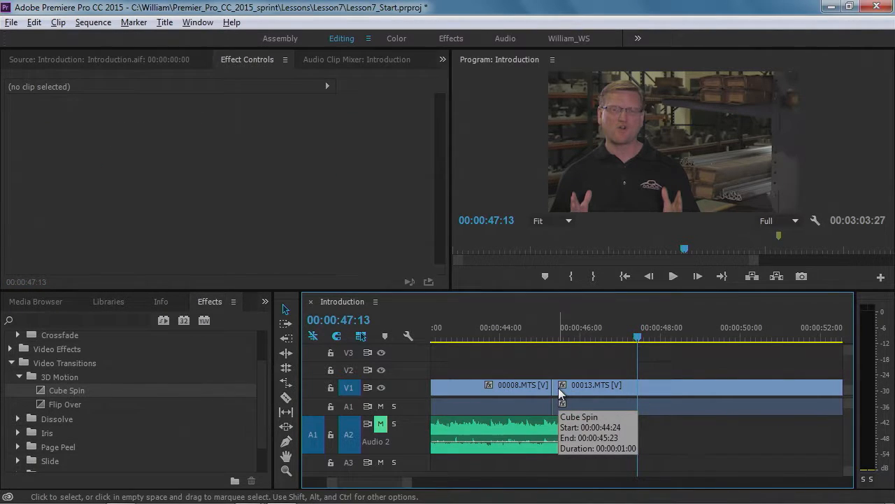
left_click_drag(44, 389, 549, 391)
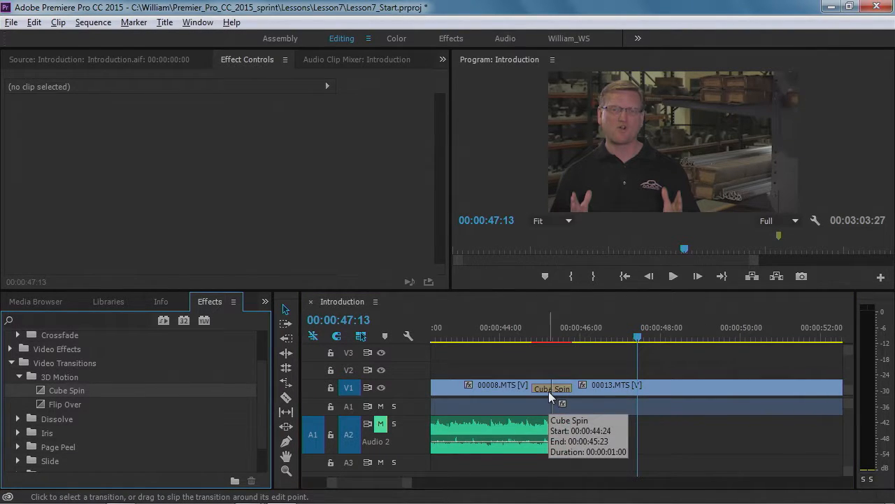
Replace the Cube Spin between 00008.MTS and 00013.MTS with a Cross Dissolve and play it from 00:00:44:10
left_click(18, 377)
left_click(18, 391)
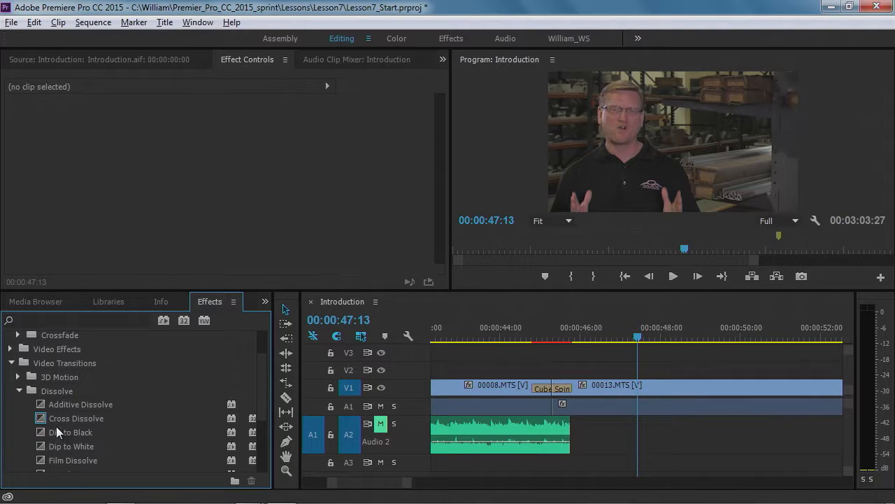
left_click_drag(40, 416, 550, 397)
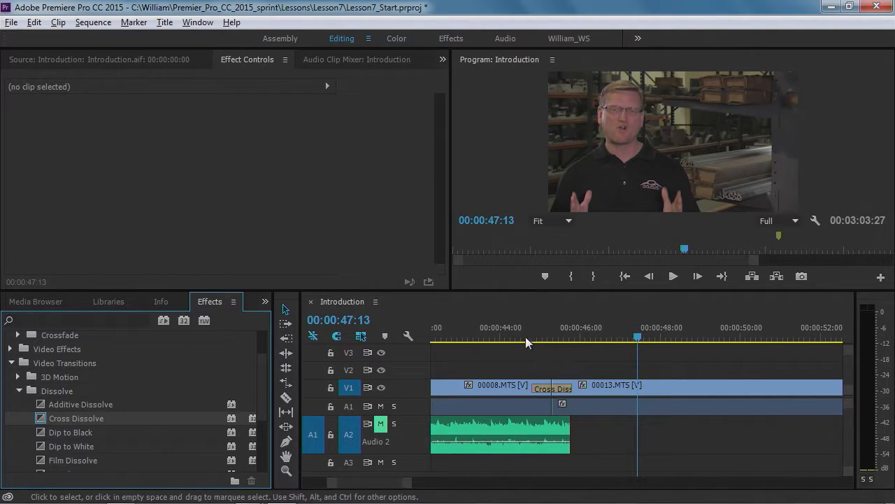
left_click(514, 328)
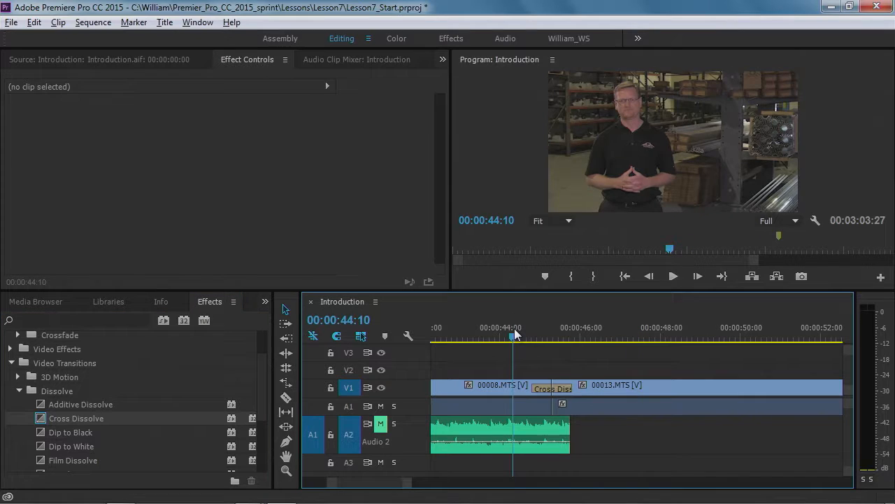
key("space")
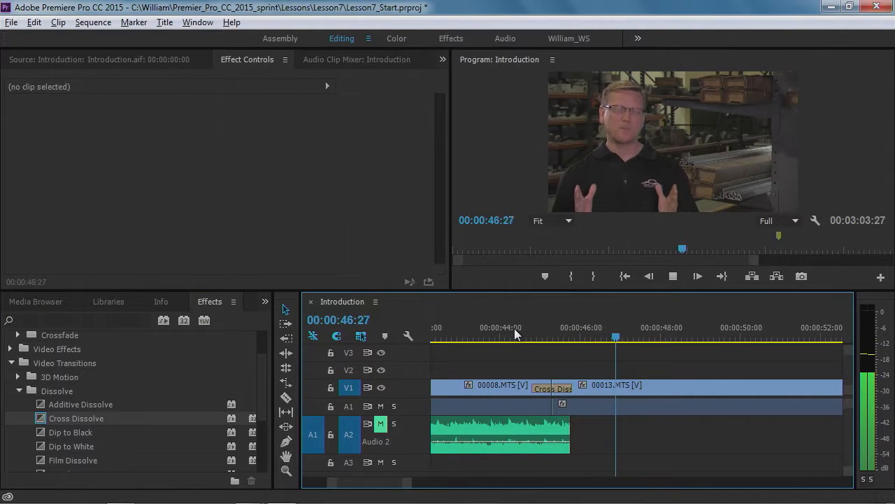
key("space")
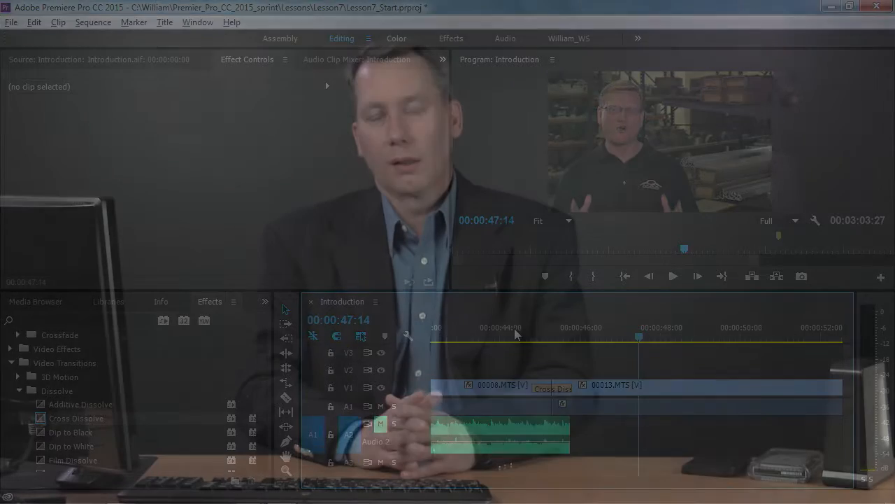
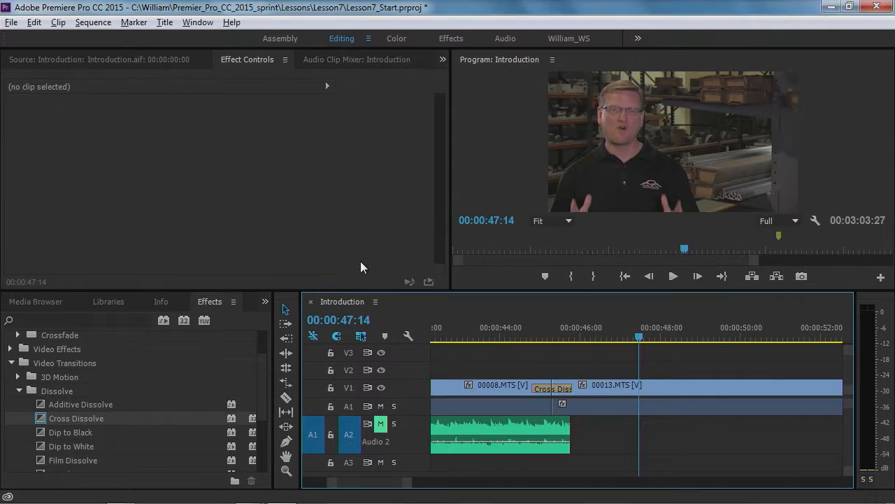
Open Lesson8_Start.prproj from the Lesson8 folder, saving the changes to Lesson7_Start and accepting the CUDA renderer
left_click(12, 22)
left_click(31, 38)
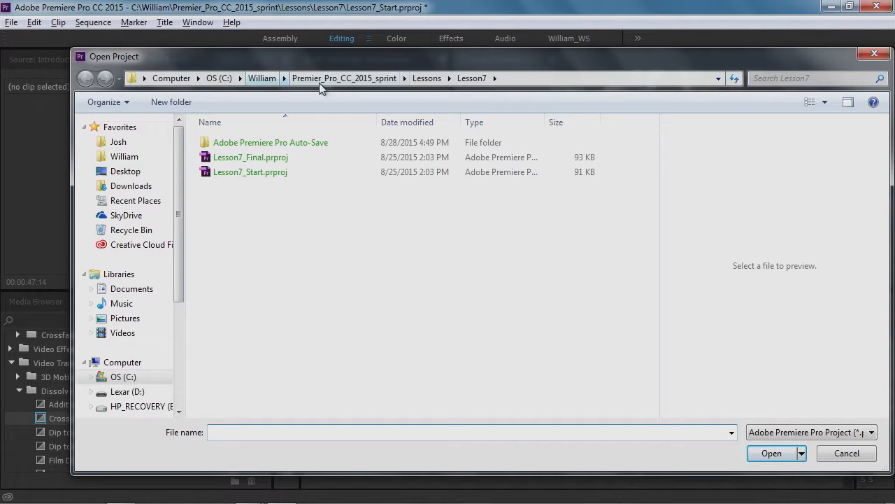
left_click(427, 77)
double_click(239, 262)
double_click(257, 173)
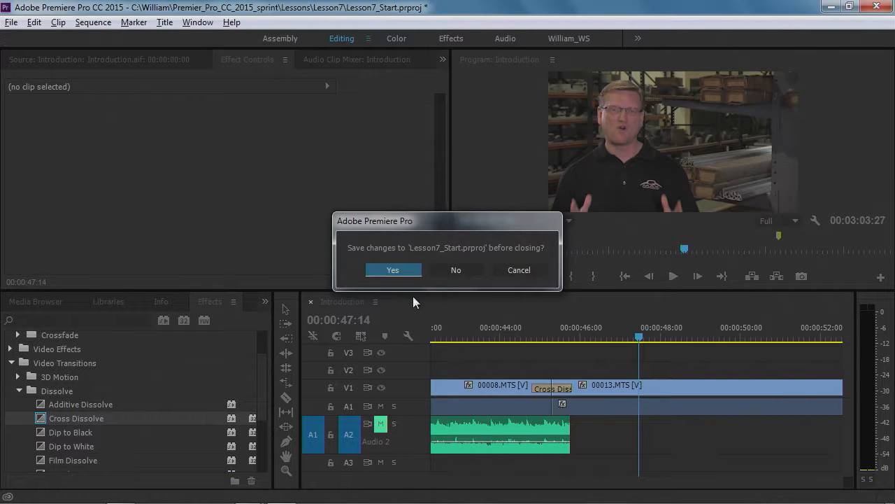
left_click(410, 273)
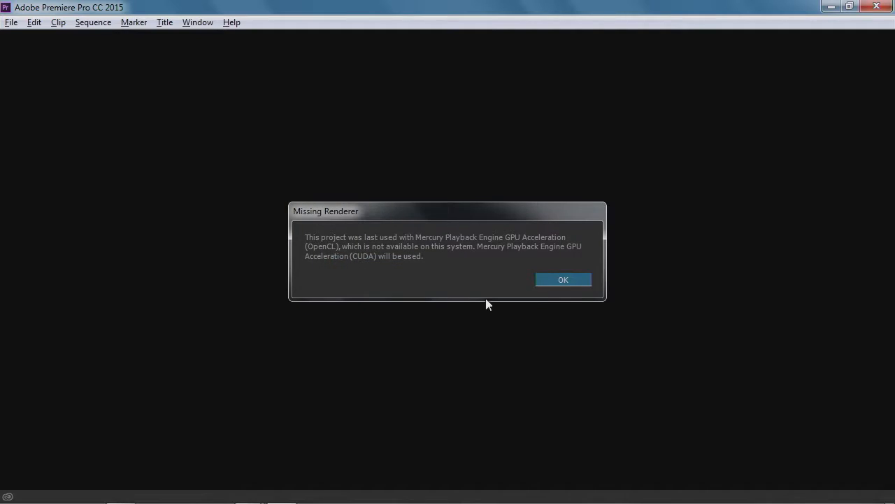
left_click(574, 281)
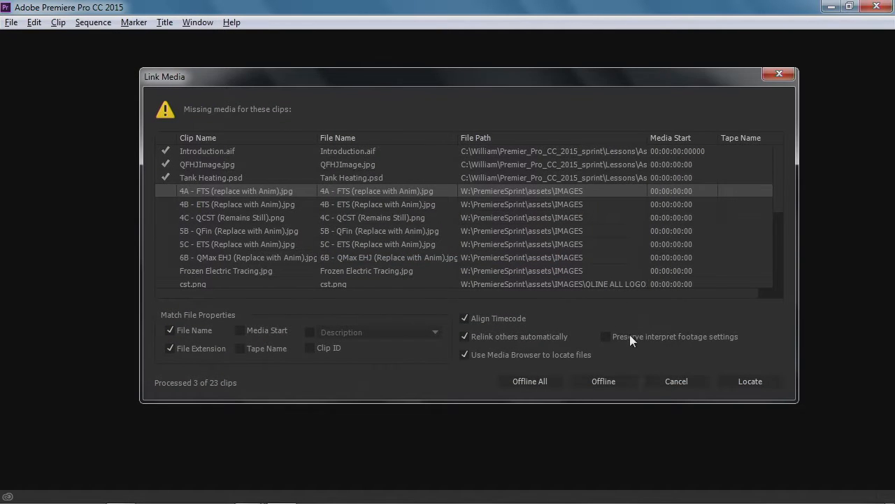
Relink the missing media by locating 4A - FTS (replace with Anim).jpg in the Lessons Assets folder
left_click(752, 381)
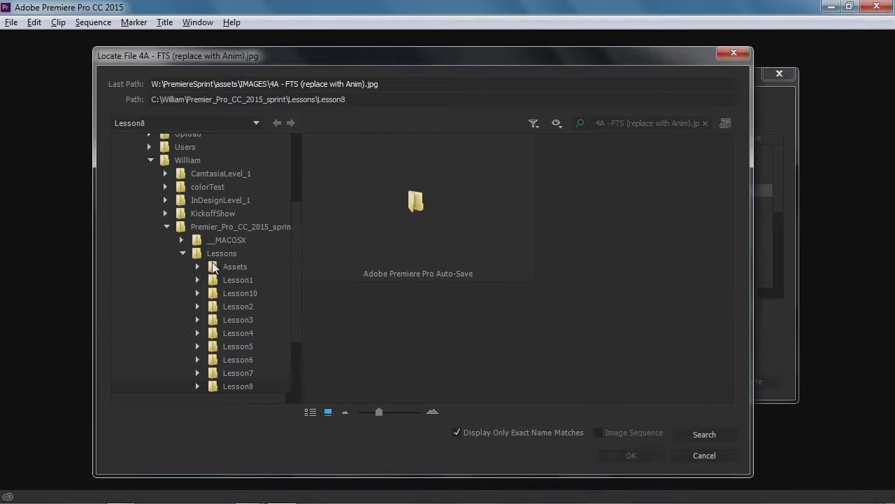
left_click(231, 266)
left_click_drag(731, 244, 730, 316)
left_click(661, 319)
left_click(643, 456)
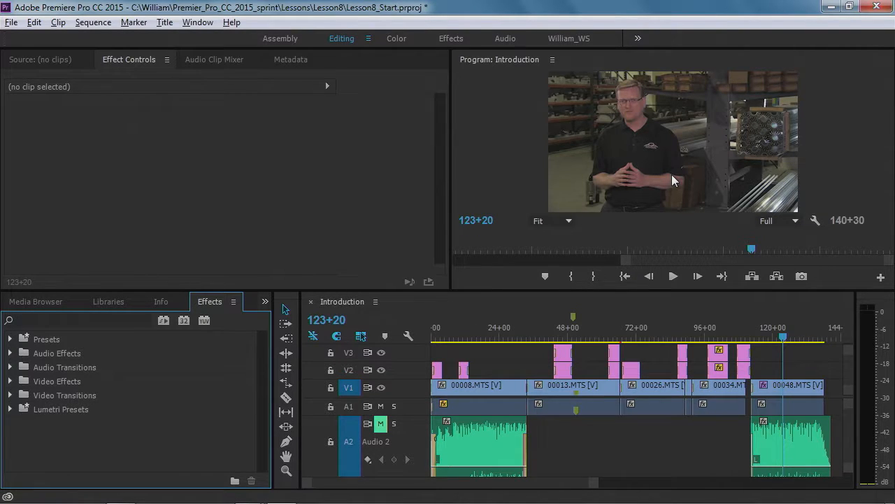
Select 00008.MTS on V1, park the playhead at 15+09 and examine the frame in a temporarily maximized Program monitor
left_click(479, 386)
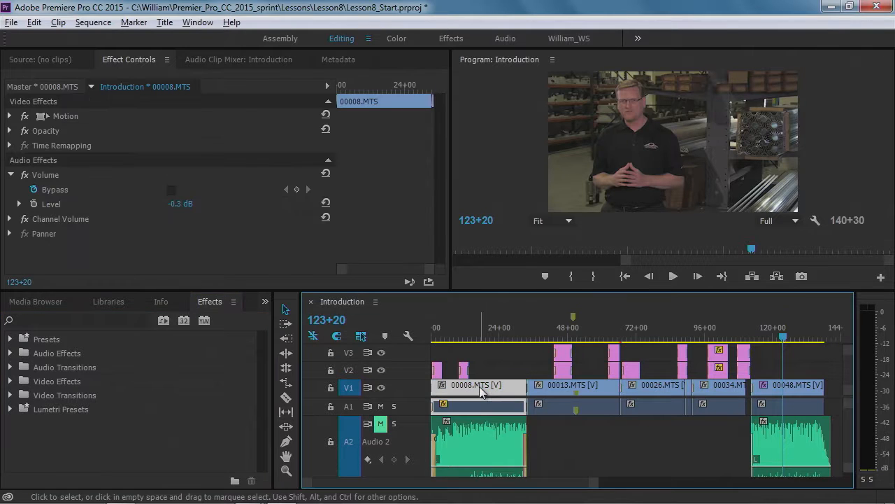
left_click_drag(783, 337, 475, 344)
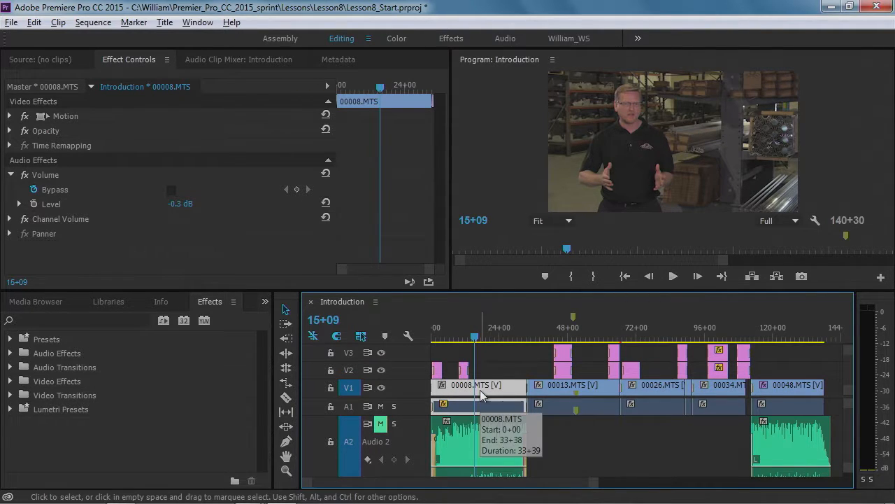
left_click(598, 189)
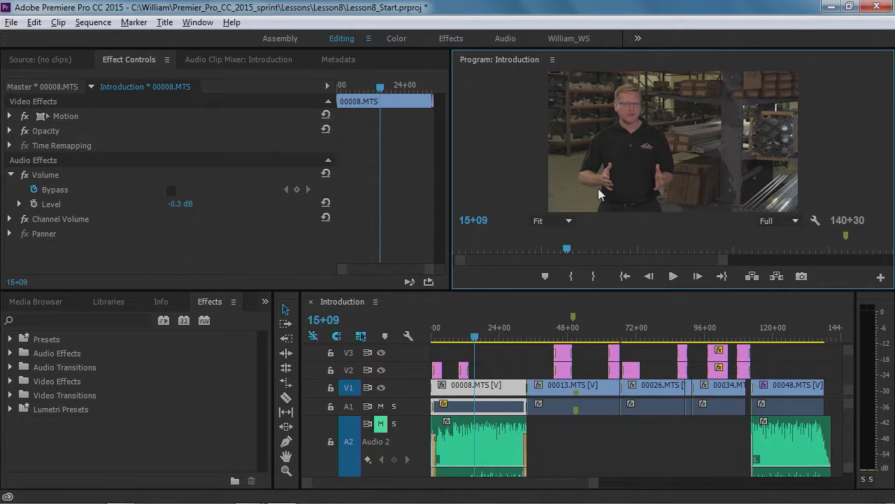
key("grave")
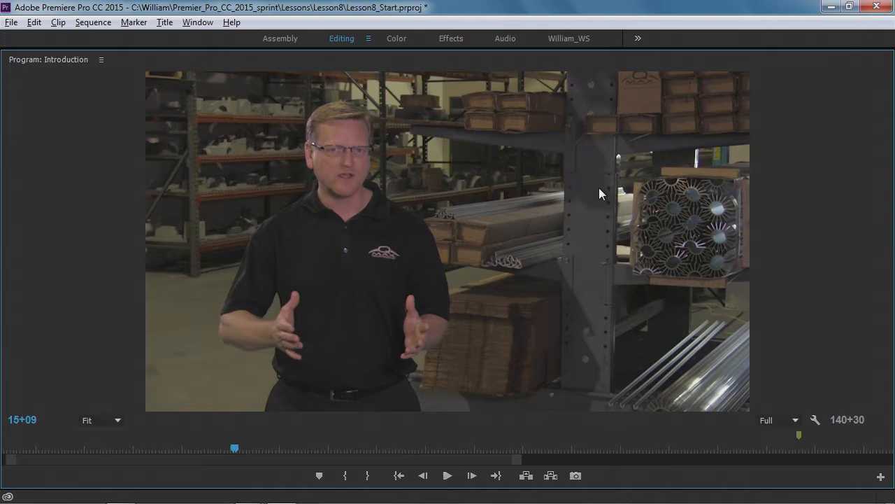
key("grave")
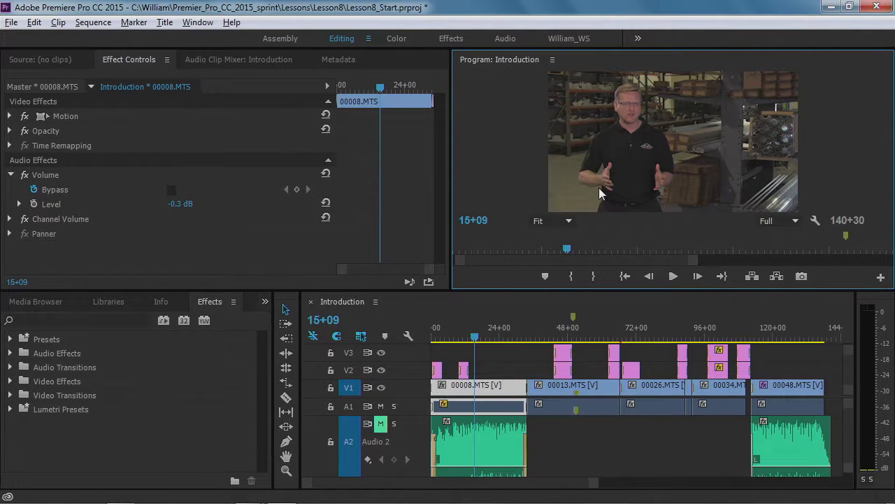
Browse the Color Correction video effects and apply Brightness & Contrast to 00008.MTS on V1
left_click(501, 389)
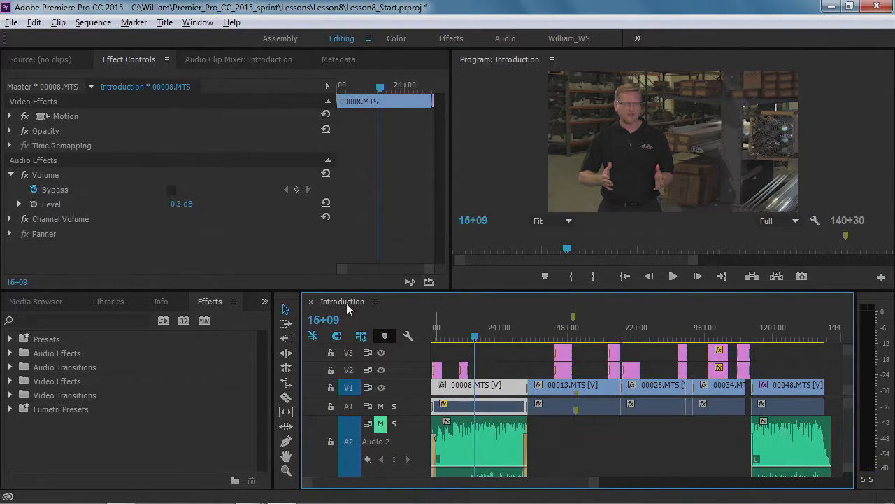
left_click(11, 175)
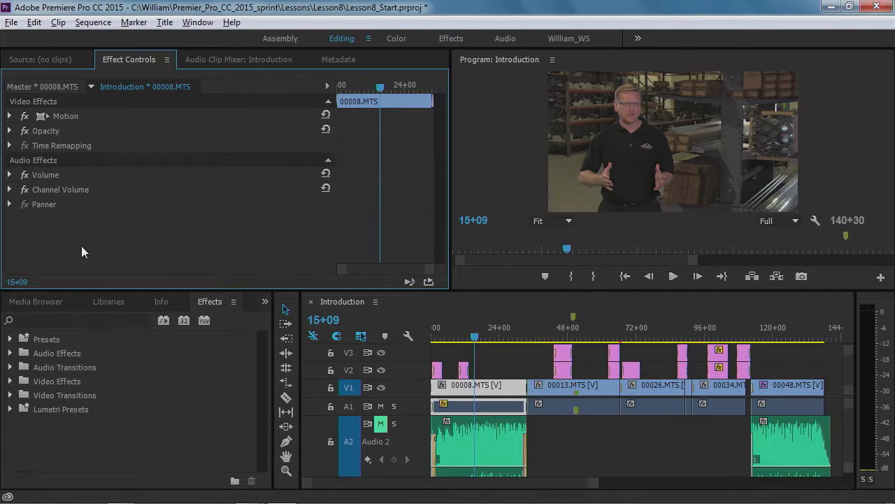
left_click(10, 381)
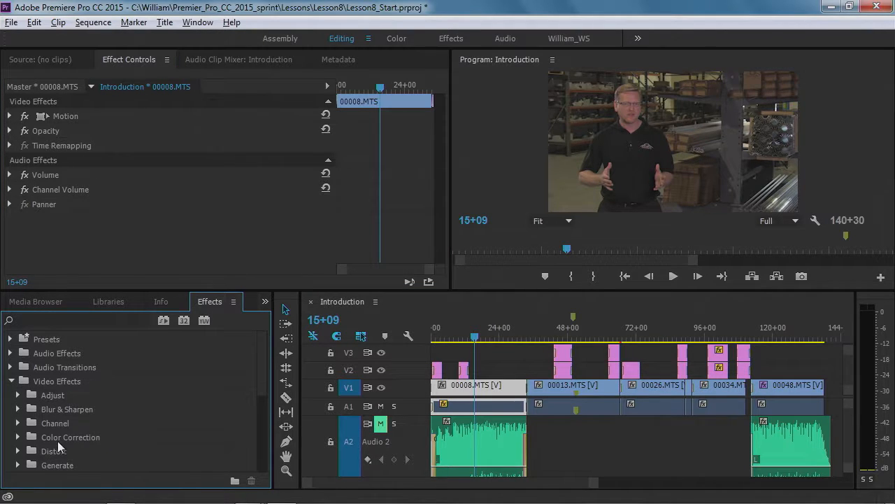
left_click_drag(265, 365, 260, 396)
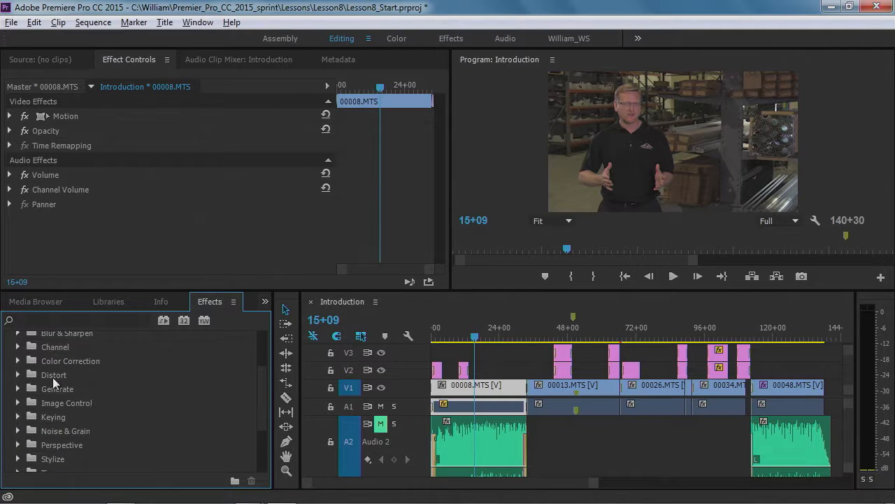
left_click(19, 361)
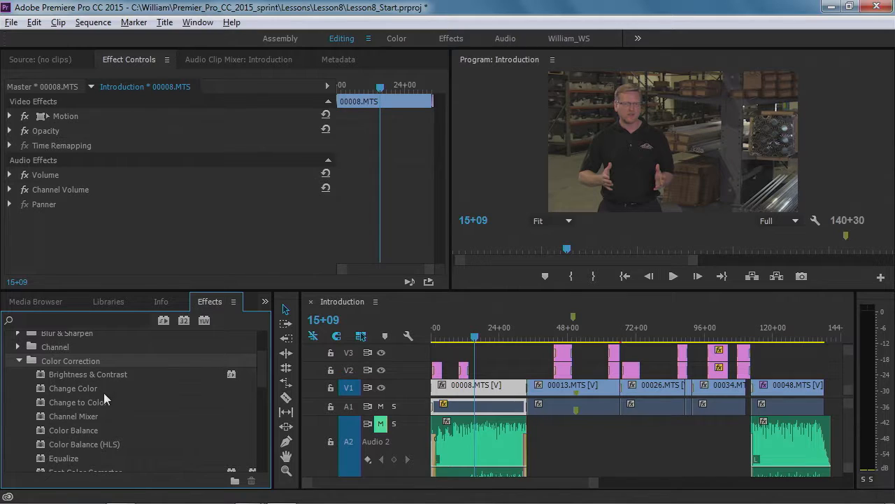
mouse_move(261, 376)
left_mouse_down()
mouse_move(263, 414)
mouse_move(264, 380)
left_mouse_up()
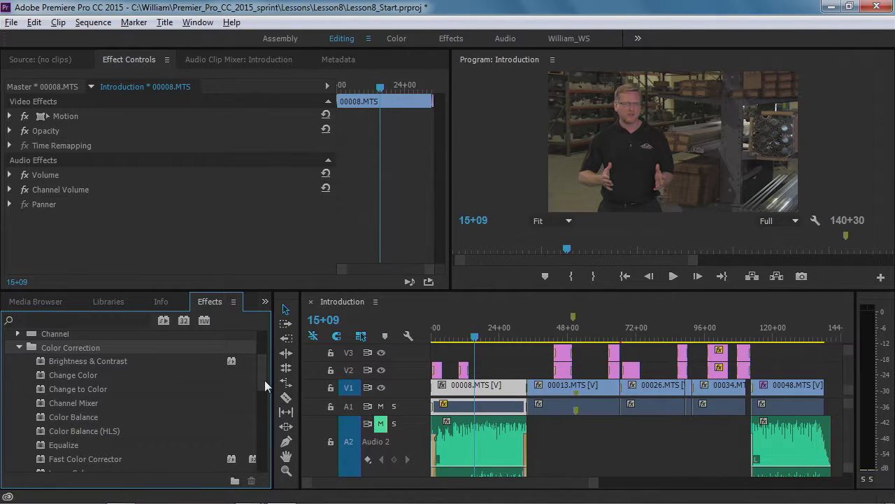
left_click_drag(265, 379, 260, 369)
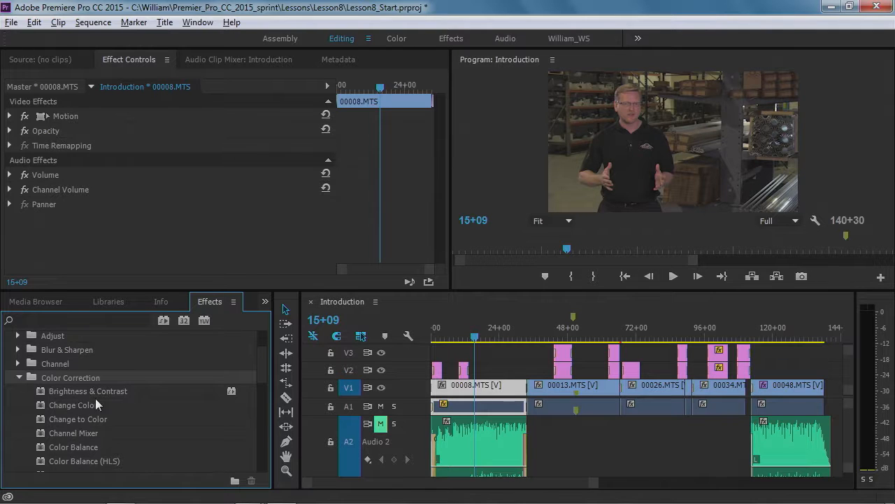
left_click_drag(263, 372, 264, 393)
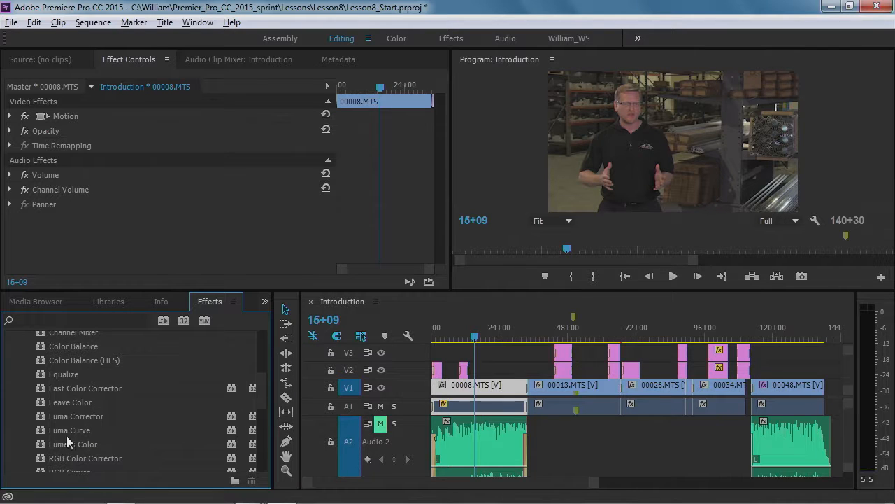
left_click_drag(261, 398, 263, 377)
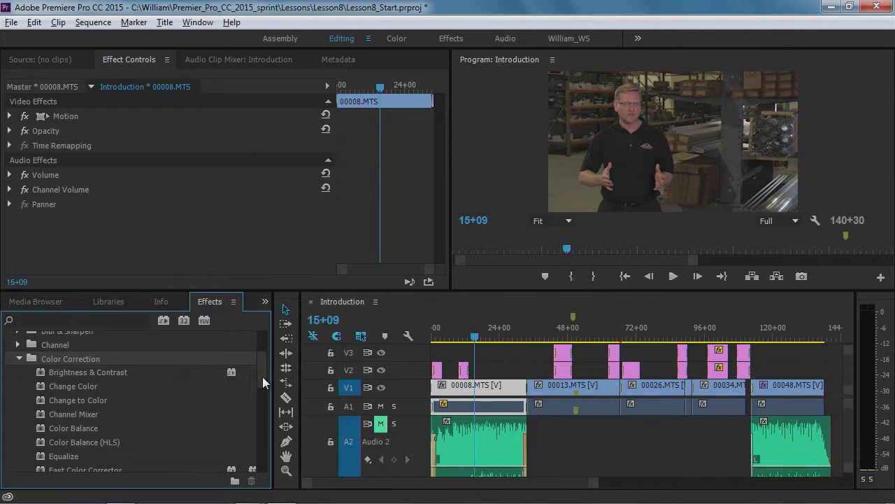
left_click(40, 371)
left_click_drag(40, 370, 468, 392)
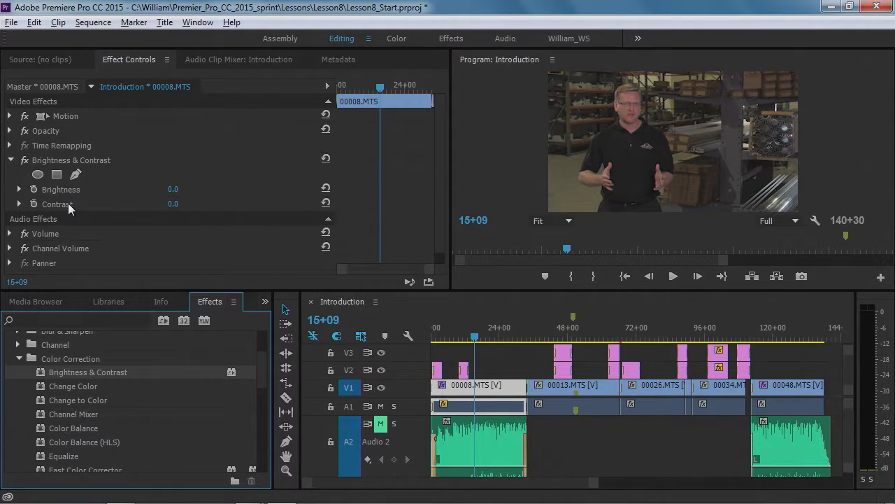
Set the Brightness & Contrast effect on 00008.MTS to Brightness 14.6 and Contrast 3.1
left_click(19, 189)
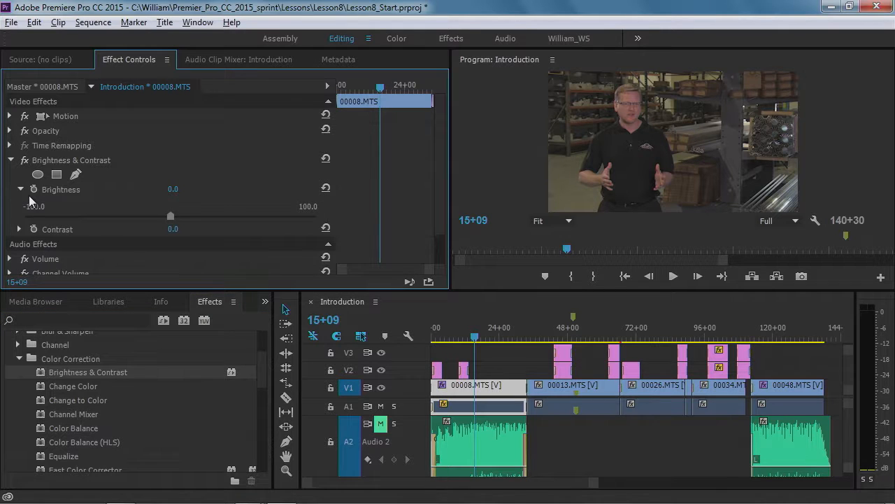
left_click_drag(170, 216, 177, 220)
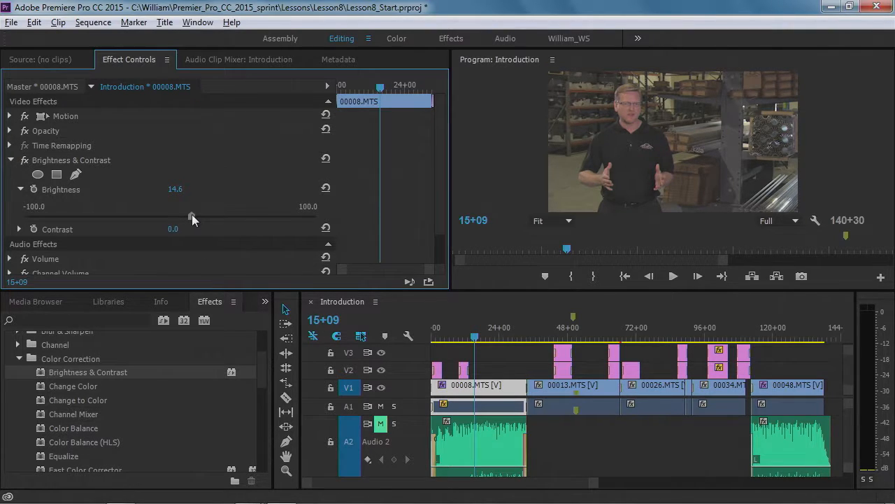
left_click(19, 229)
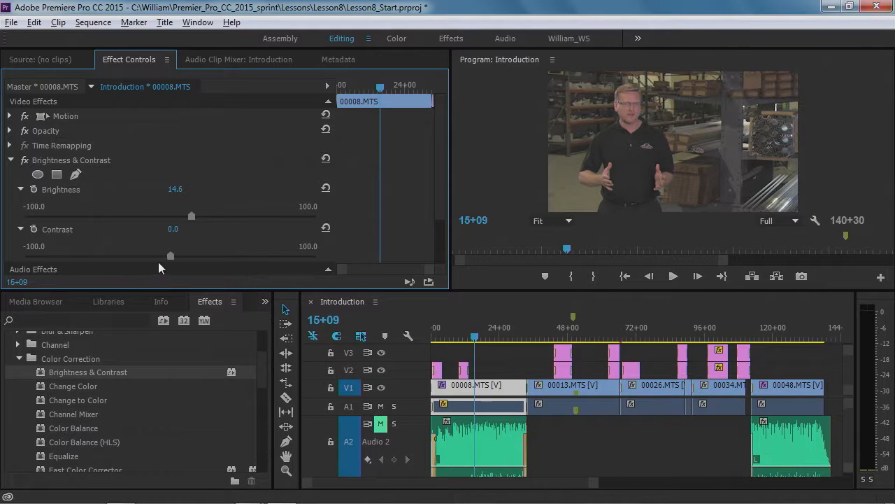
left_click_drag(167, 257, 170, 256)
Search the effects for "proc" and apply ProcAmp to 00008.MTS on V1
left_click_drag(264, 378, 265, 426)
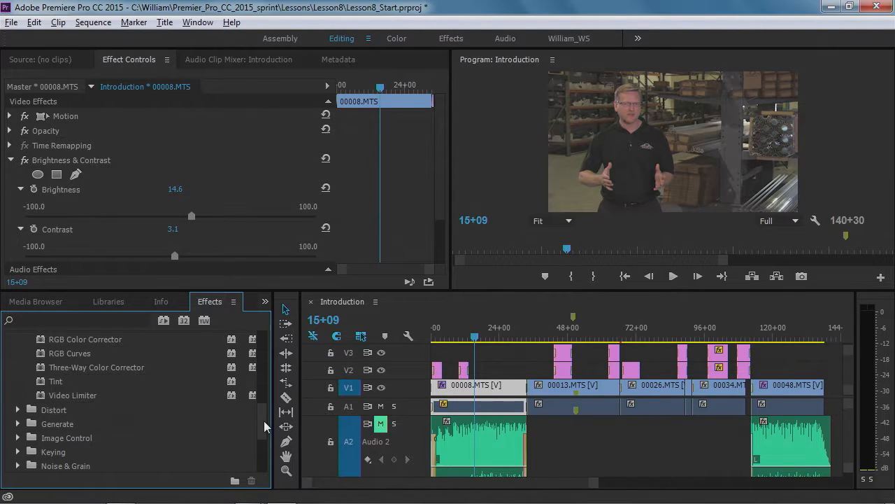
left_click_drag(265, 426, 269, 355)
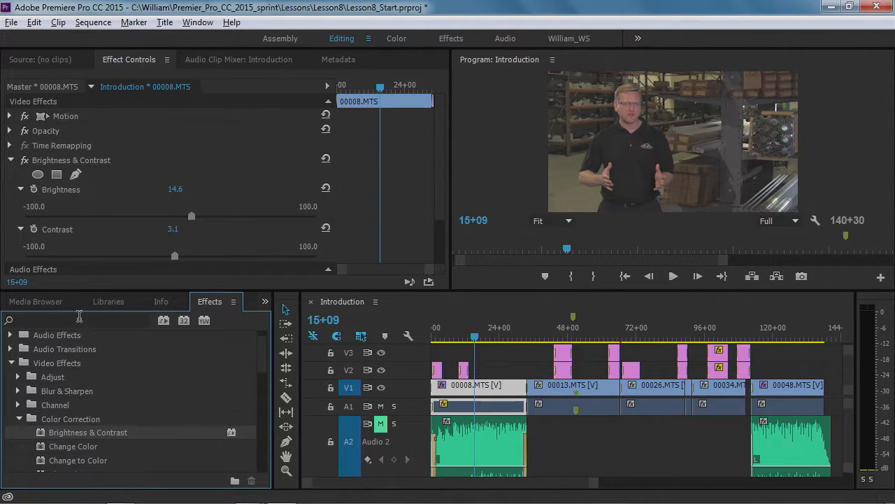
left_click(46, 321)
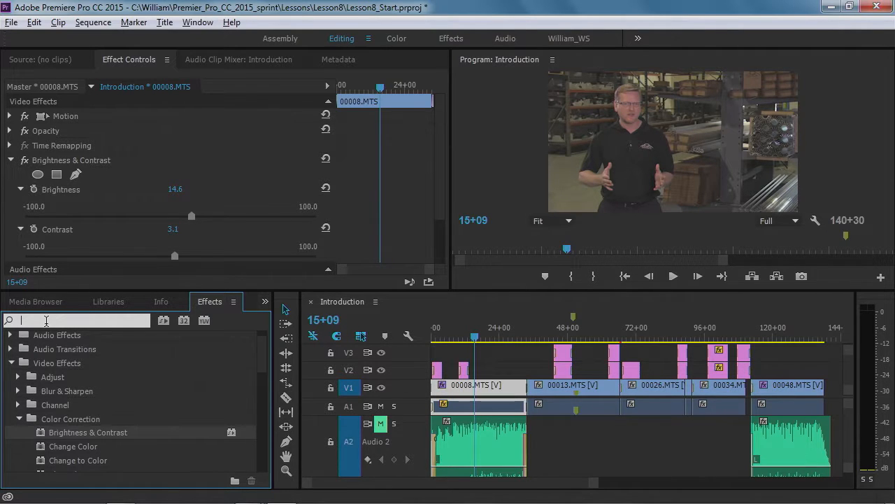
type("pro")
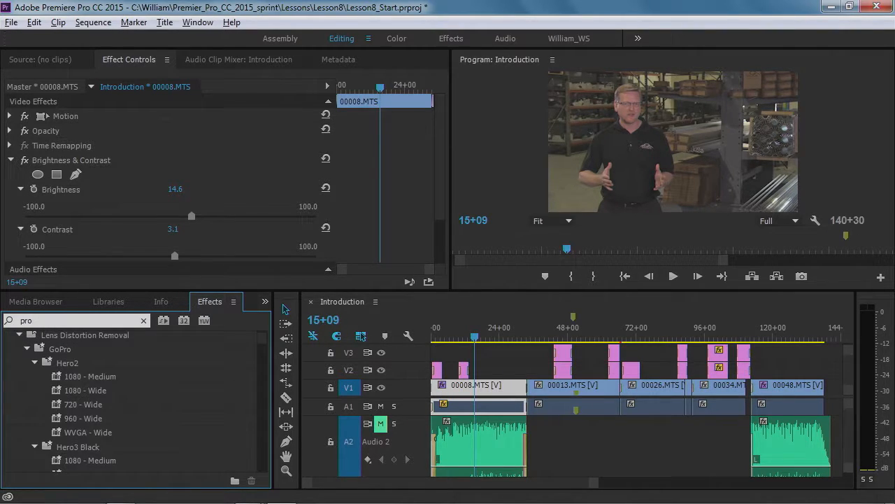
type("c")
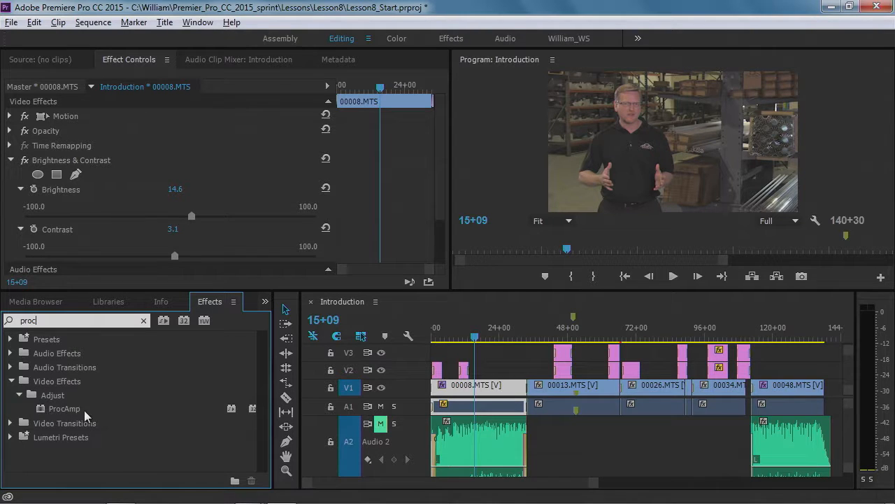
left_click_drag(40, 409, 467, 396)
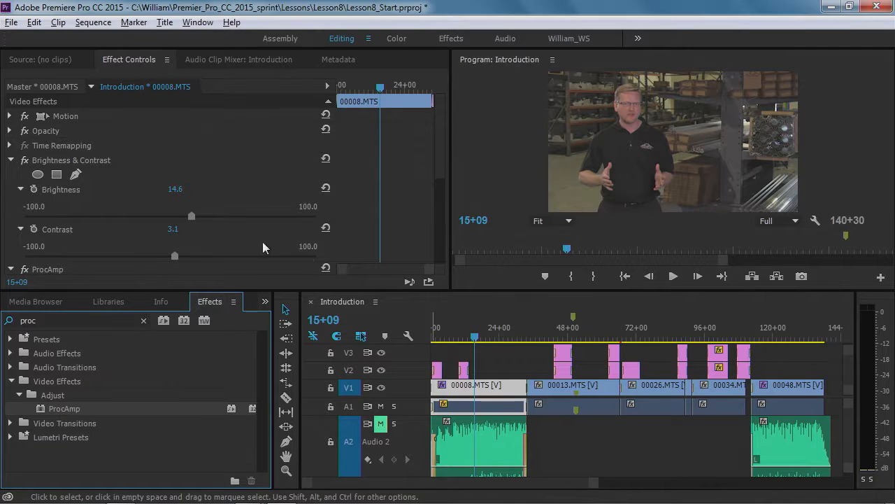
Collapse the Brightness & Contrast settings, try a strong ProcAmp Hue shift on 00008.MTS and bring Hue to about -4.8°
left_click(11, 160)
left_click(10, 175)
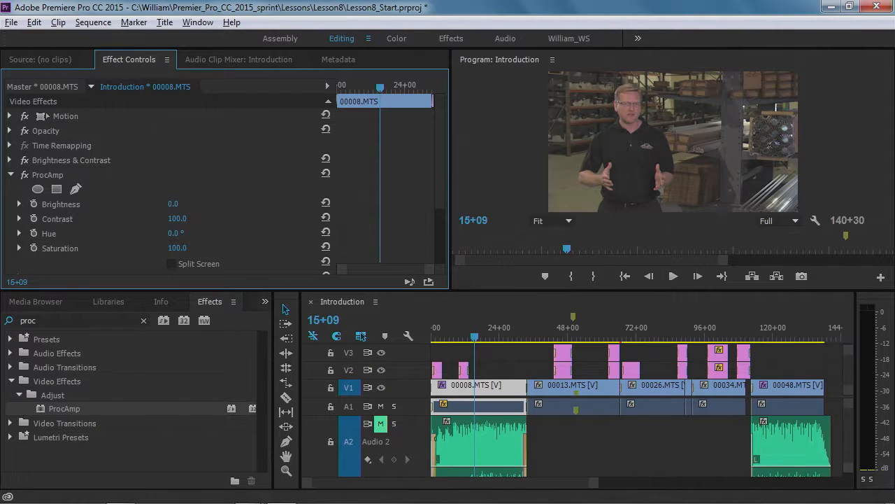
left_click(19, 234)
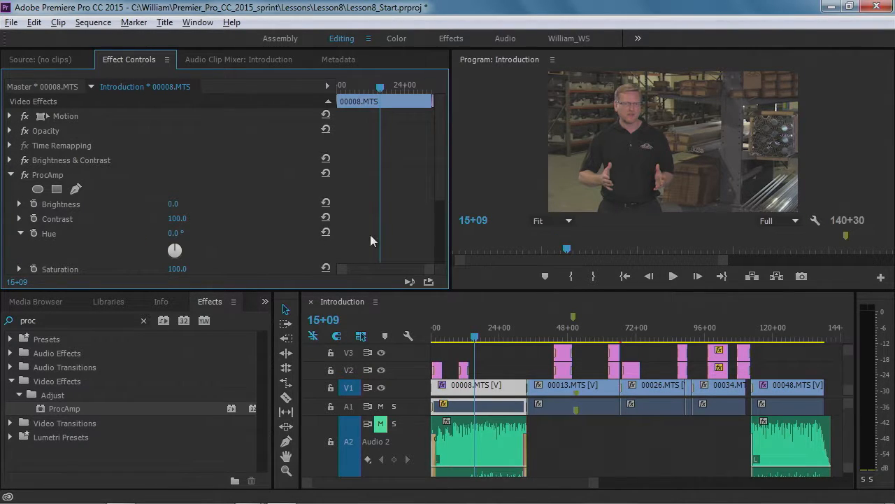
scroll(435, 153, "down", 3)
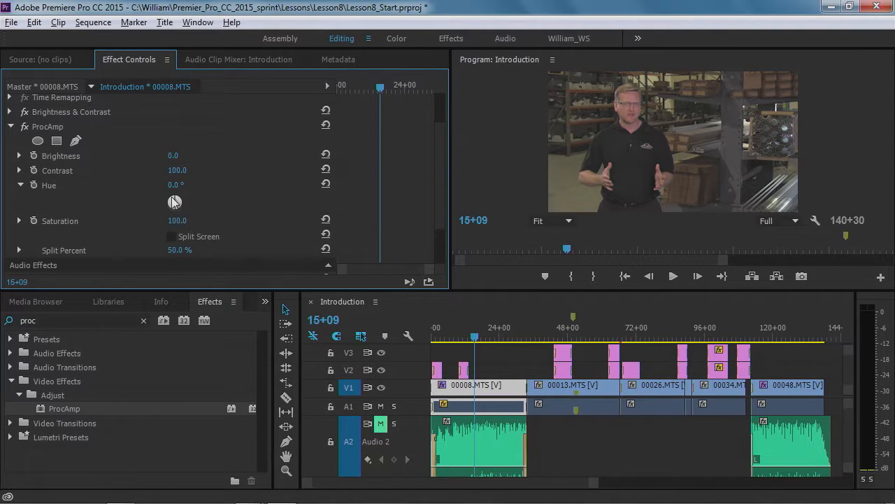
left_click_drag(175, 196, 173, 196)
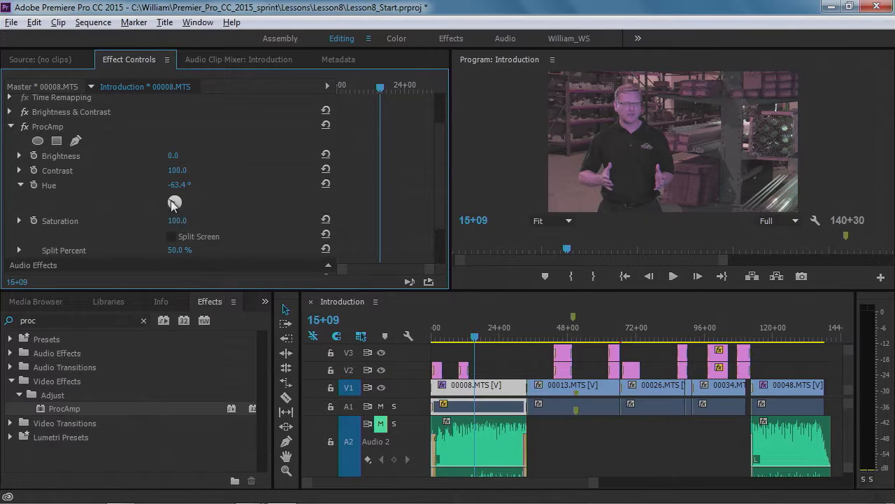
left_click_drag(171, 200, 173, 195)
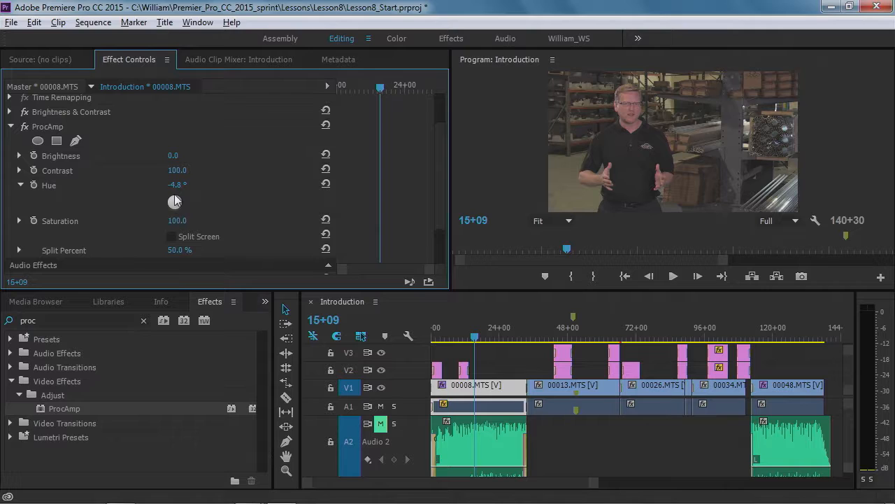
Set the ProcAmp Hue on 00008.MTS to -7° and collapse the Hue and ProcAmp settings
left_click_drag(174, 195, 173, 195)
left_click(179, 186)
left_click_drag(189, 186, 170, 186)
type("-5")
key("Return")
left_click(189, 182)
type("-7")
key("Return")
left_click(20, 185)
left_click(10, 126)
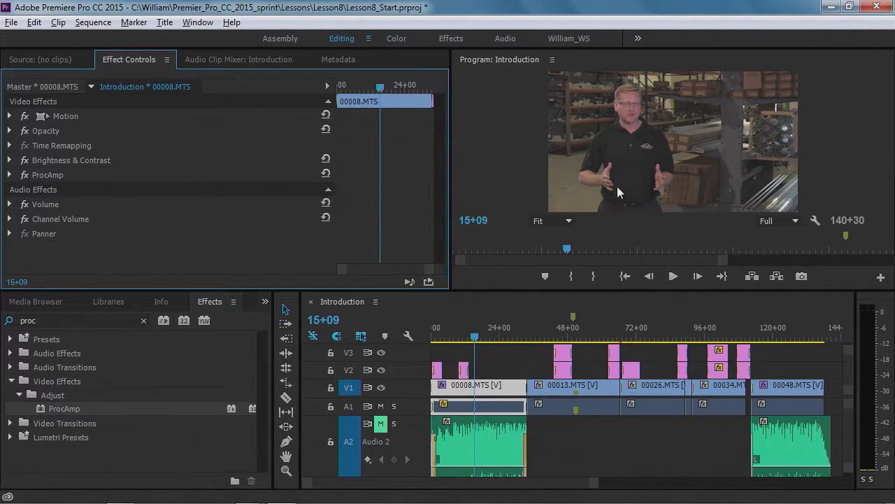
Toggle the Brightness & Contrast effect on 00008.MTS off and on to compare the picture with and without it
left_click(25, 161)
left_click(25, 160)
left_click(25, 161)
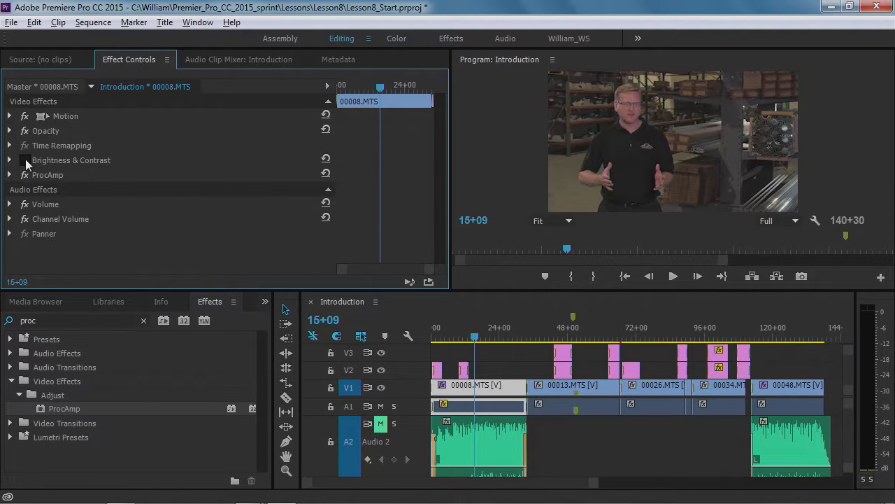
left_click(25, 161)
left_click(25, 161)
left_click(25, 160)
left_click(25, 161)
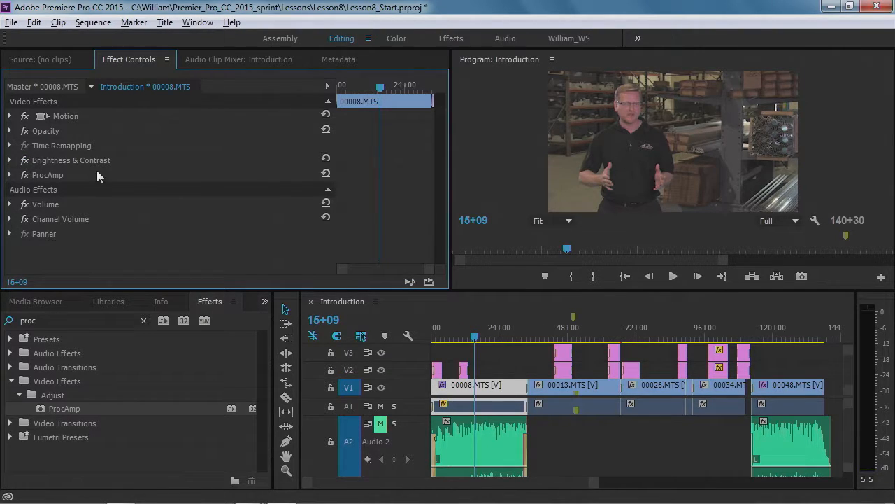
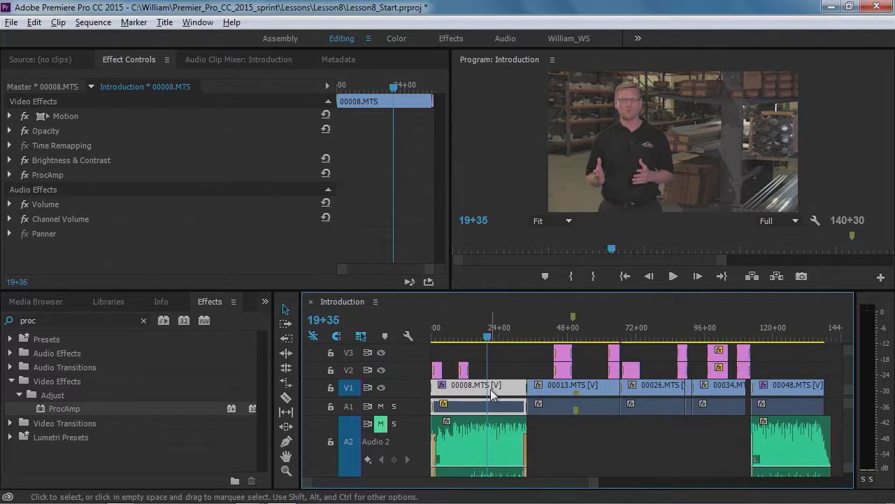
Copy 00008.MTS, paste all its attributes including Brightness & Contrast and ProcAmp onto the other V1 clips, and scrub through the results
left_click(33, 22)
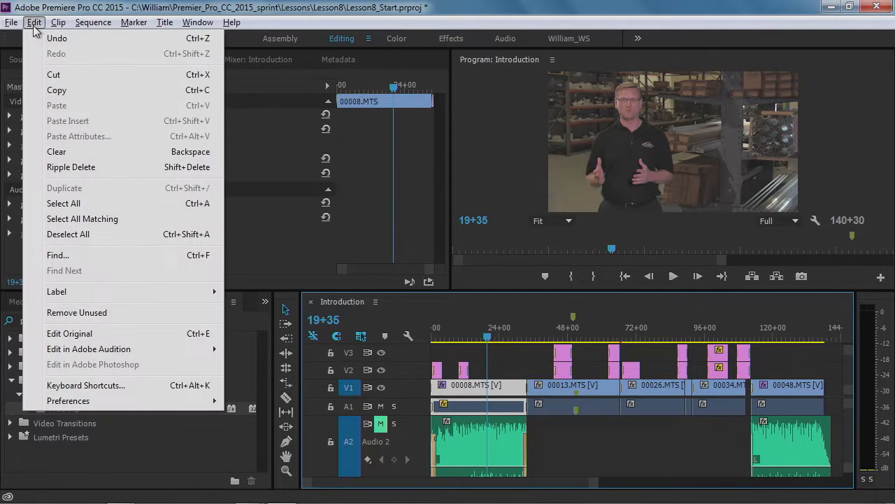
left_click(56, 90)
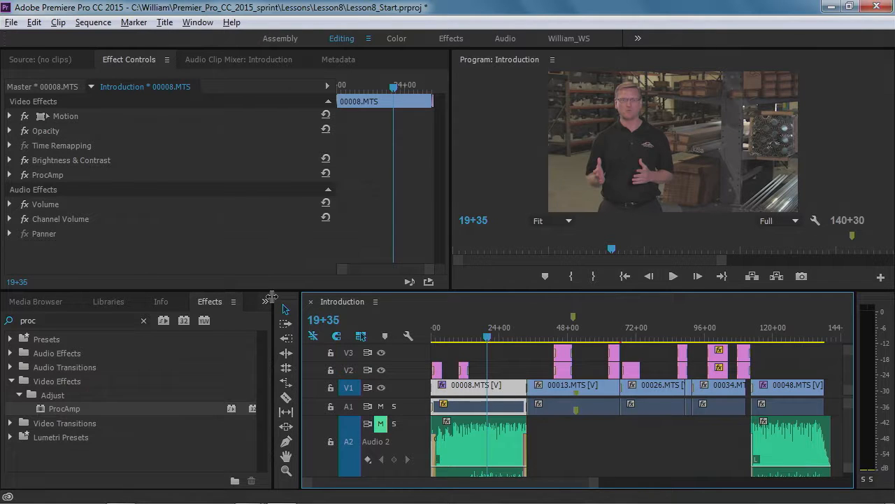
left_click(557, 388)
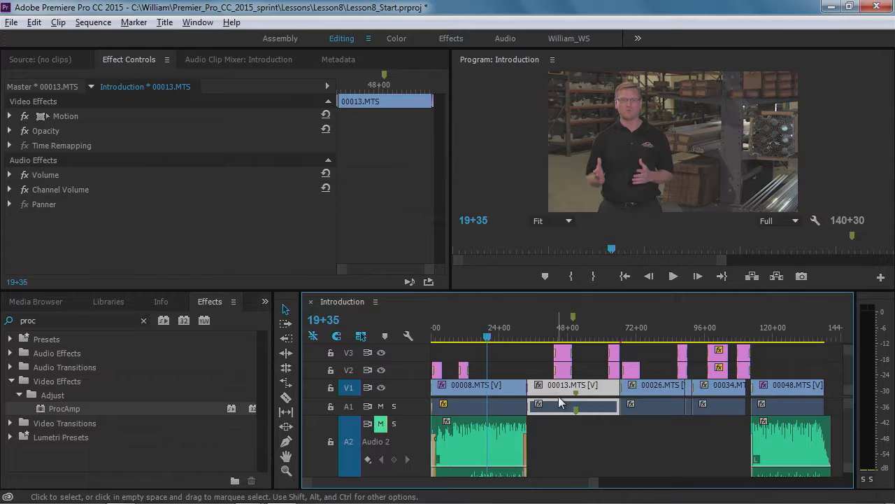
left_click(647, 388, "shift")
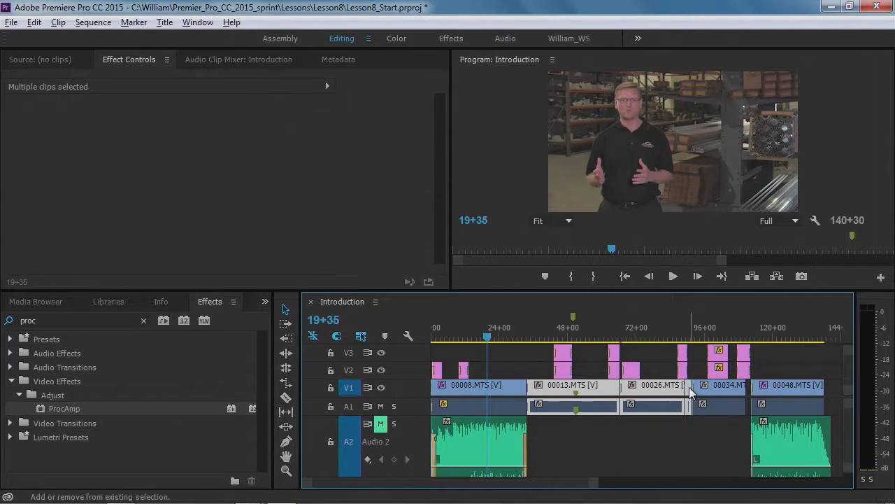
left_click(708, 392, "shift")
left_click(782, 395, "shift")
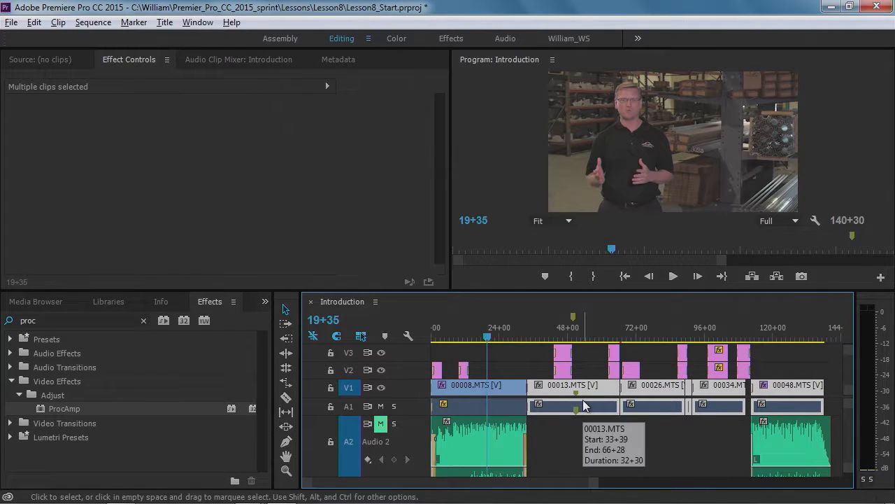
left_click(33, 22)
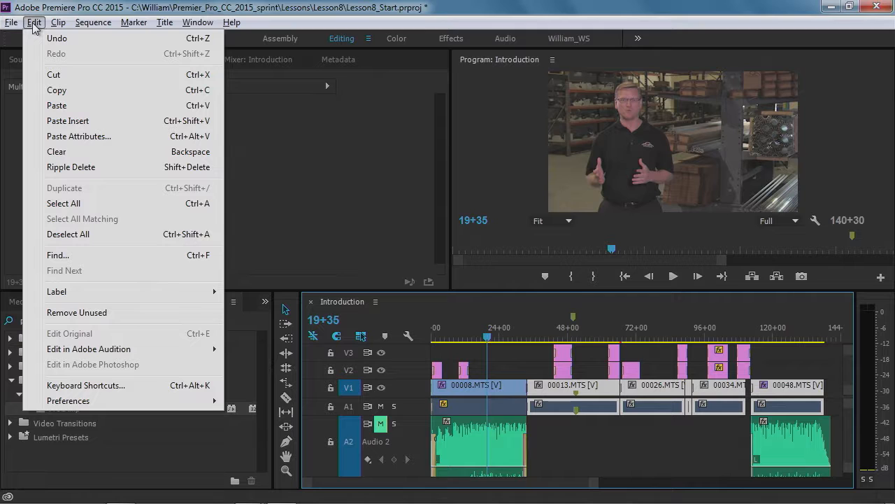
left_click(95, 137)
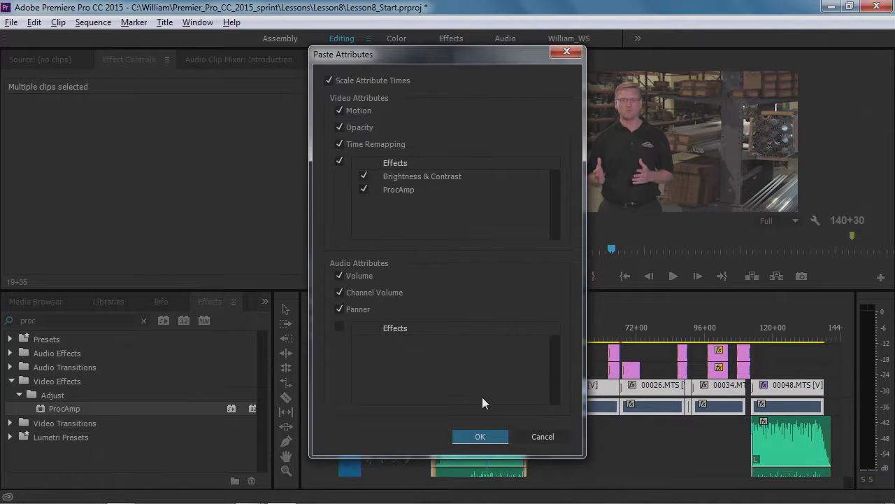
left_click(479, 438)
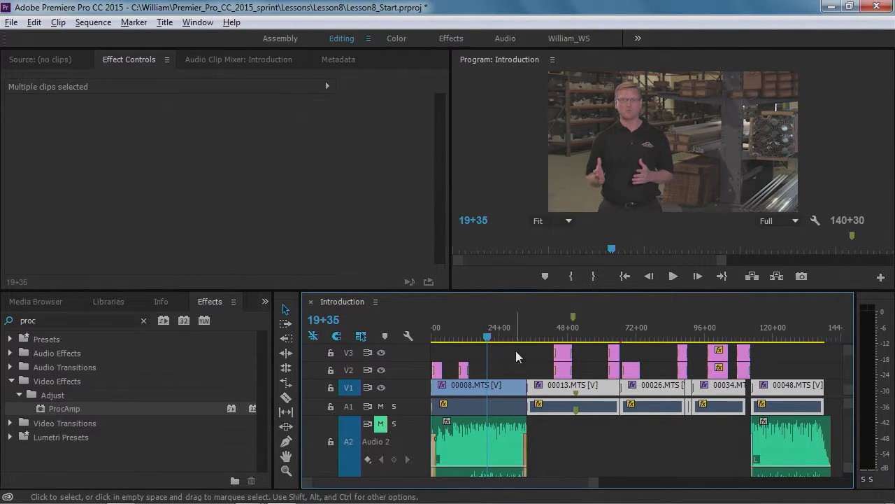
left_click(529, 336)
left_click_drag(531, 336, 660, 319)
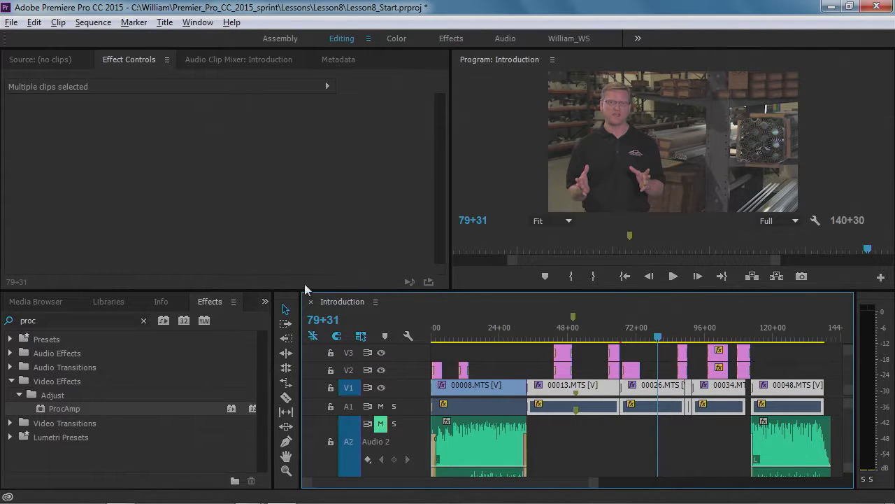
Open the media export settings for the Introduction sequence and set the source range to Entire Sequence
left_click(10, 23)
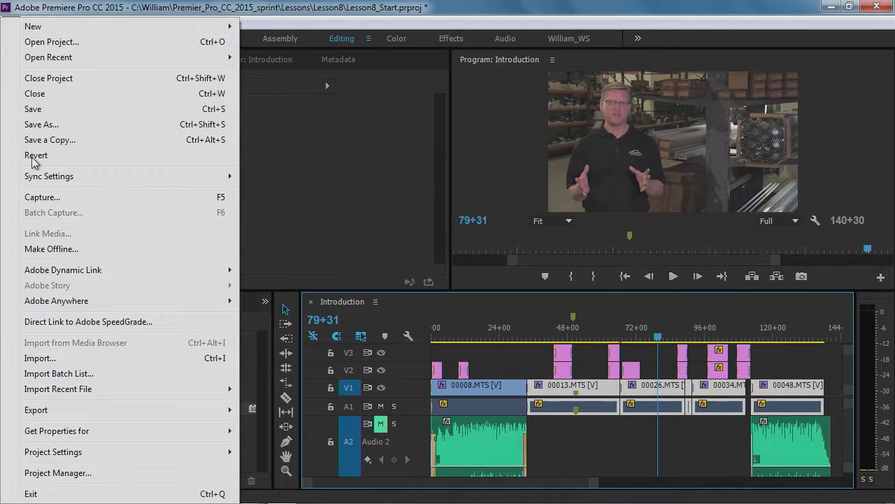
mouse_move(68, 411)
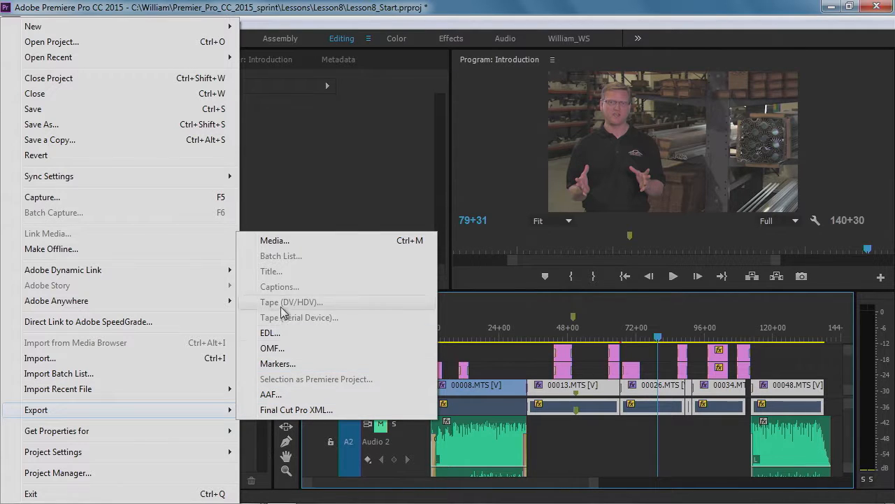
left_click(273, 241)
left_click_drag(367, 75, 358, 13)
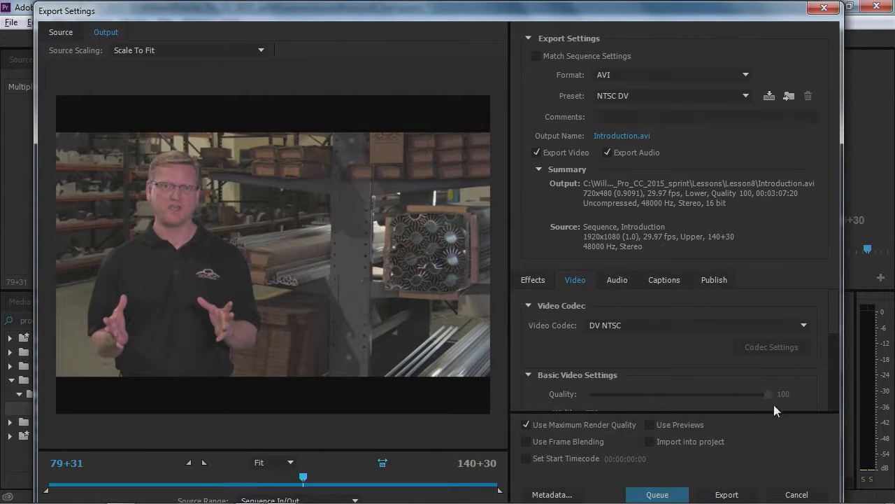
left_click_drag(337, 5, 339, 24)
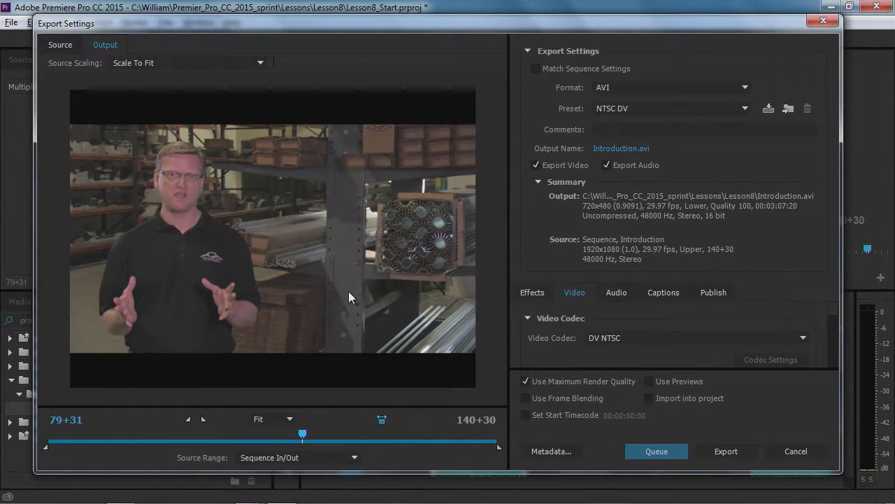
left_click(276, 457)
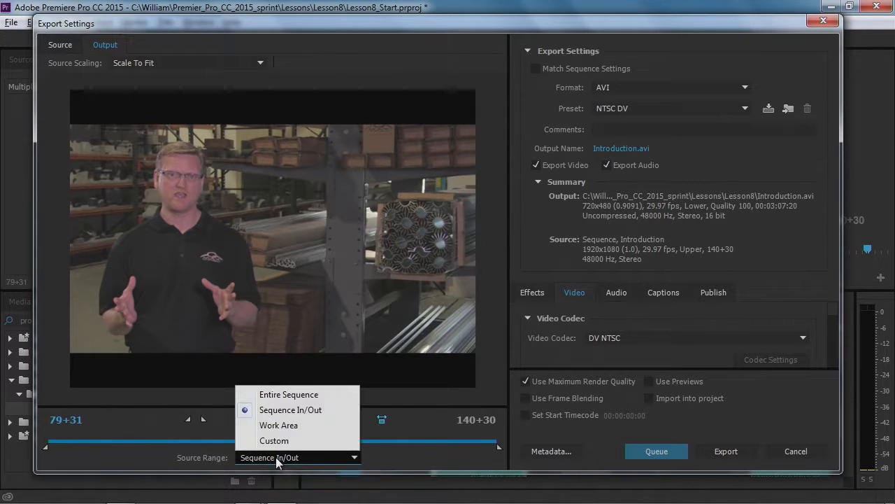
left_click(290, 395)
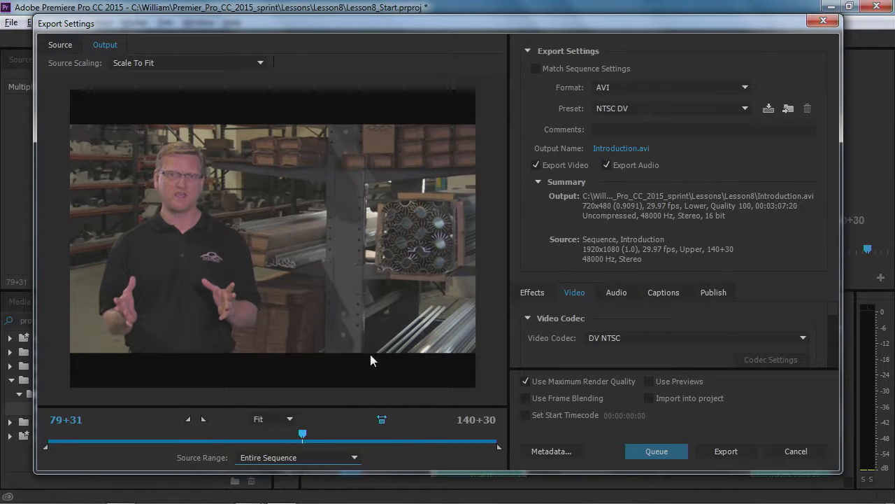
Set the export format to H.264 with the YouTube 720p HD preset and review its basic video settings
left_click(665, 109)
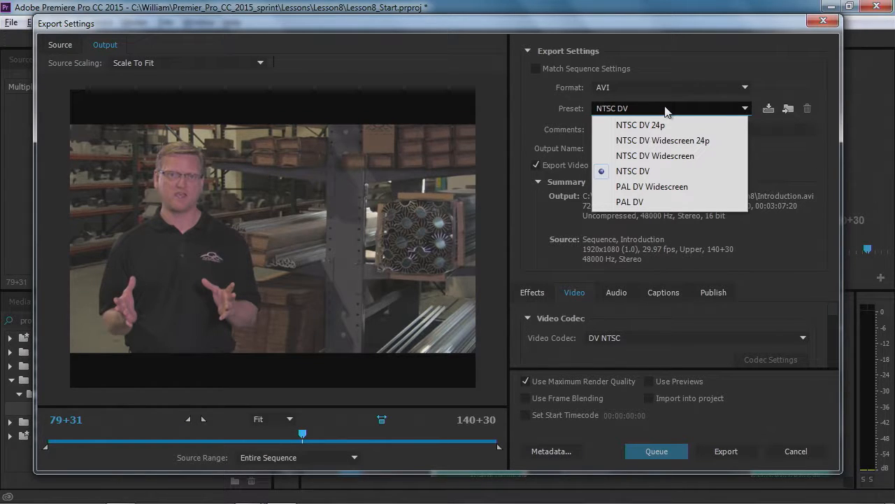
left_click(677, 62)
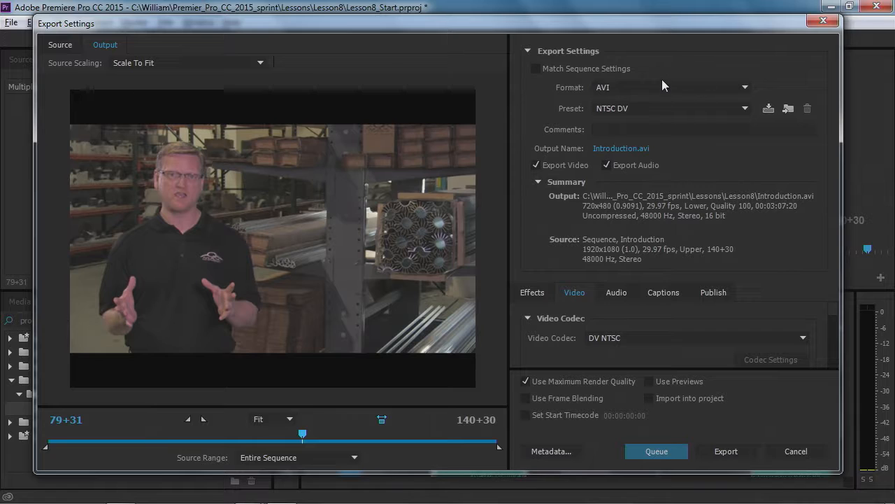
left_click(662, 84)
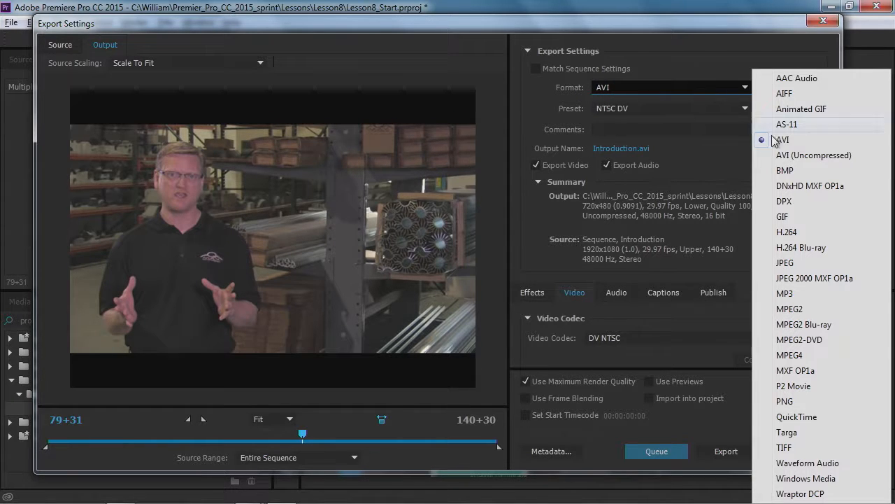
left_click(806, 232)
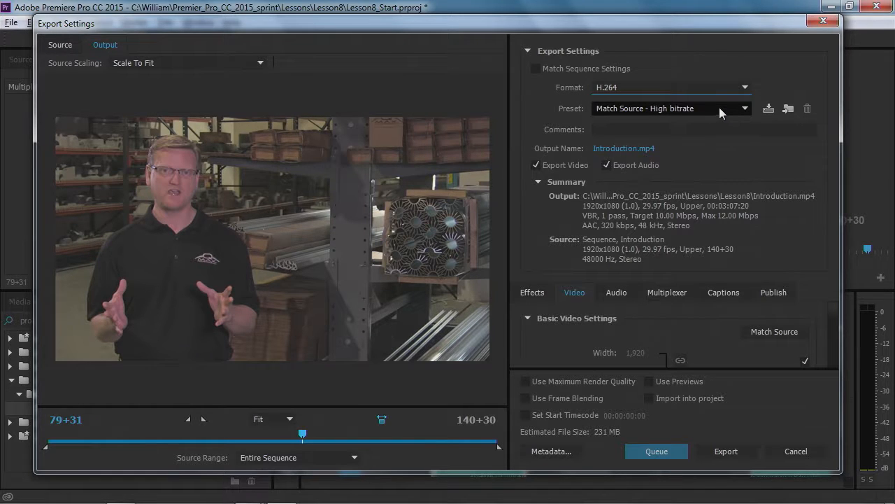
left_click(618, 108)
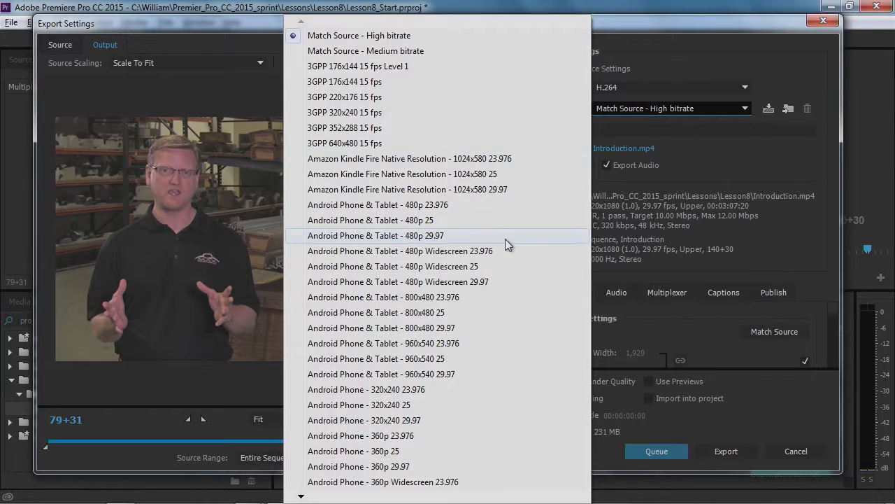
mouse_move(300, 496)
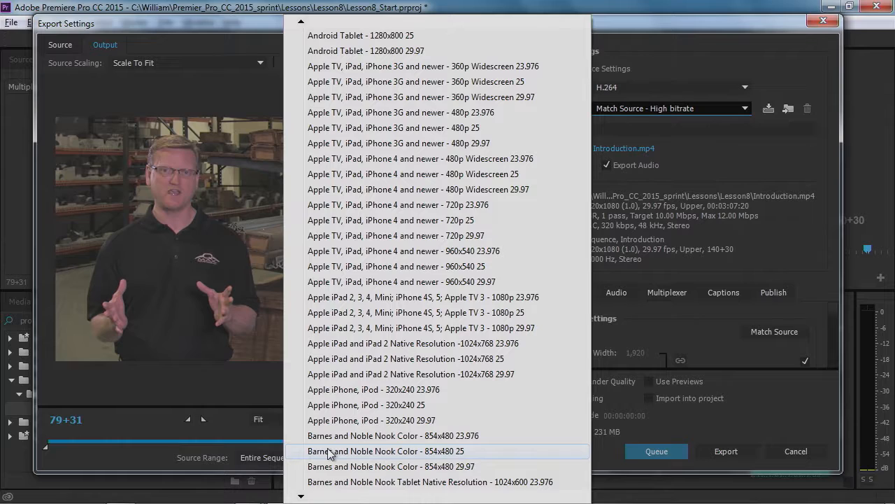
scroll(330, 453, "down", 9)
scroll(330, 452, "down", 1)
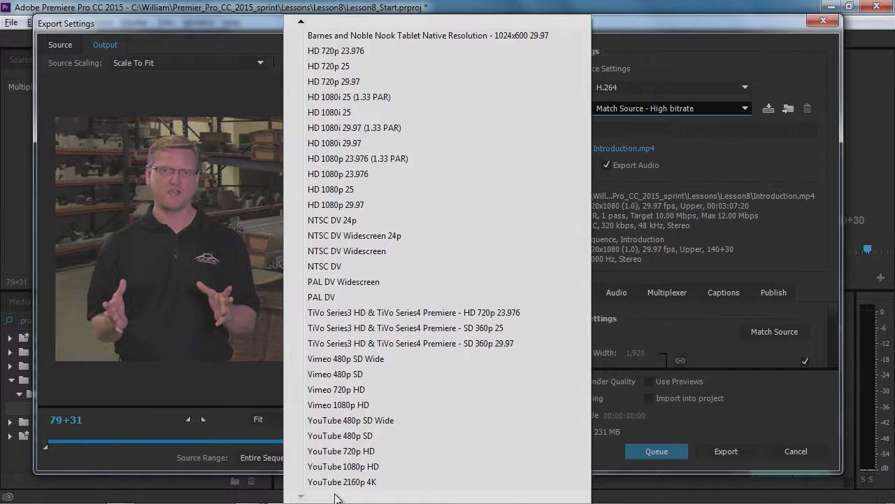
left_click(357, 453)
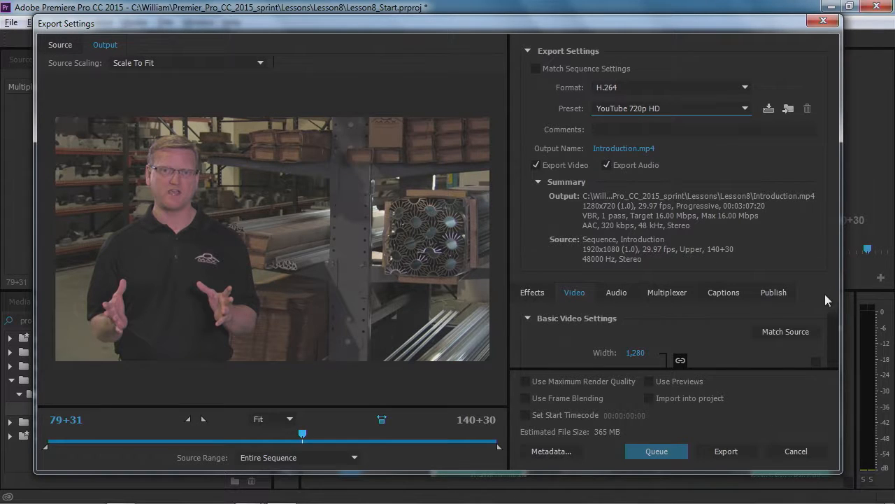
left_click_drag(831, 309, 833, 317)
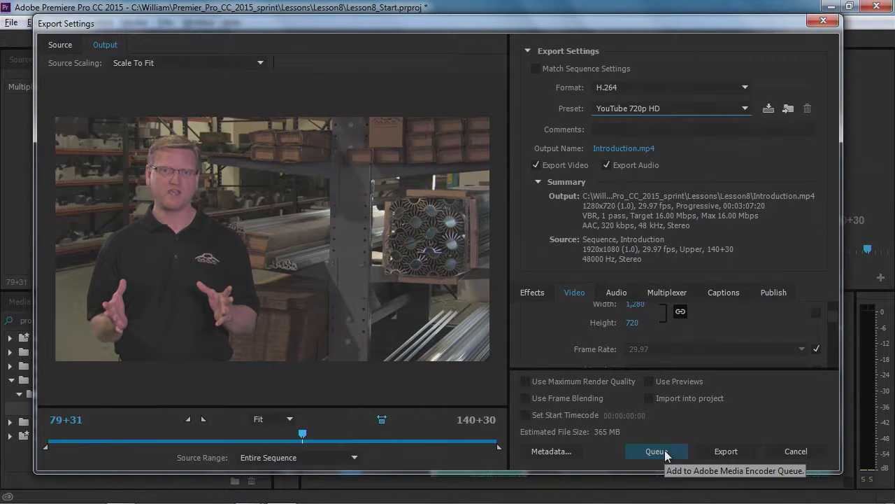
Send the Introduction export to the Adobe Media Encoder queue and remove the IntroVideo.mpg item from that queue
left_click(719, 450)
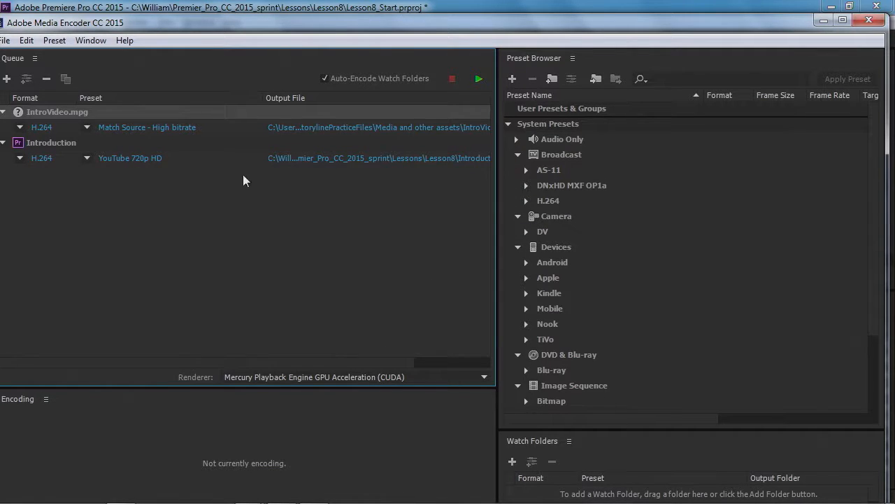
left_click(220, 127)
left_click_drag(192, 31, 220, 22)
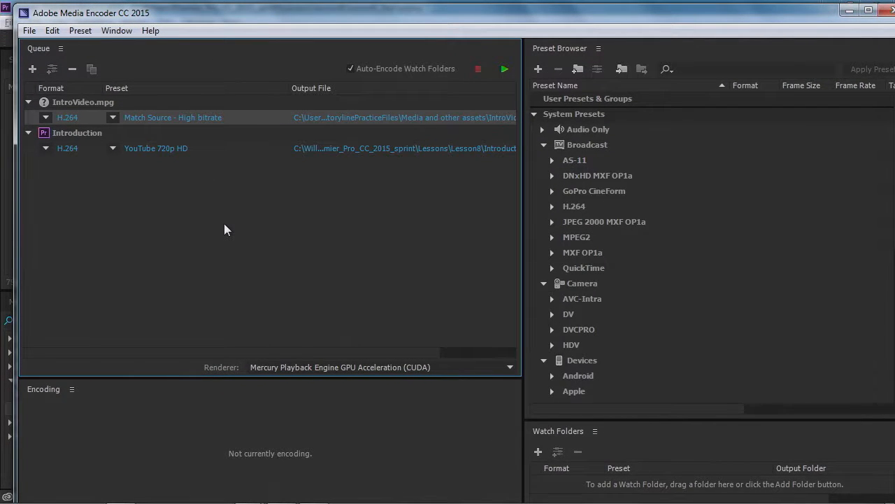
left_click(73, 71)
left_click(545, 306)
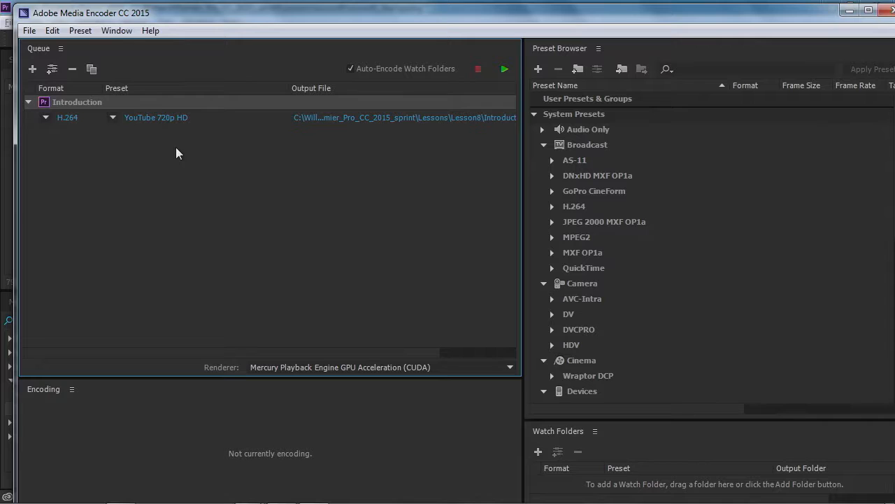
Start encoding the queue, enlarge the encoding progress area to show the output preview, and switch back to Premiere Pro
left_click(504, 69)
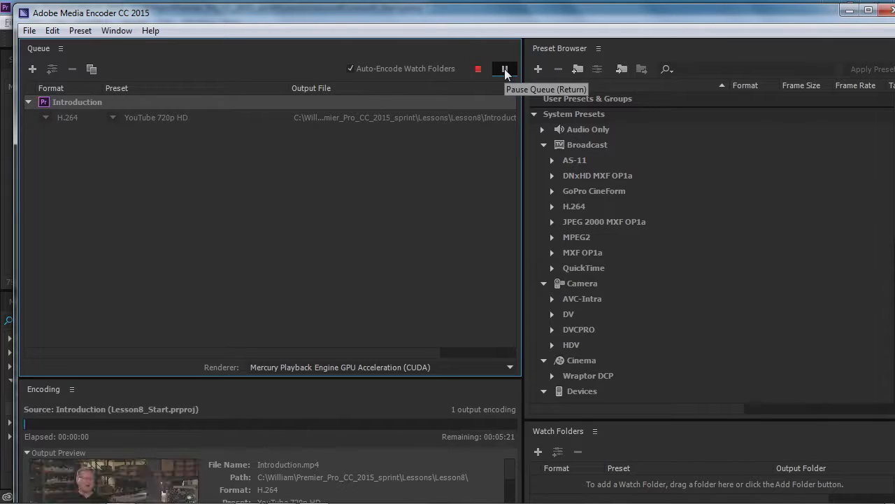
mouse_move(484, 5)
left_mouse_down()
mouse_move(483, 55)
mouse_move(491, 14)
left_mouse_up()
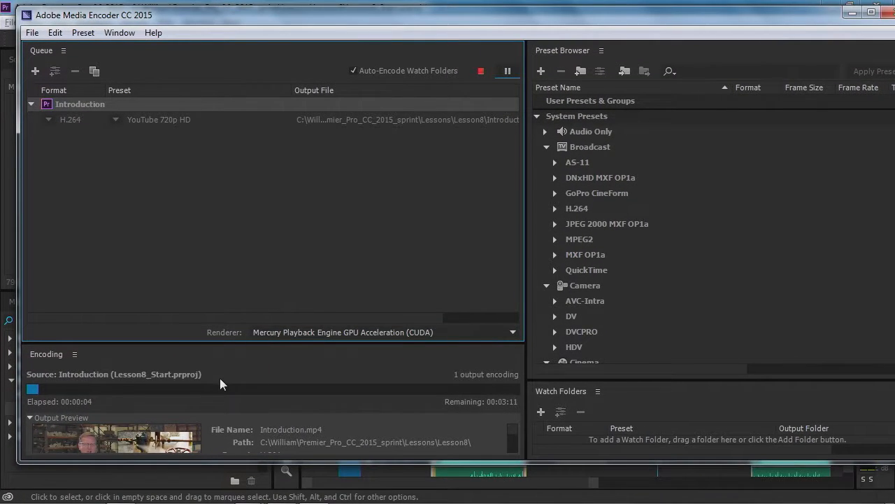
left_click_drag(219, 344, 219, 259)
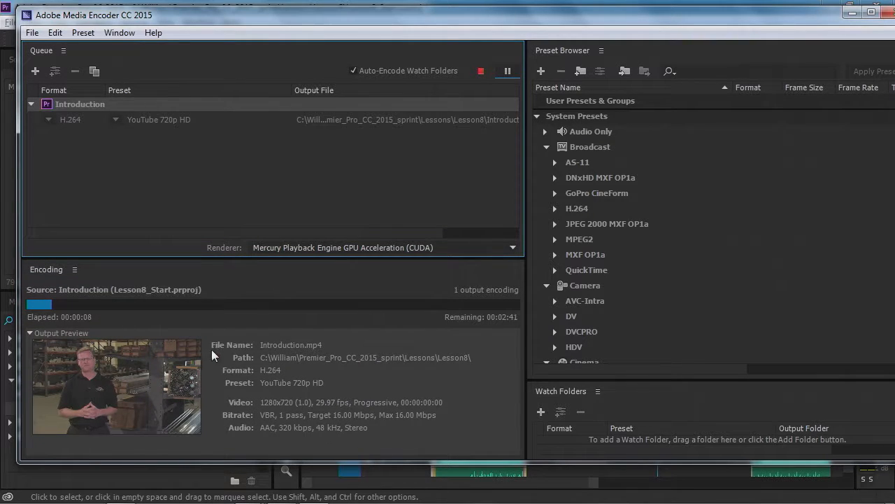
left_click(186, 482)
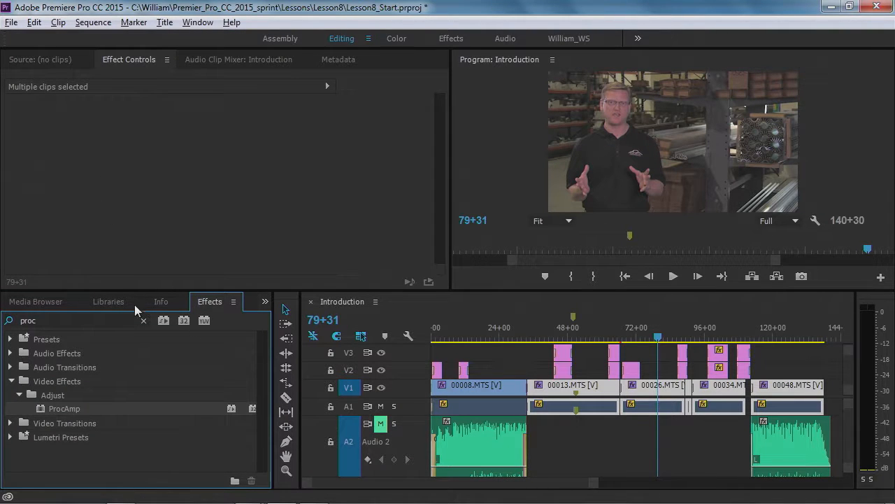
Create a new sequence with the DV - NTSC Standard 48kHz preset, keeping the suggested name
left_click(11, 21)
mouse_move(70, 28)
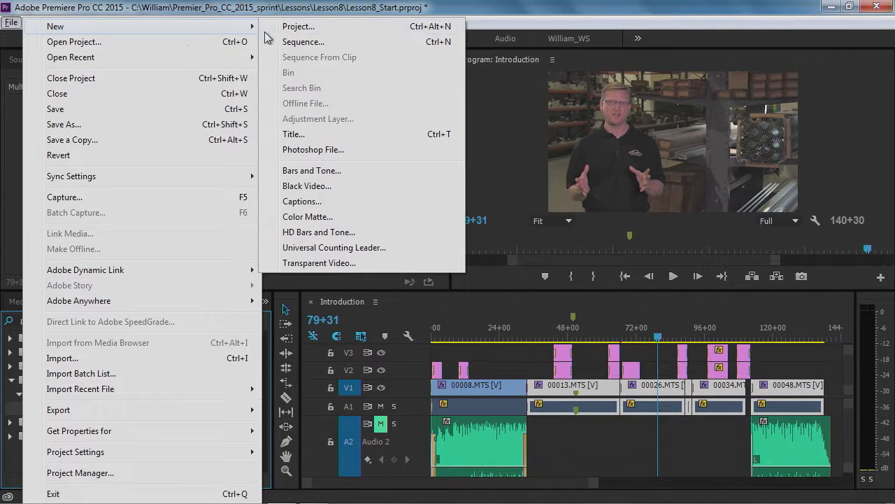
left_click(301, 41)
left_click(540, 484)
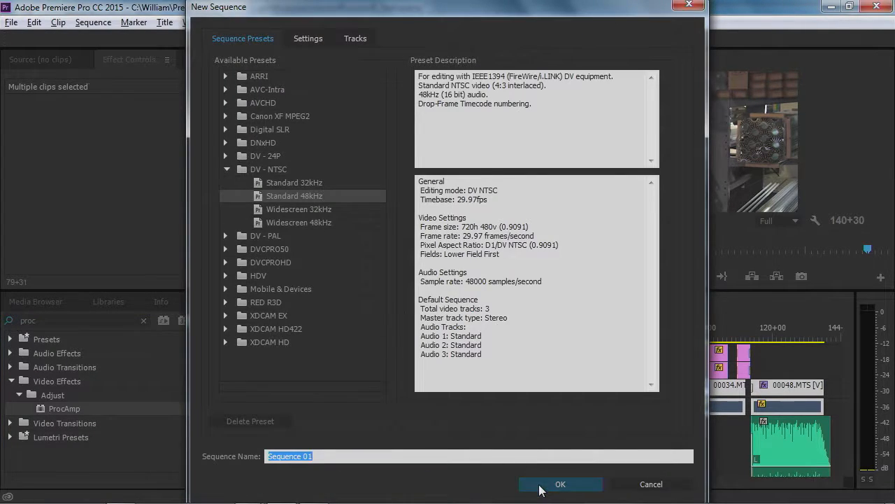